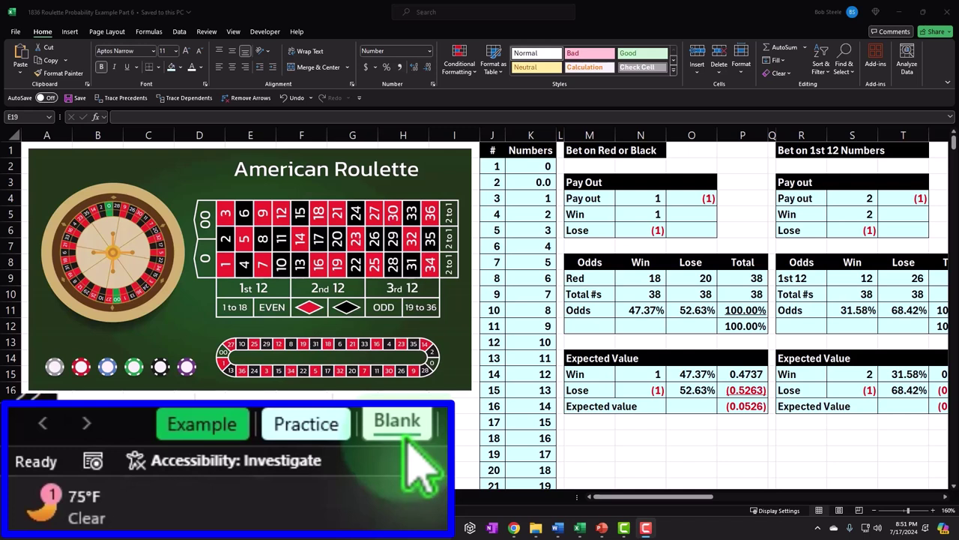
Step: Review the Example sheet's American Roulette picture and its finished odds and expected-value tables
click(225, 426)
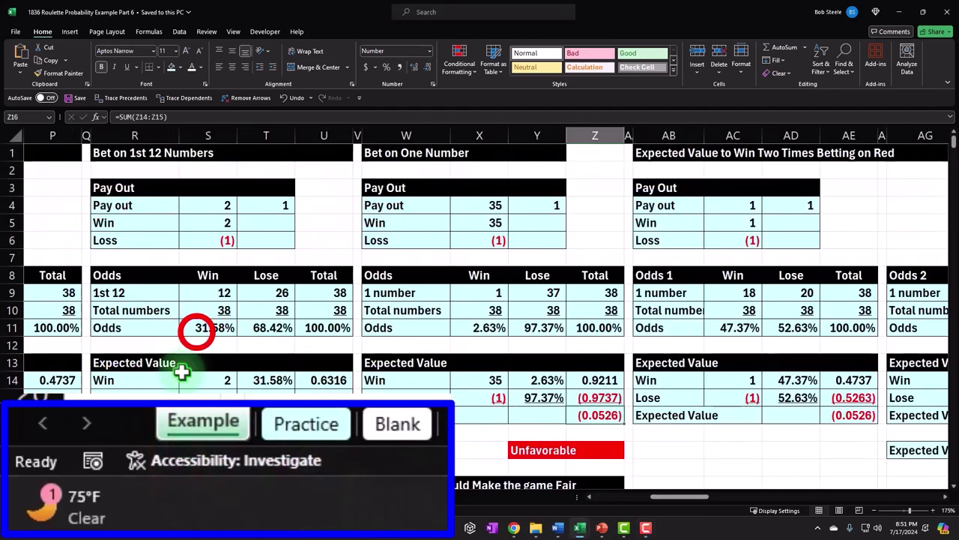
click(196, 331)
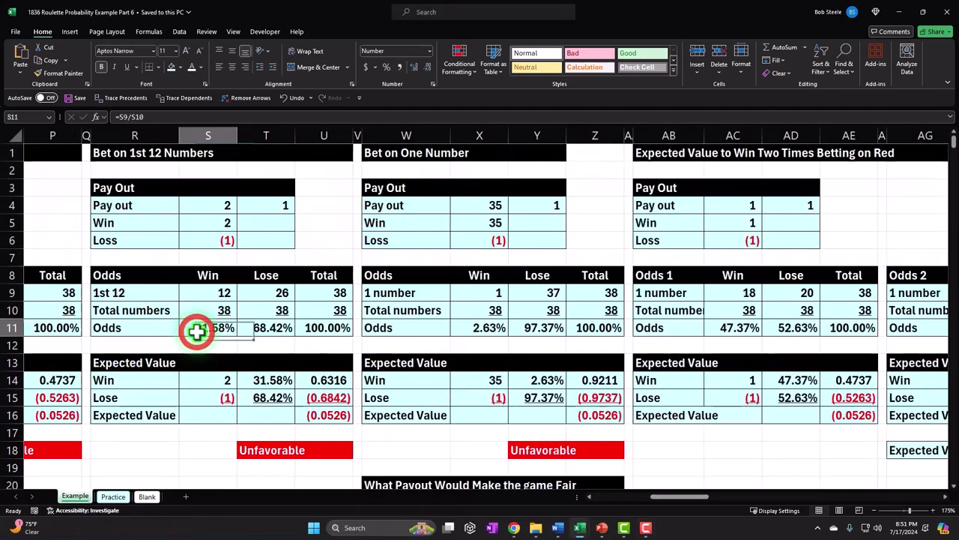
key(Home)
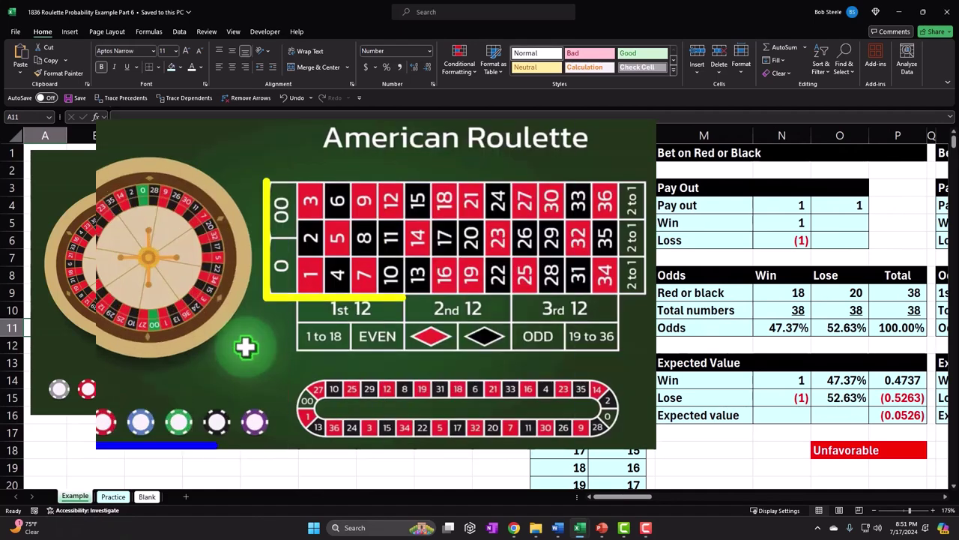
click(326, 267)
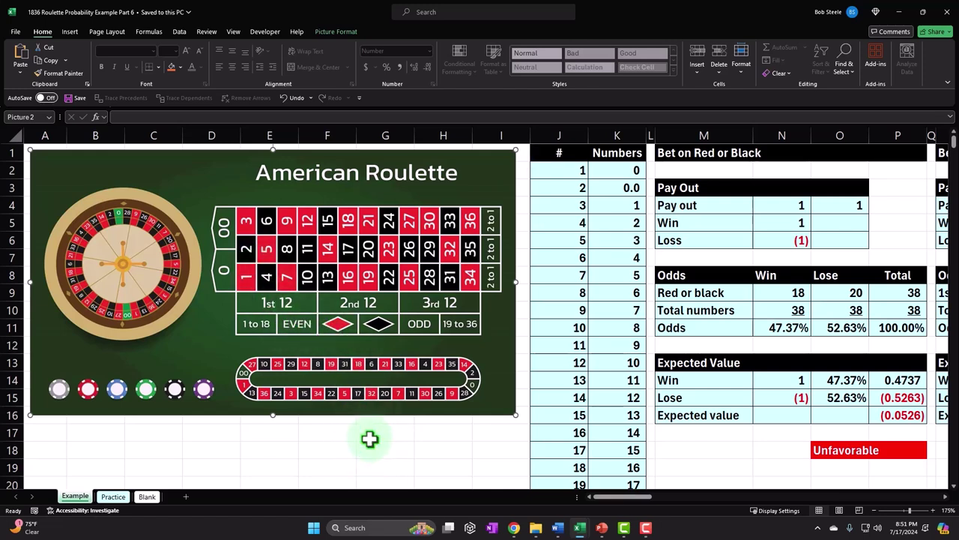
click(370, 439)
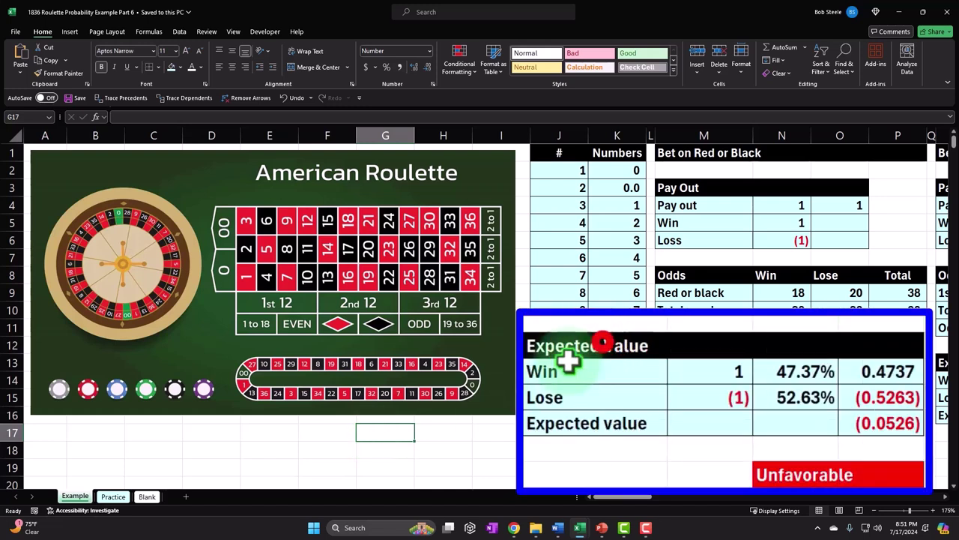
click(604, 342)
key(Right)
key(Right)
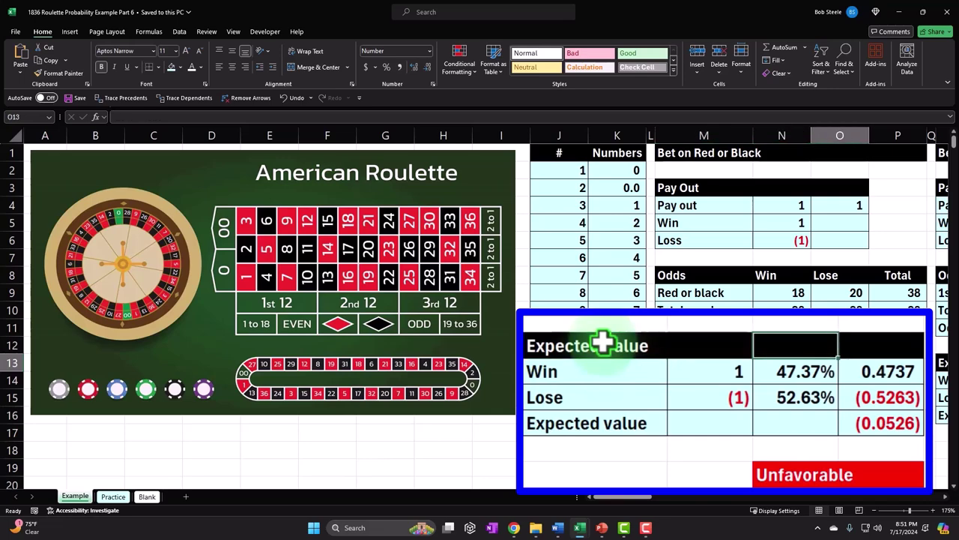
key(Right)
key(Right)
key(Right)
key(Right)
key(Right)
key(Right)
key(Right)
key(Right)
key(Right)
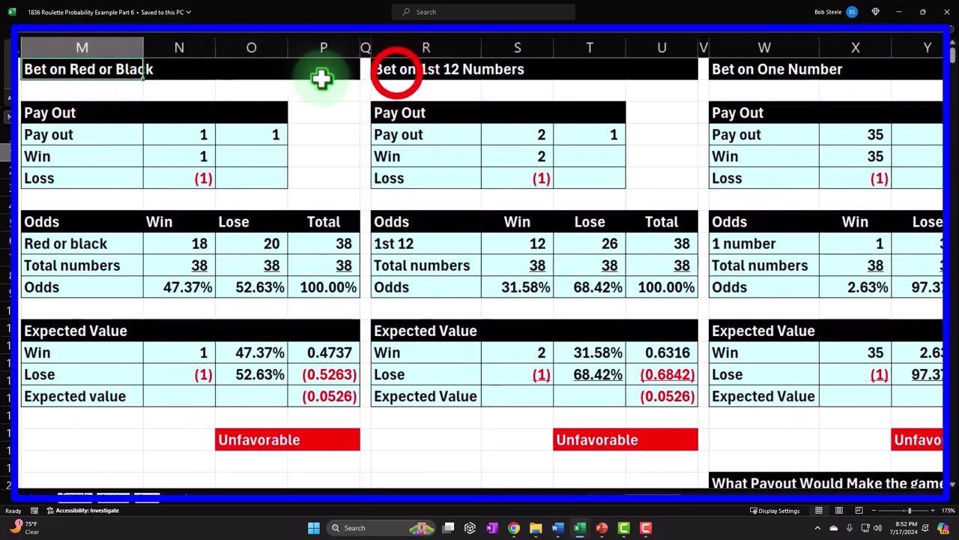
click(506, 156)
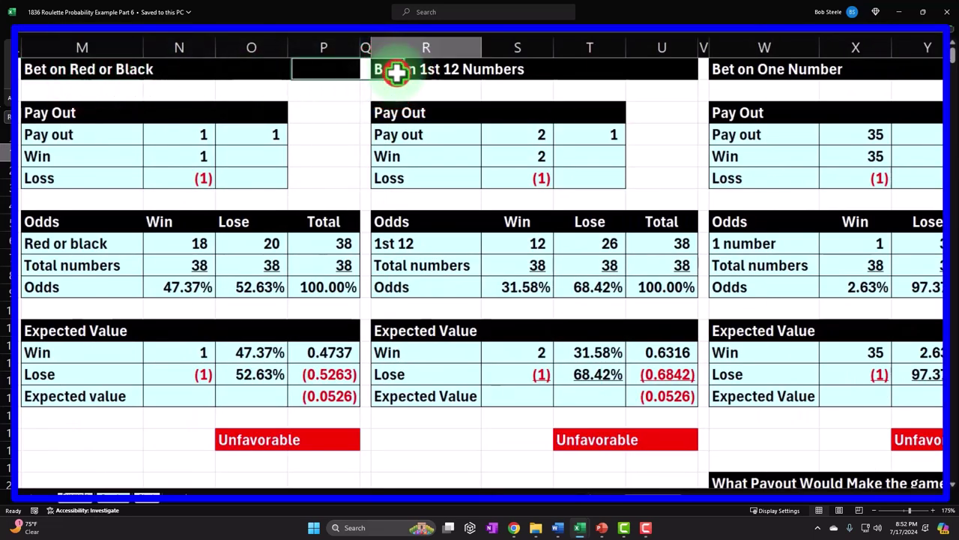
click(396, 72)
click(767, 79)
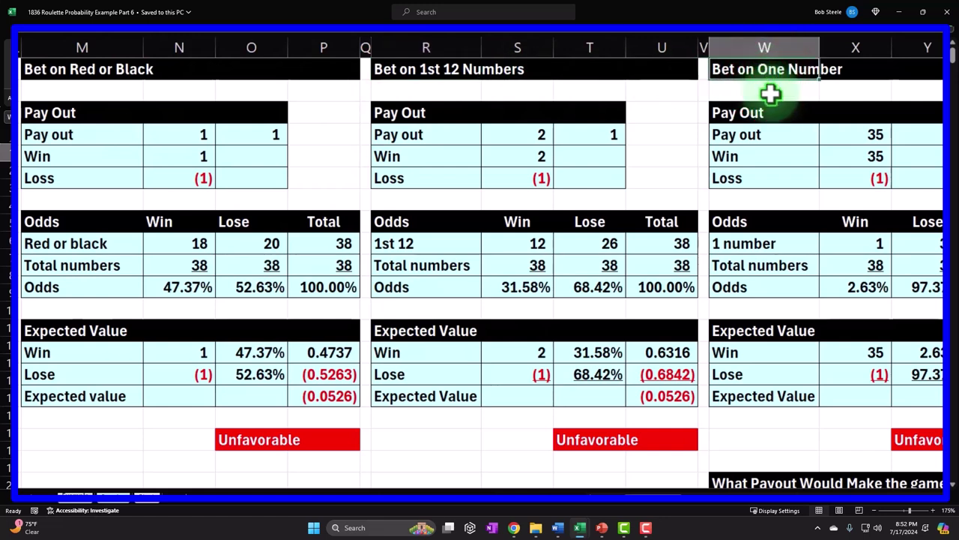
click(333, 396)
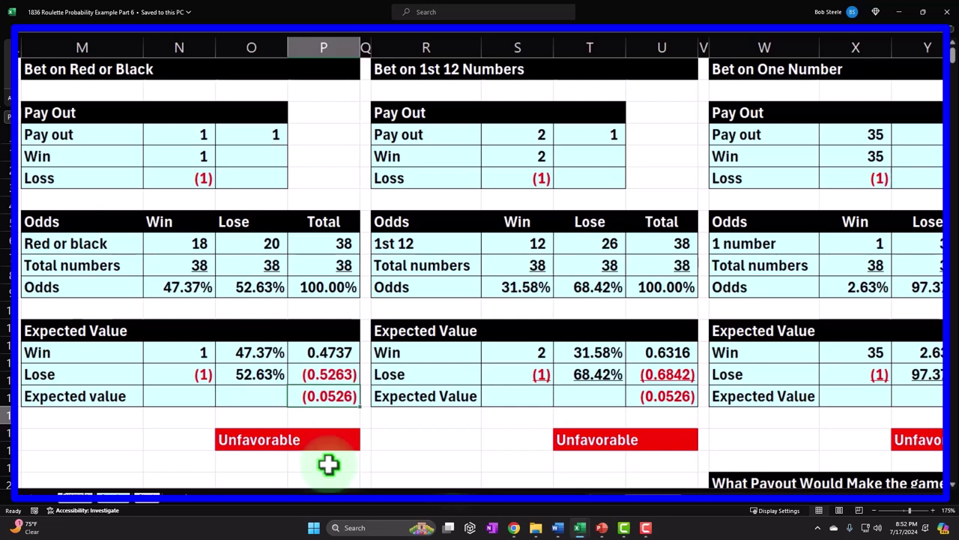
key(Right)
key(Right)
key(Right)
key(Right)
key(Right)
key(Right)
key(Right)
key(Right)
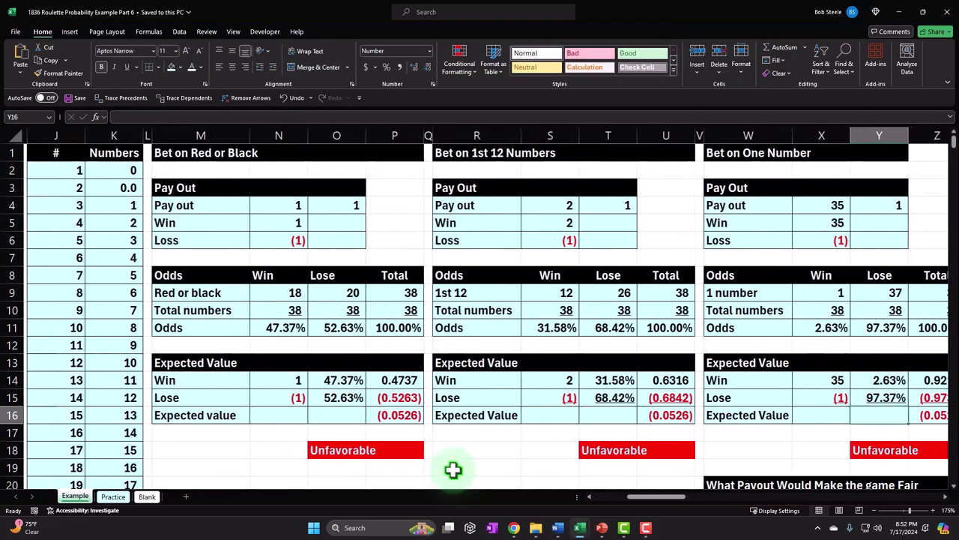
key(Right)
key(Right)
key(Right)
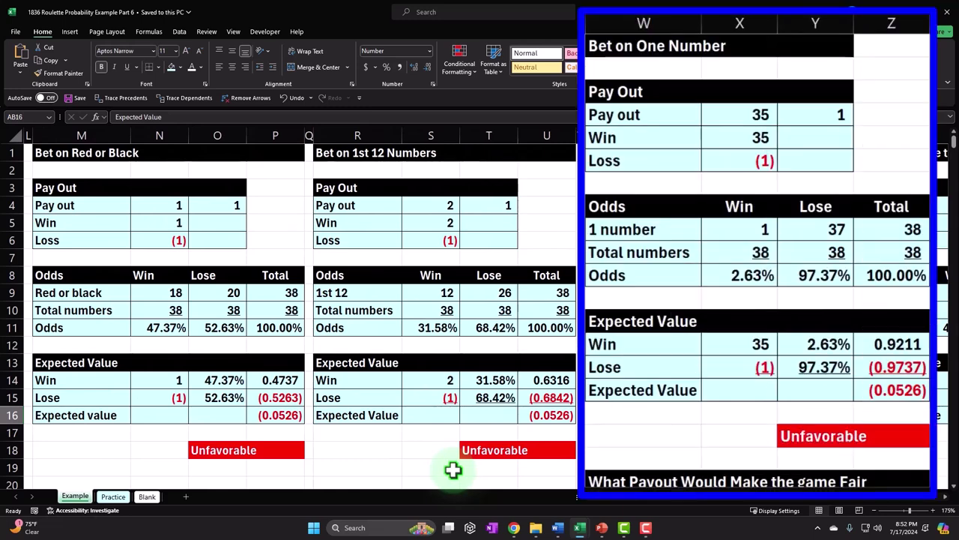
click(646, 49)
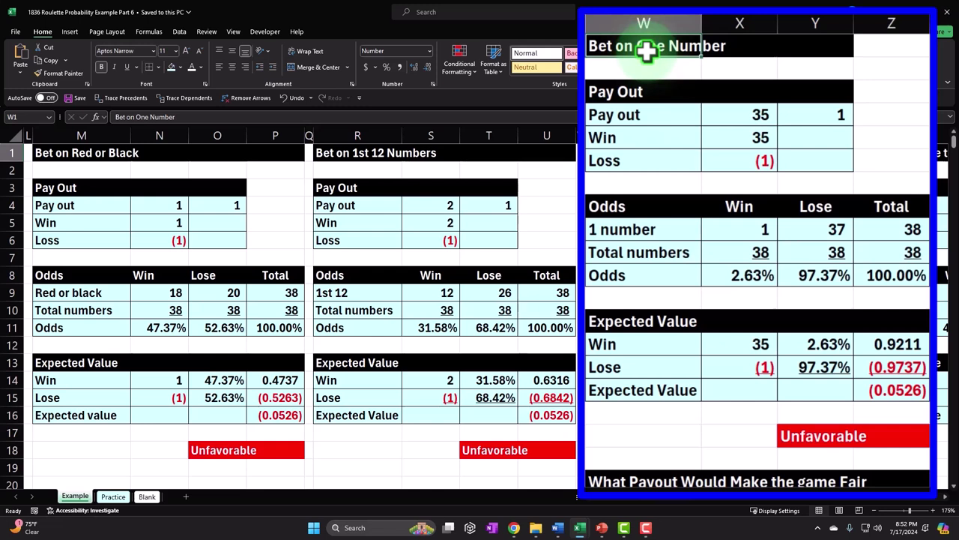
click(920, 399)
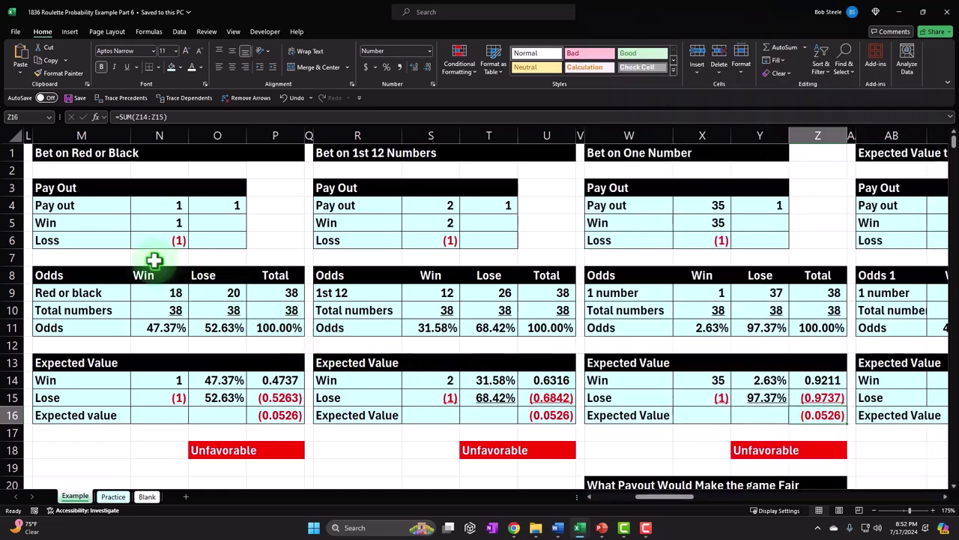
click(96, 238)
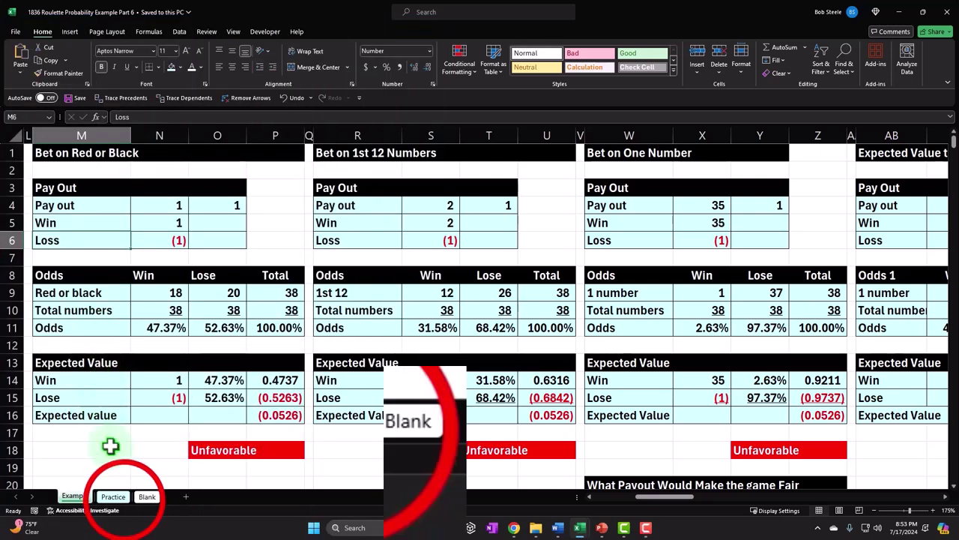
Step: Go to the Blank sheet, via the Practice sheet, and move right across its bet tables
click(93, 496)
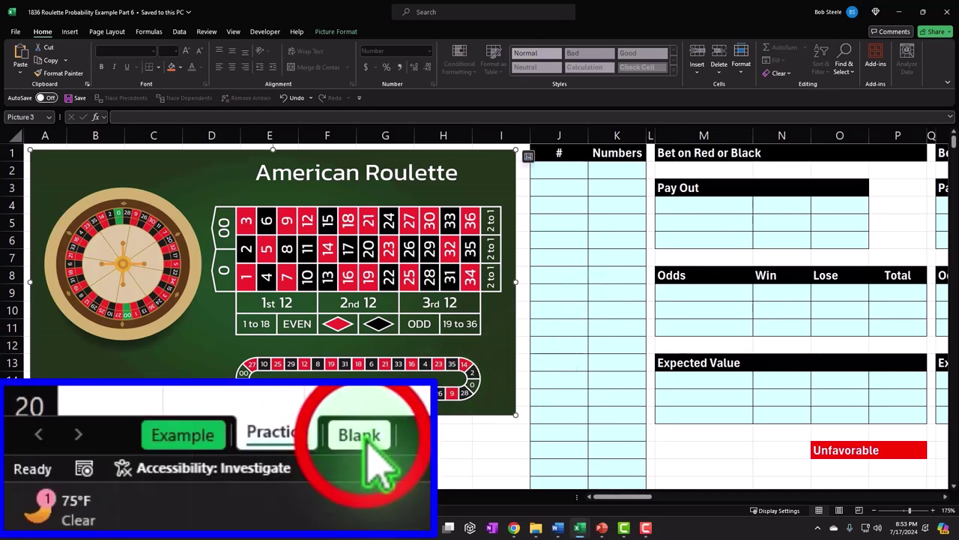
click(123, 496)
click(527, 211)
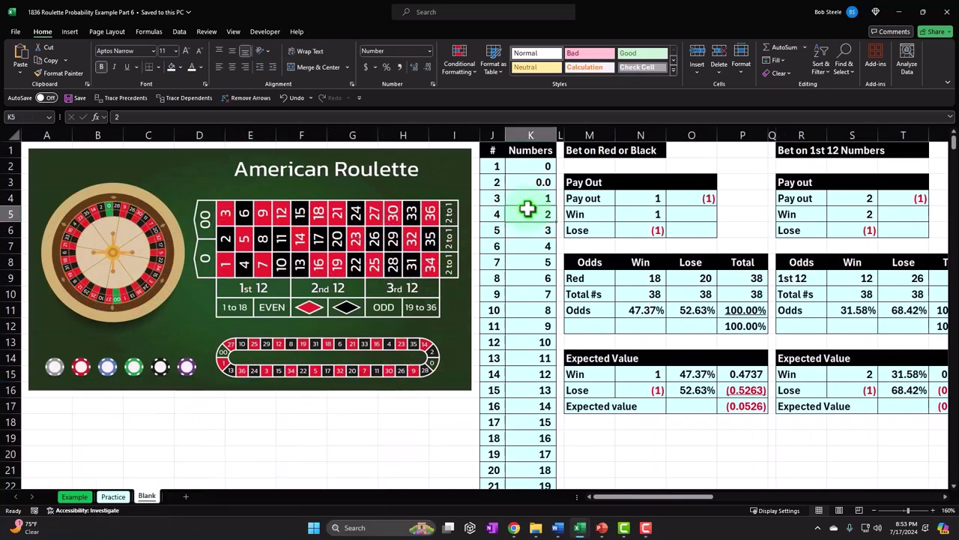
key(Right)
key(Right)
key(Right)
key(Right)
key(Right)
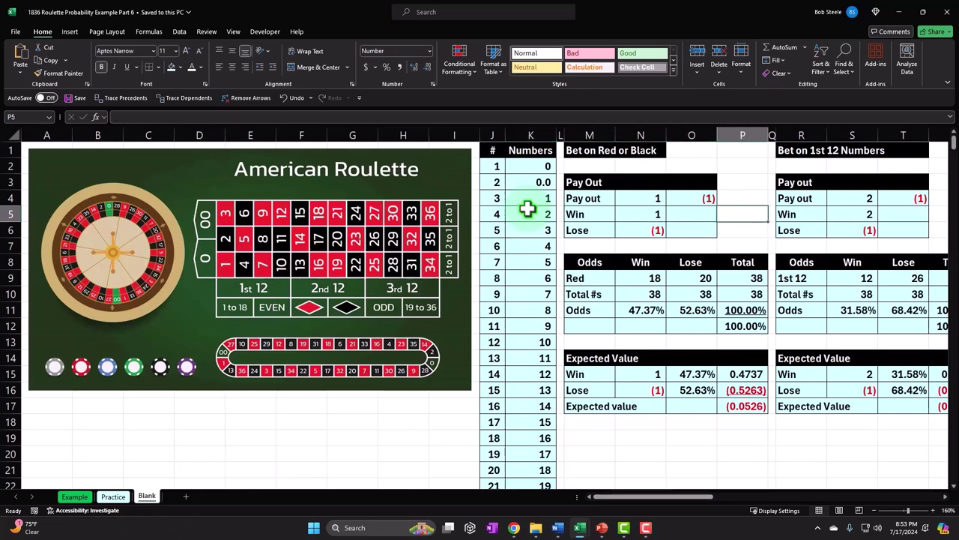
key(Right)
key(Right)
key(Right)
key(Right)
key(Right)
key(Right)
key(Right)
key(Right)
key(Right)
key(Right)
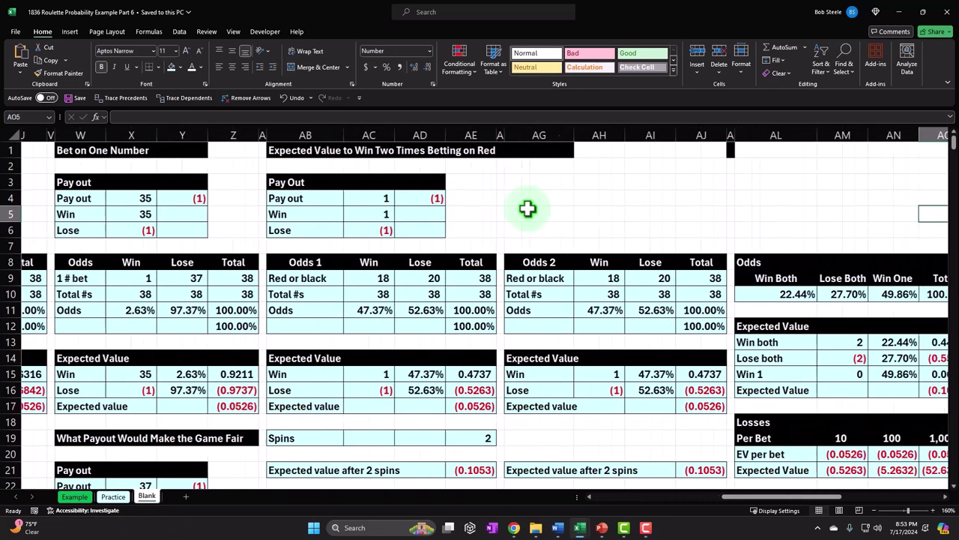
key(Right)
key(Right)
key(Right)
key(Right)
key(Right)
key(Right)
key(Right)
key(Right)
key(Right)
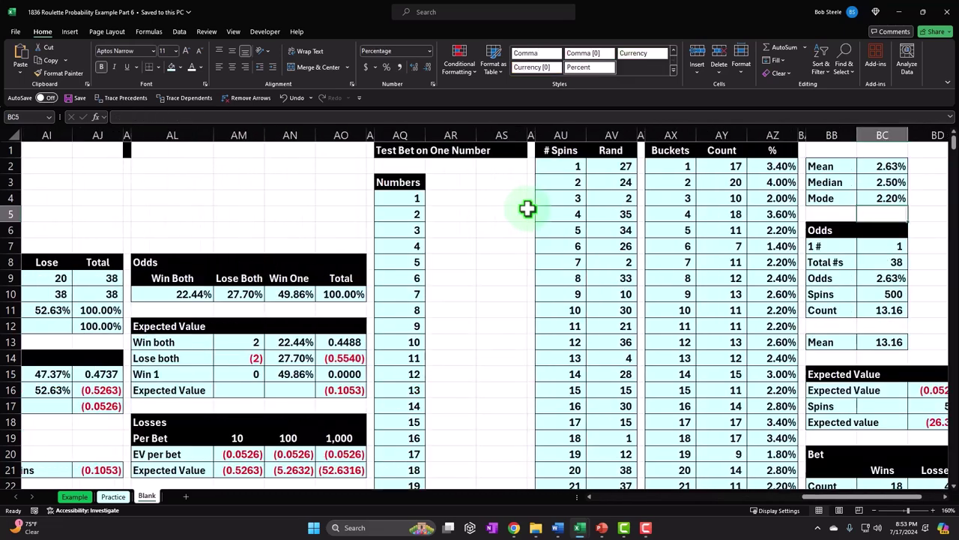
key(Right)
key(Right)
key(Right)
key(Right)
key(Right)
key(Right)
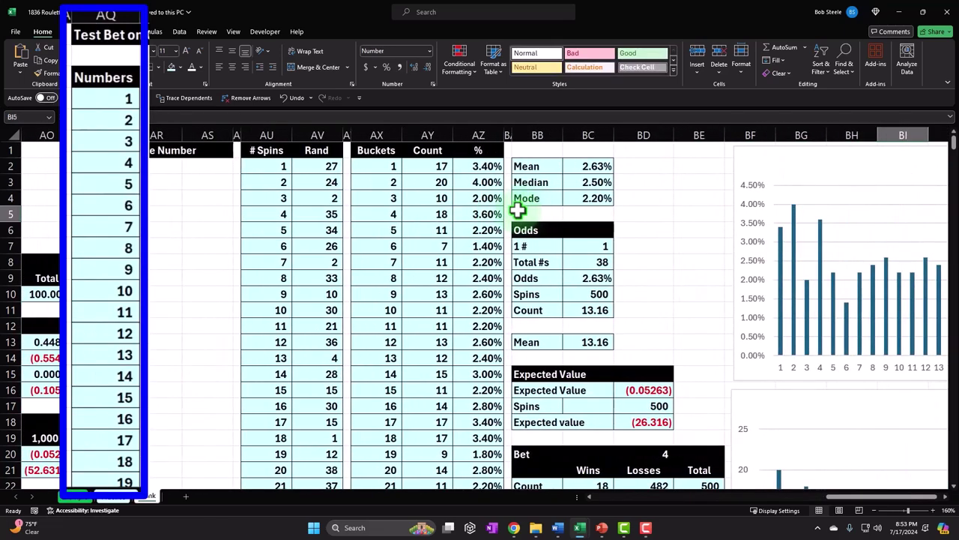
Step: Move past the spin statistics and charts to the empty cell BR1 beside the % chart
click(116, 92)
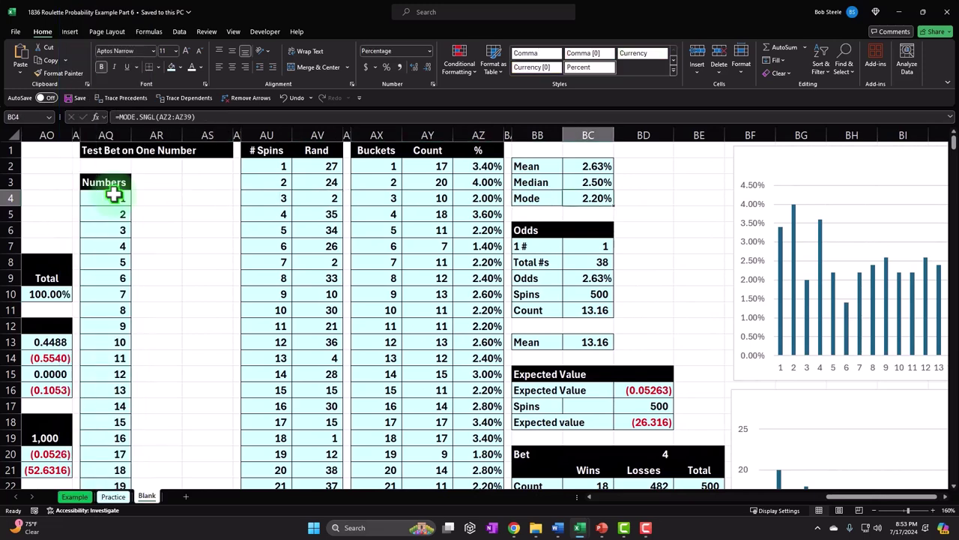
key(Right)
key(Right)
key(Right)
key(Right)
key(Right)
key(Right)
key(Right)
key(Right)
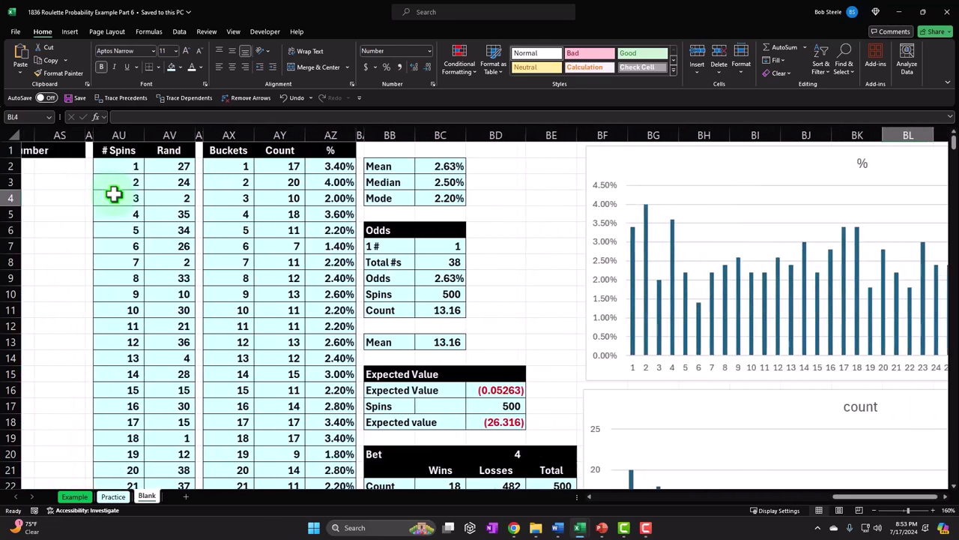
key(Right)
key(Right)
key(Right)
key(Right)
key(Right)
key(Right)
key(Right)
key(Right)
key(Right)
key(Right)
key(Right)
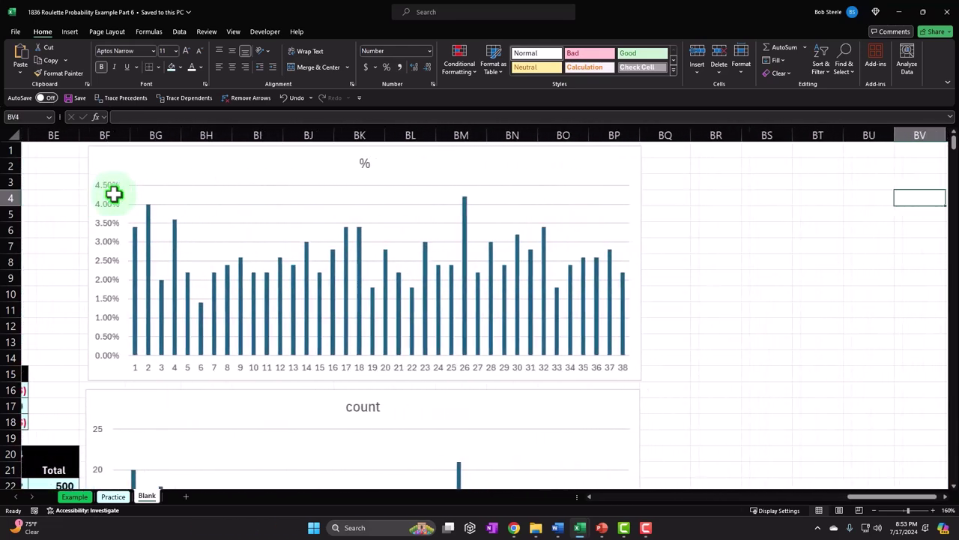
key(Right)
key(Right)
key(Left)
key(Left)
key(Left)
key(Left)
key(Left)
key(Left)
key(Left)
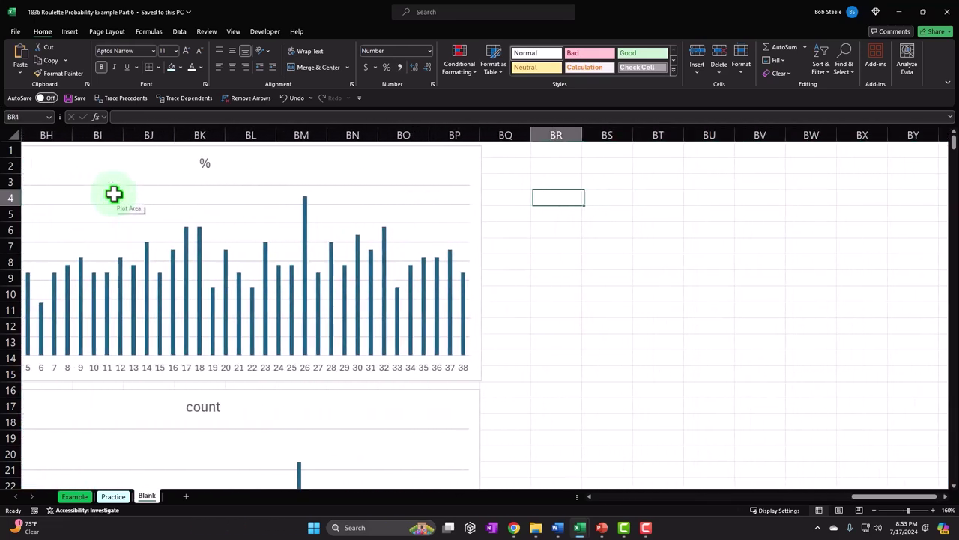
key(Up)
key(Up)
key(Up)
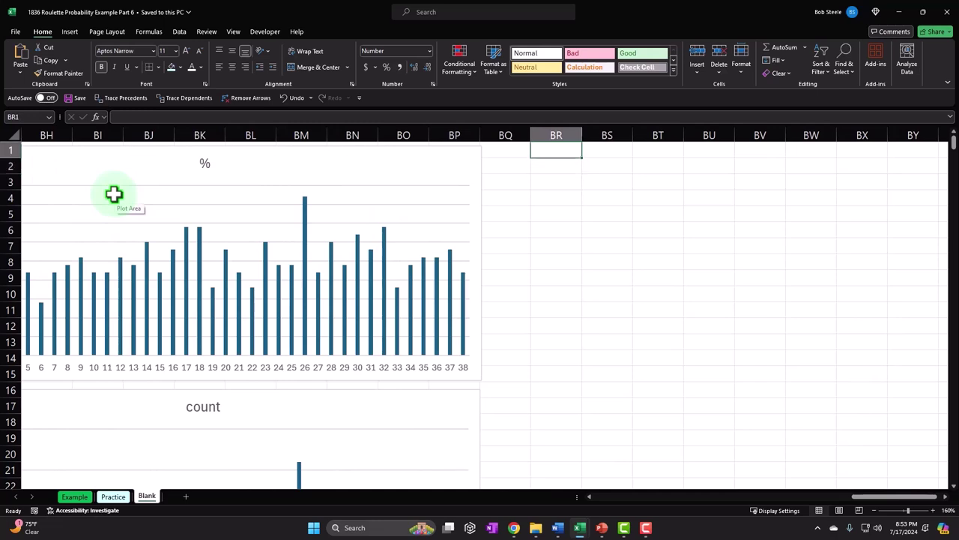
Step: Enter the heading 'Bet on Red or Black' in BR1
text(Bet on)
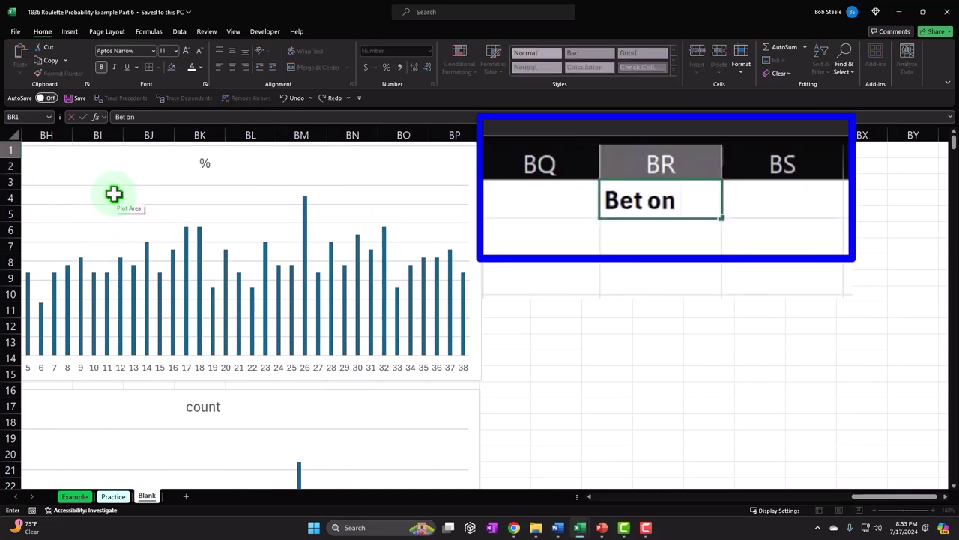
text( Red or Bl)
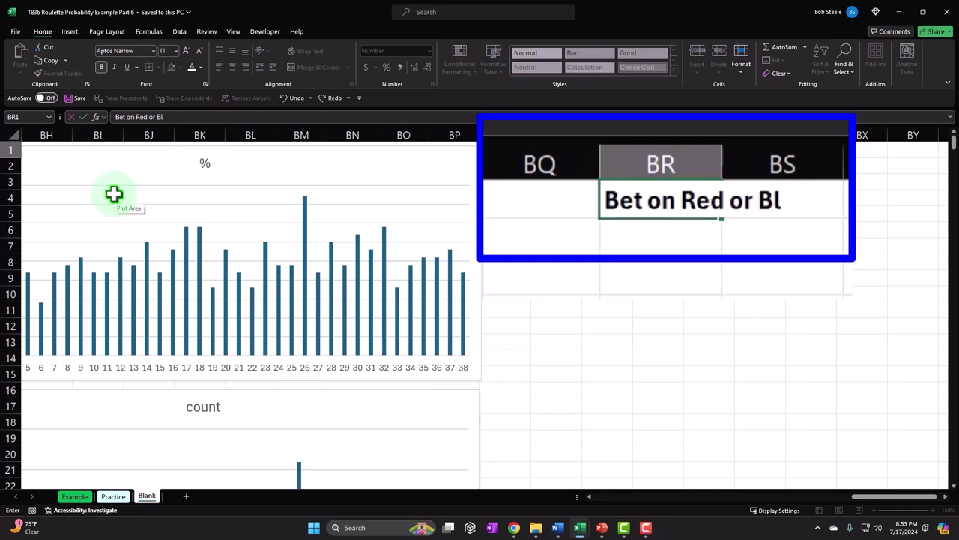
text(ack)
key(BackSpace)
text(ck)
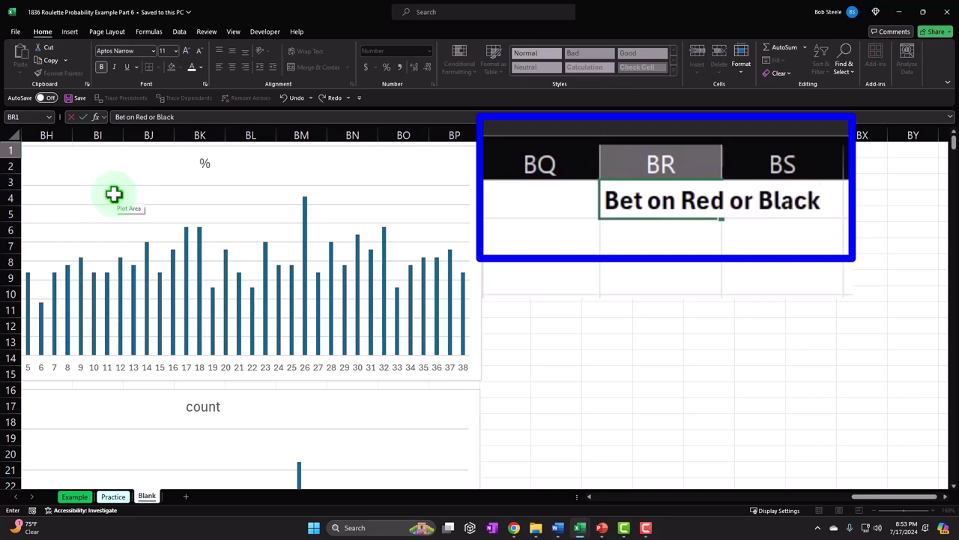
key(Return)
Step: Give the heading cells BR1:BS1 a black fill
click(669, 192)
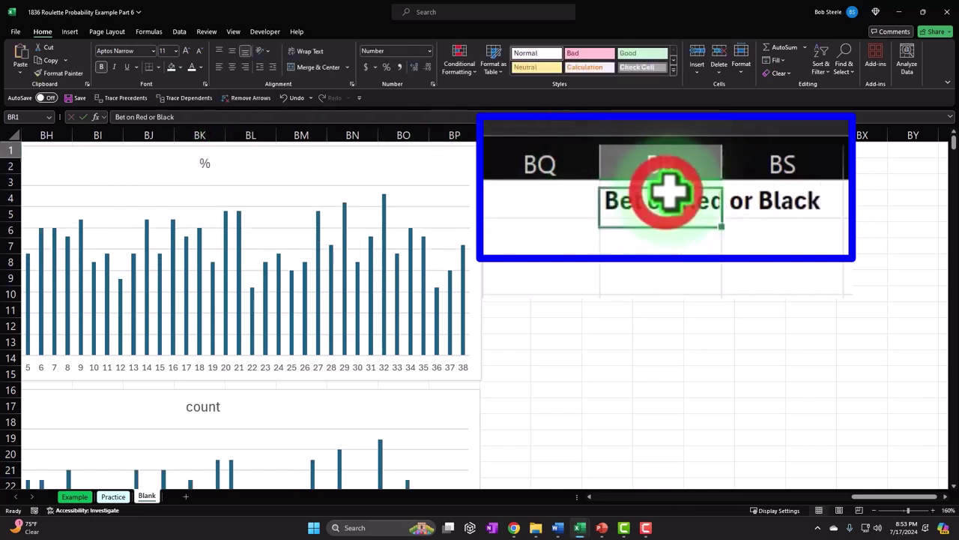
drag(669, 191, 846, 197)
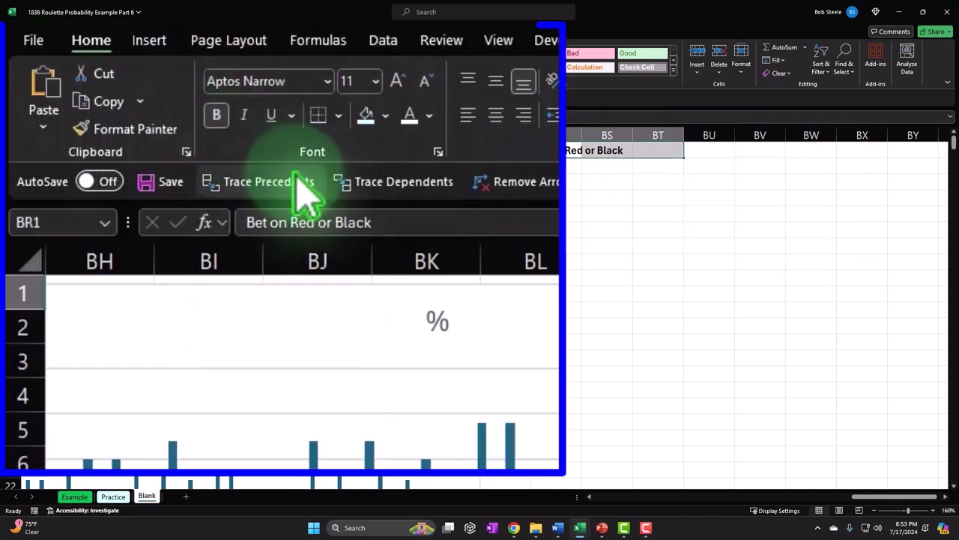
click(384, 114)
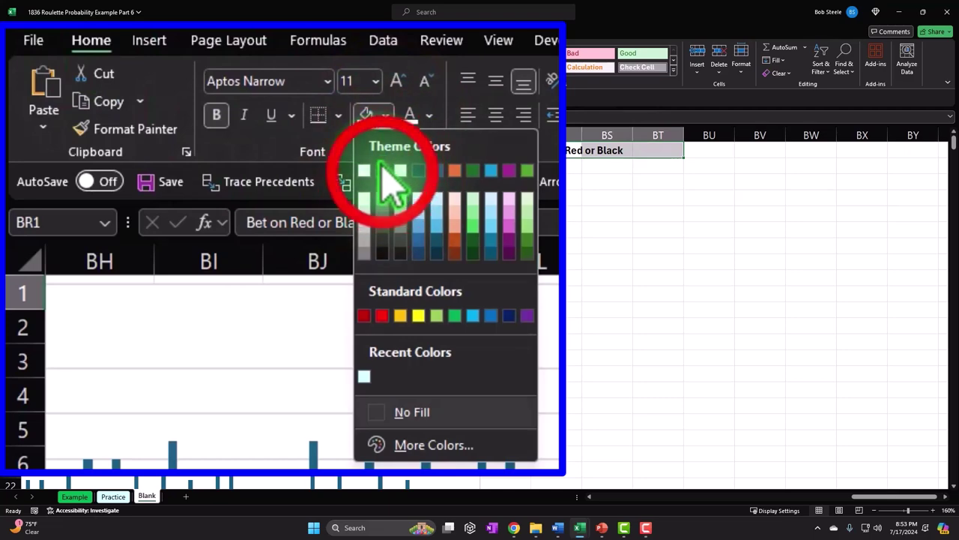
click(382, 171)
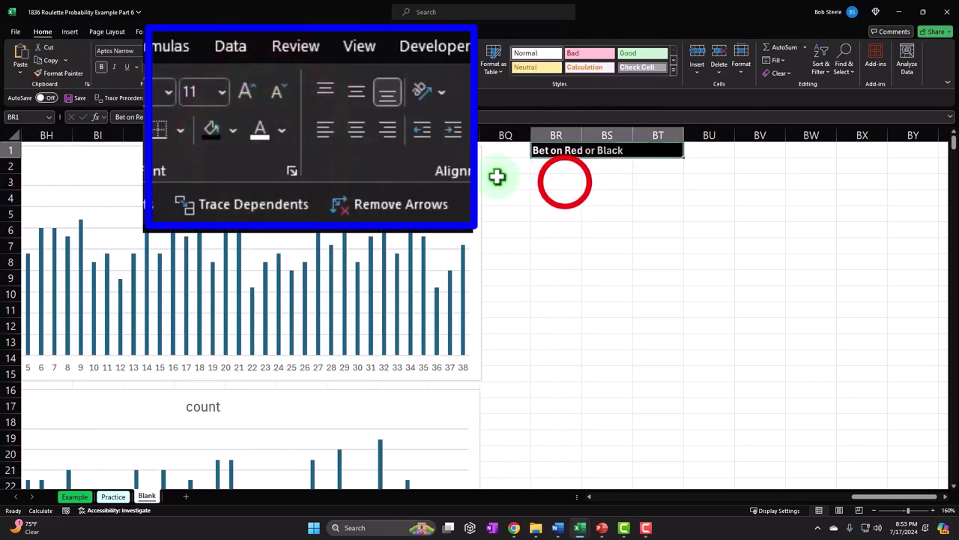
click(565, 182)
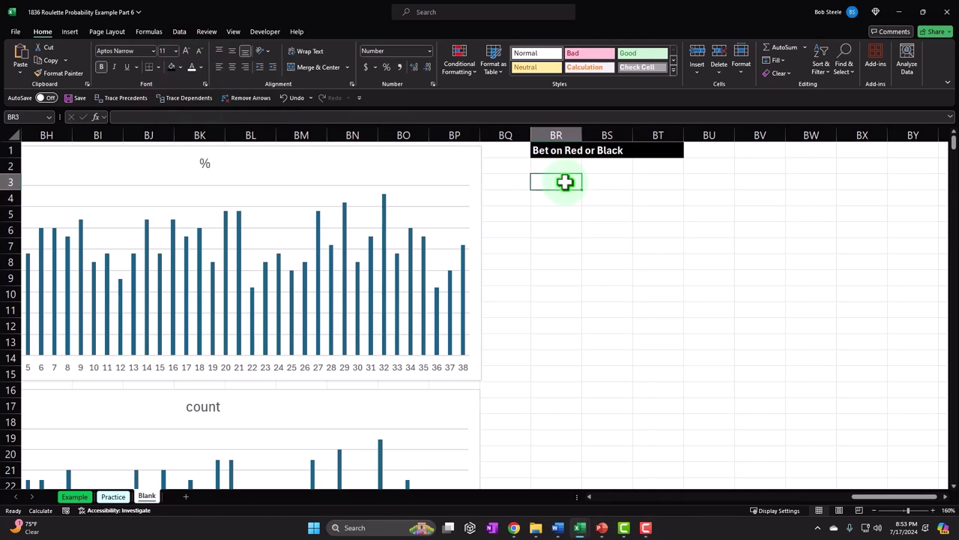
mouse_move(899, 496)
mouse_down()
mouse_move(659, 524)
mouse_move(514, 524)
mouse_up()
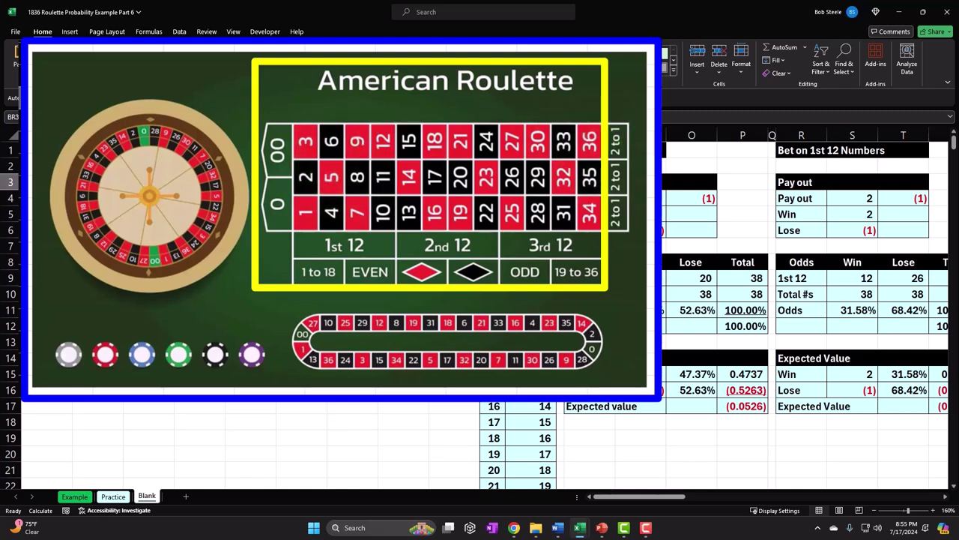
Step: Hide columns J through BQ, then select BS3 for the number list
click(674, 184)
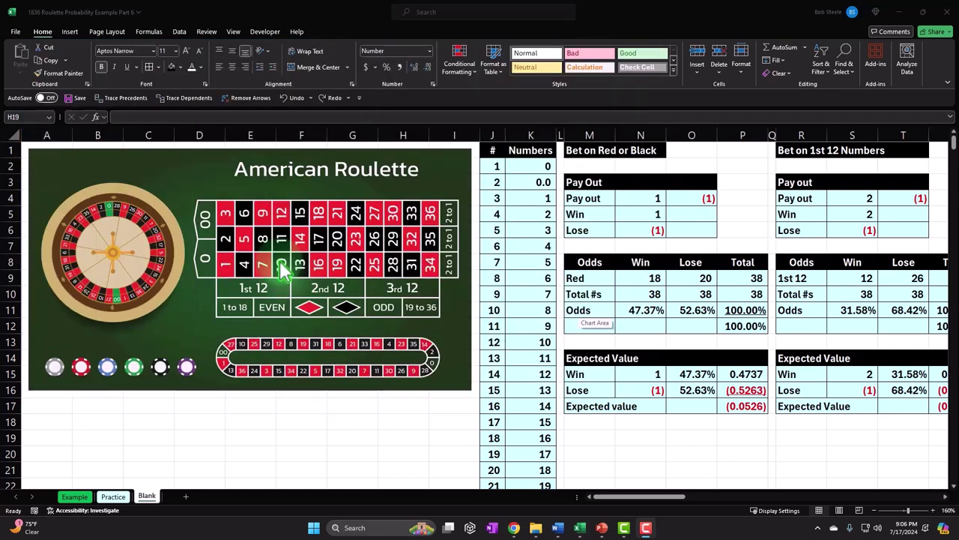
click(488, 51)
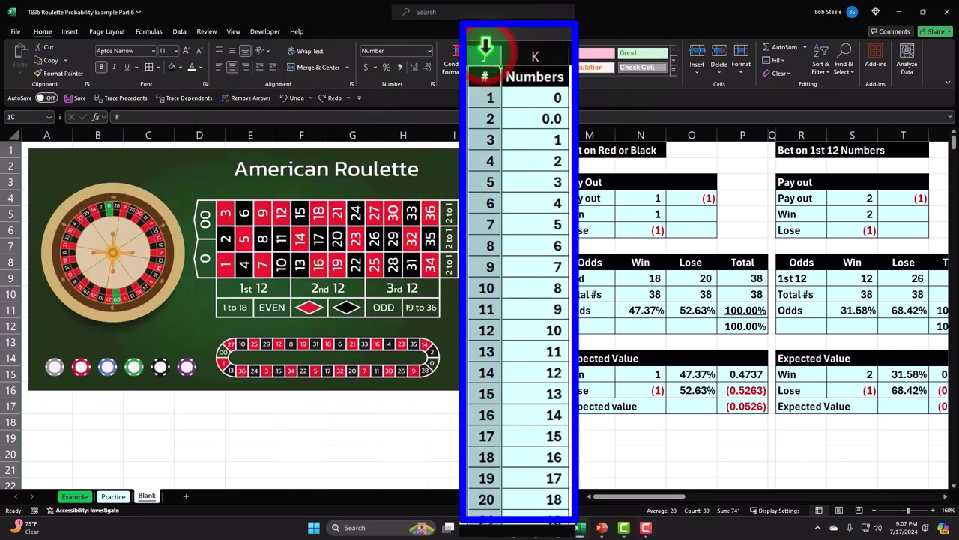
drag(486, 50, 862, 137)
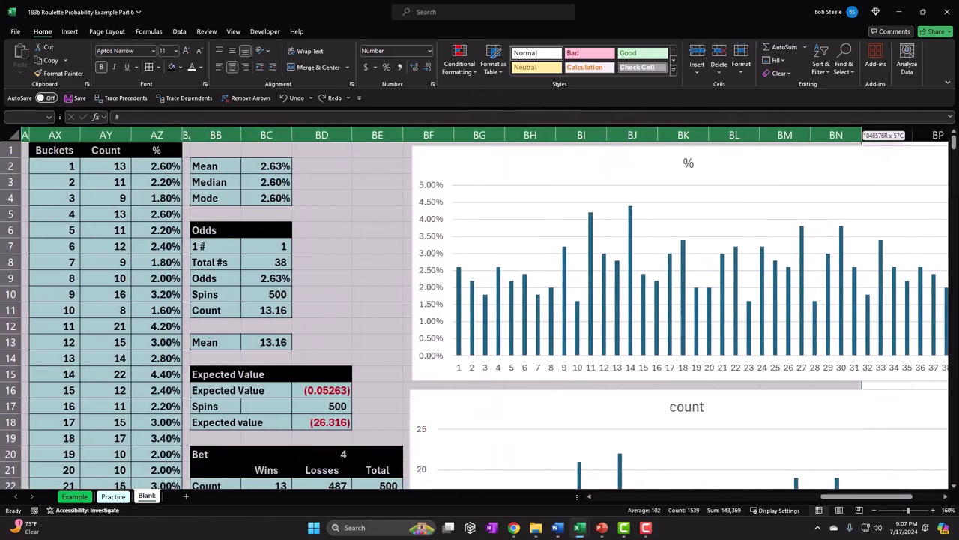
mouse_move(839, 136)
mouse_down()
mouse_move(903, 136)
mouse_move(901, 171)
mouse_up()
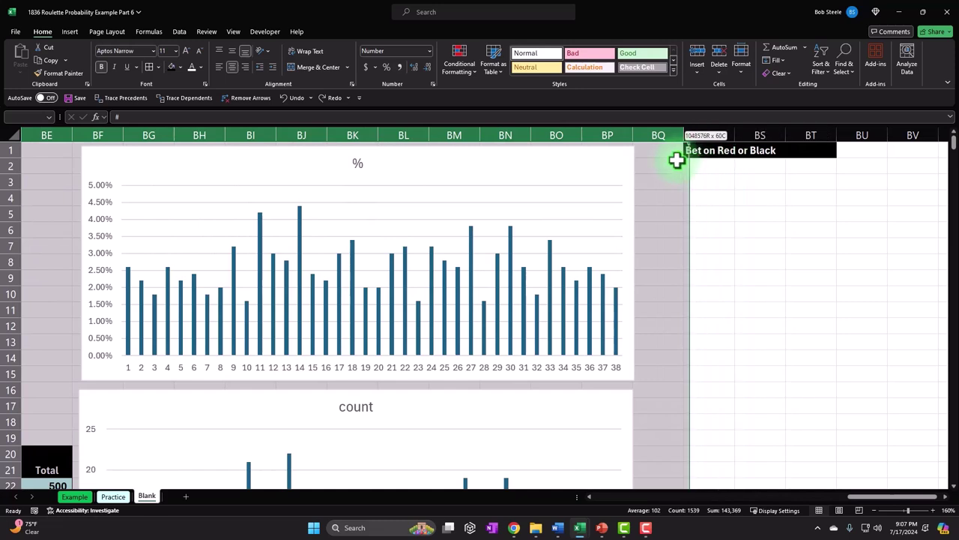
drag(740, 170, 675, 154)
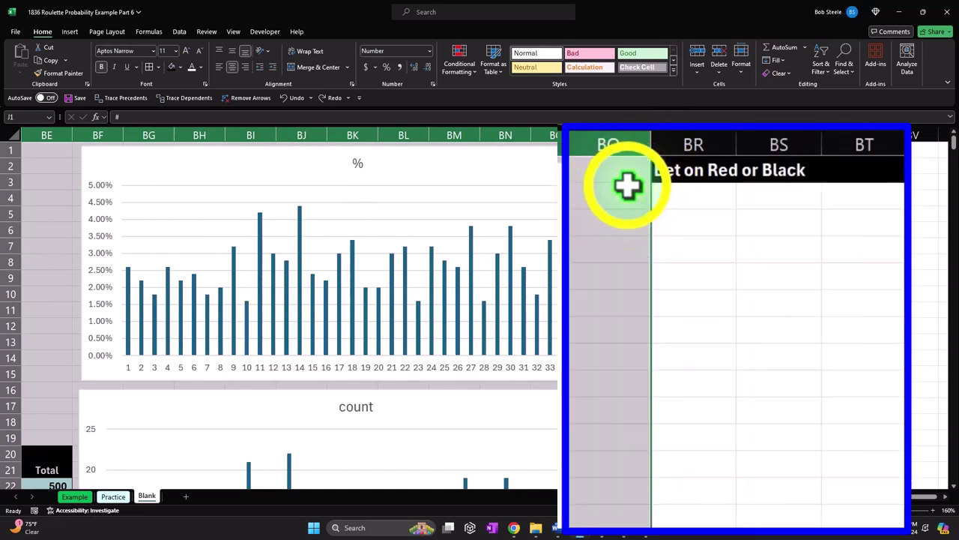
right_click(628, 186)
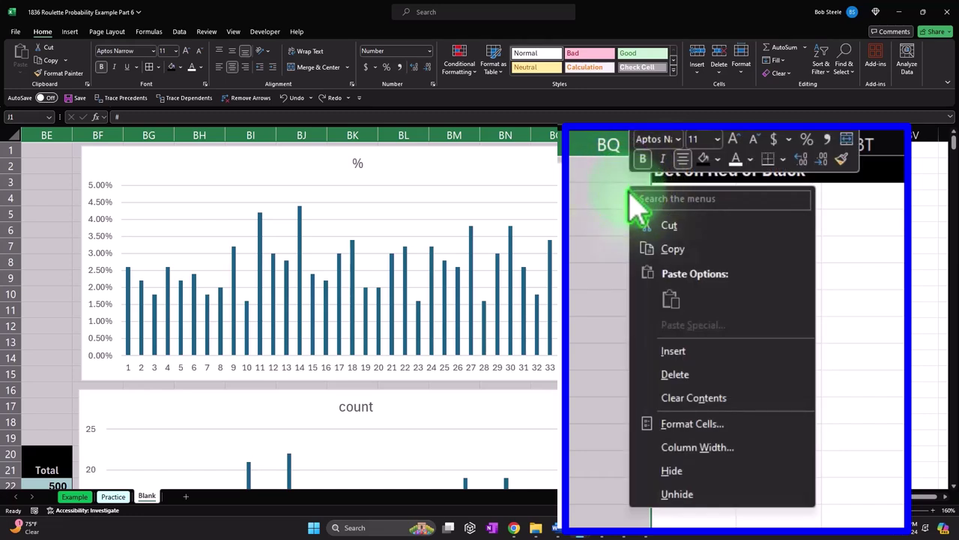
click(677, 494)
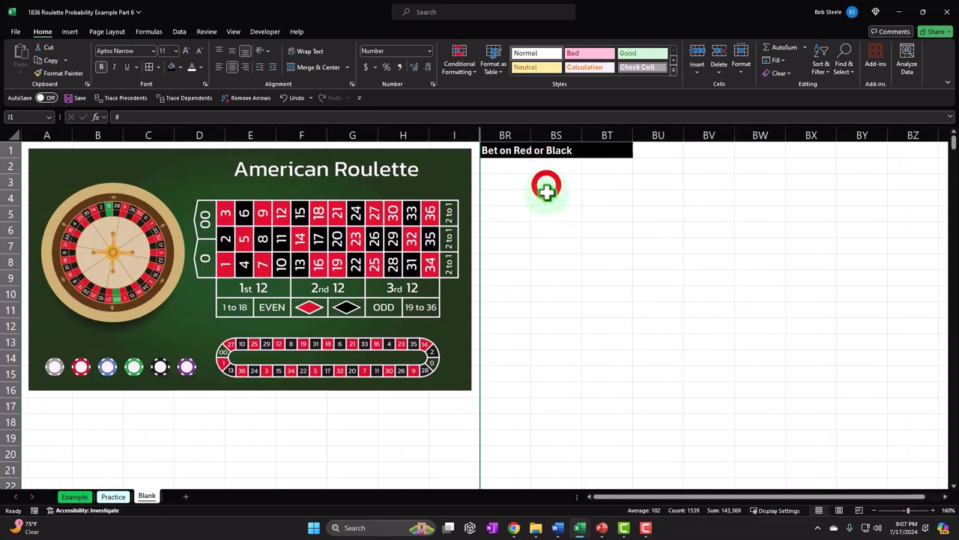
click(546, 184)
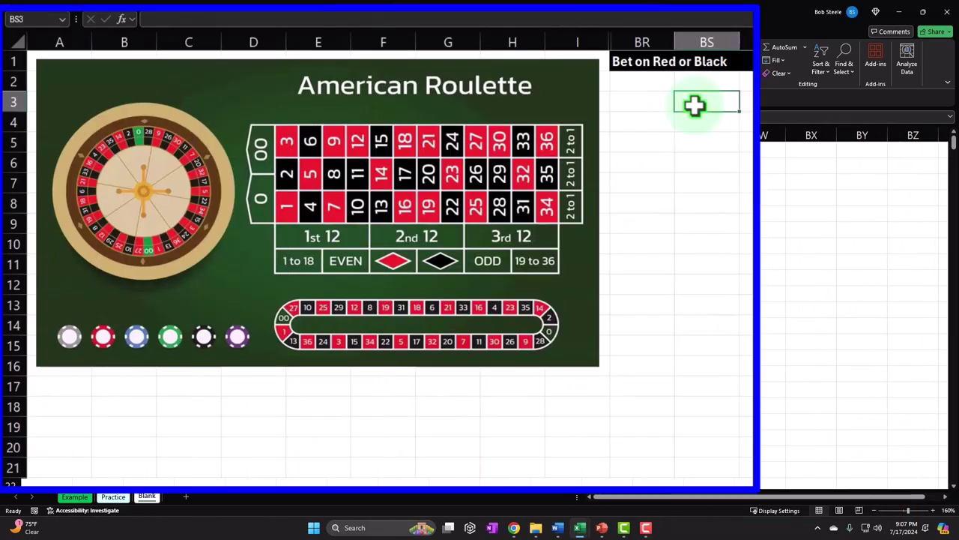
click(707, 102)
text(#)
Step: Put # in BS3 and enter 1, 3, 5, 7, 9, 12, 14 … 32, 34, 36 down BS4:BS21
key(Return)
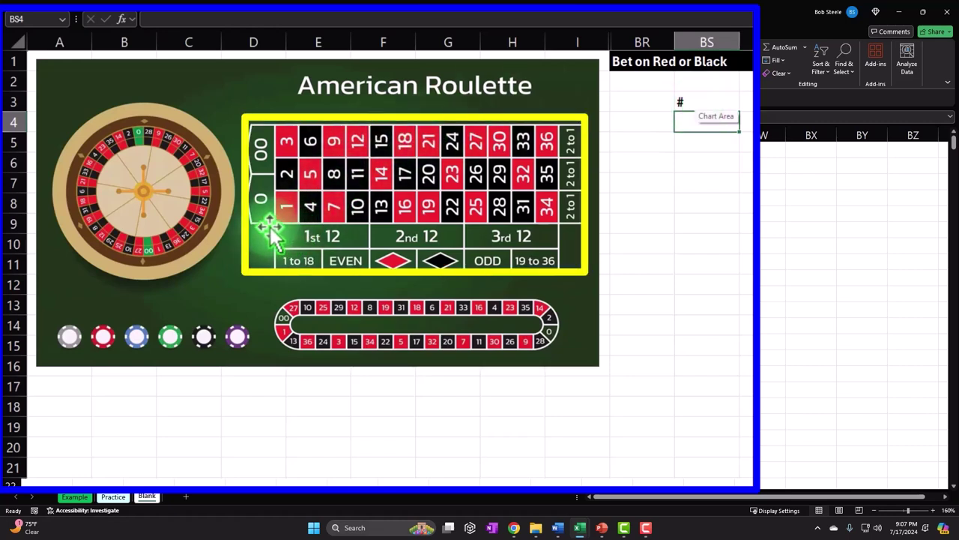
text(1 3 5 )
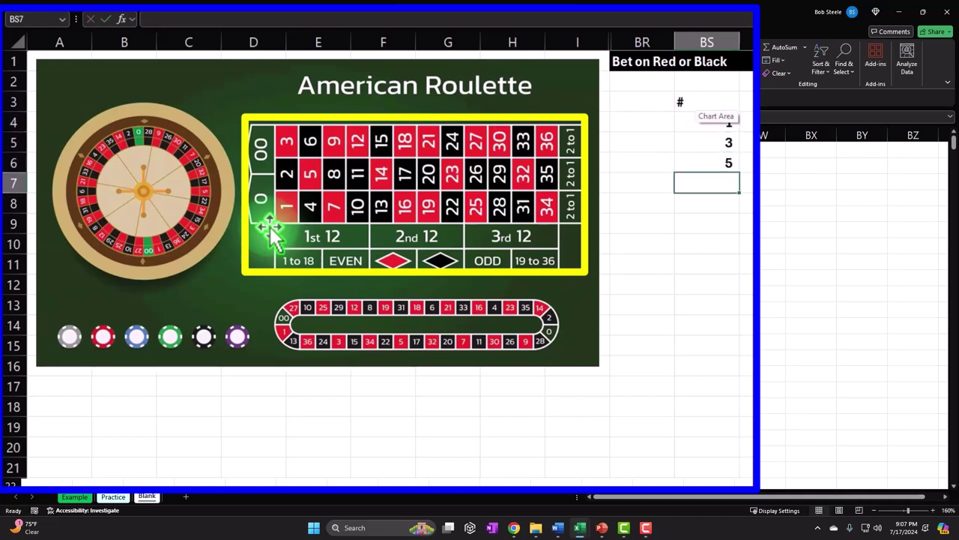
text(7)
key(Return)
text(12)
key(Return)
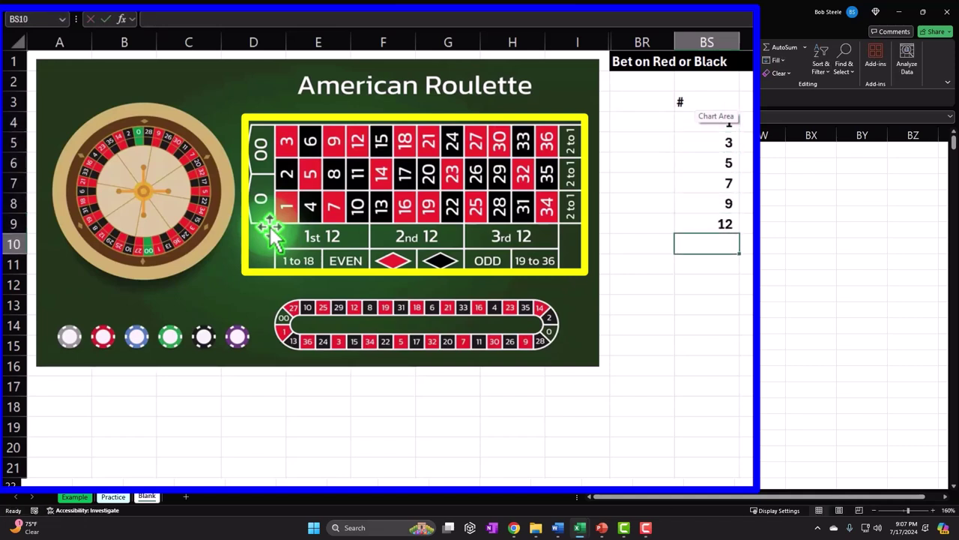
text(14)
key(Return)
text(16)
key(Return)
text(18)
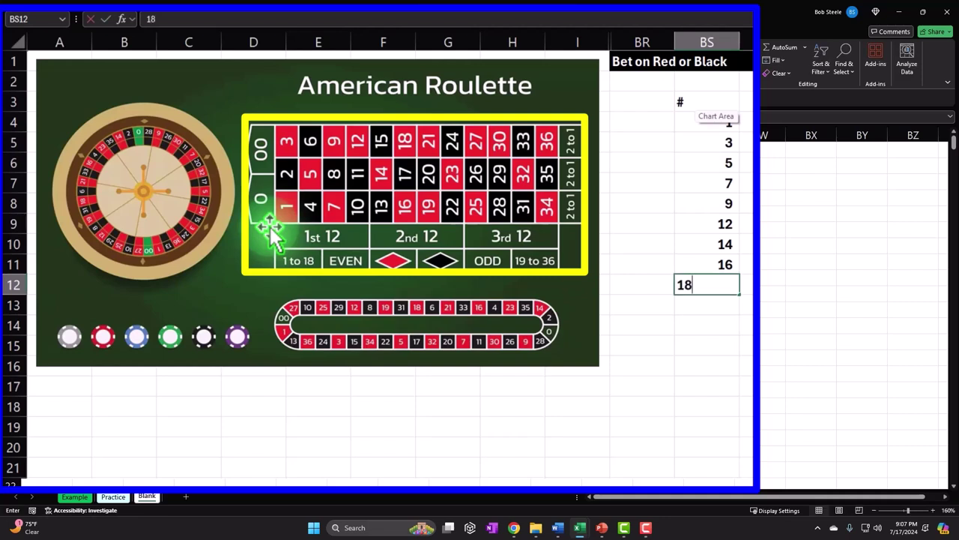
key(Return)
text(19)
key(Return)
text(21)
key(Return)
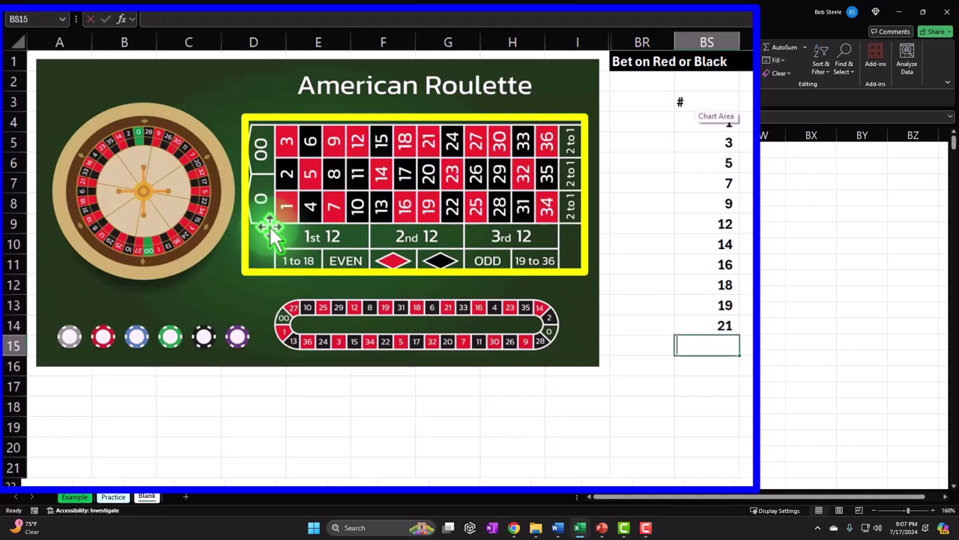
text(23)
key(Return)
text(25)
key(Return)
text(27)
key(Return)
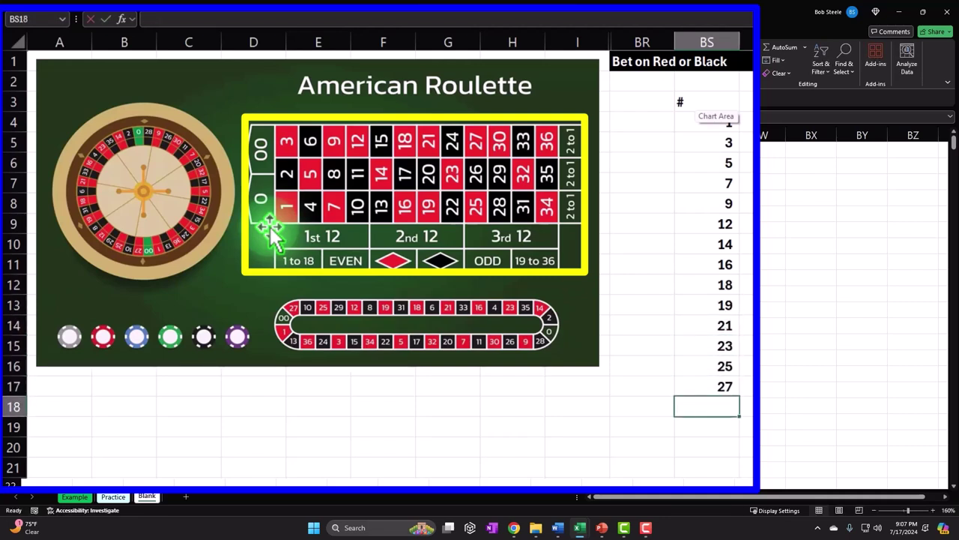
text(30)
key(Return)
text(32)
key(Return)
text(34)
key(Return)
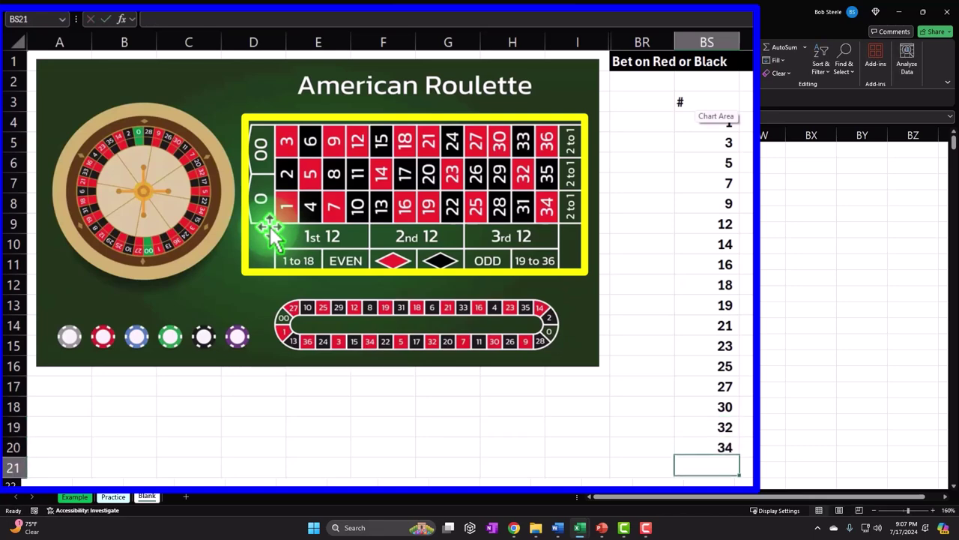
text(36)
key(Return)
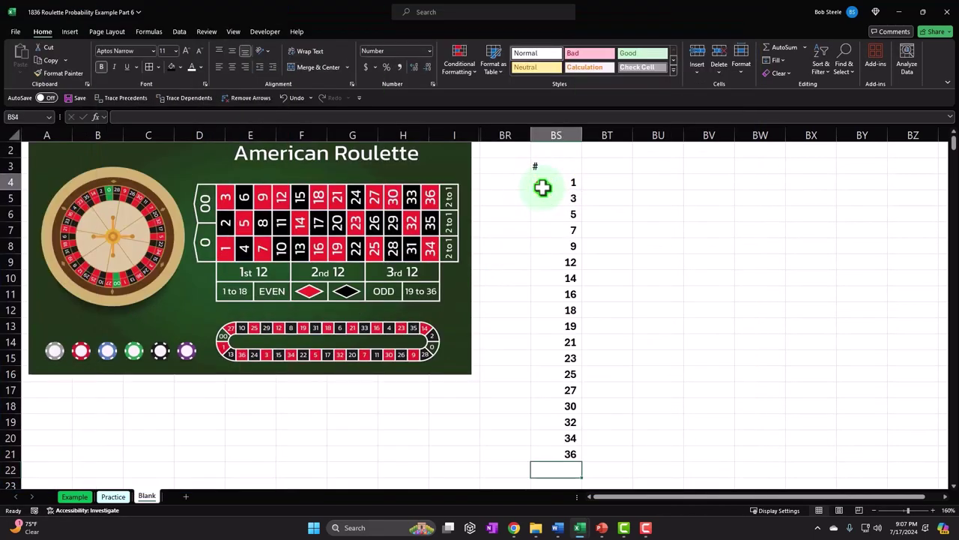
Step: Fill the red numbers in BS4:BS21 red
drag(542, 187, 540, 446)
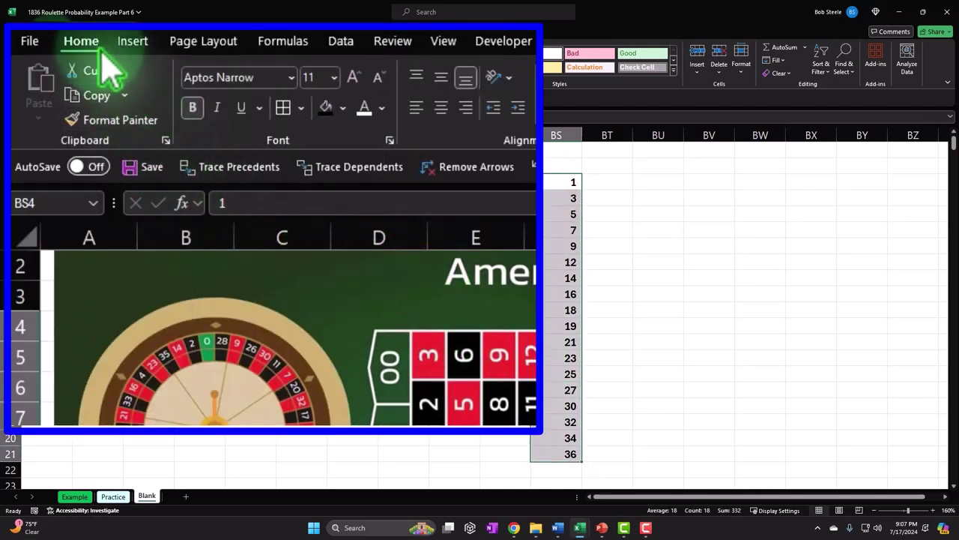
click(342, 107)
click(340, 285)
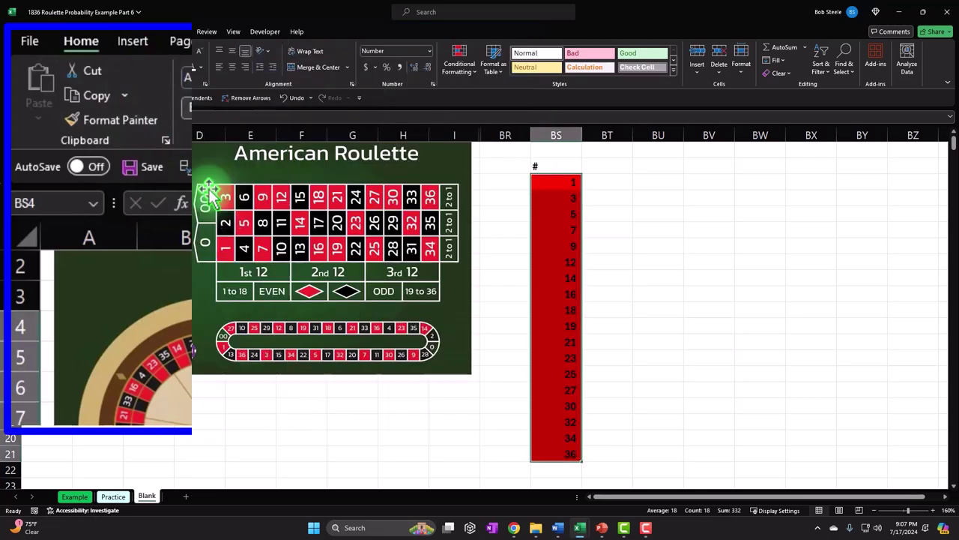
Step: Count the red numbers with =COUNT(BS4:BS21) in BT21, giving 18
click(619, 455)
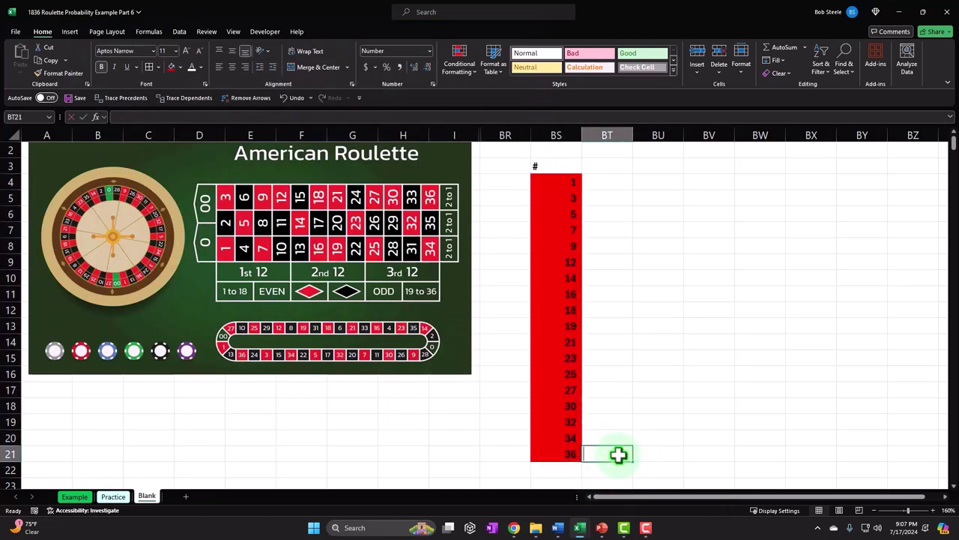
text(=count()
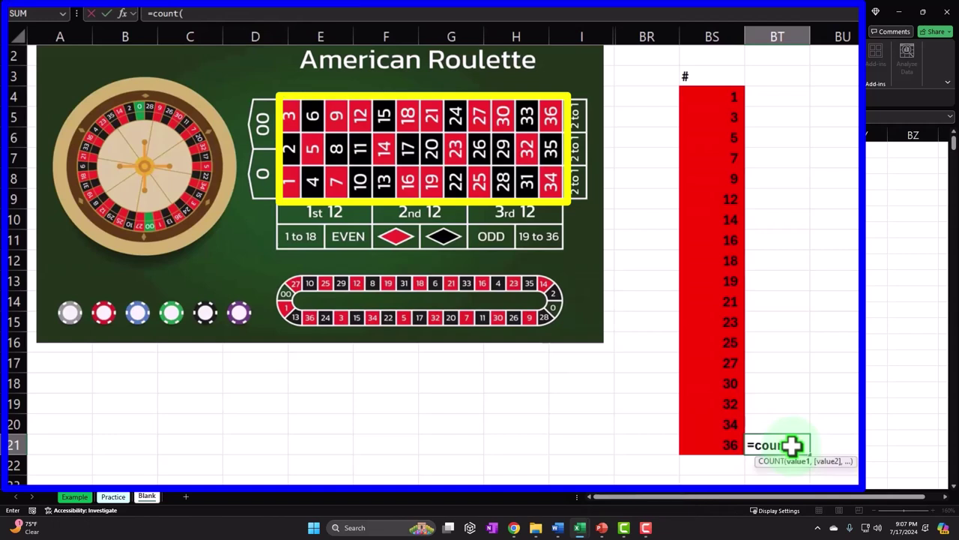
key(Left)
key(shift+Up)
key(shift+Up)
key(shift+Up)
key(shift+Up)
key(shift+Up)
key(shift+Up)
key(shift+Up)
key(shift+Up)
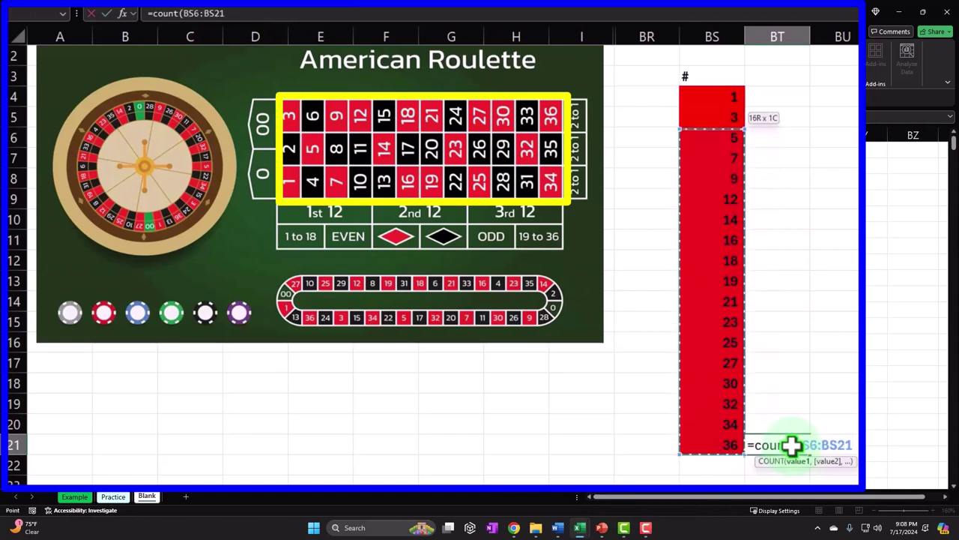
key(shift+Up)
key(shift+Up)
key(ctrl+Return)
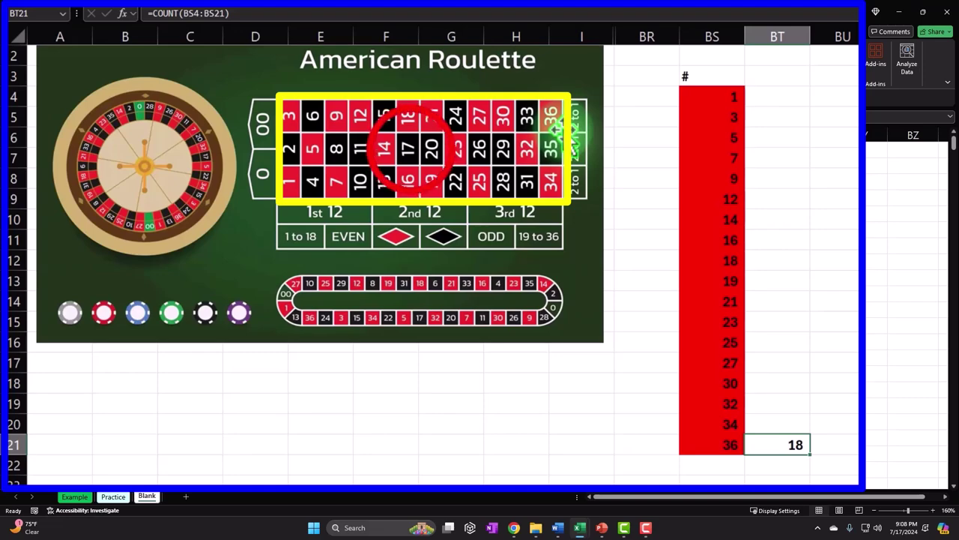
click(243, 174)
Step: Move the roulette picture aside and enter black numbers 2, 4, 6, 8, 10 starting in BS22
drag(256, 197, 384, 300)
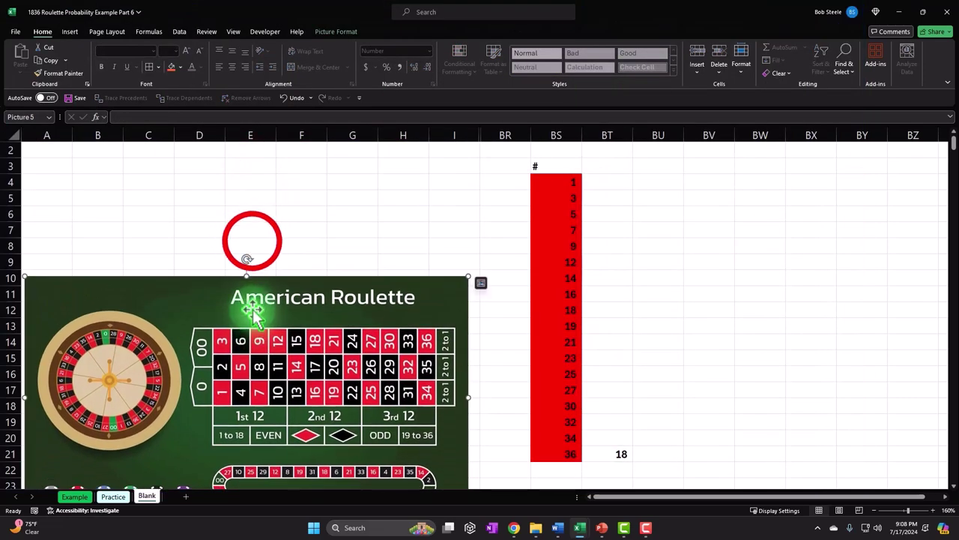
scroll(616, 279, down, 2)
click(555, 278)
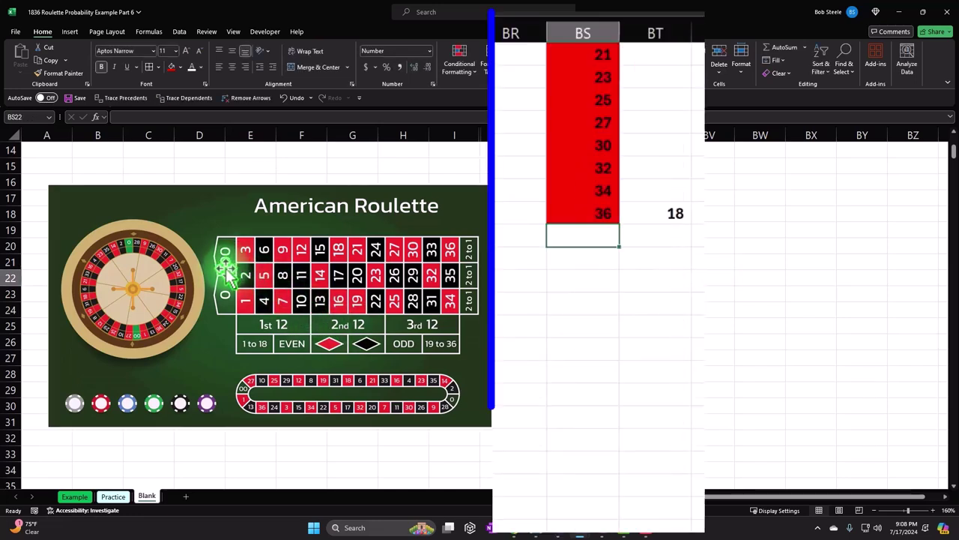
text(2)
key(Return)
text(6)
key(Return)
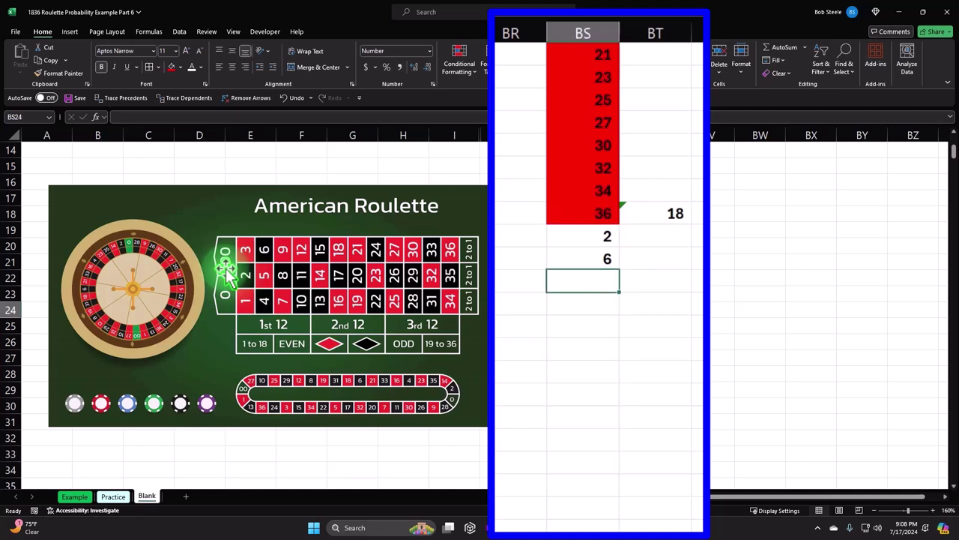
key(Up)
key(Up)
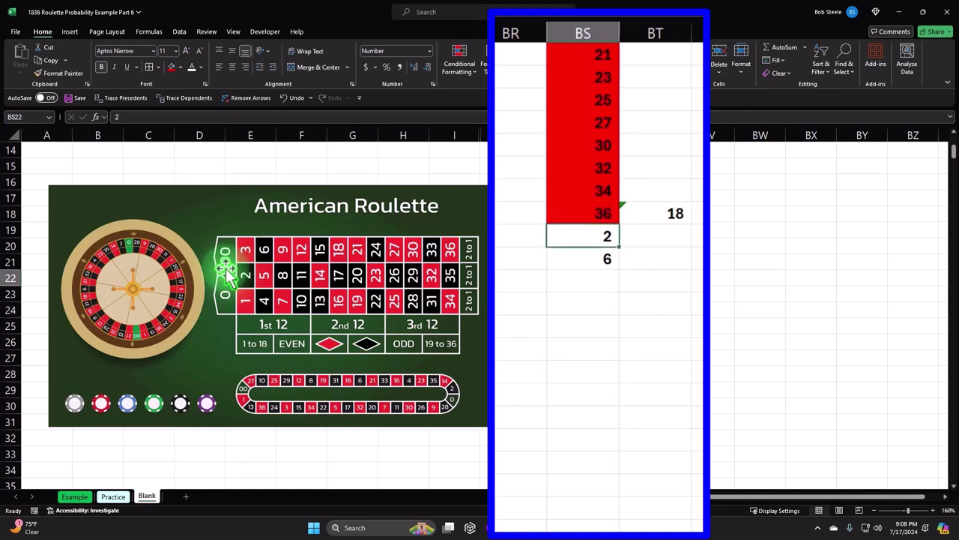
key(Down)
text(4)
key(Return)
text(6)
key(Return)
text(8)
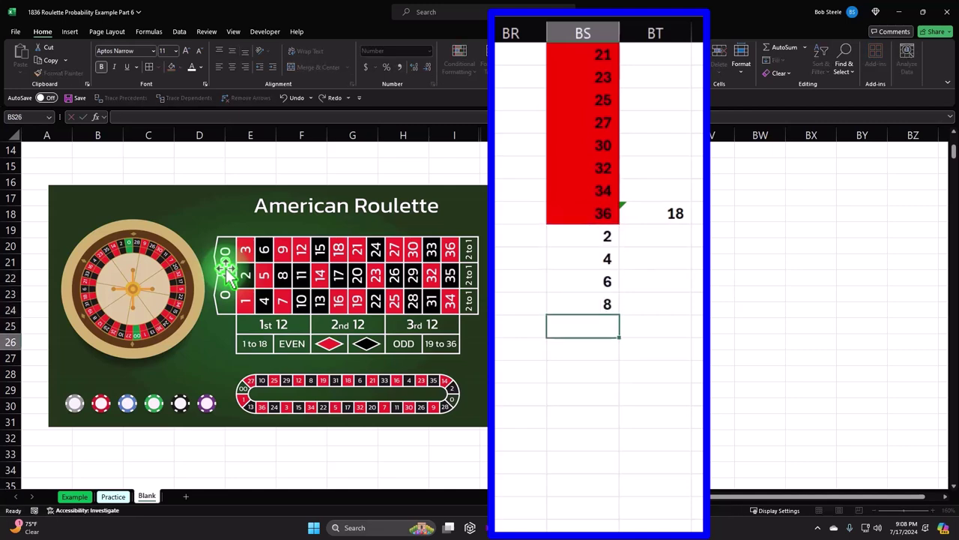
text(10)
key(Return)
Step: Continue the black list with 11, 13, 15, 17, 20 … 31, 33, 35 down to BS39
text(11)
key(Return)
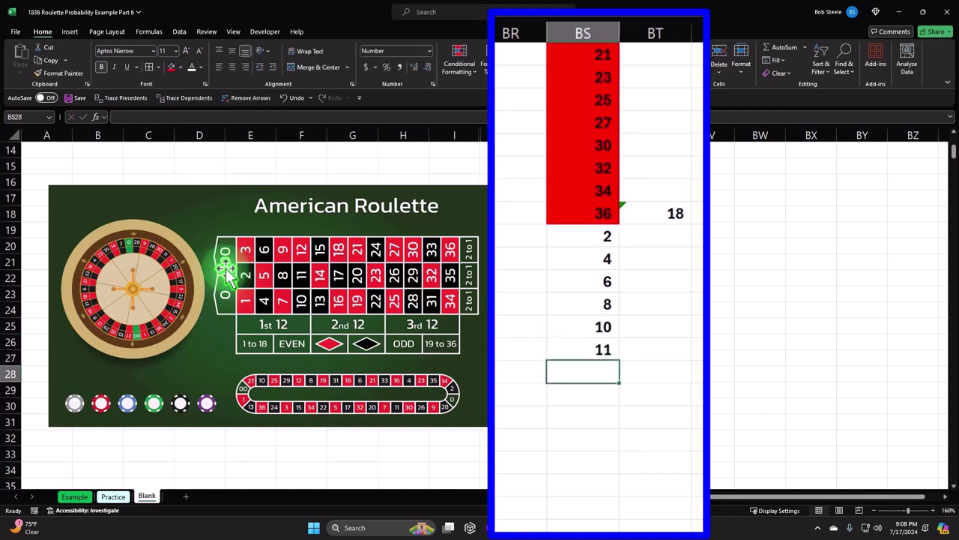
text(13)
key(Return)
text(15)
key(Return)
text(17)
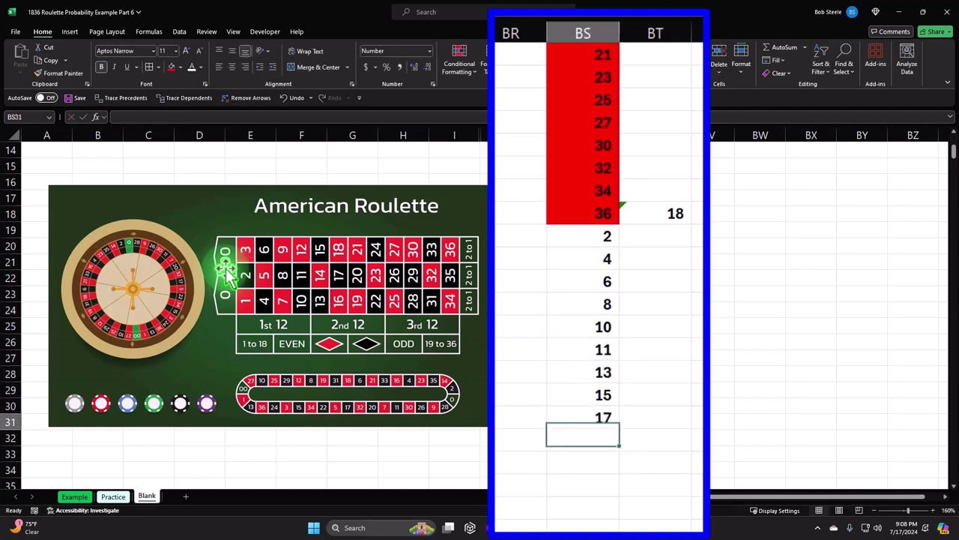
text( 20 22 24 )
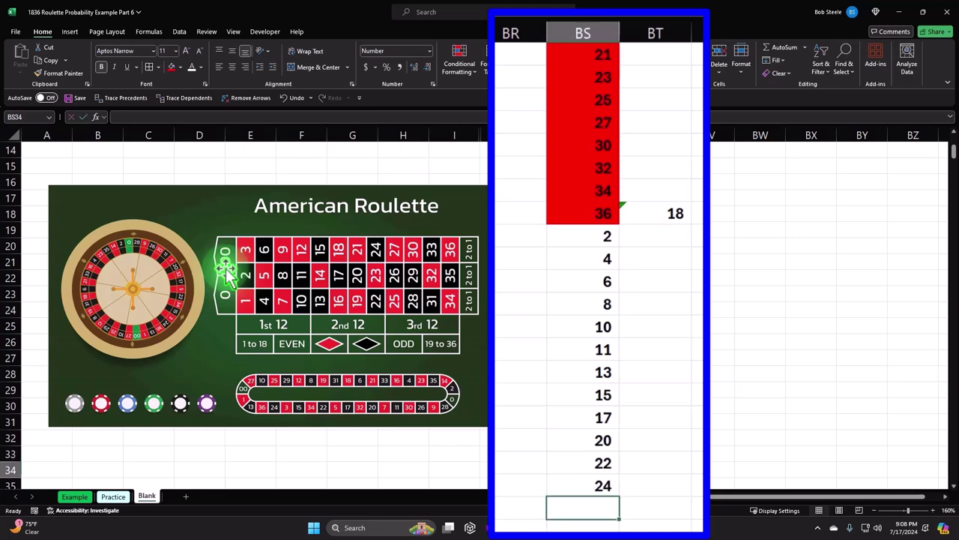
text(26 28)
key(Return)
text(29)
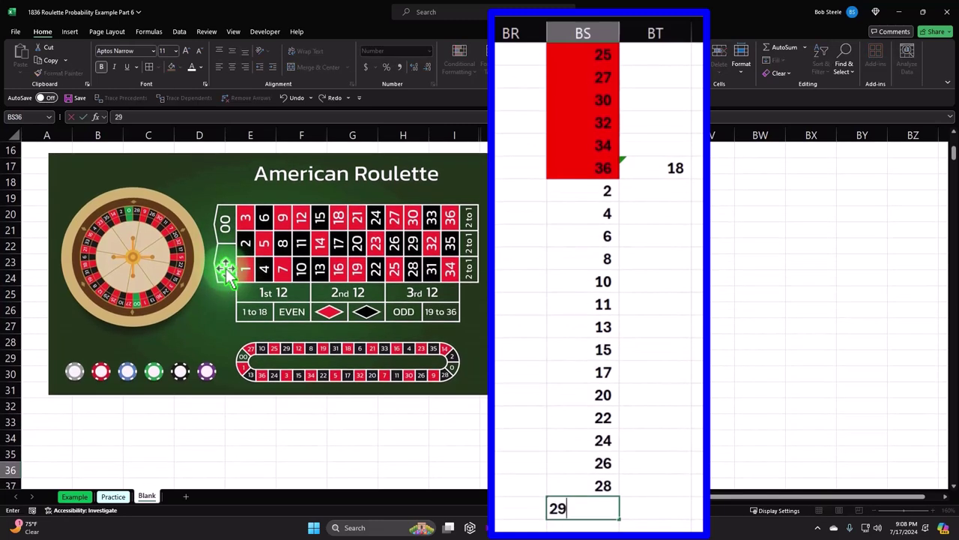
key(Return)
text(31)
key(Return)
text(33)
key(Return)
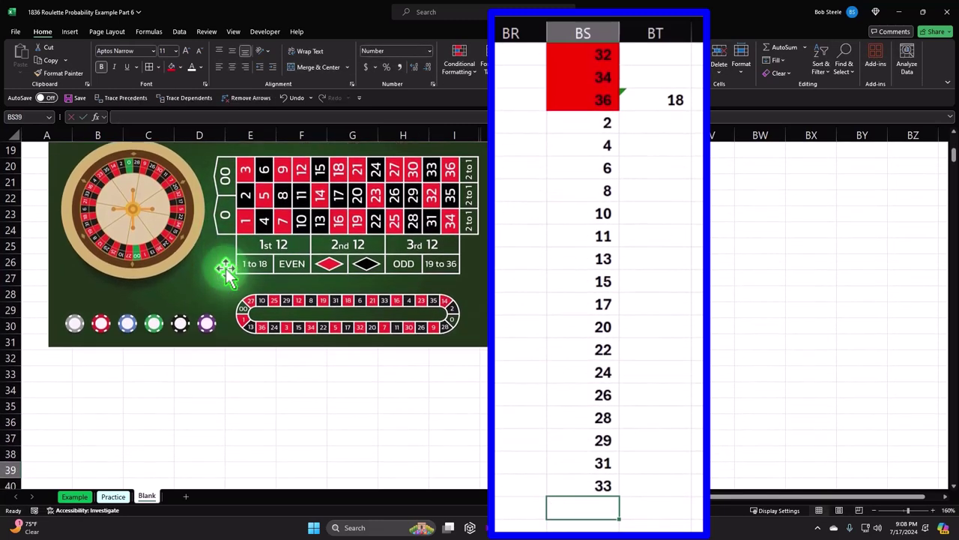
text(35)
key(Return)
Step: Count the black numbers with =COUNT(BS22:BS39) in BT39, giving 18
key(Right)
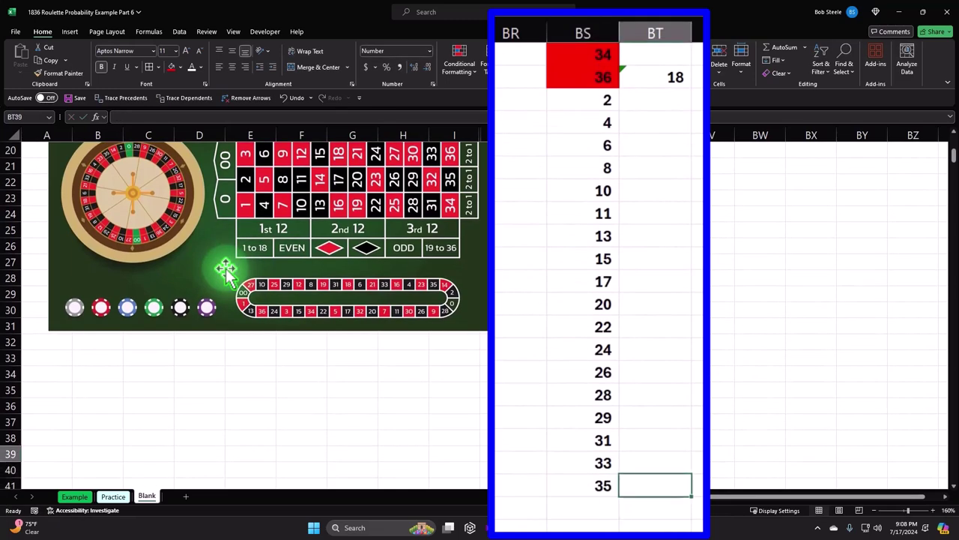
text(=count)
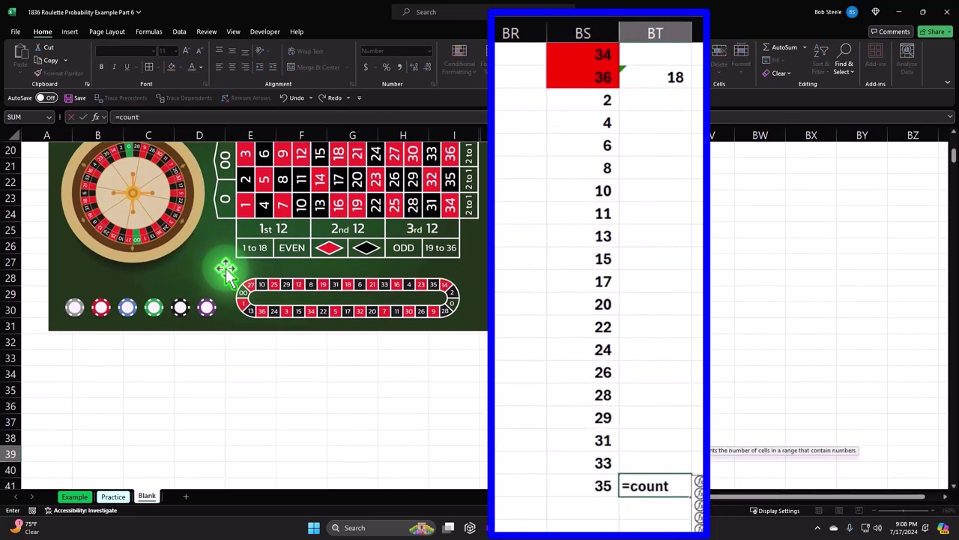
text(()
key(shift+Up)
key(shift+Up)
key(shift+Up)
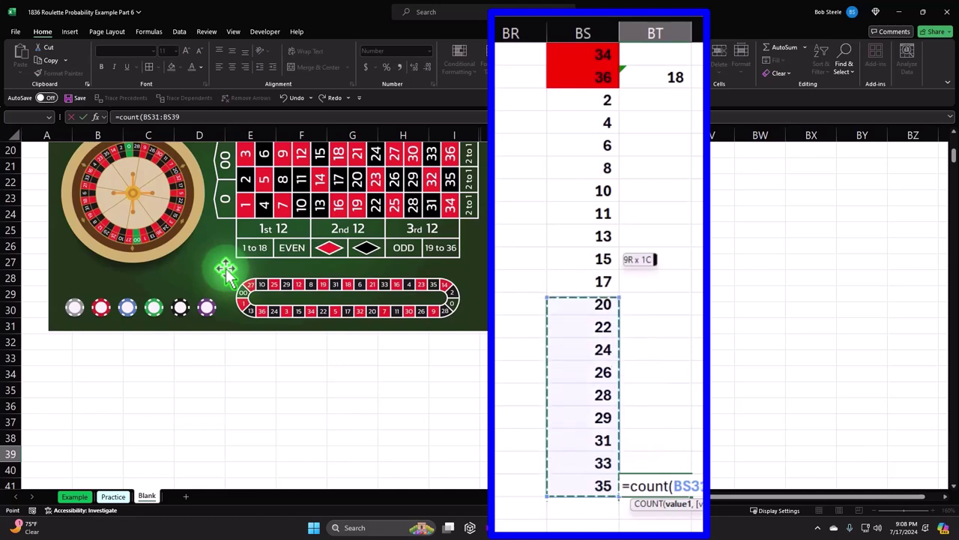
key(shift+Up)
key(shift+Up)
key(shift+Up)
key(shift+Up)
key(shift+Up)
key(shift+Up)
key(Return)
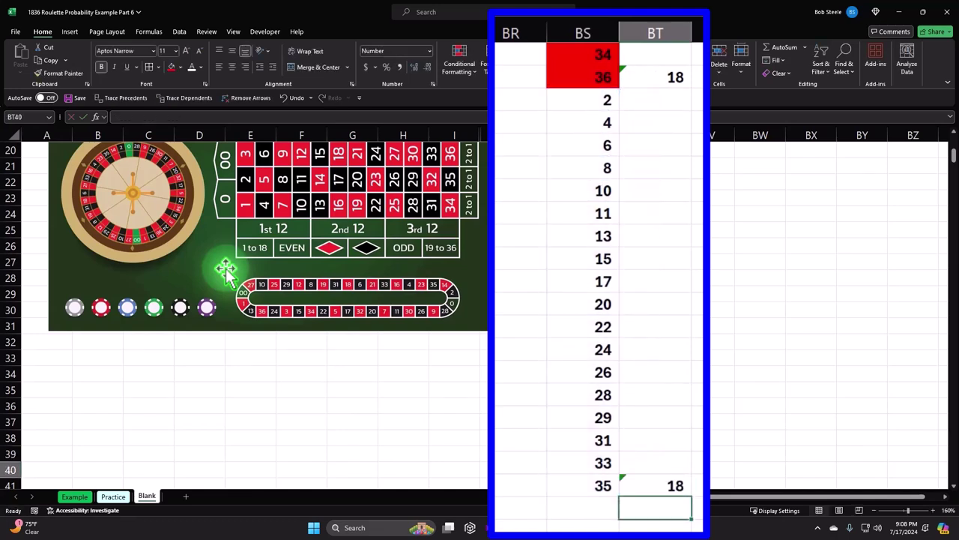
key(Up)
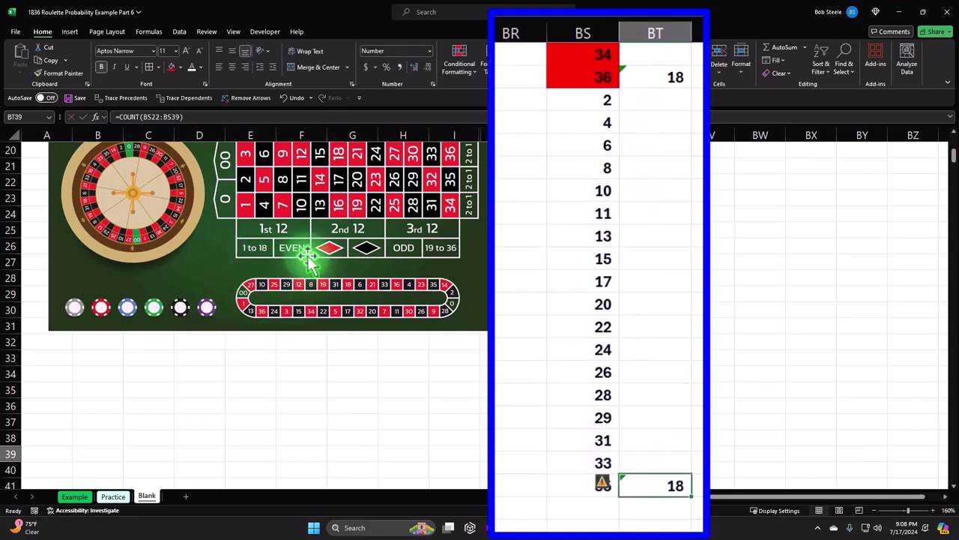
Step: Give the black numbers in BS22:BS39 a black fill with white digits
click(561, 99)
drag(562, 105, 561, 473)
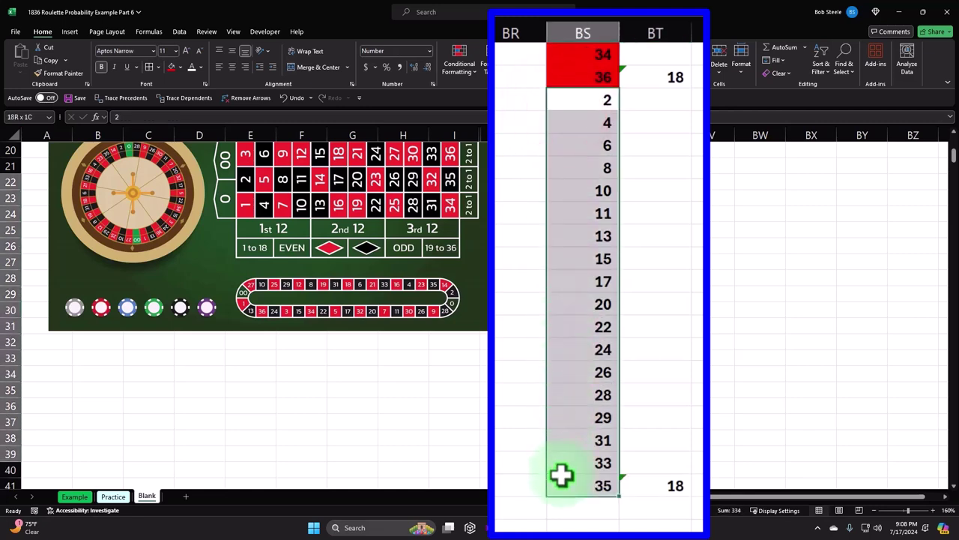
click(179, 66)
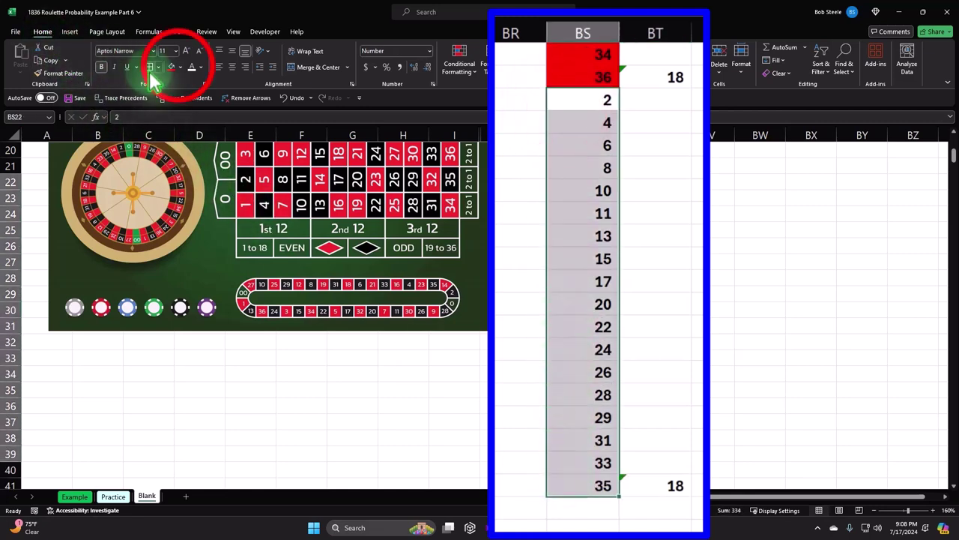
click(177, 90)
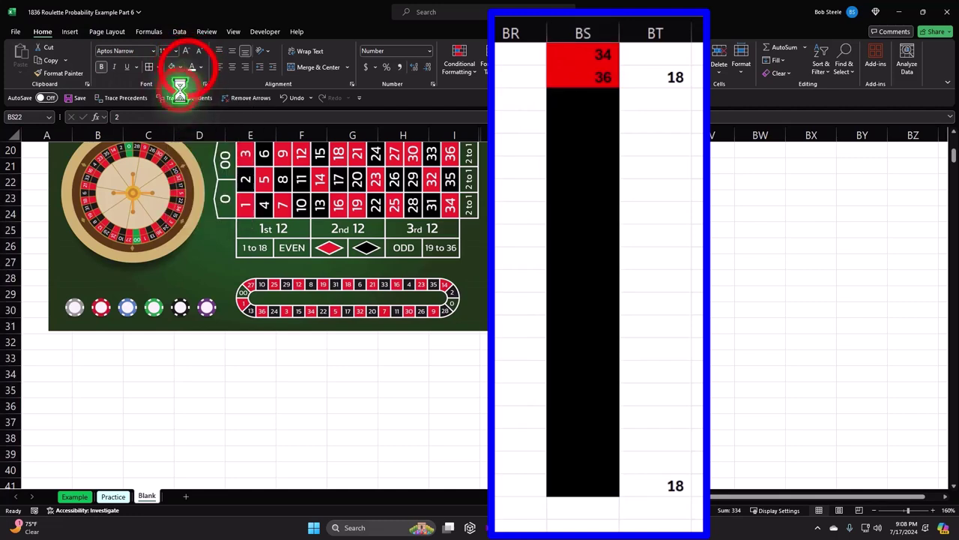
click(190, 67)
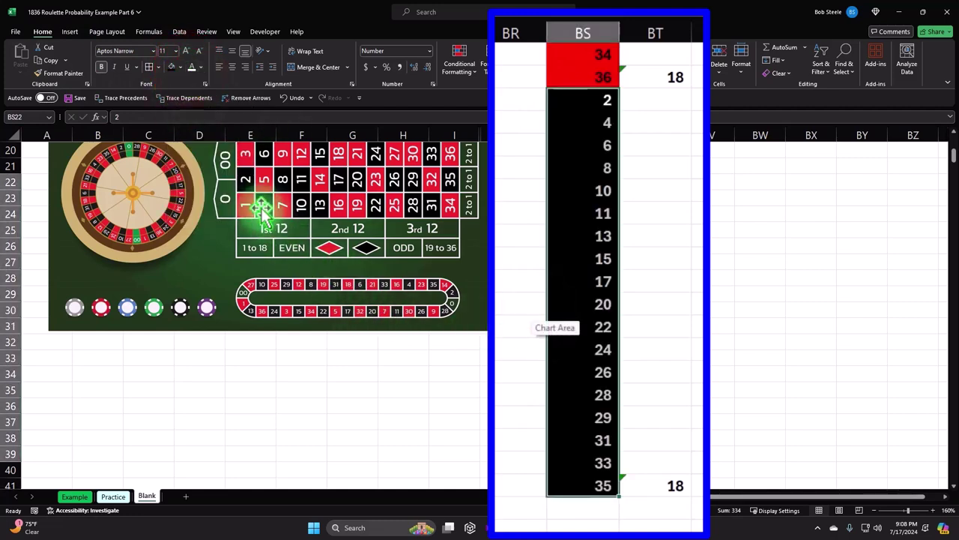
Step: Enter 37 and 38 in BS40 and BS41
click(570, 507)
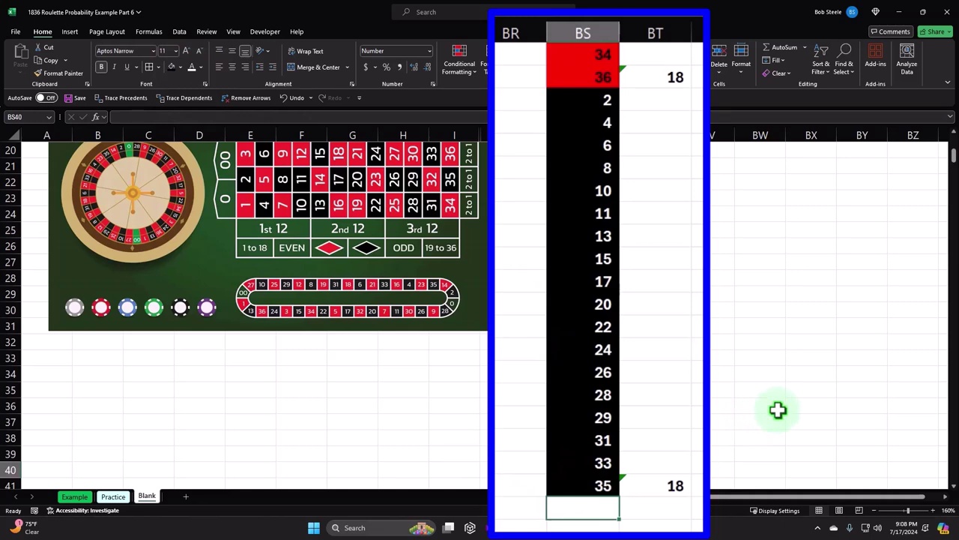
text(37)
key(Return)
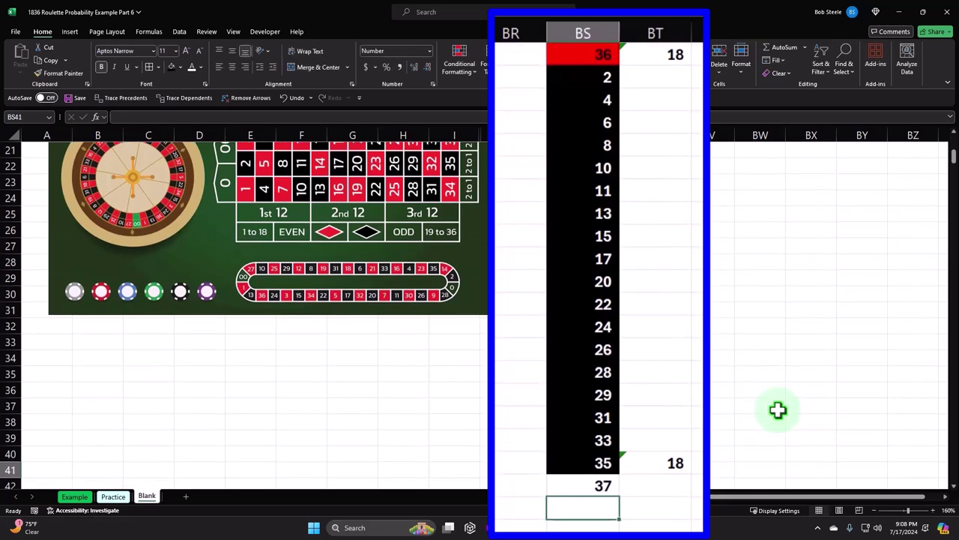
text(38)
key(Return)
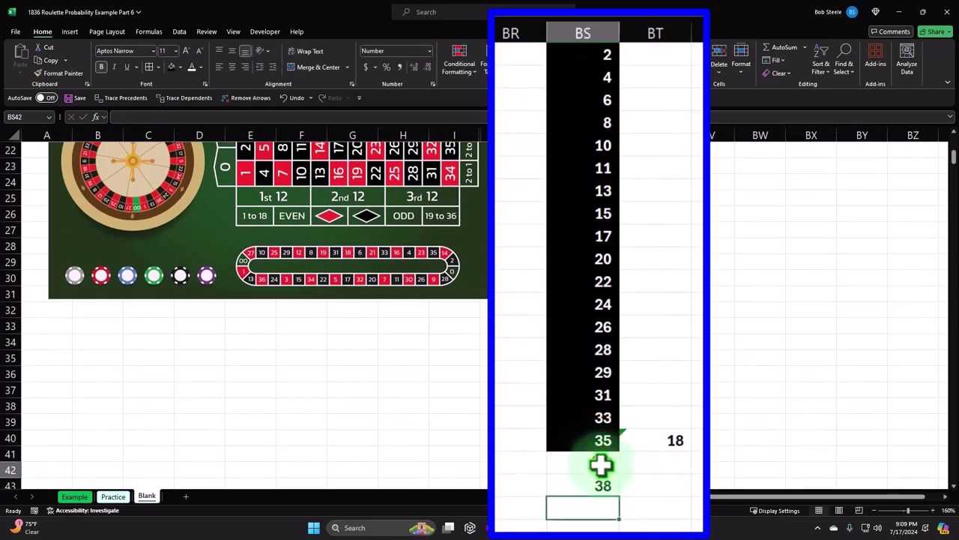
Step: Fill the 37 and 38 cells light green, then select BS4:BS41 and the # header BS3
drag(602, 463, 599, 480)
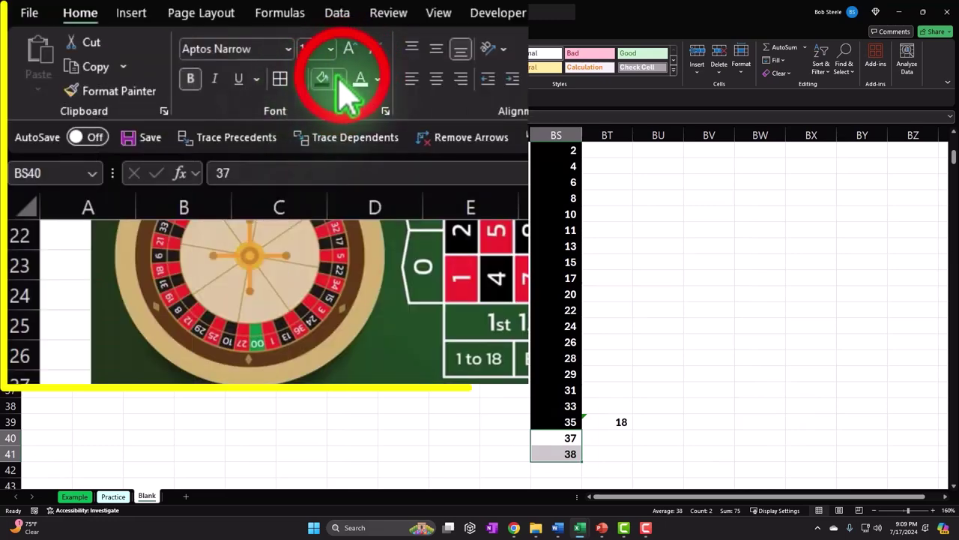
click(339, 79)
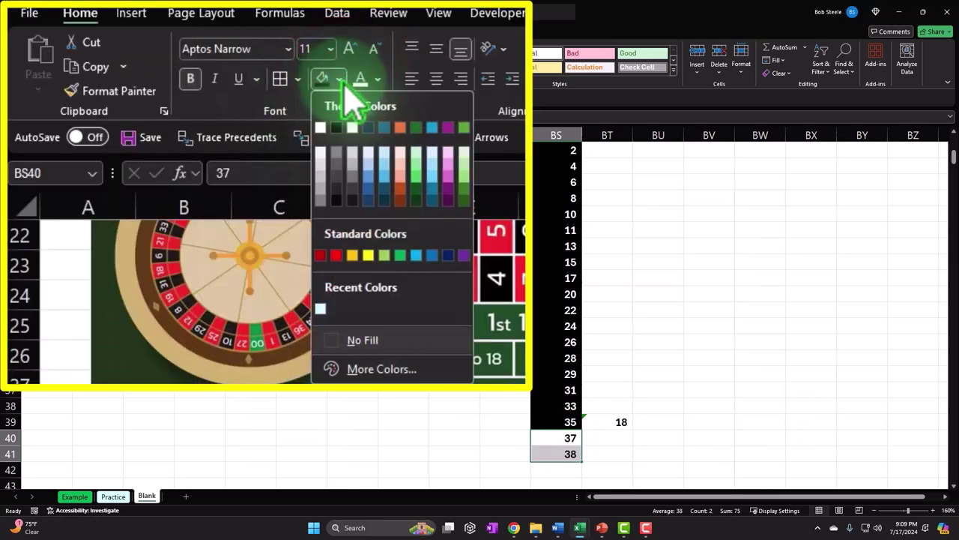
click(384, 255)
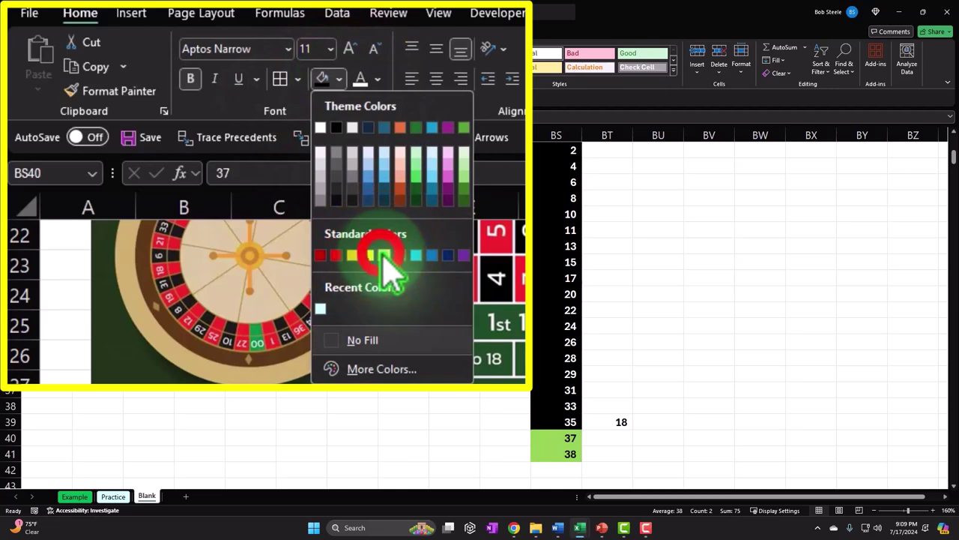
mouse_move(544, 453)
mouse_down()
mouse_move(546, 149)
mouse_move(554, 160)
mouse_up()
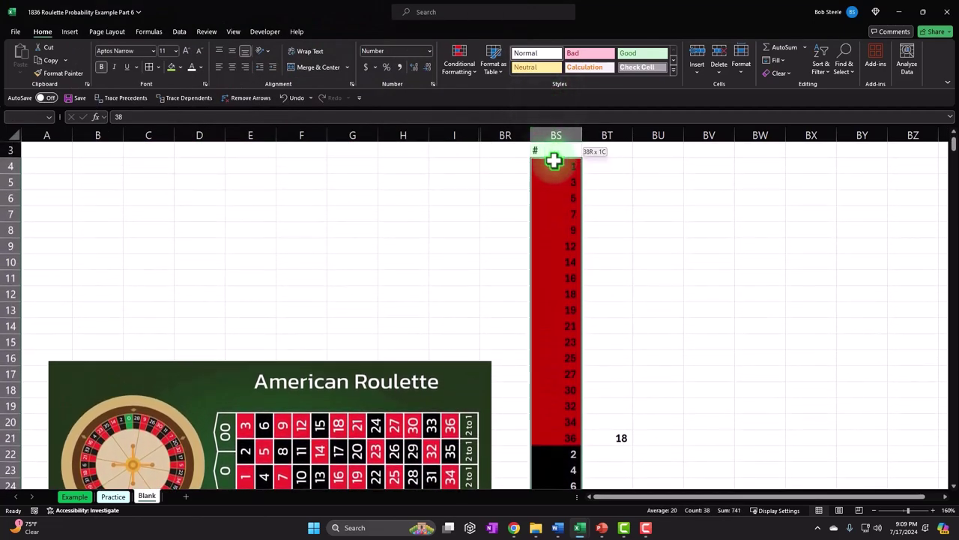
click(146, 66)
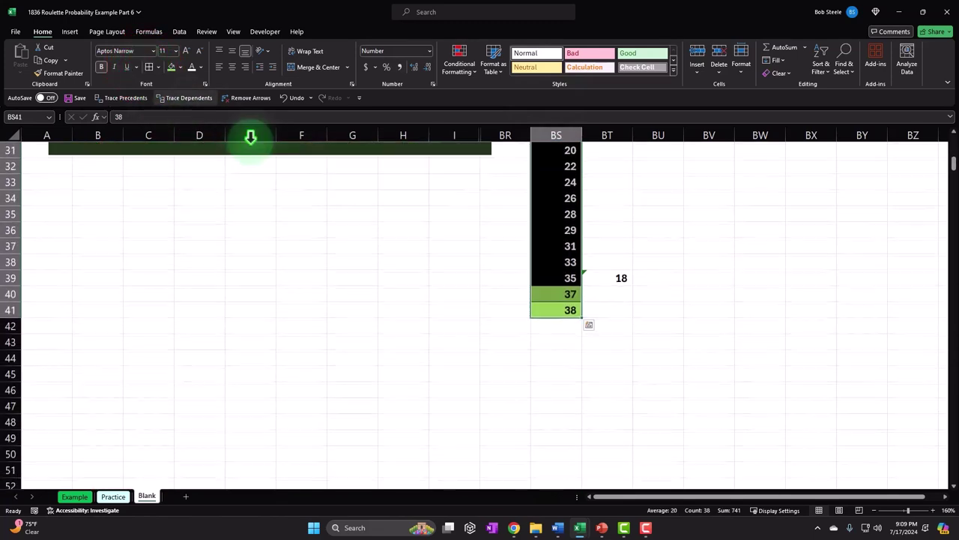
scroll(483, 353, up, 7)
scroll(487, 364, up, 3)
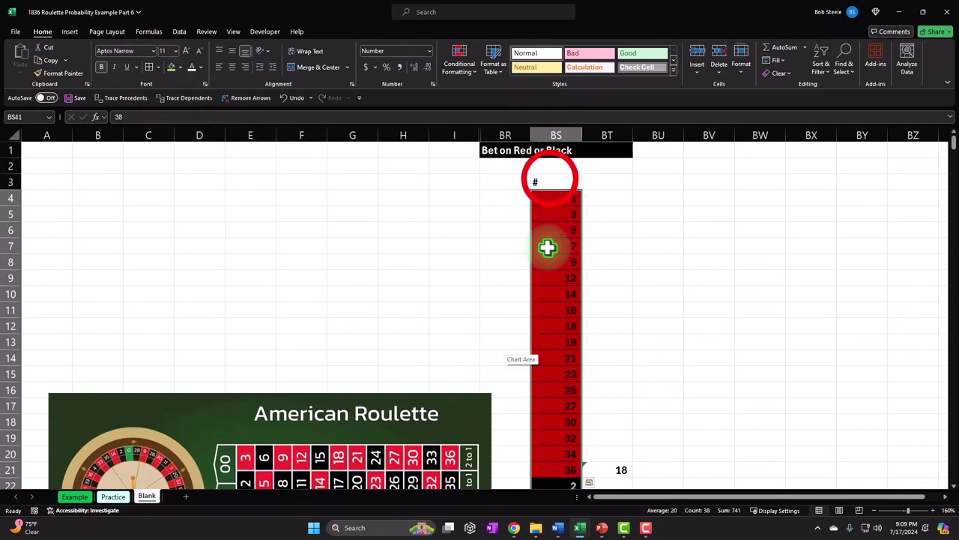
click(550, 180)
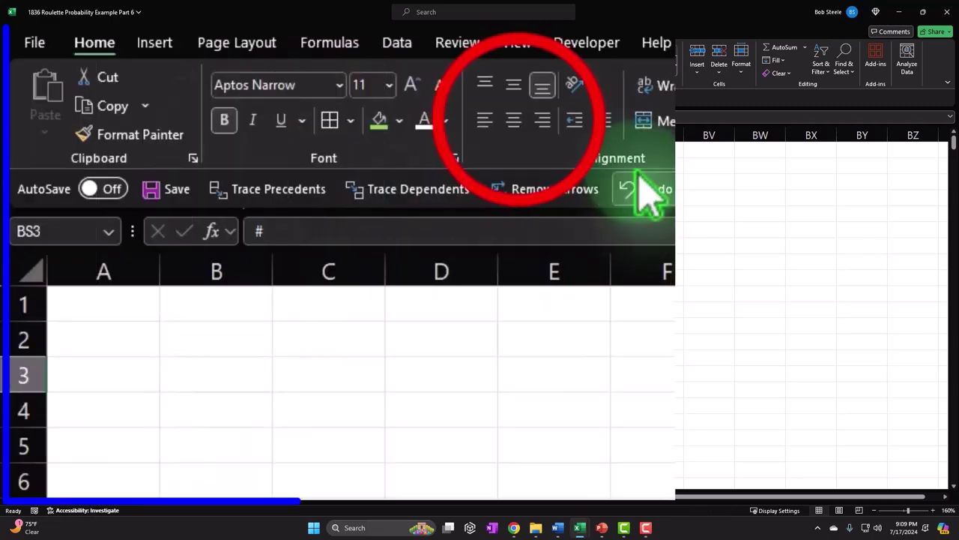
Step: Give the # header in BS3 a black fill with white text
click(398, 120)
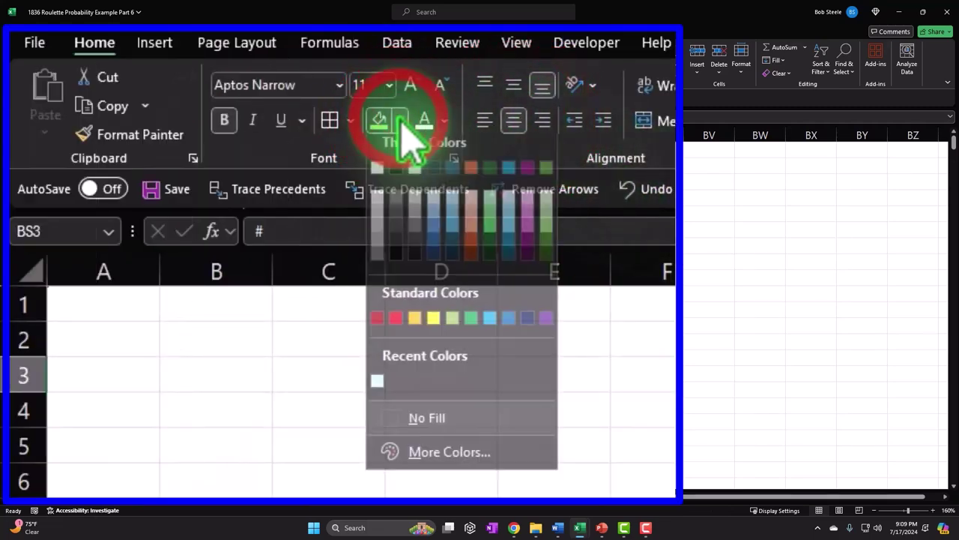
click(396, 177)
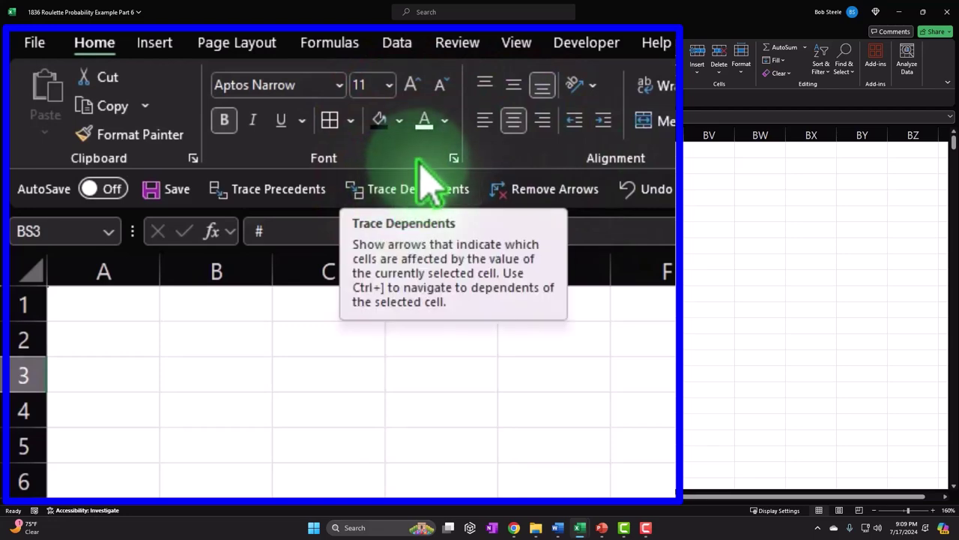
click(425, 124)
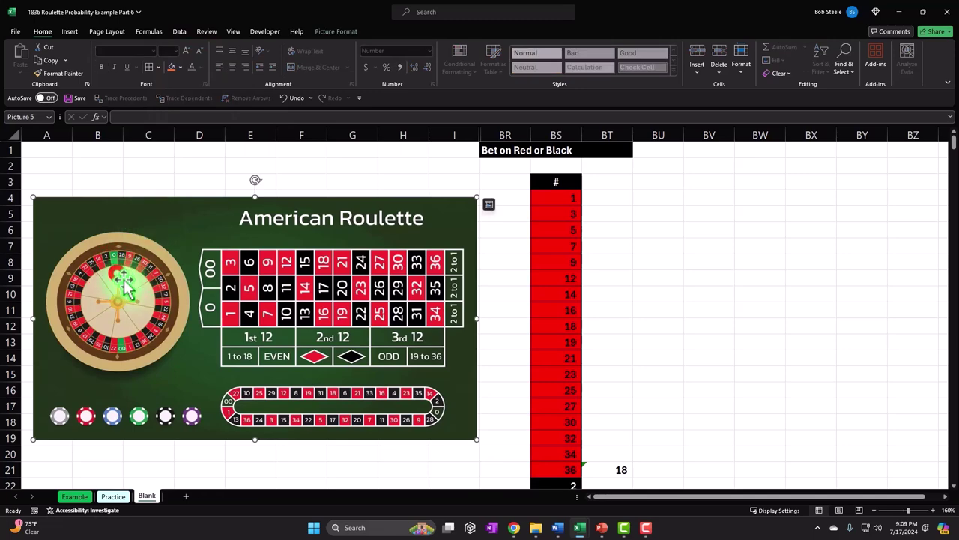
Step: Move the roulette picture up to the top rows and check the red numbers in column BS
drag(128, 275, 118, 218)
drag(172, 294, 177, 313)
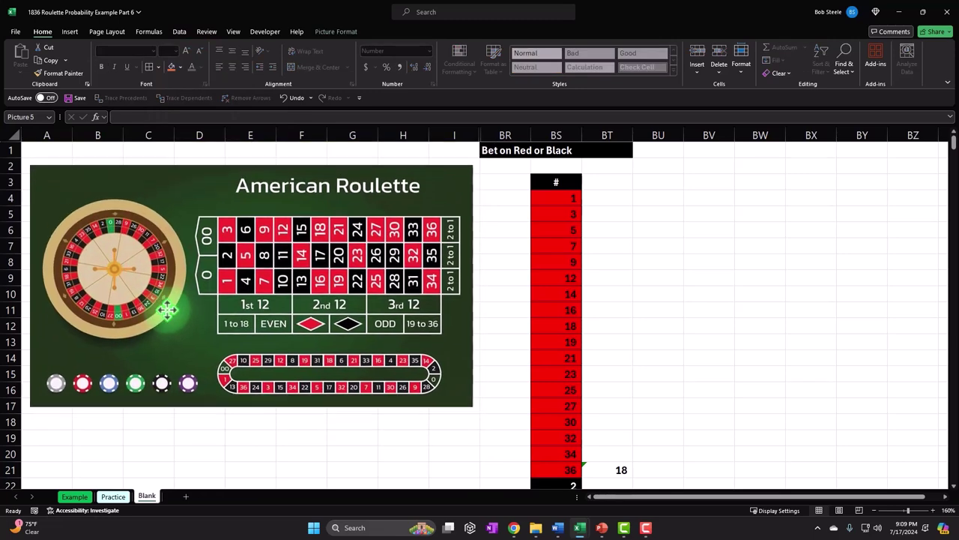
click(573, 262)
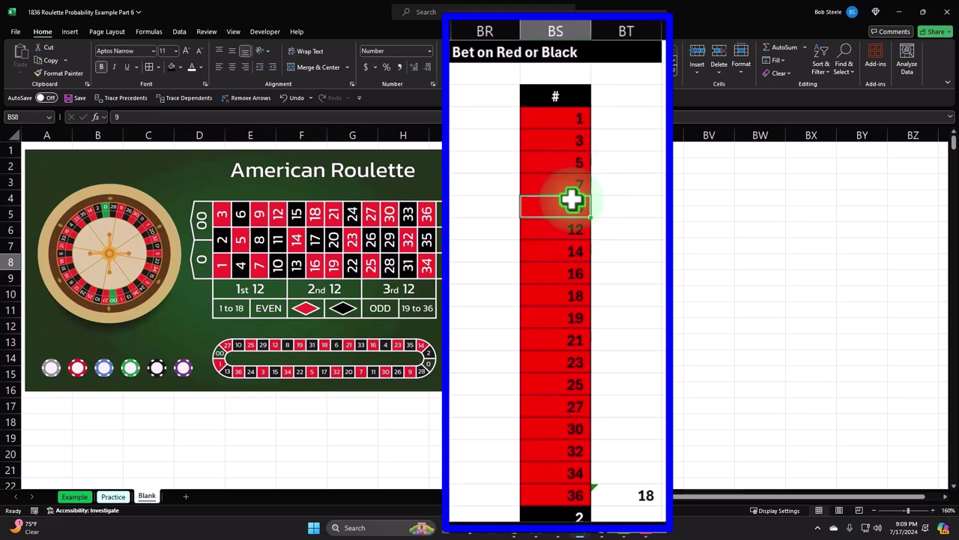
scroll(571, 199, down, 1)
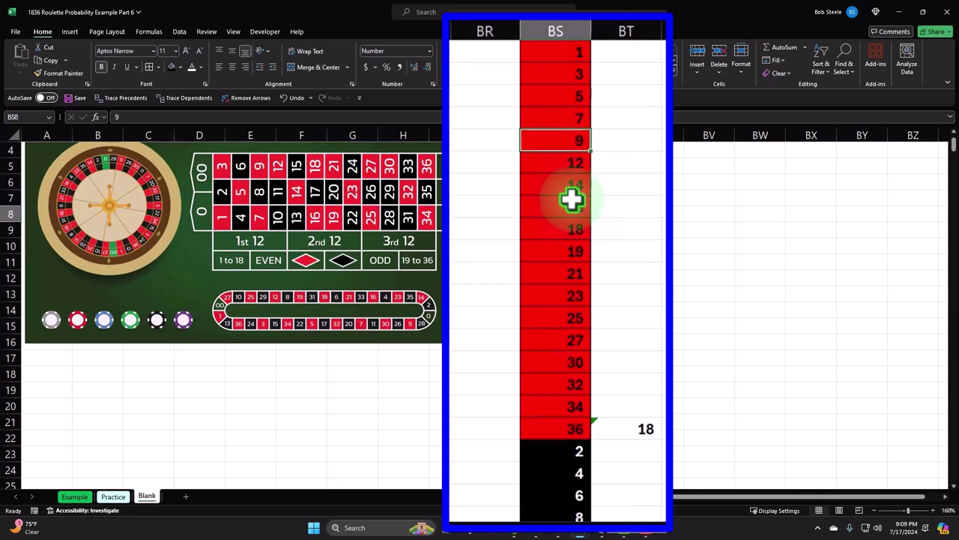
scroll(572, 199, up, 1)
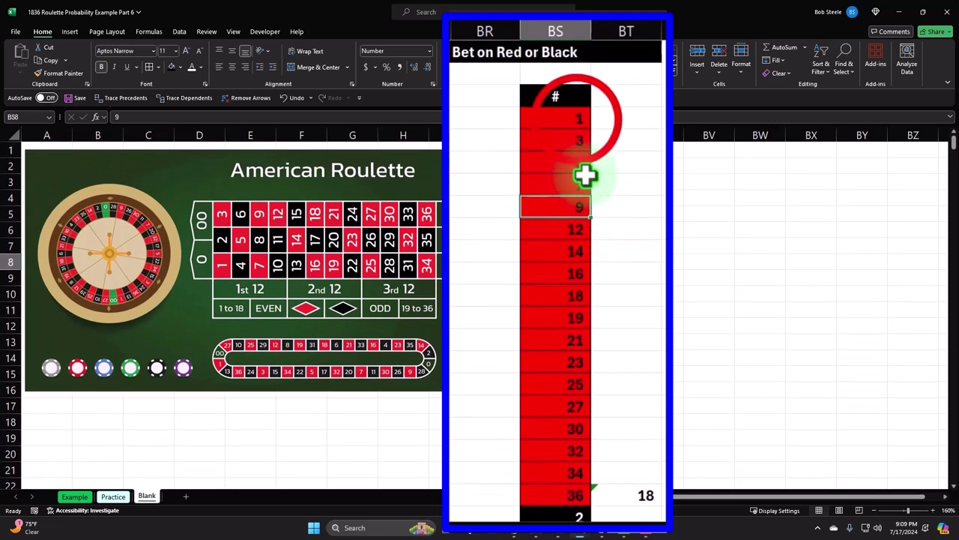
click(577, 141)
click(569, 163)
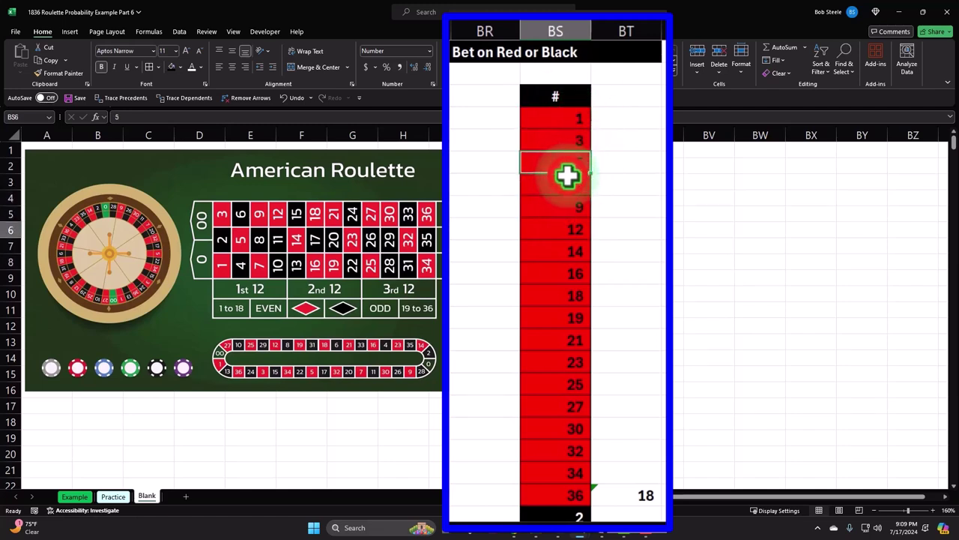
click(567, 186)
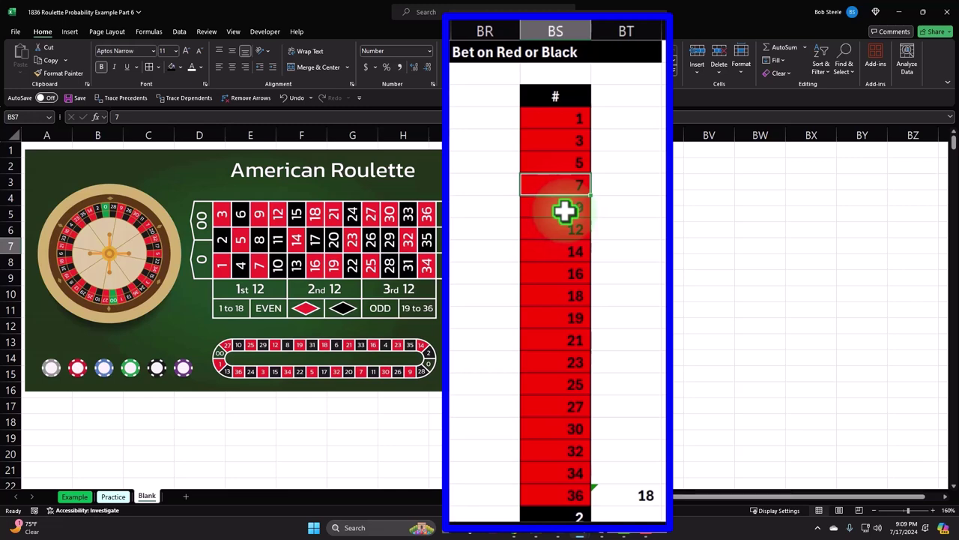
Step: Enter the '# Asinged' header in BR3 with black fill and white text
click(465, 93)
text(# Asing)
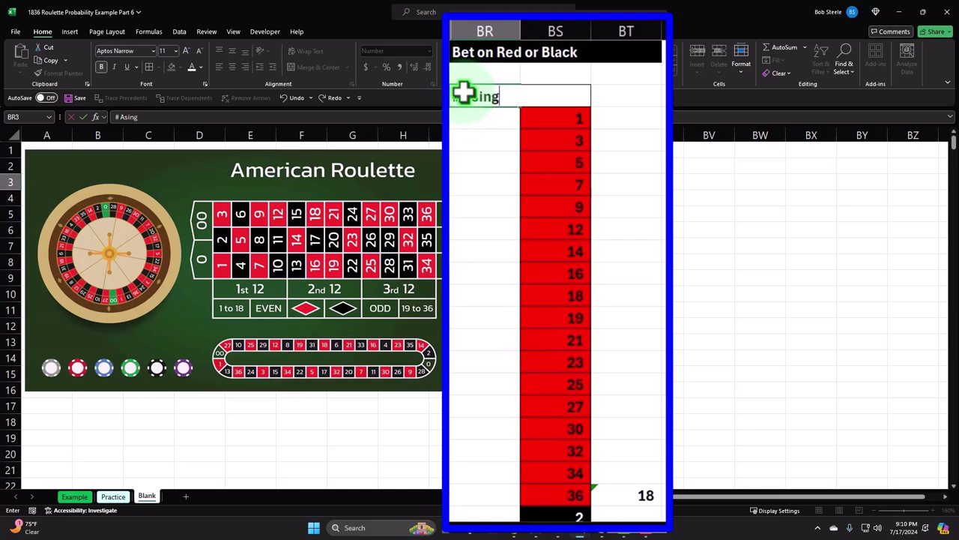
text(ed)
click(463, 94)
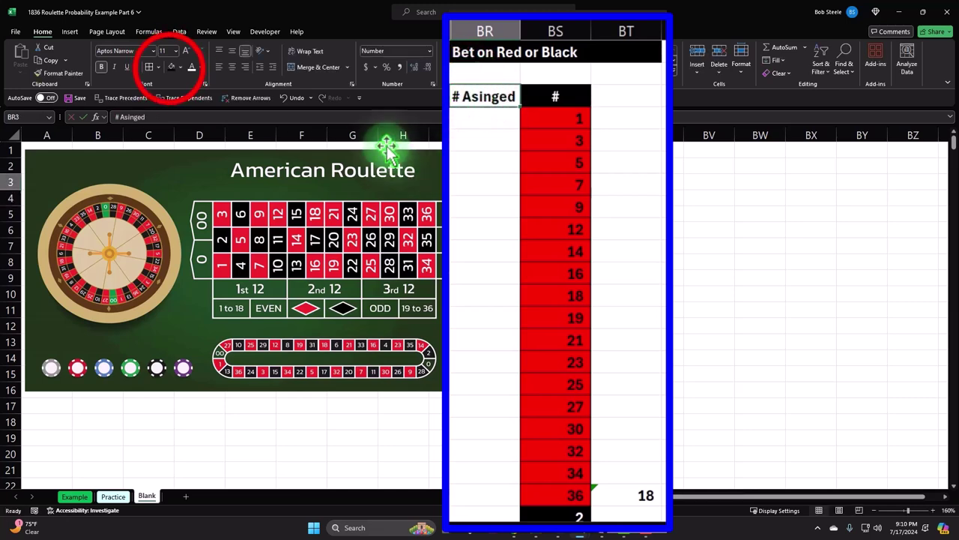
click(172, 66)
click(192, 66)
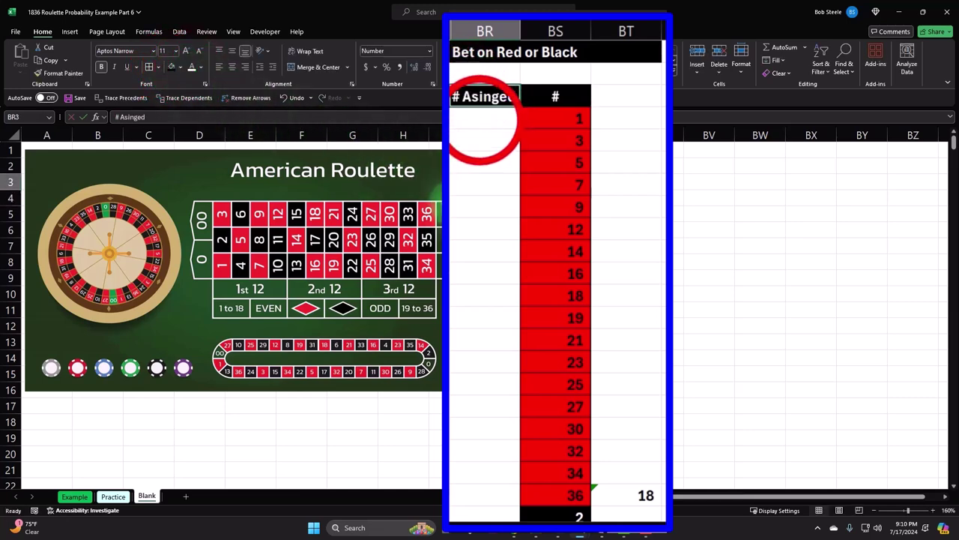
Step: Number the cells below the header from 1 through 38, down to row 41
click(480, 120)
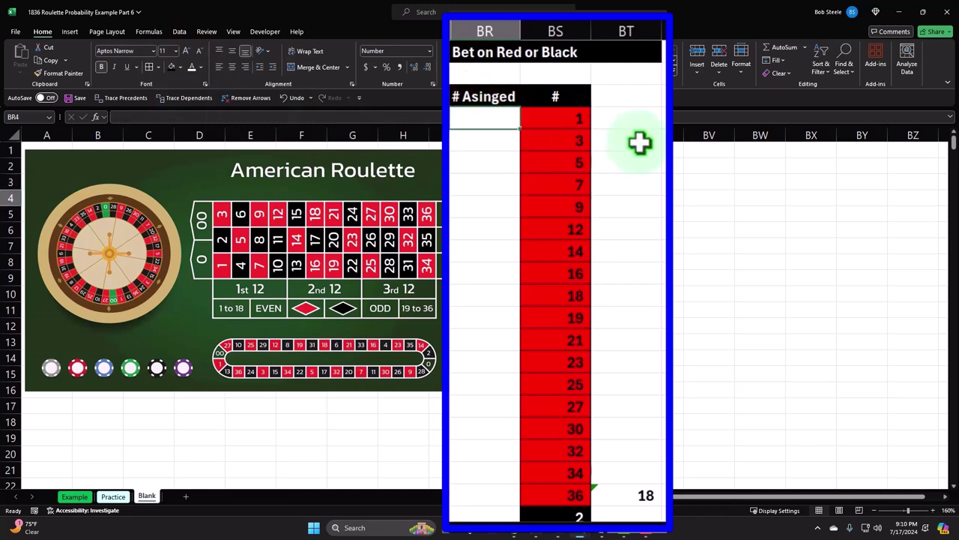
text(1)
key(Return)
text(2)
key(Return)
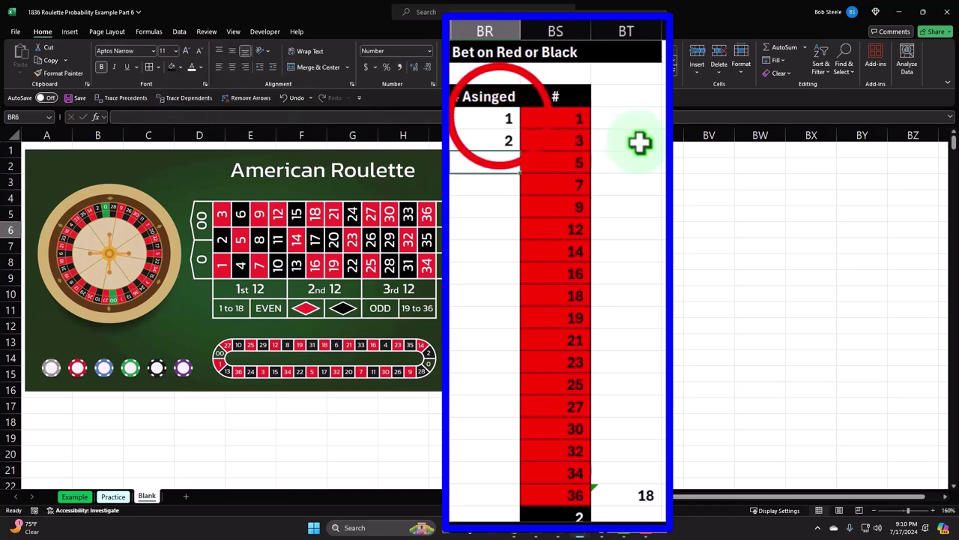
drag(500, 120, 488, 520)
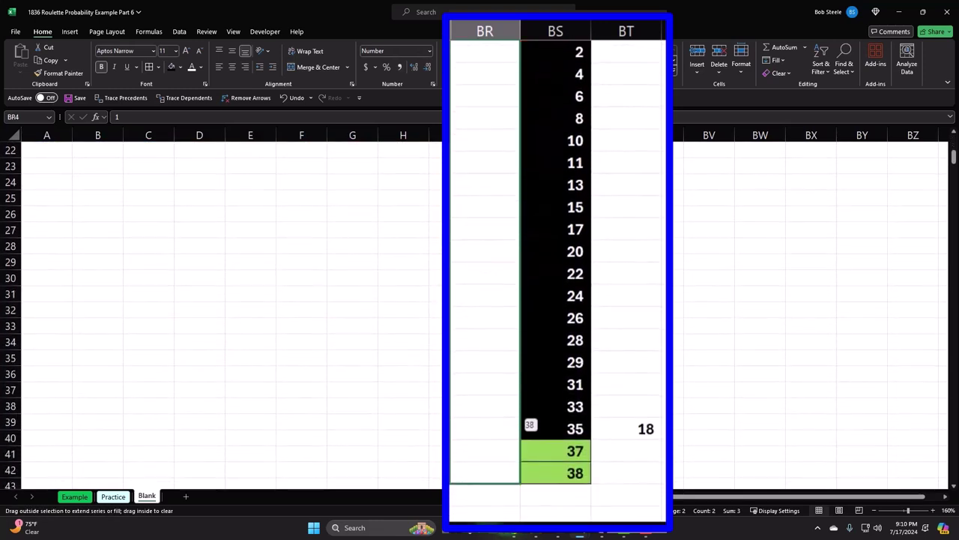
drag(487, 518, 514, 459)
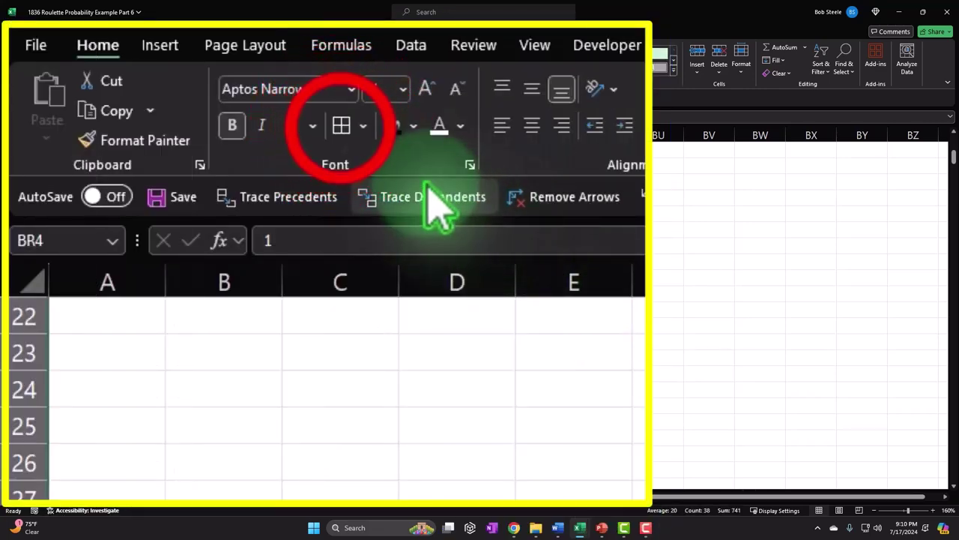
Step: Fill the numbering cells light blue, then step through the red numbers in column BS
click(413, 126)
click(391, 407)
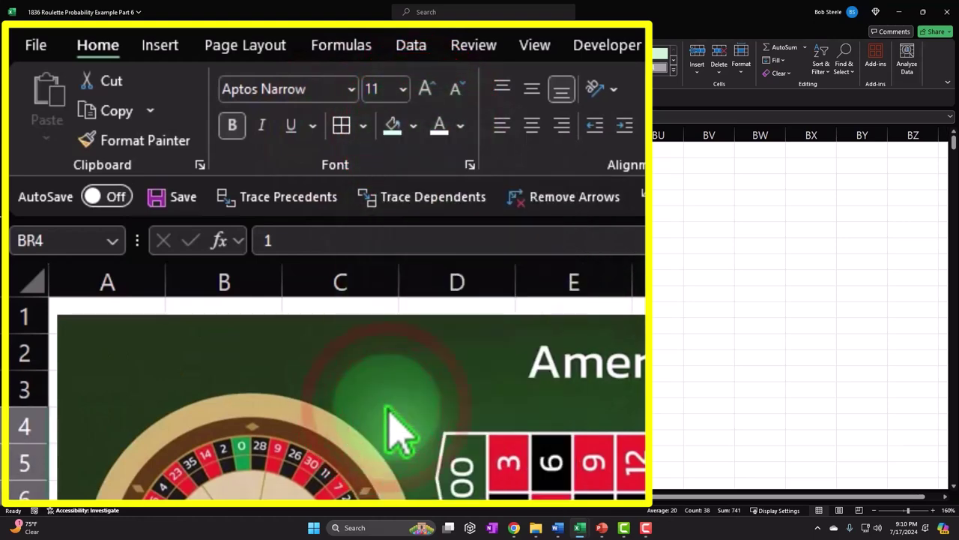
click(601, 112)
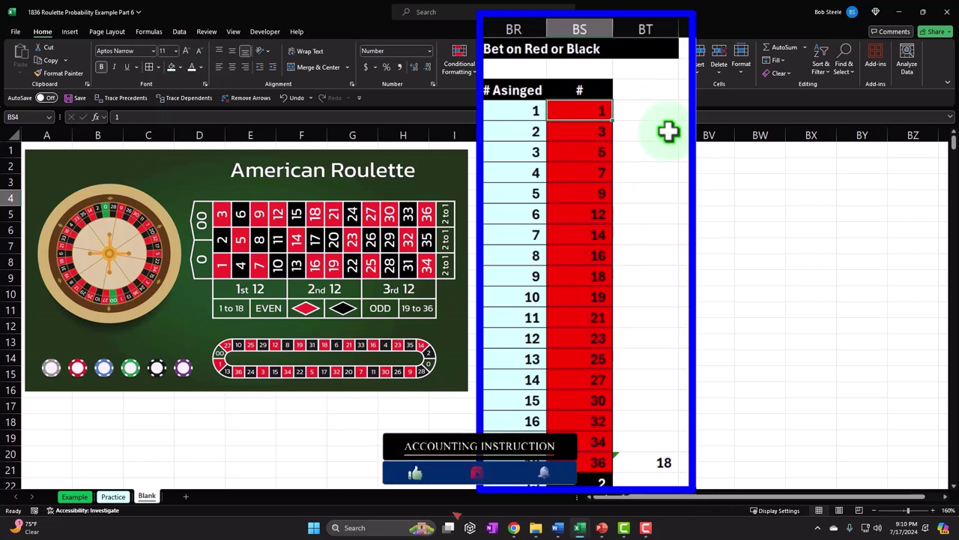
key(Down)
key(Down)
key(Down)
key(Down)
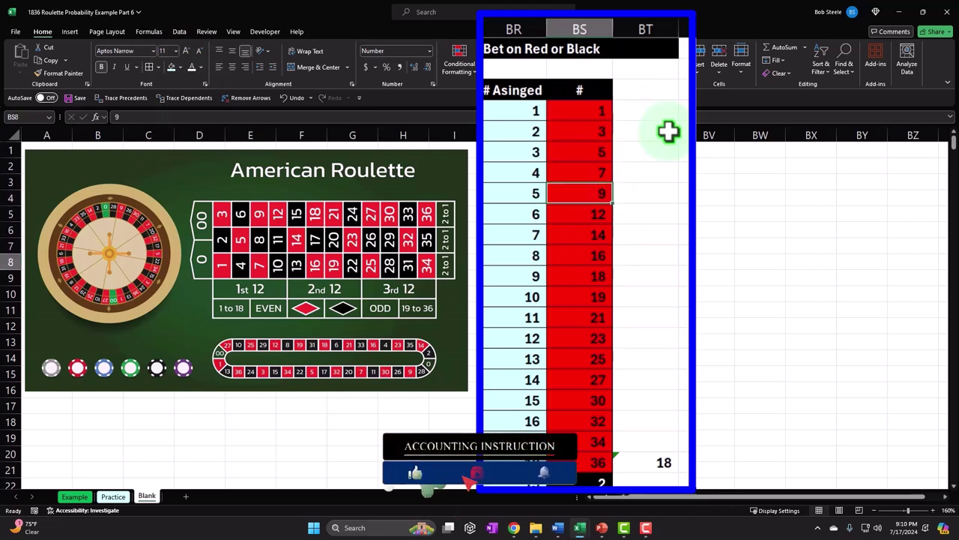
key(Down)
key(Down)
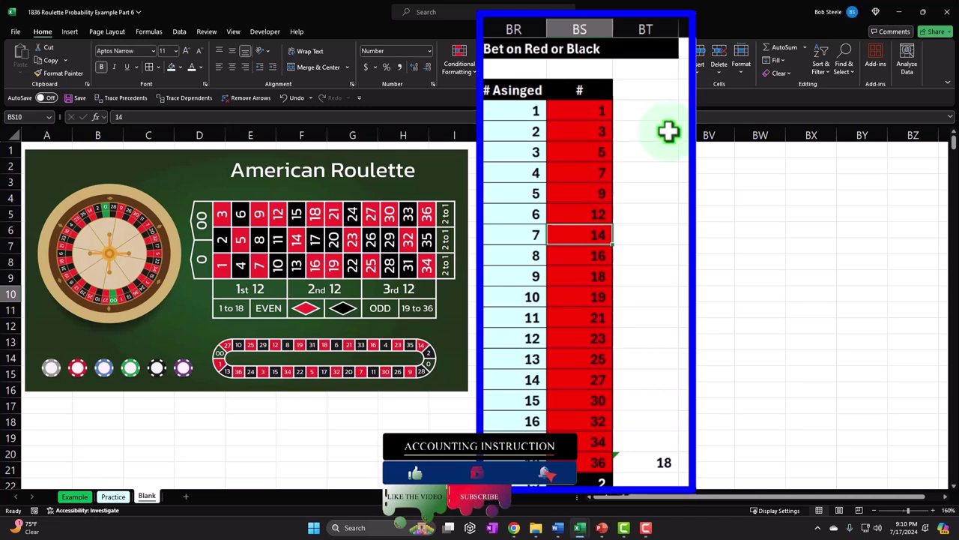
key(Down)
key(Left)
Step: Select the numbering cells for the red pockets and compare number 17 with red 34
click(523, 111)
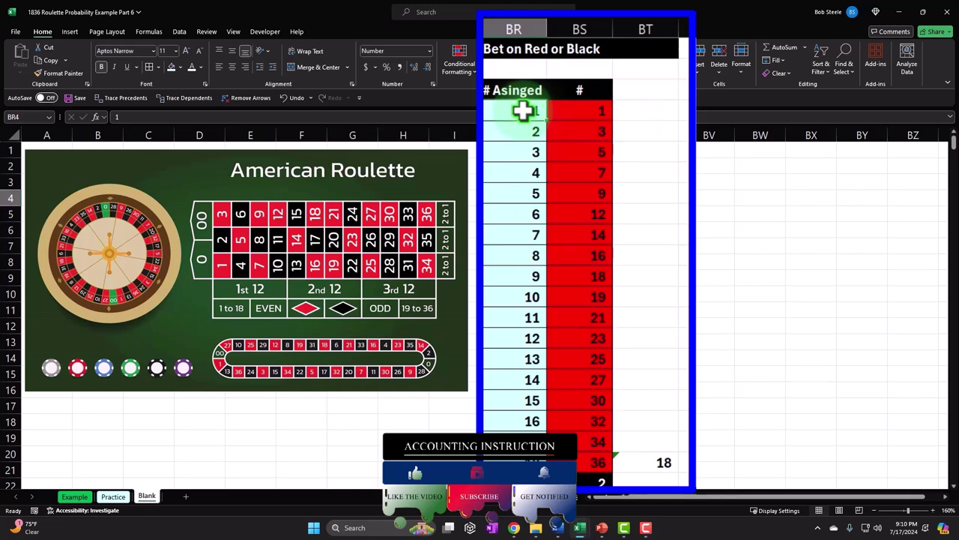
key(shift+Down)
key(shift+Down)
key(shift+Down)
key(shift+Down)
key(shift+Down)
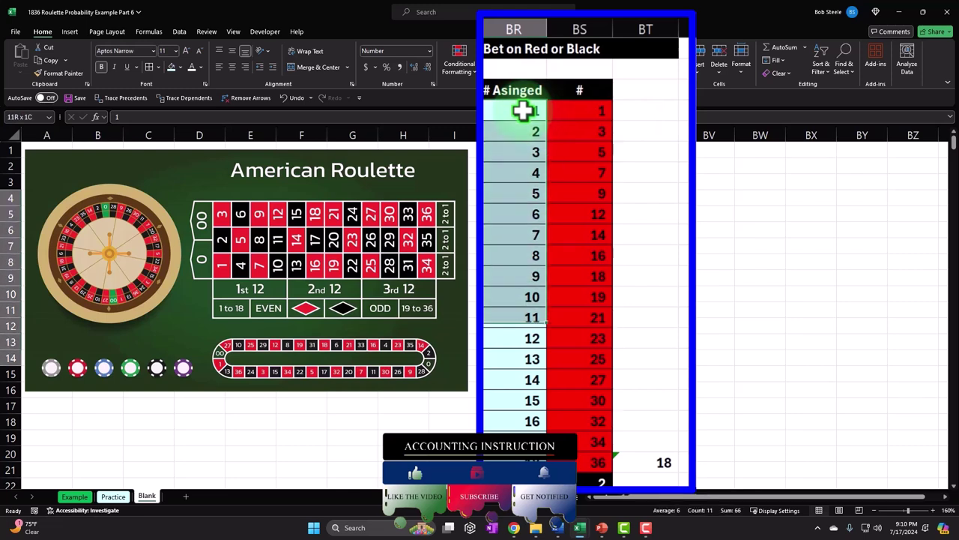
key(shift+Down)
key(shift+Down)
key(shift+Down)
key(shift+Down)
key(shift+Down)
key(shift+Down)
key(shift+Down)
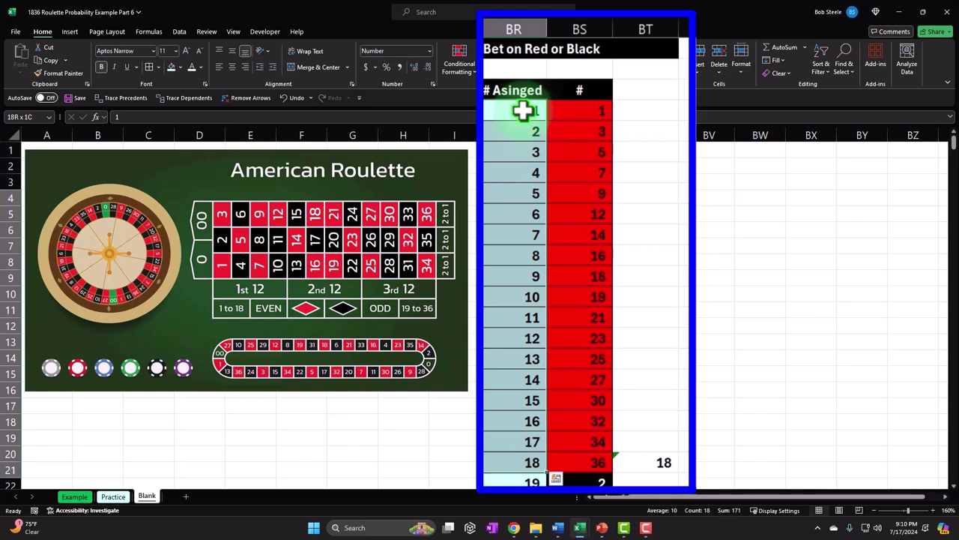
click(520, 440)
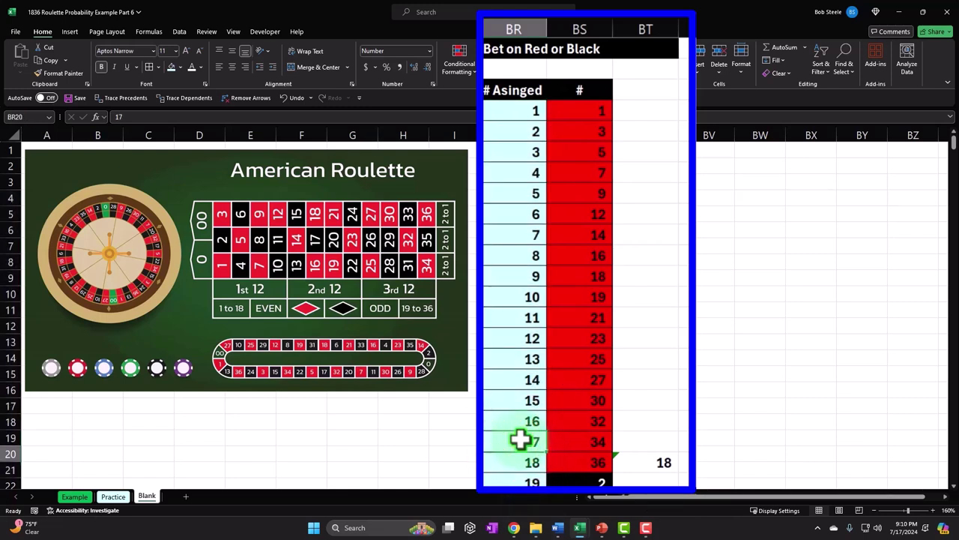
key(Right)
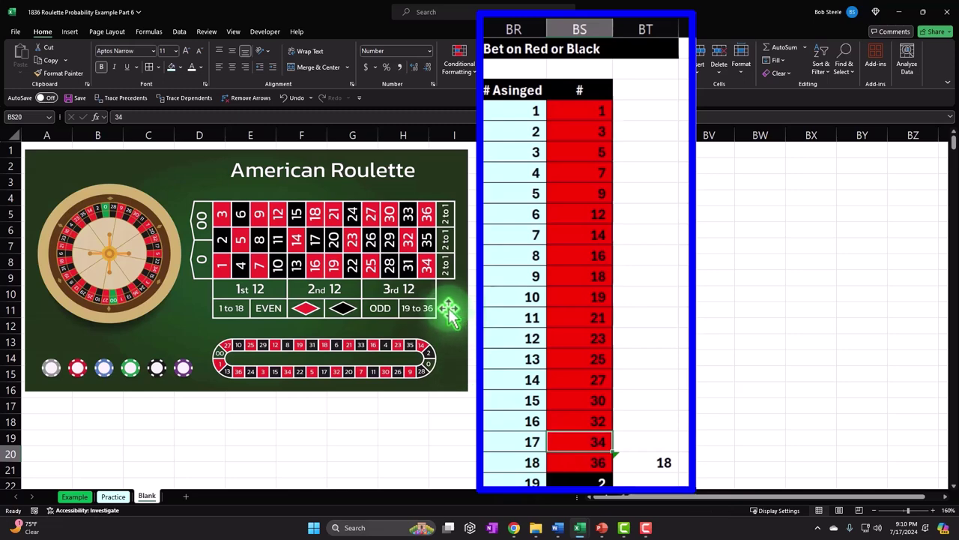
Step: Select the numbers for black pockets and 37–38 for green, then check the black count formula
scroll(551, 266, down, 1)
drag(520, 420, 520, 424)
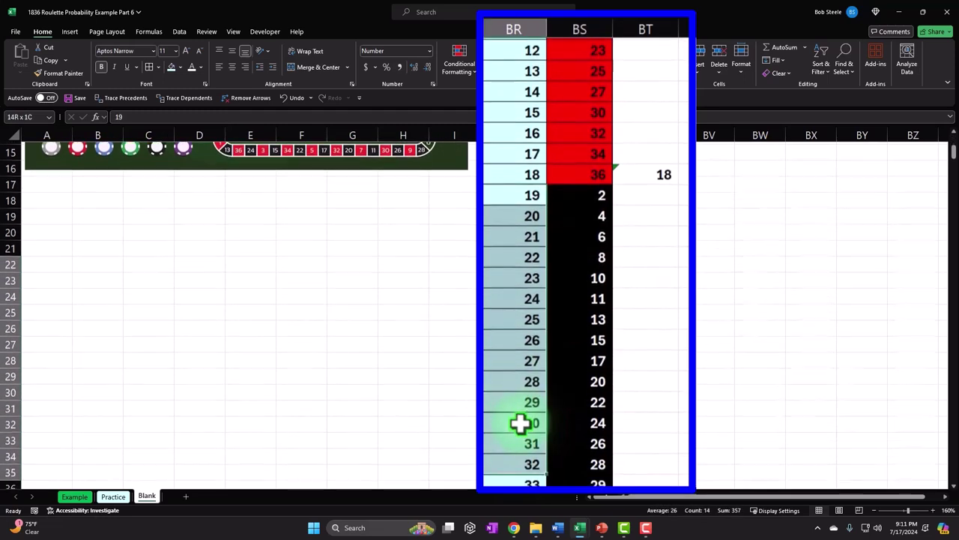
key(Down)
key(Down)
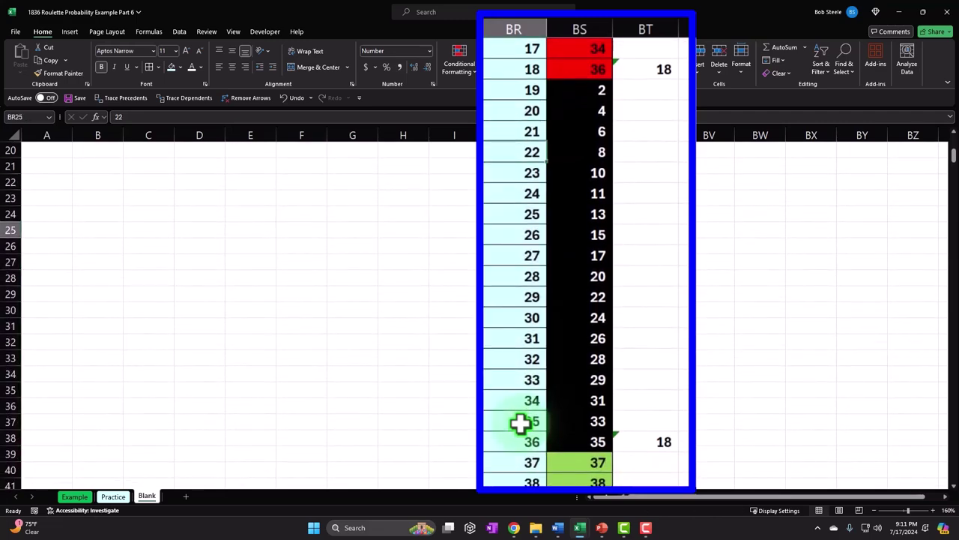
key(Down)
key(Down)
key(Down)
key(Down)
key(Down)
key(Down)
key(shift+Down)
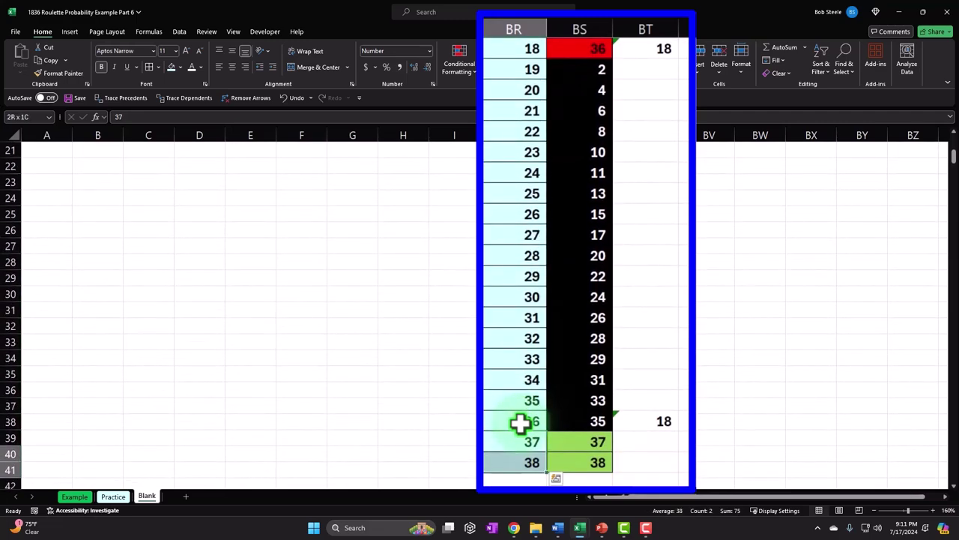
click(669, 421)
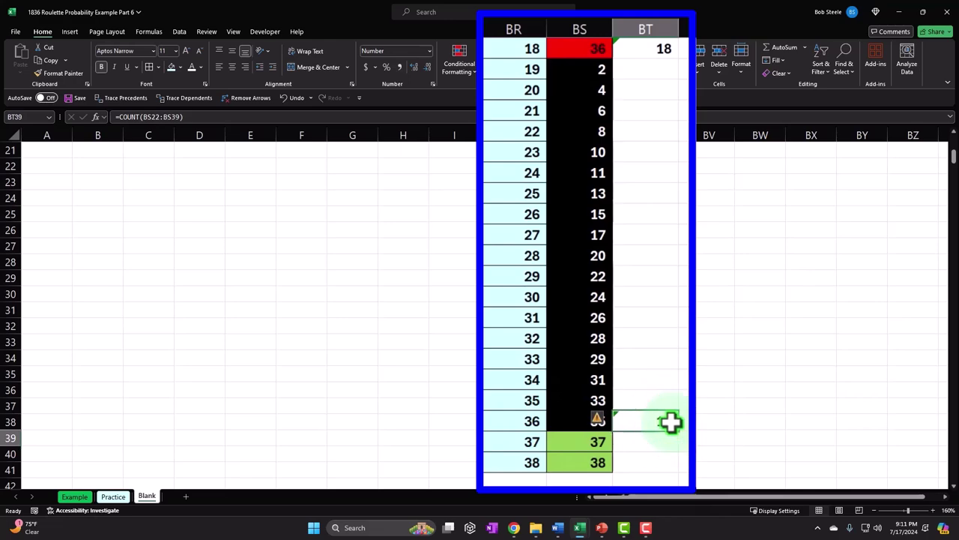
key(ctrl+Up)
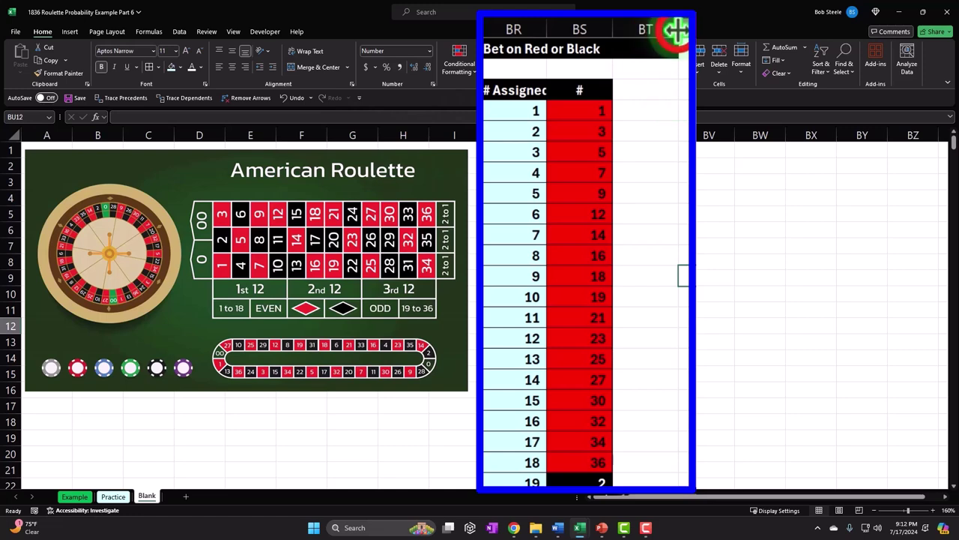
Step: Narrow column BT into a spacer and add a dark-filled, centred 'Count' header in BU3
drag(676, 29, 622, 35)
click(655, 50)
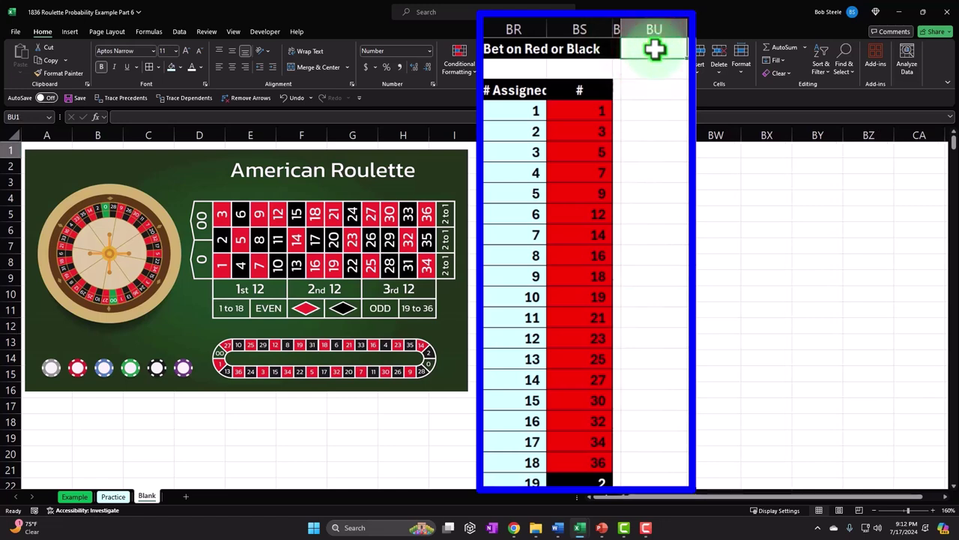
text(Count)
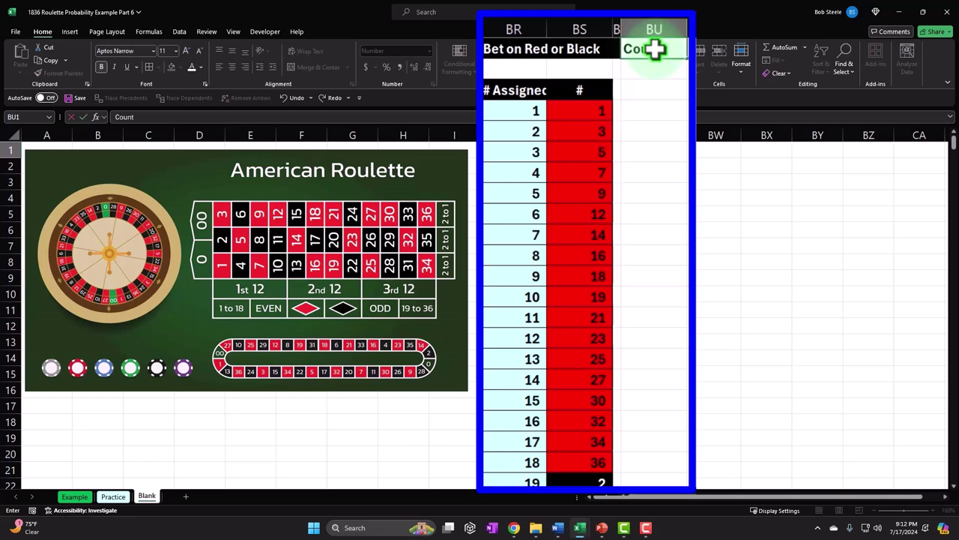
click(617, 69)
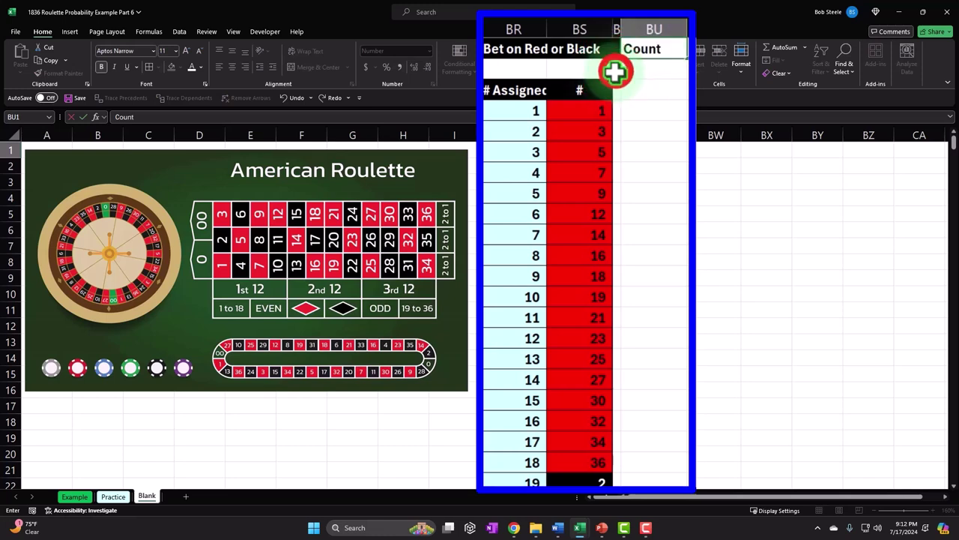
click(56, 72)
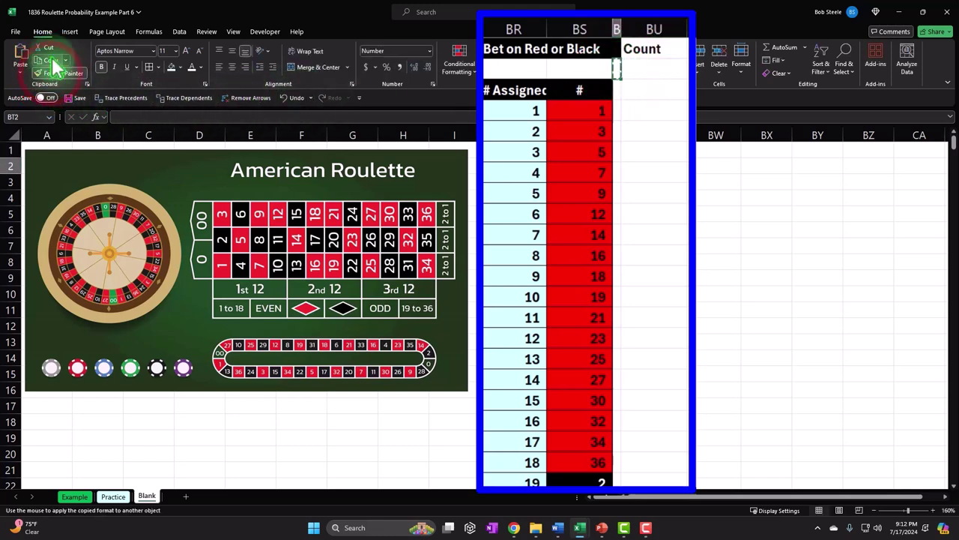
click(658, 48)
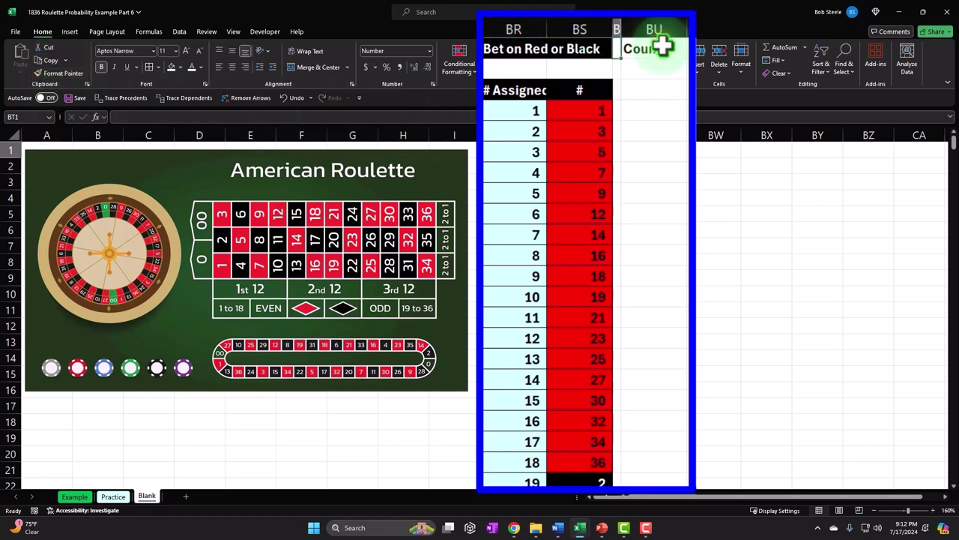
click(662, 70)
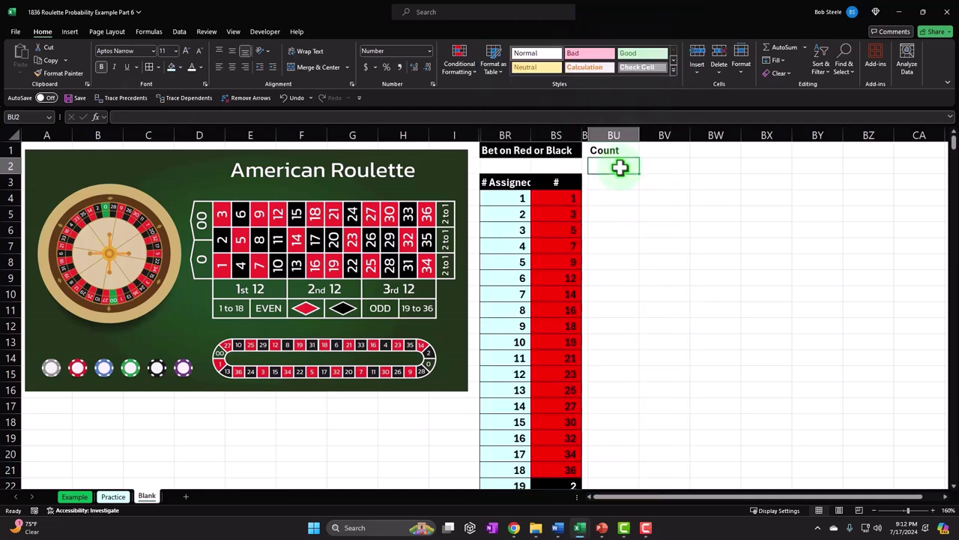
click(617, 149)
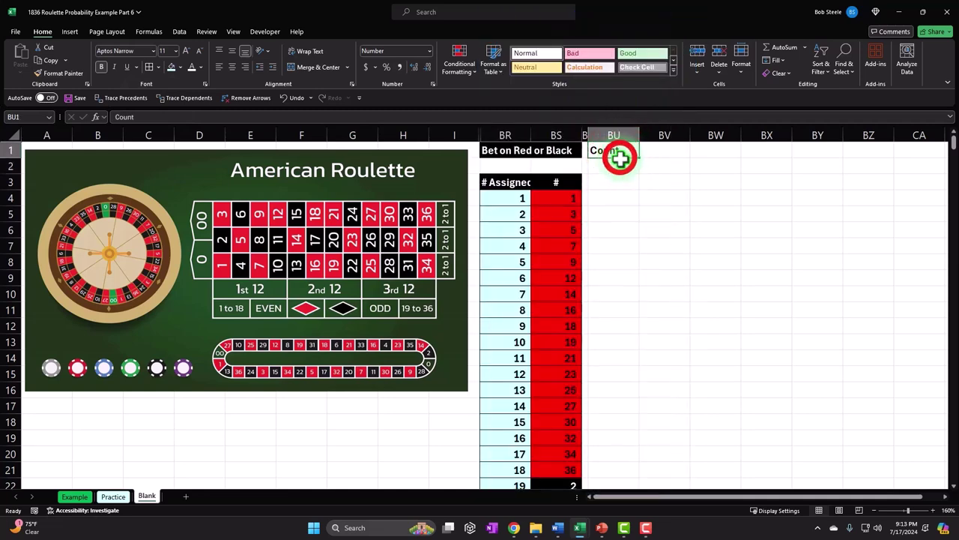
drag(620, 161, 620, 182)
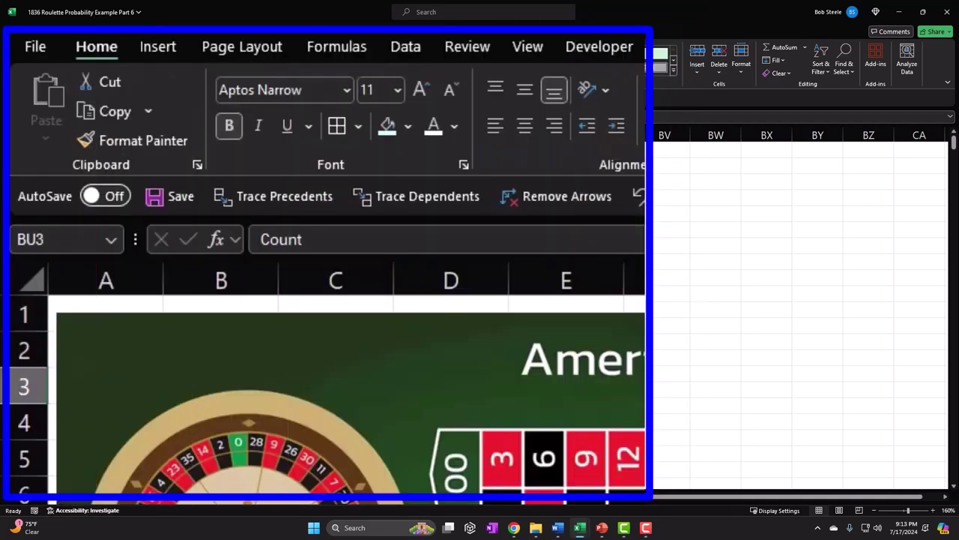
click(408, 126)
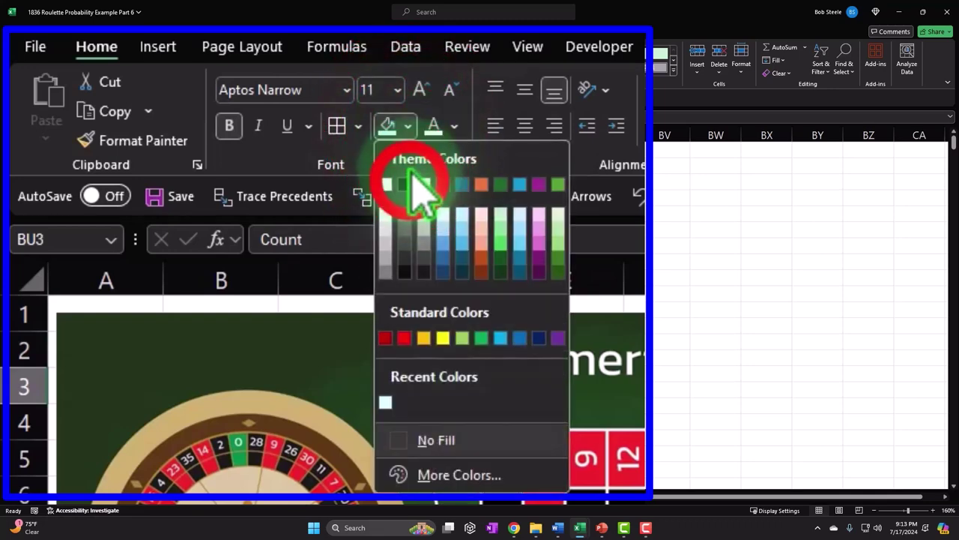
click(408, 182)
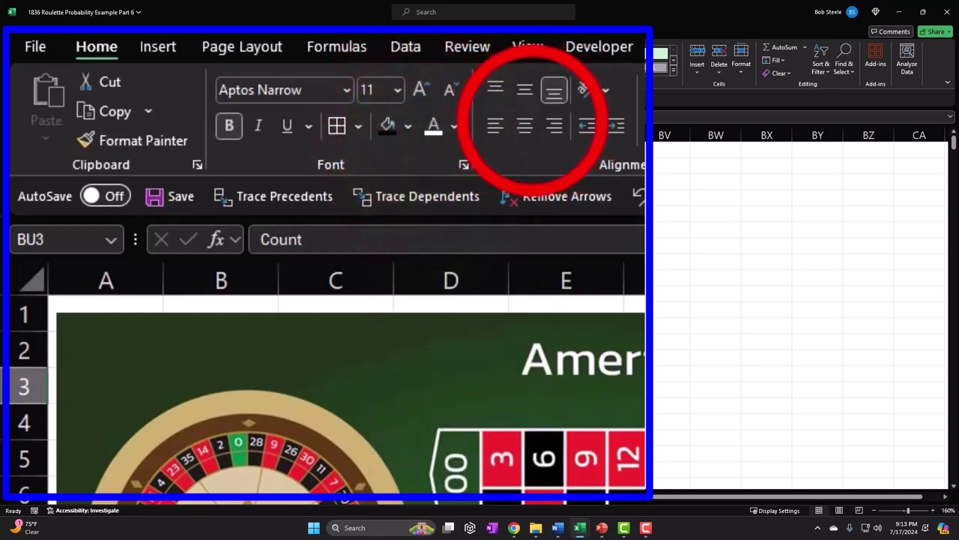
click(528, 126)
Step: Number the spins in column BU from 1 down to 500
click(621, 197)
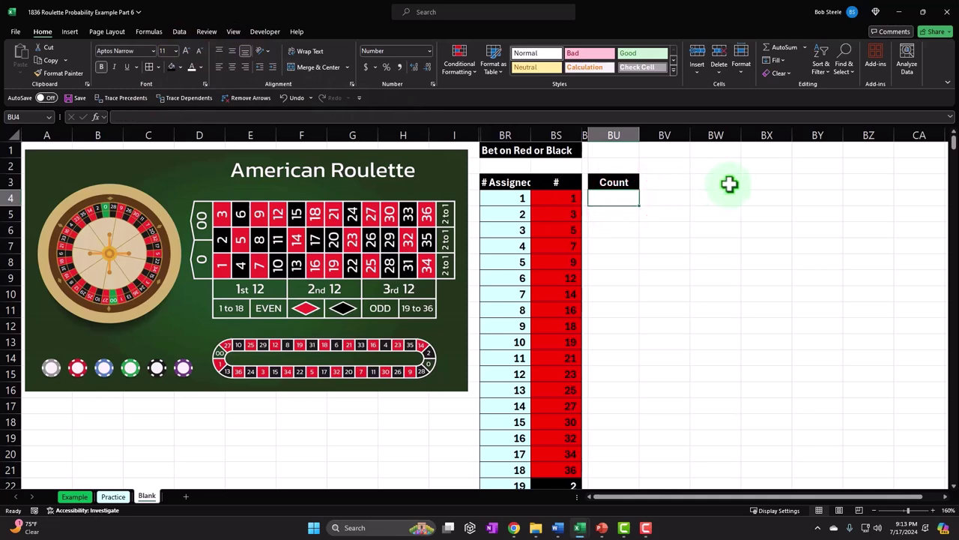
text(1)
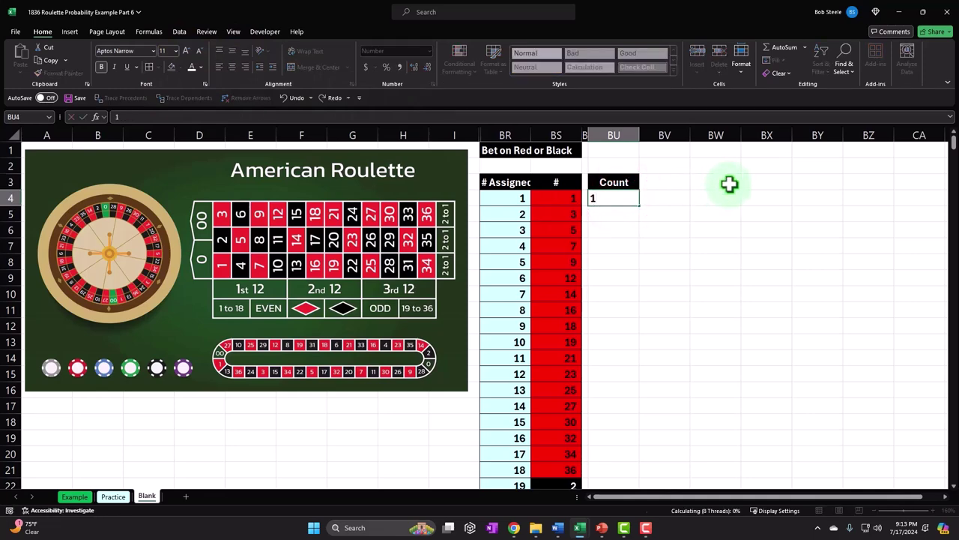
key(Return)
text(2)
key(Return)
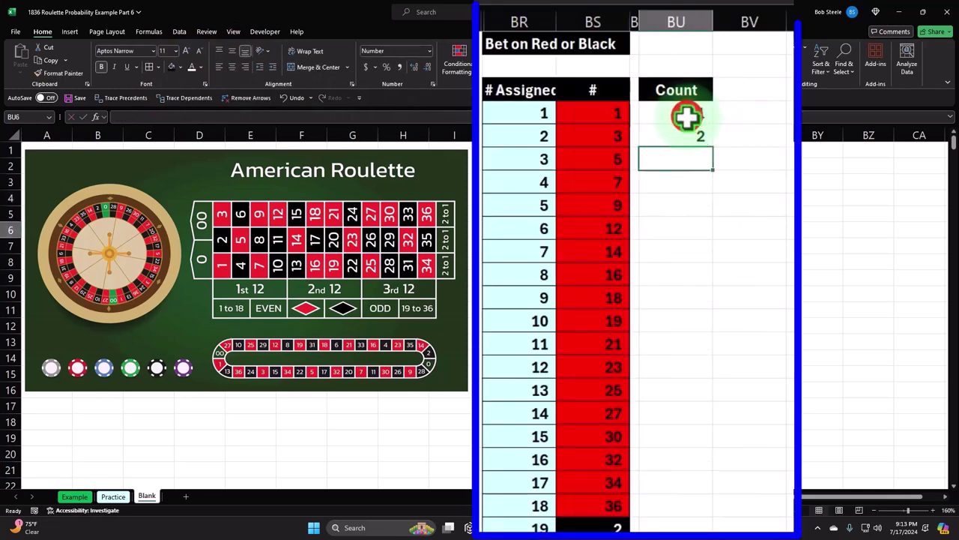
drag(619, 199, 619, 217)
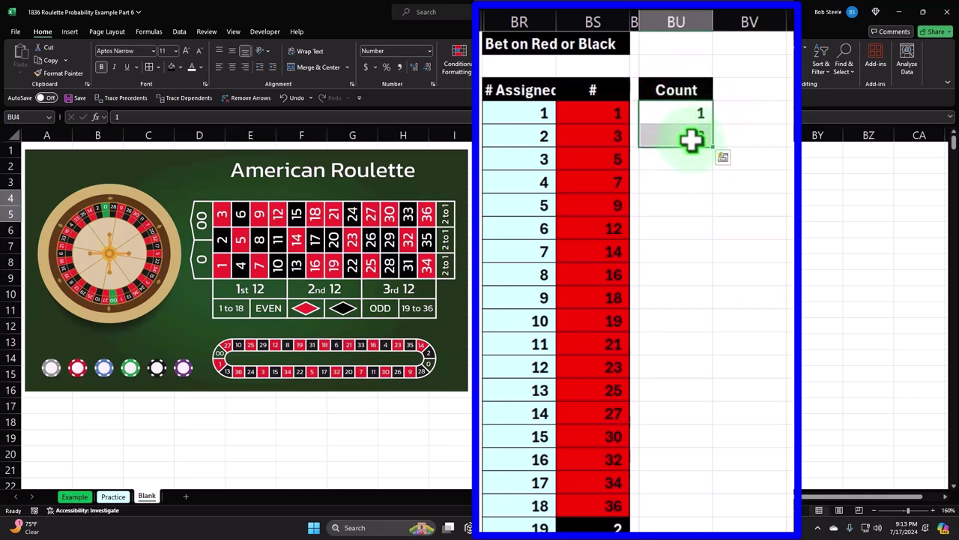
mouse_move(710, 146)
mouse_down()
mouse_move(718, 465)
mouse_move(704, 521)
mouse_up()
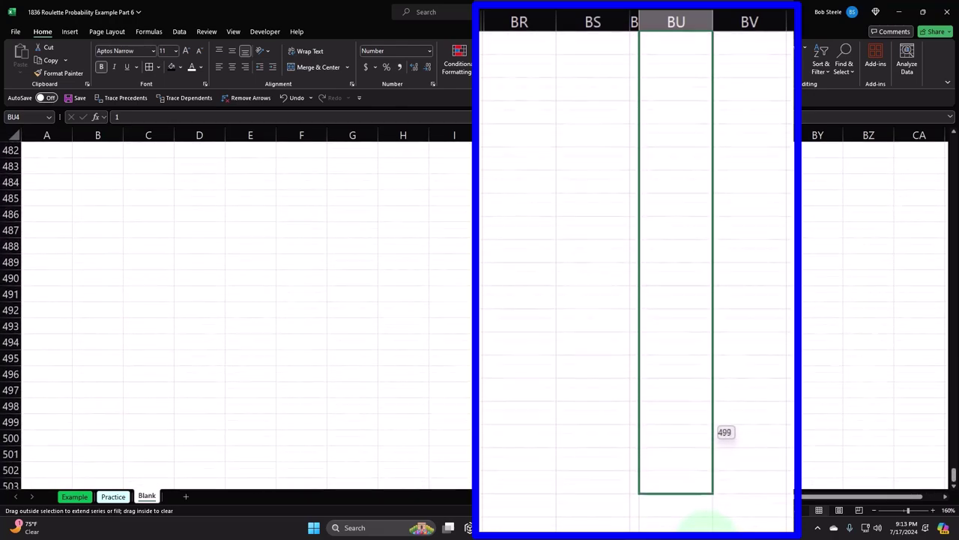
drag(705, 521, 707, 407)
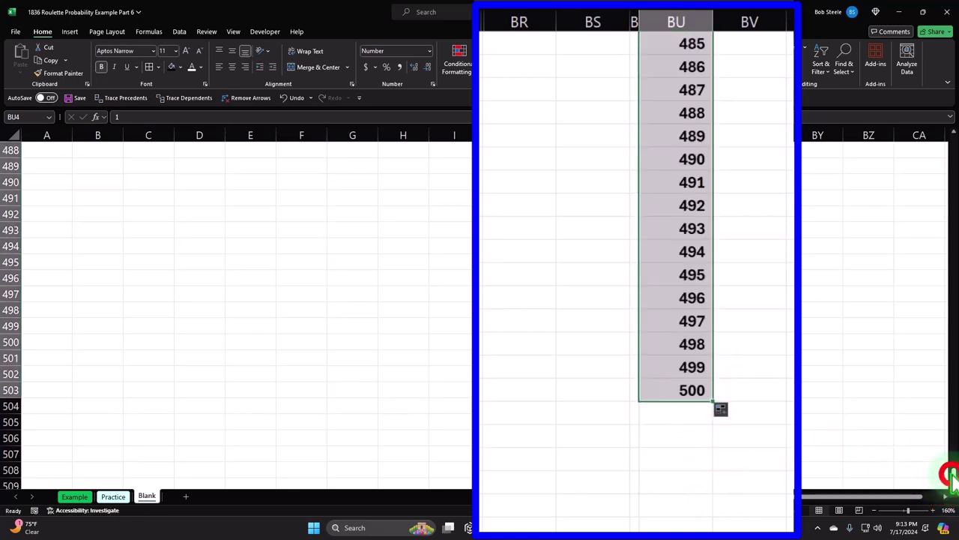
drag(950, 475, 951, 144)
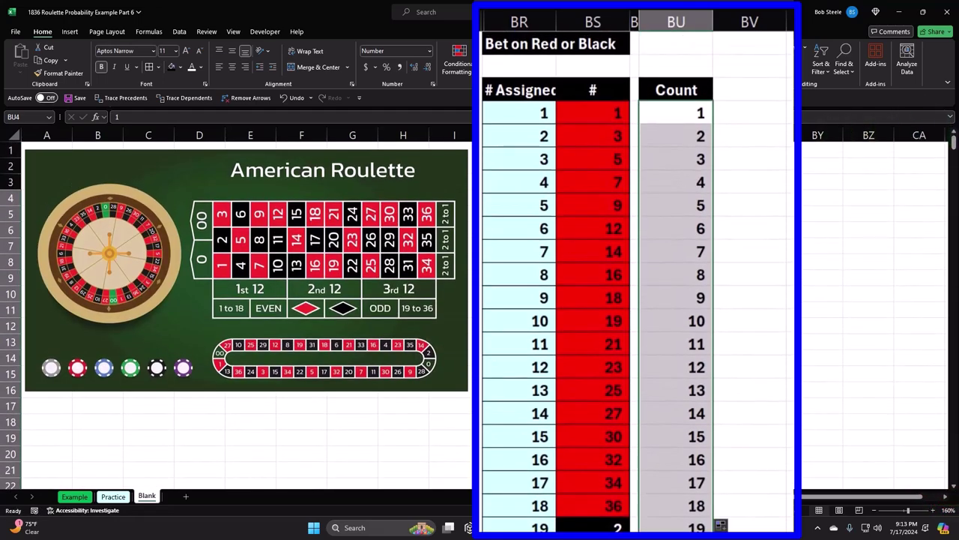
click(742, 93)
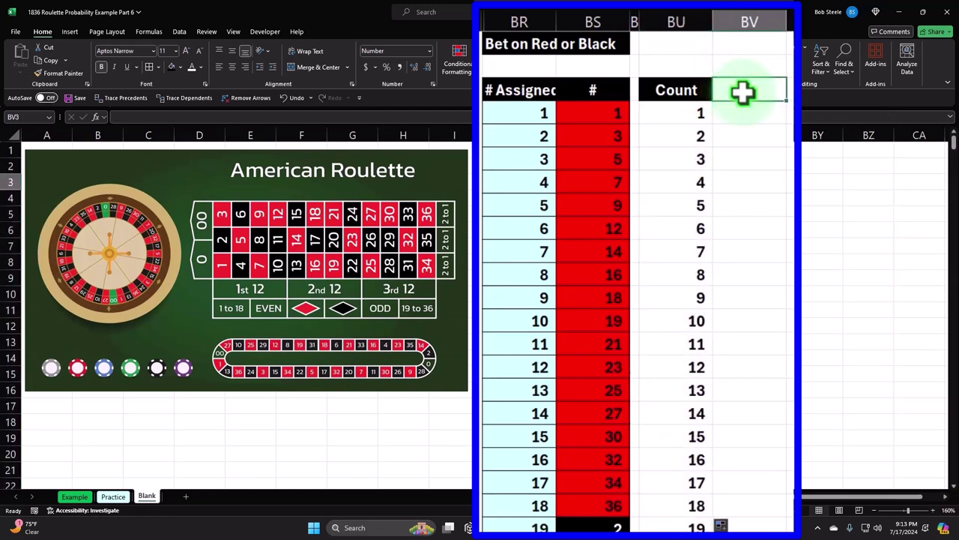
Step: Enter a 'Rand #' header in BV3 with white, centred text on dark fill
text(Rand #)
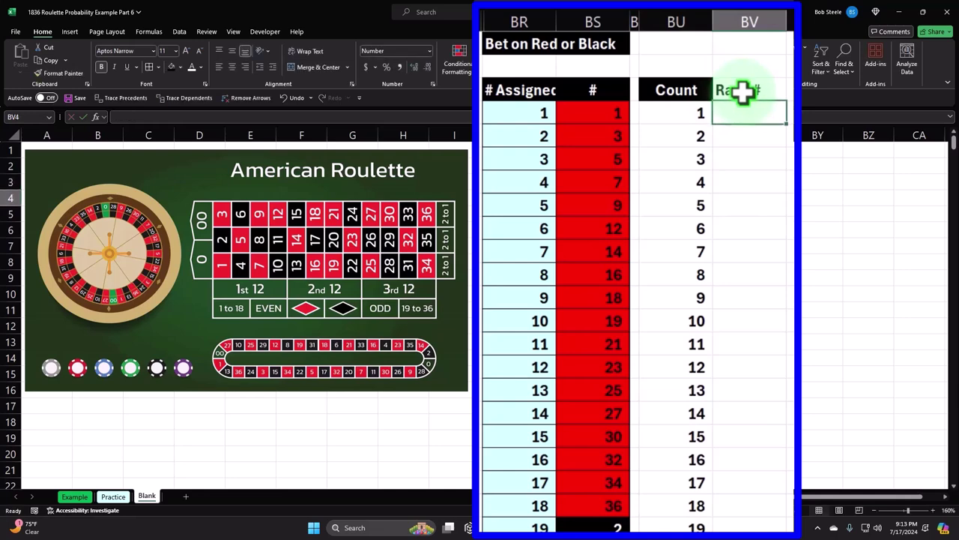
key(ctrl+Return)
click(394, 112)
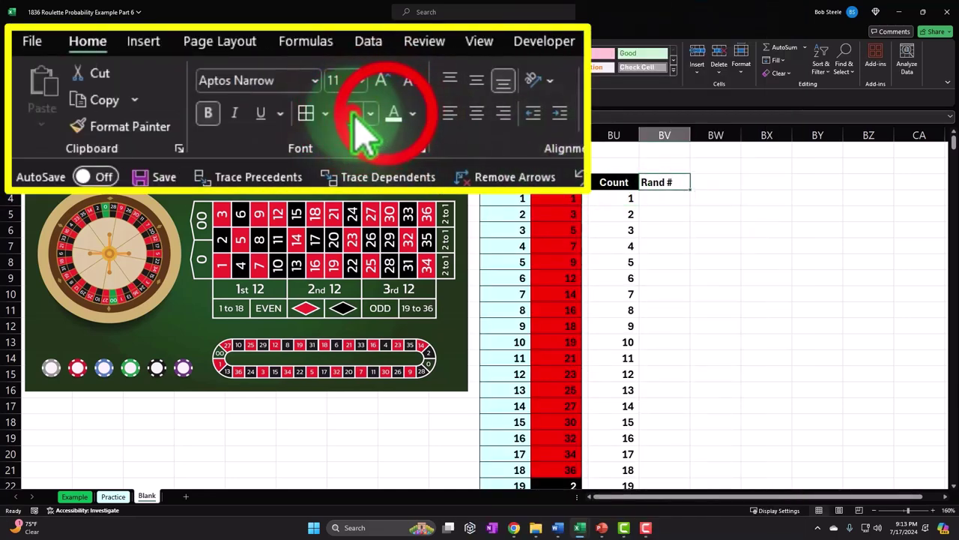
click(475, 112)
click(666, 199)
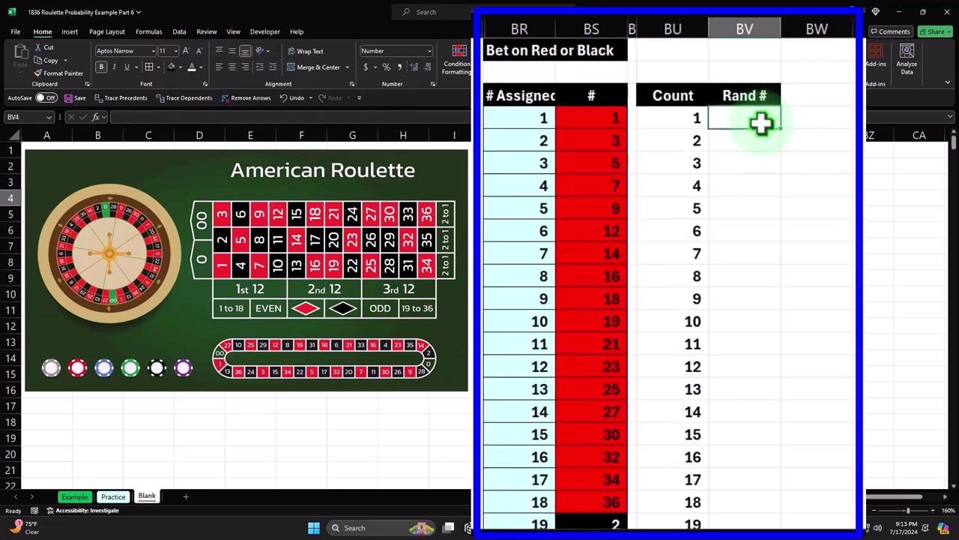
Step: Review the assigned numbers against the red numbers in the table, then return to BV4
scroll(754, 184, down, 1)
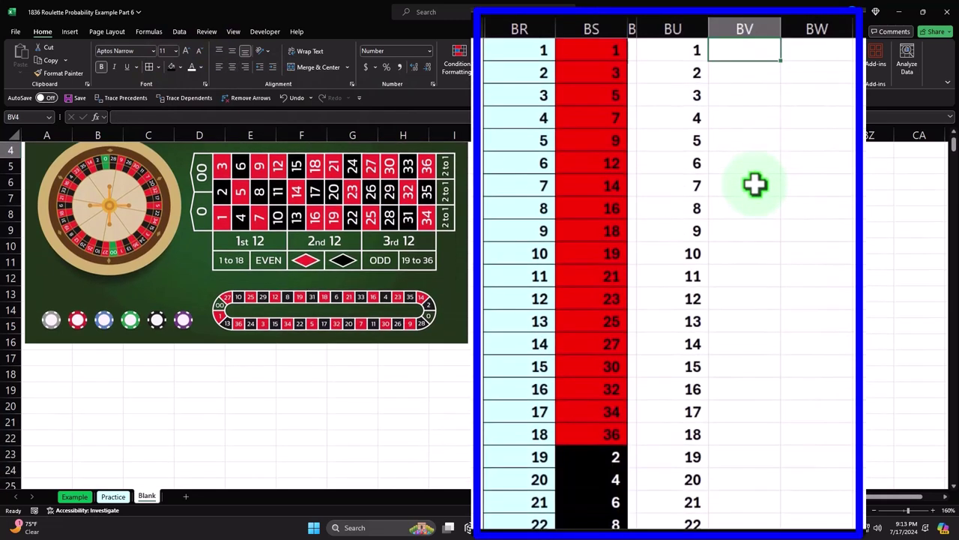
scroll(812, 245, up, 1)
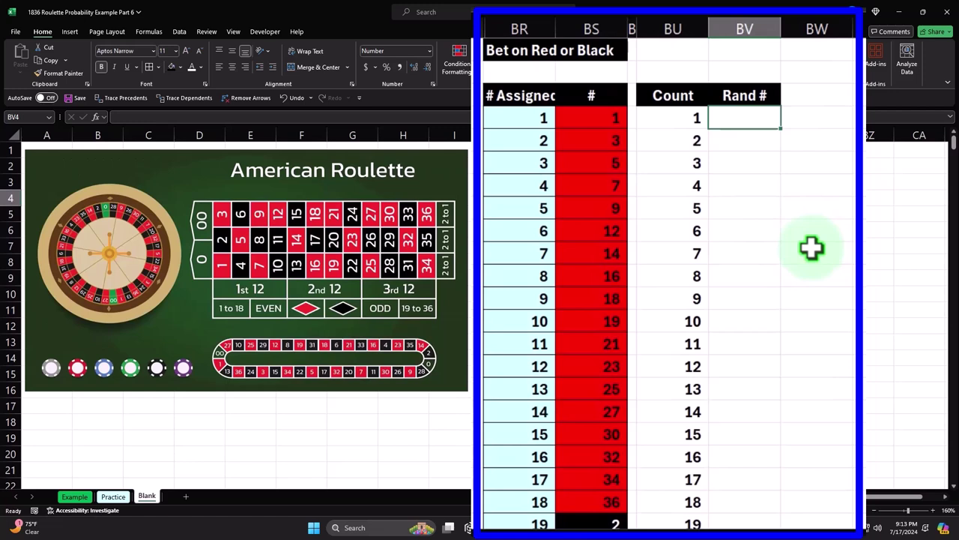
drag(514, 118, 513, 428)
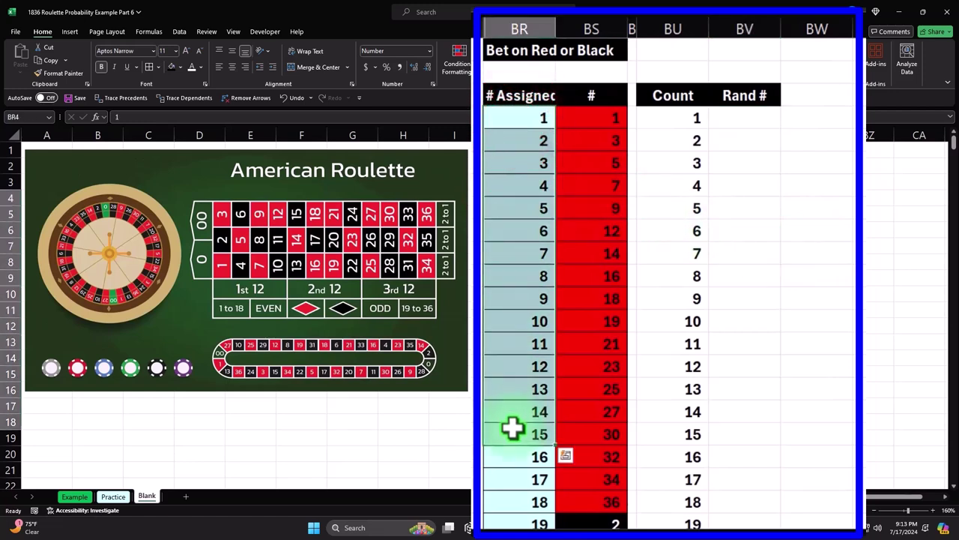
click(614, 141)
drag(613, 120, 604, 282)
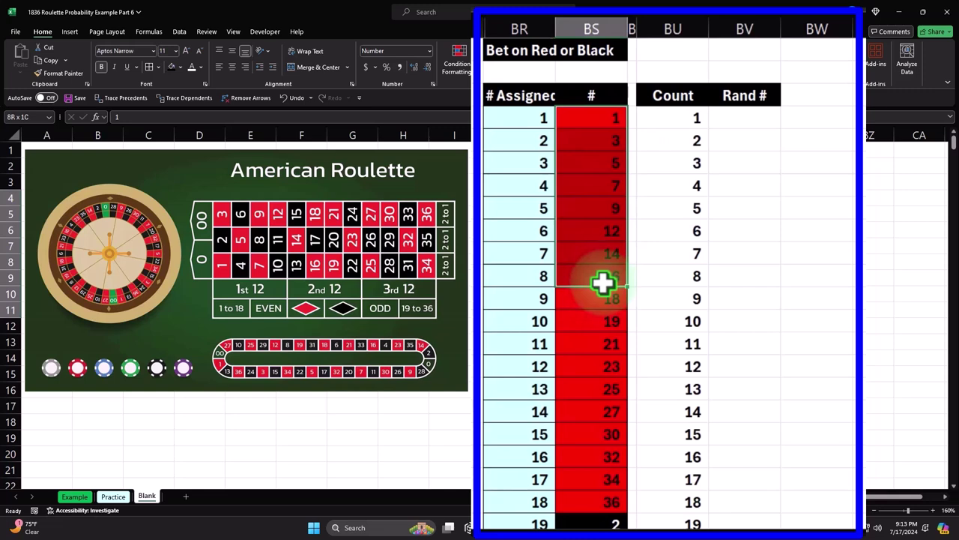
drag(521, 120, 521, 373)
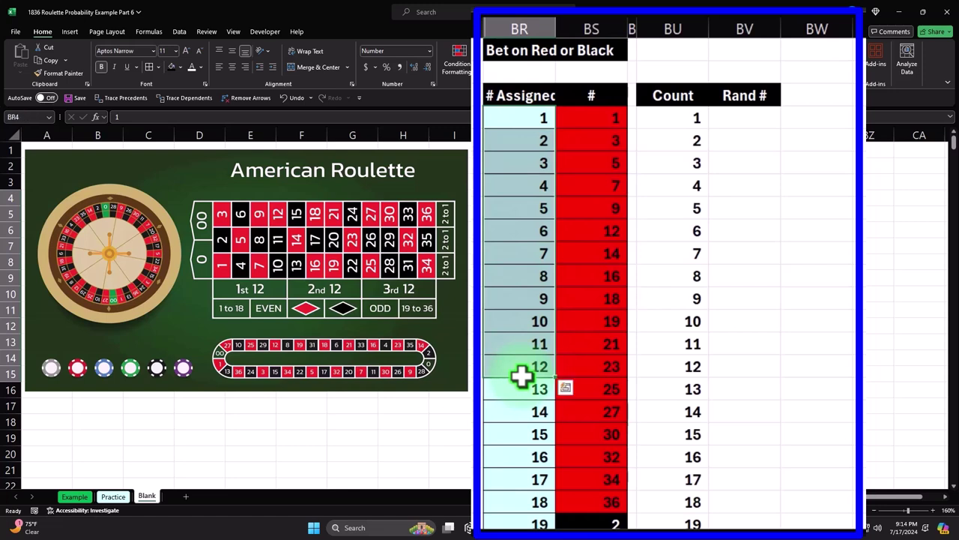
click(758, 118)
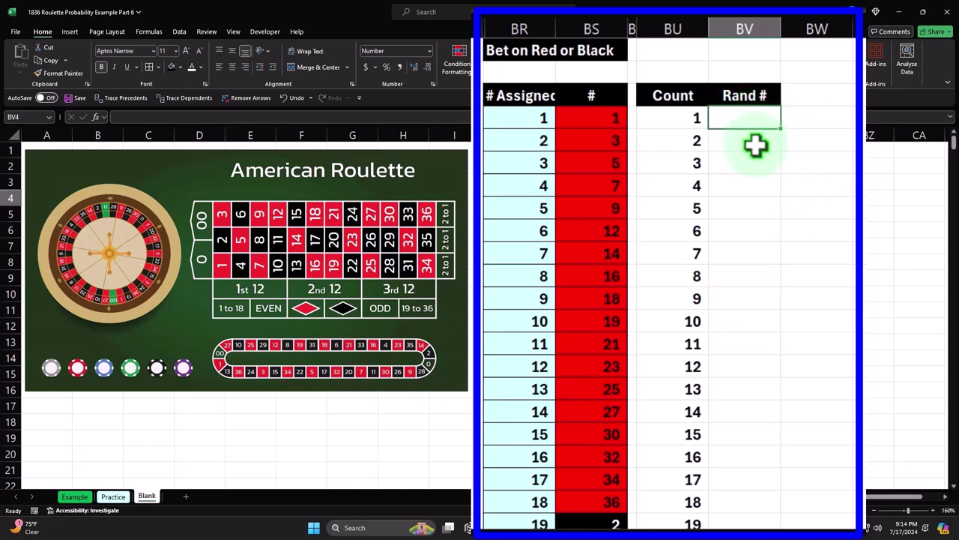
Step: Enter =RANDBETWEEN(1,38) in BV4
text(=ran)
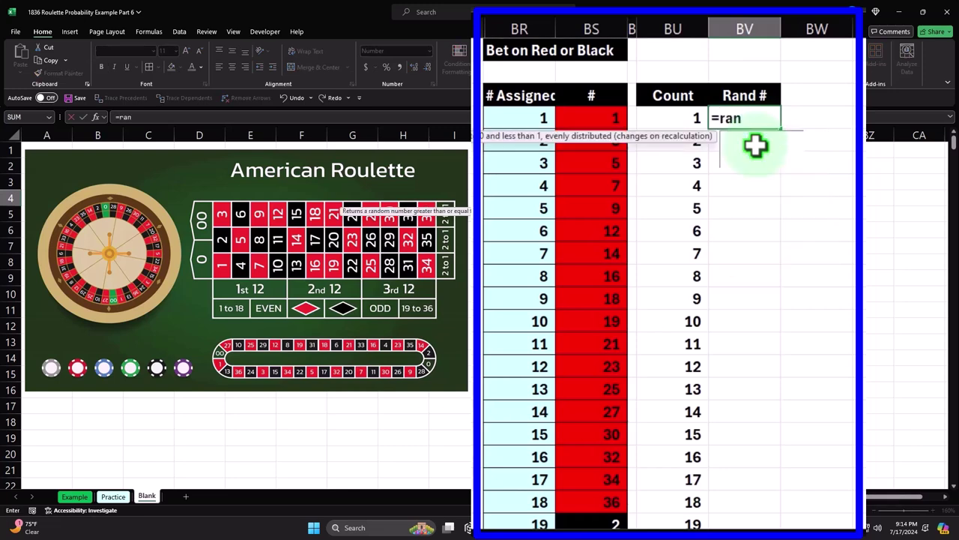
text(d)
click(757, 161)
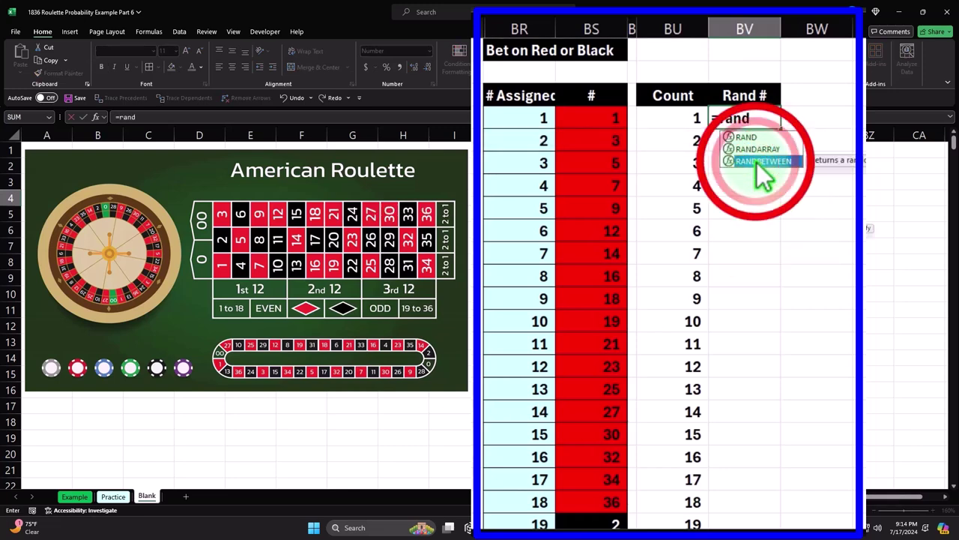
double_click(757, 163)
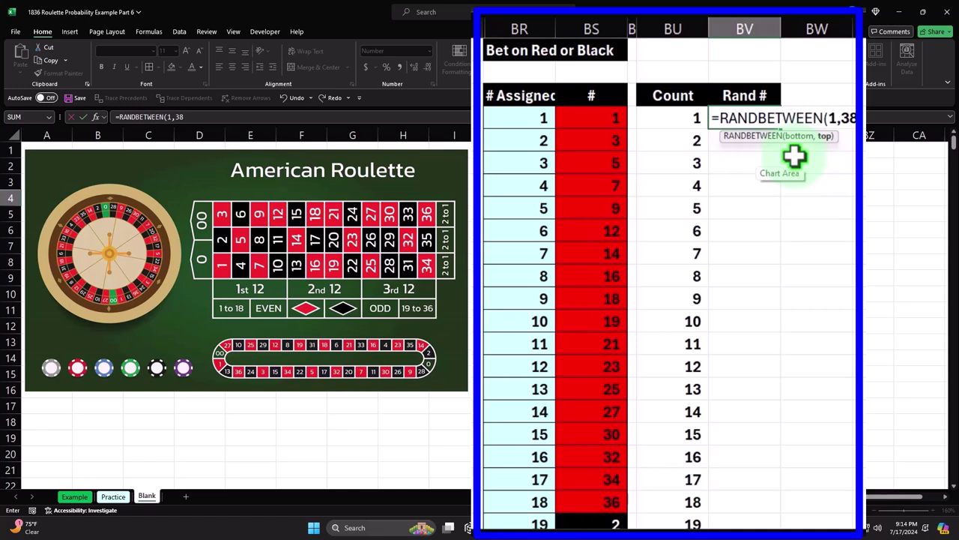
text())
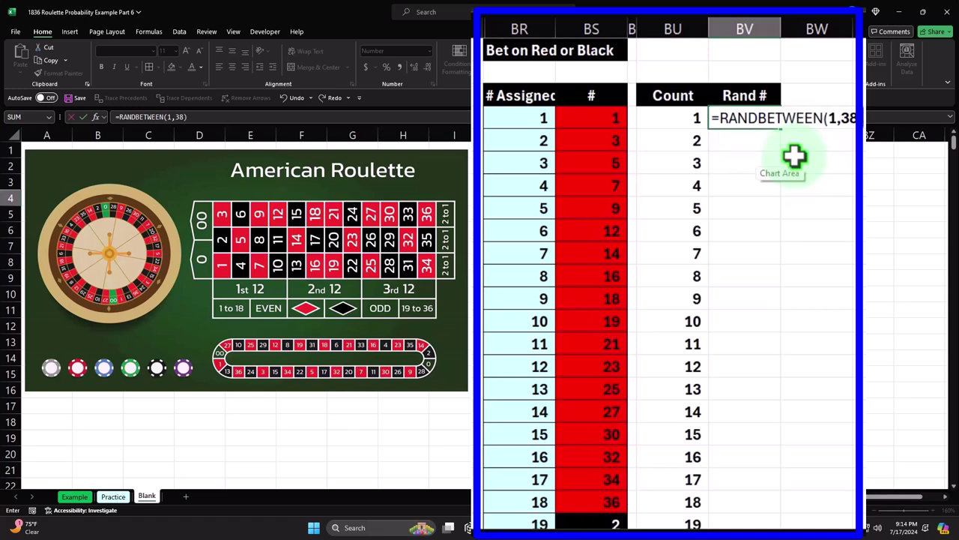
key(Return)
click(784, 124)
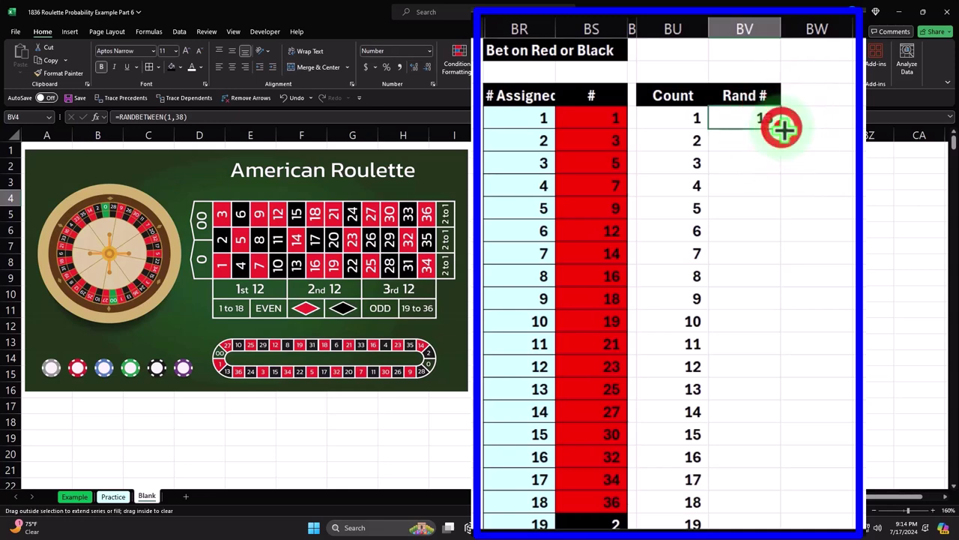
Step: Copy the random formula down to spin 500 and verify the column reaches the end
double_click(781, 128)
click(782, 132)
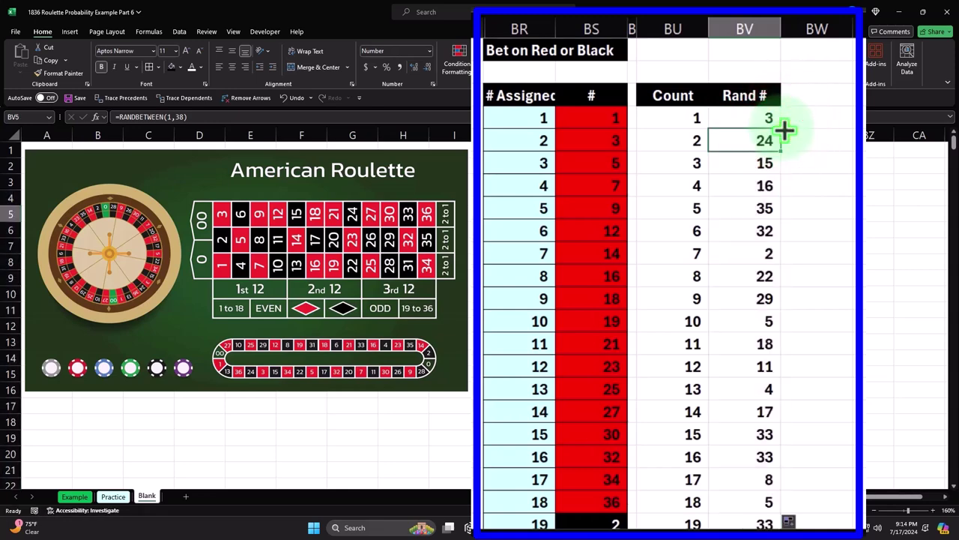
key(ctrl+shift+Down)
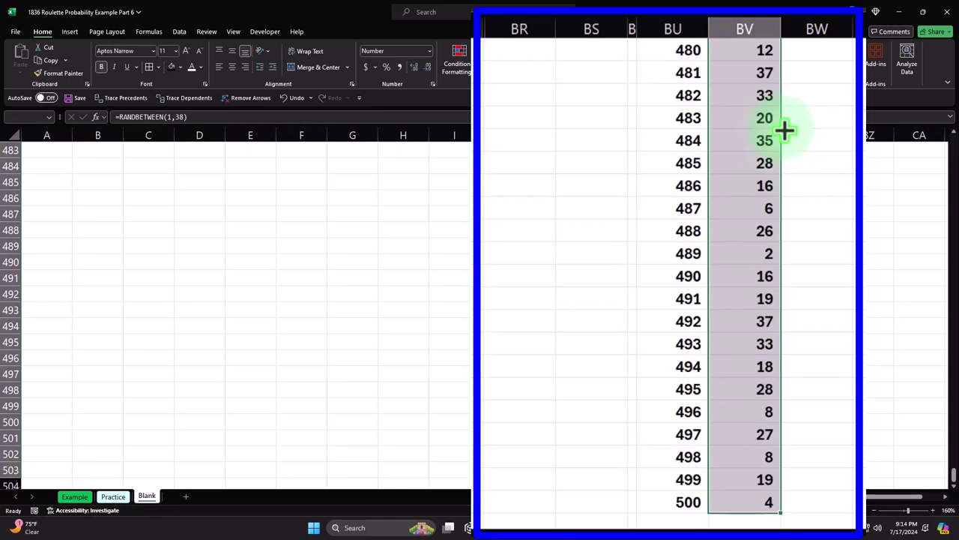
key(ctrl+Up)
click(745, 84)
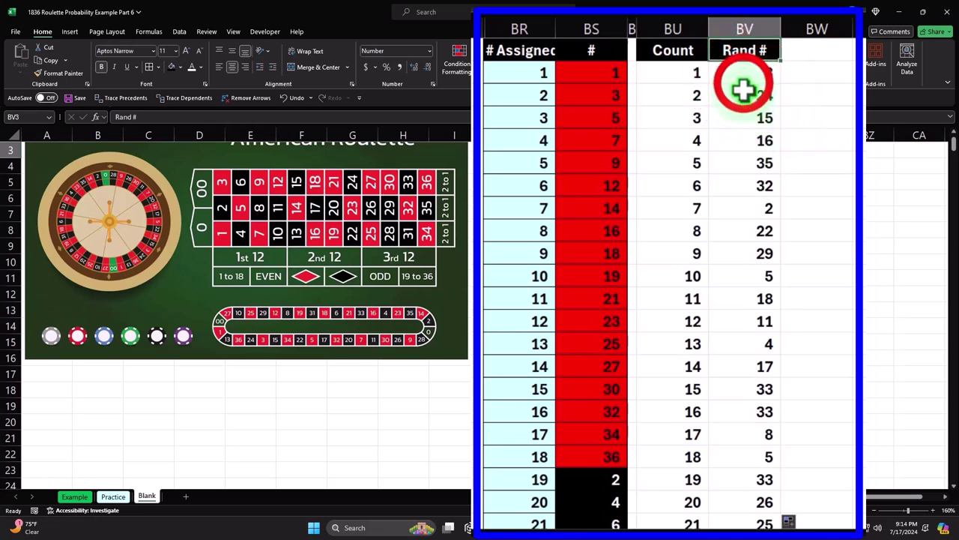
Step: Enter 'Actual #' as the header in BW3
click(817, 50)
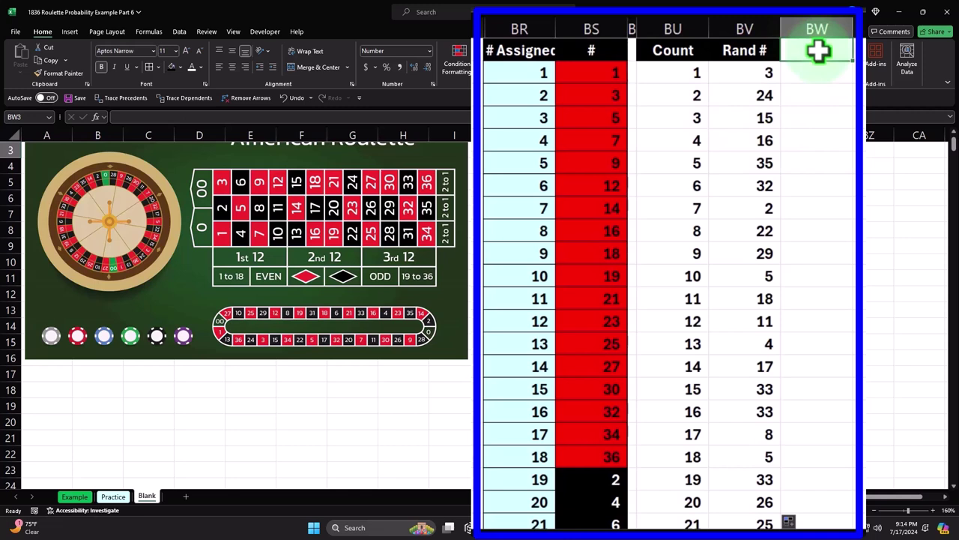
text(Actual #)
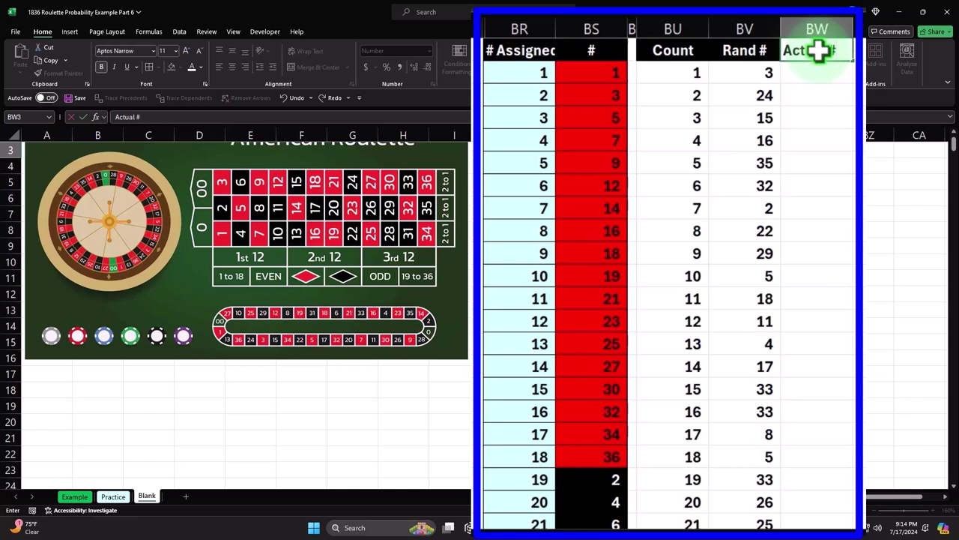
key(Return)
click(761, 70)
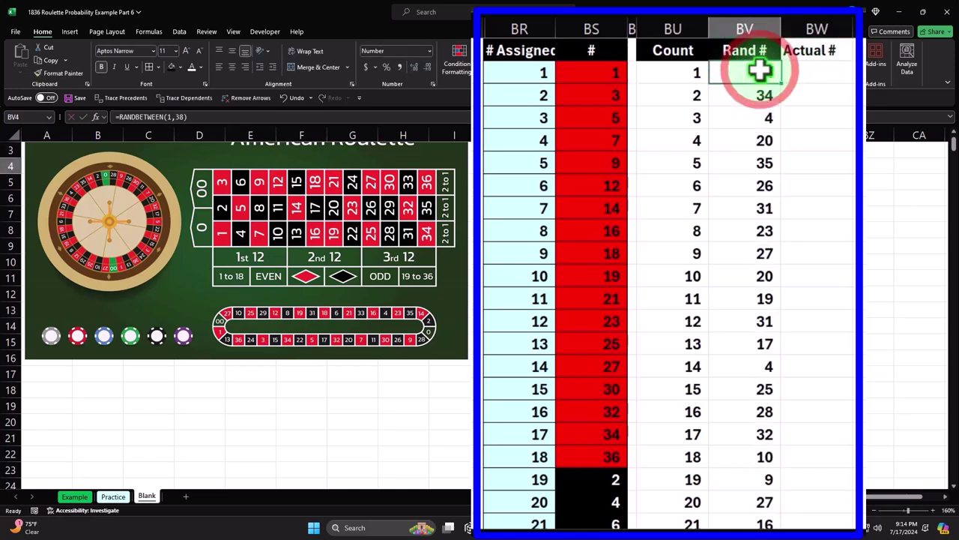
Step: Note assigned number 8 maps to pocket 16, then copy the Rand # header format onto Actual #
drag(527, 73, 523, 301)
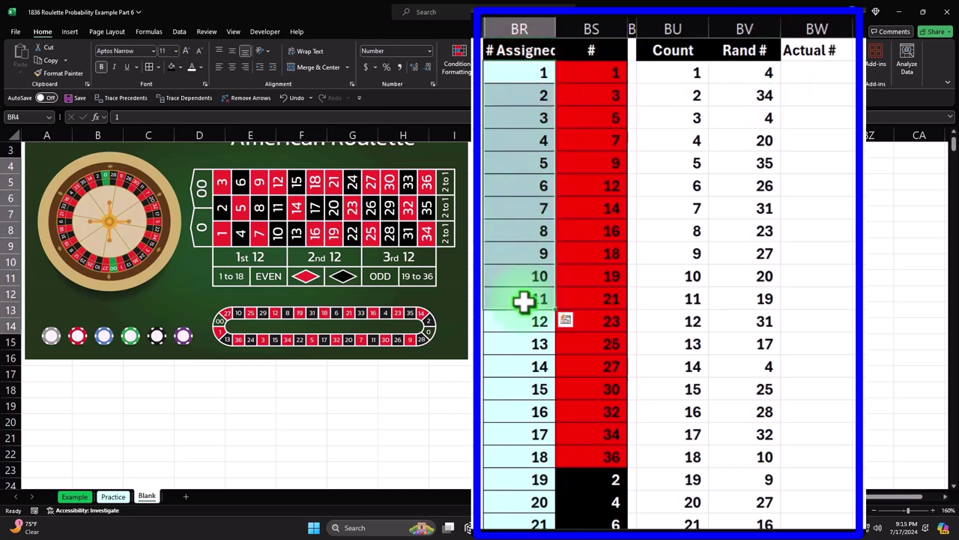
click(542, 231)
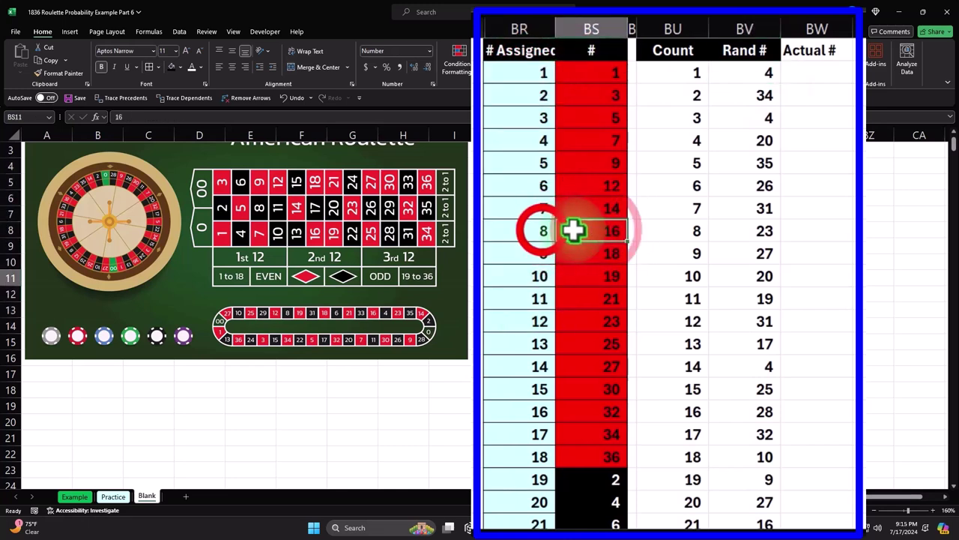
click(587, 226)
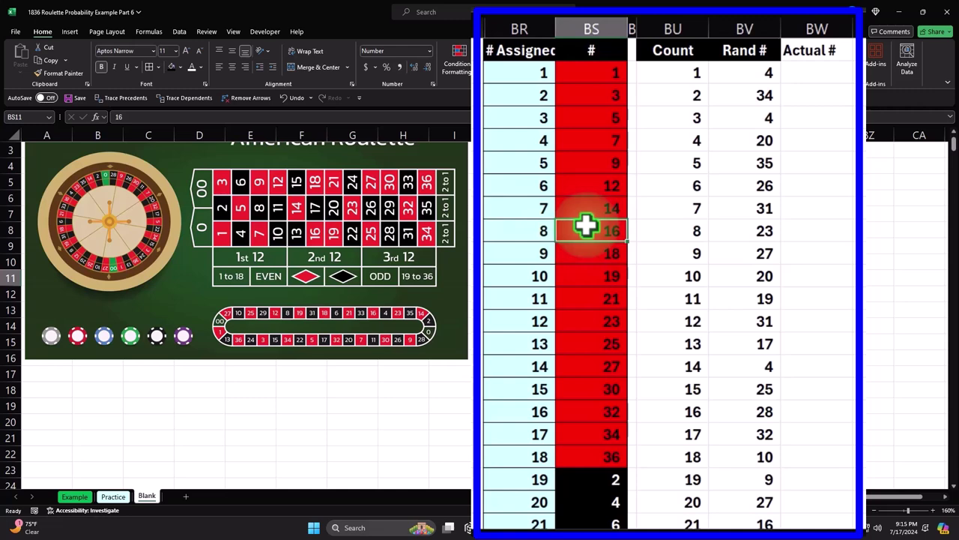
click(744, 50)
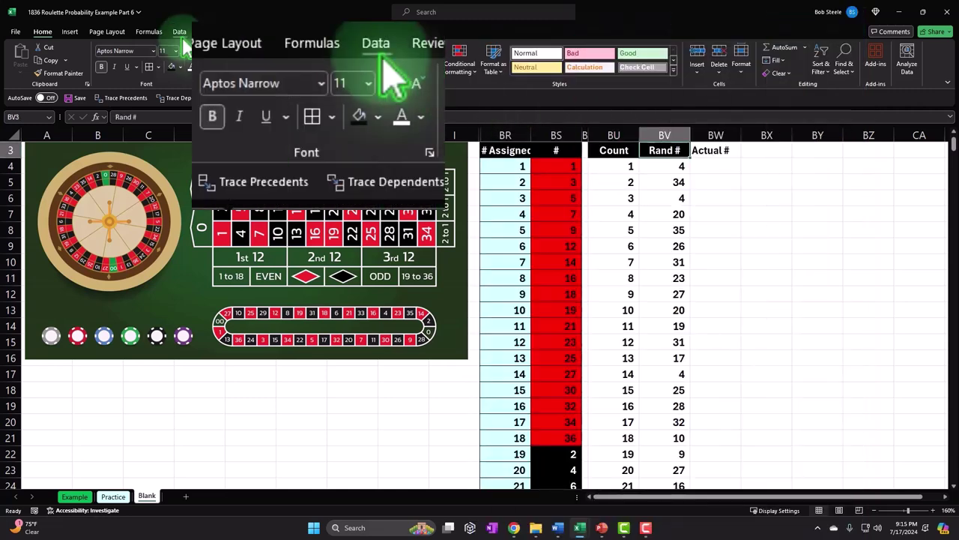
click(124, 129)
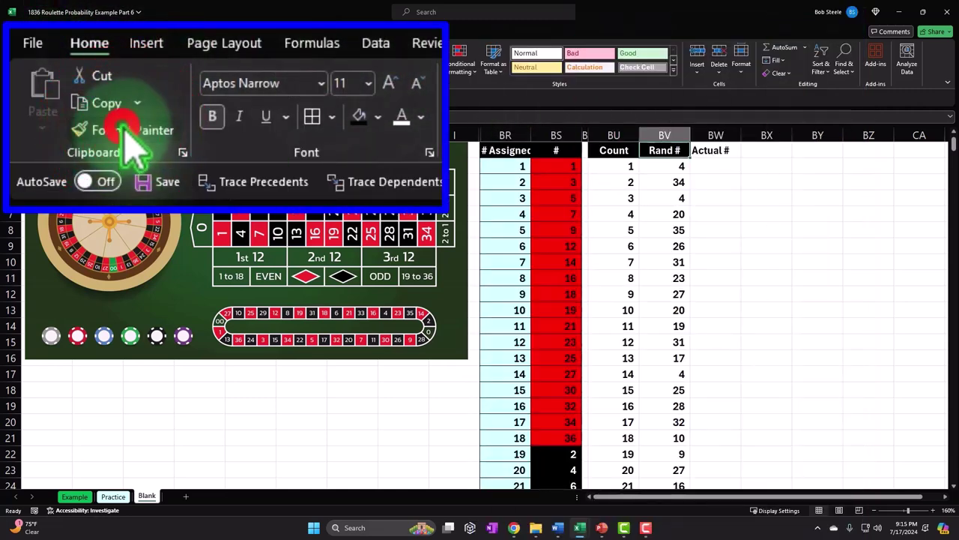
click(716, 149)
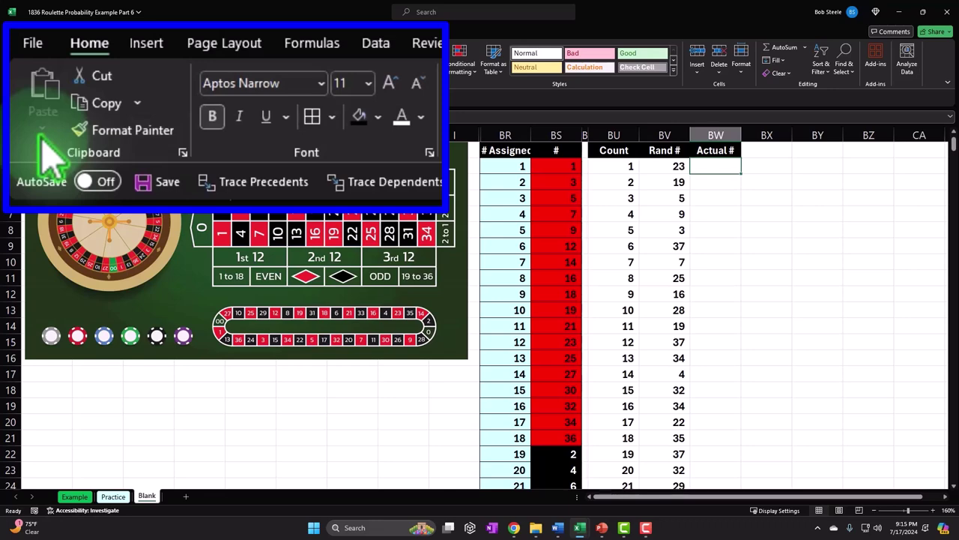
Step: Start an XLOOKUP in BW4 using BV4 as lookup value and $BR$4:$BR$41 as lookup array
text(=)
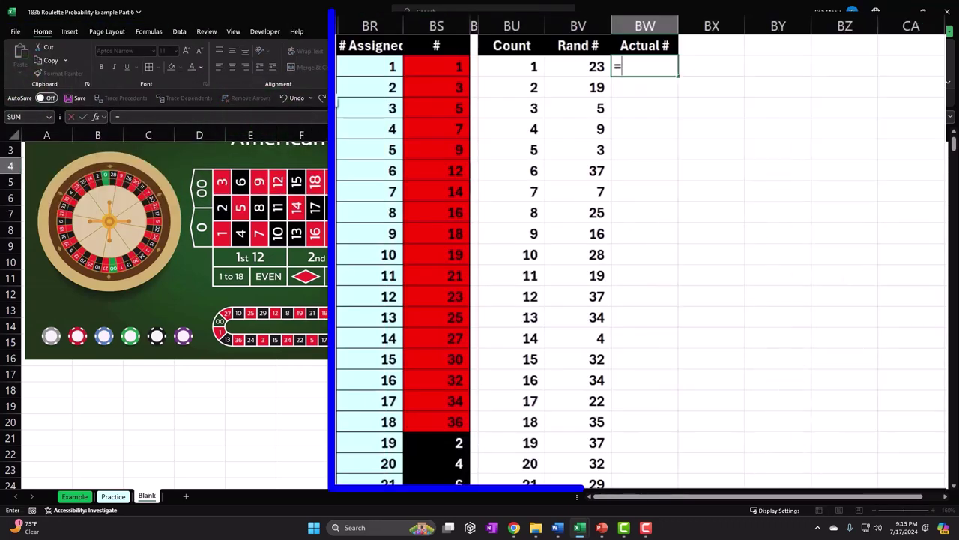
text(xl)
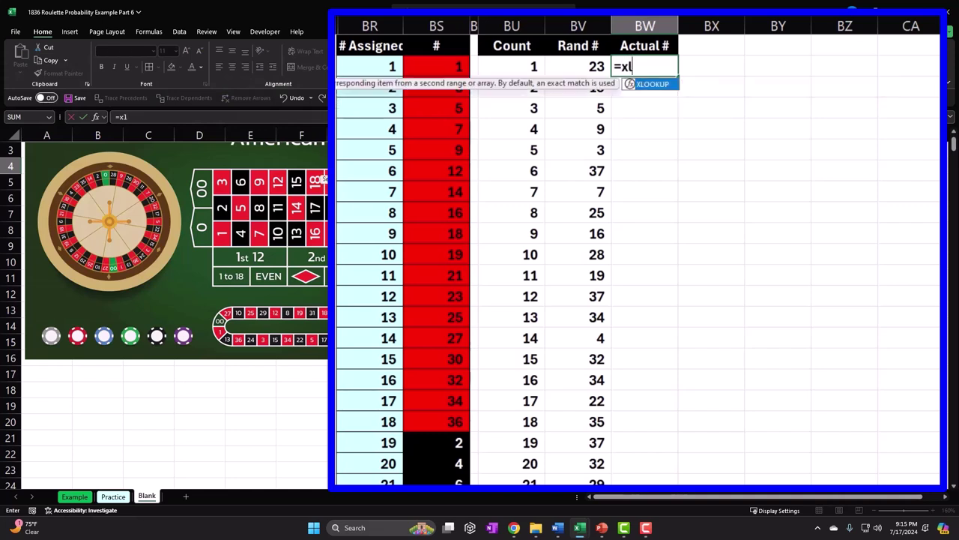
key(Tab)
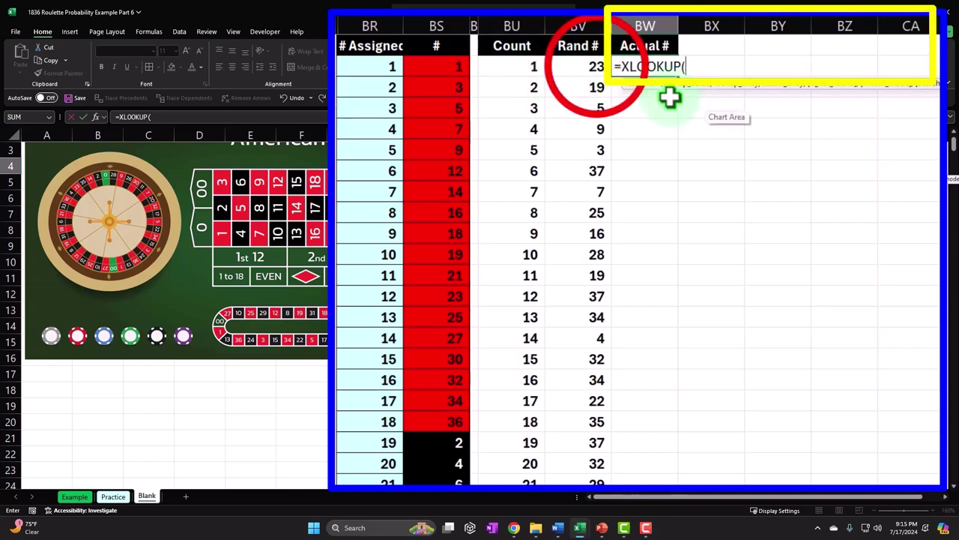
click(594, 66)
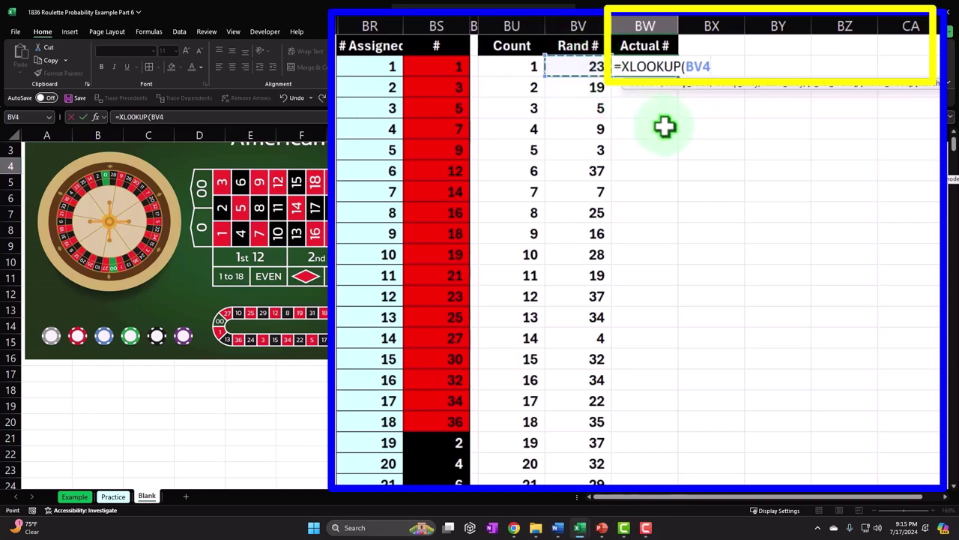
text(,)
click(373, 68)
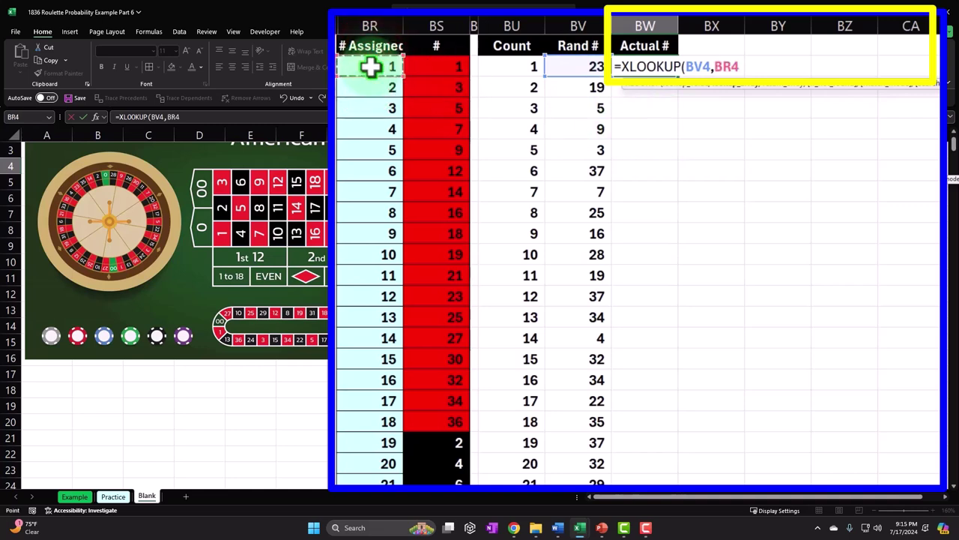
key(ctrl+shift+Down)
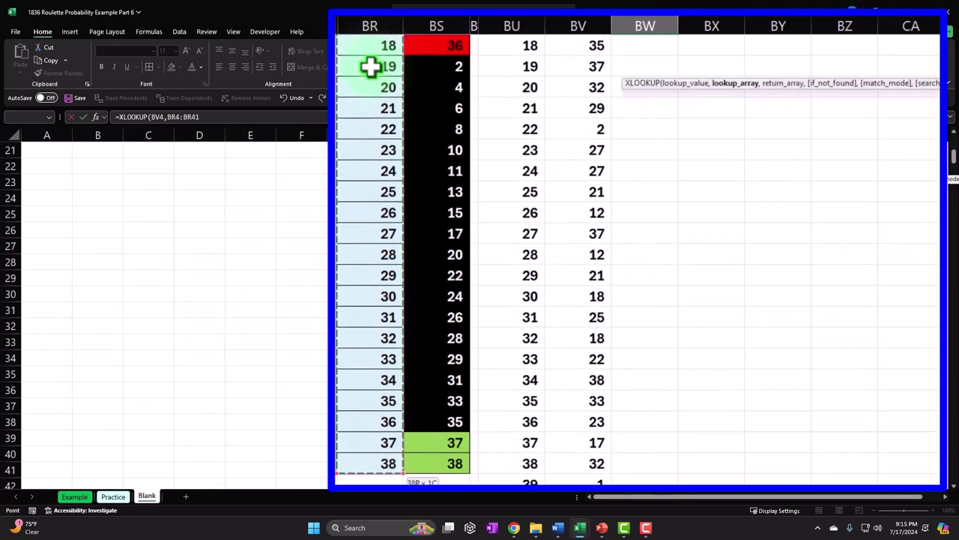
scroll(370, 67, up, 7)
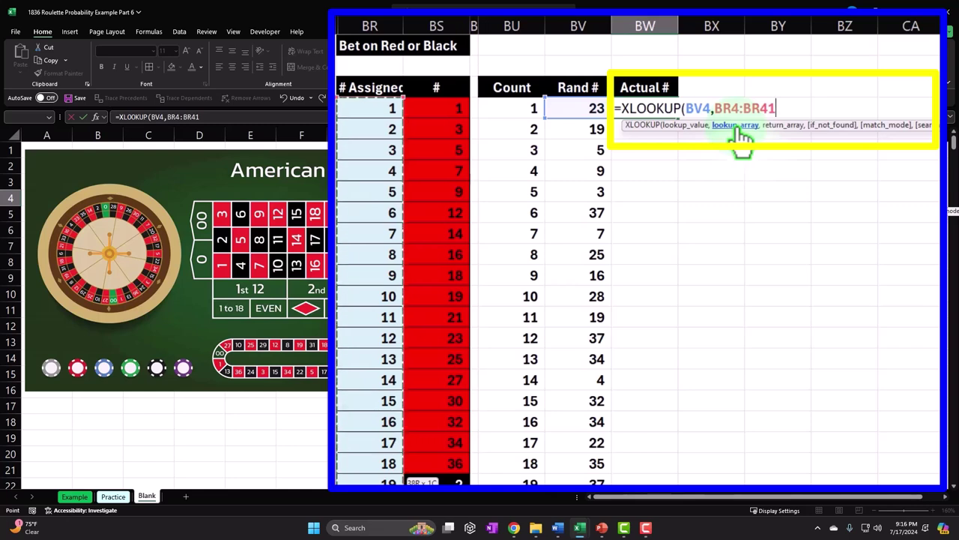
key(F4)
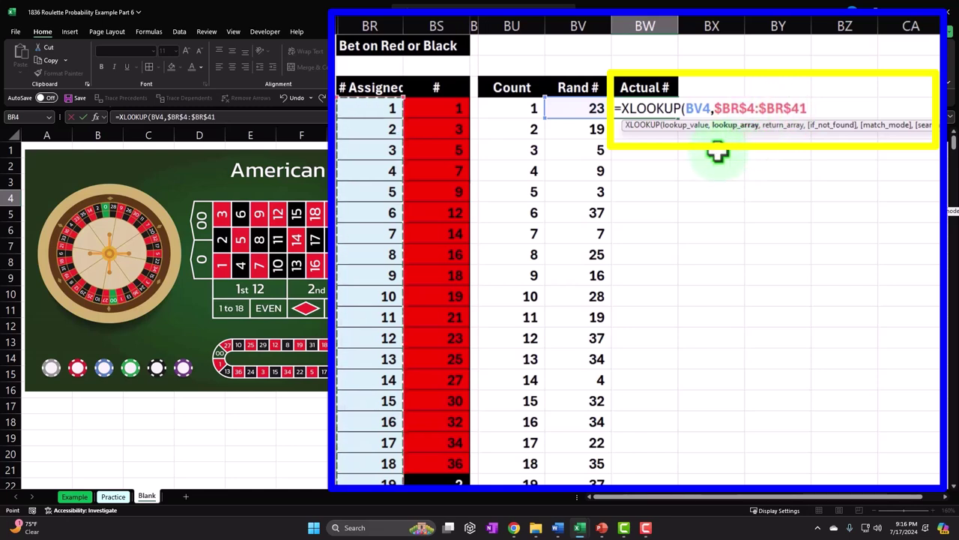
Step: Add $BS$4:$BS$41 as the return range and commit the XLOOKUP formula
text(,)
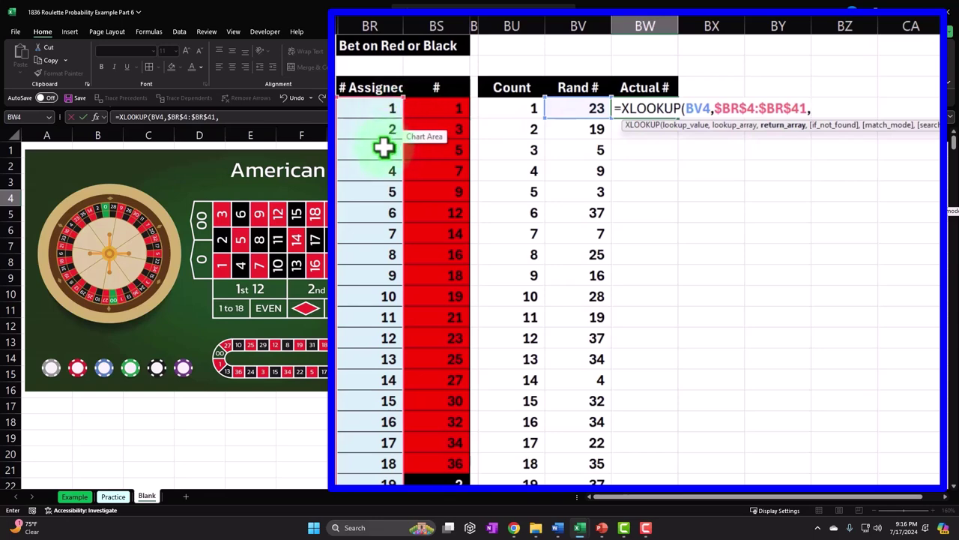
scroll(374, 359, down, 1)
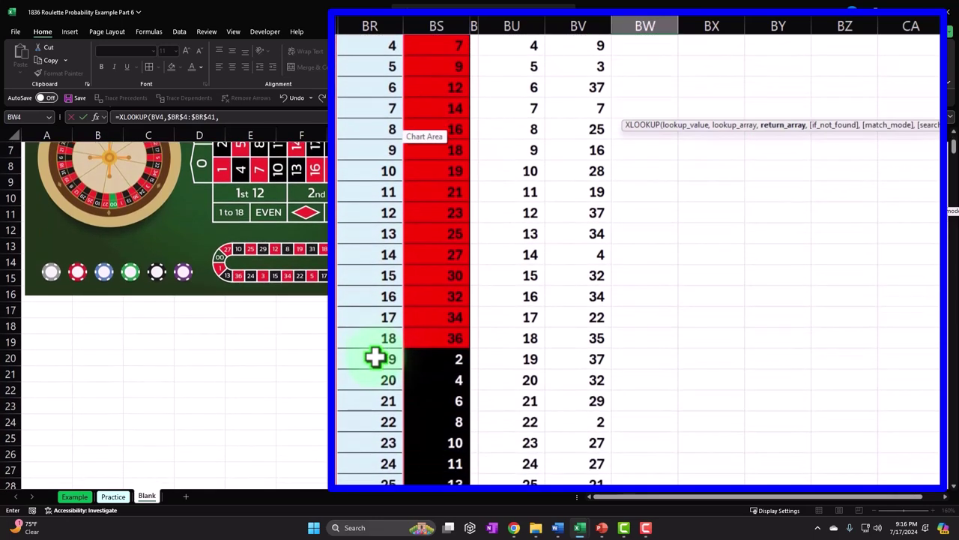
scroll(375, 358, down, 1)
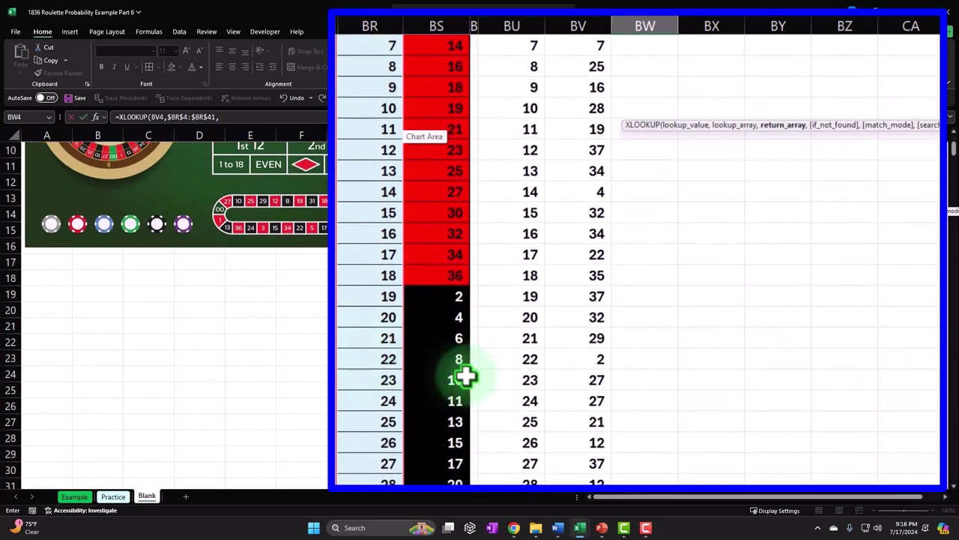
scroll(465, 377, up, 3)
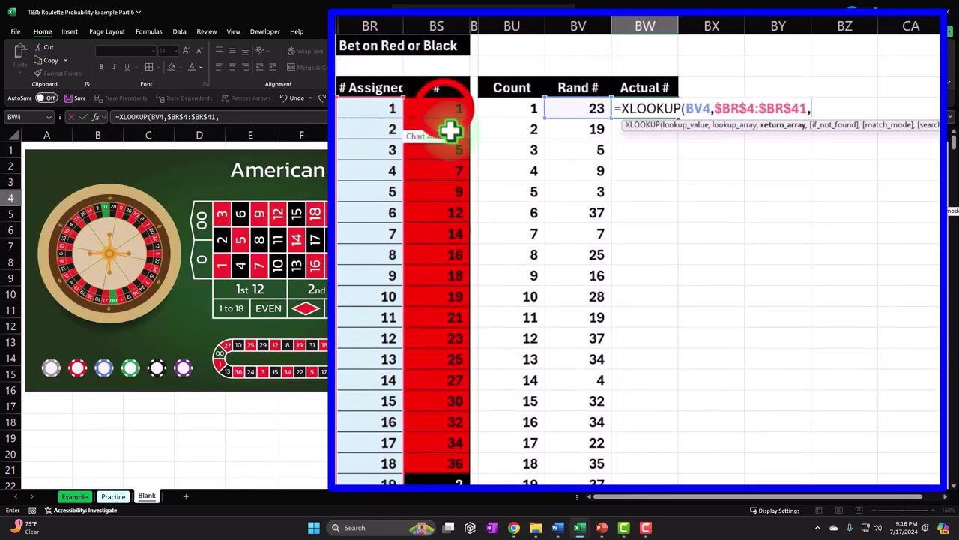
click(443, 109)
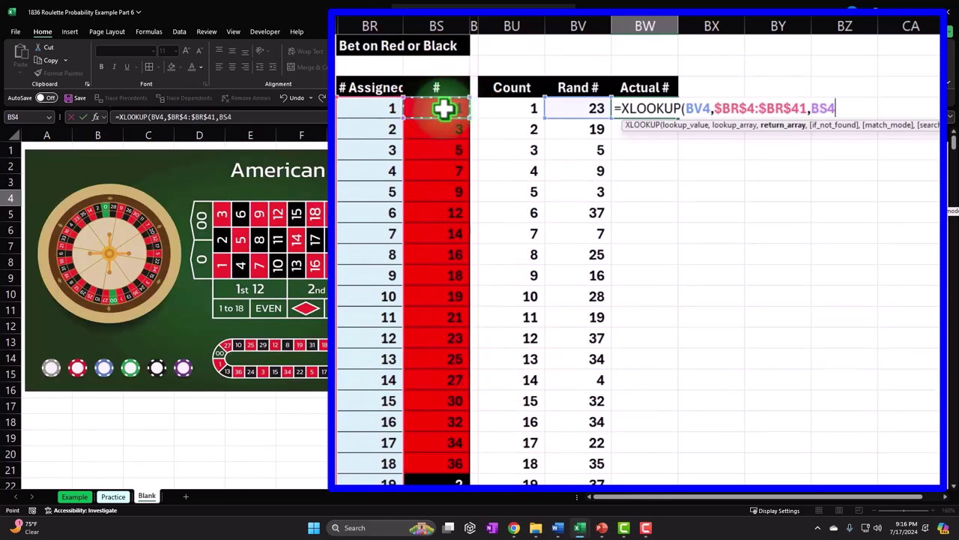
key(ctrl+shift+Down)
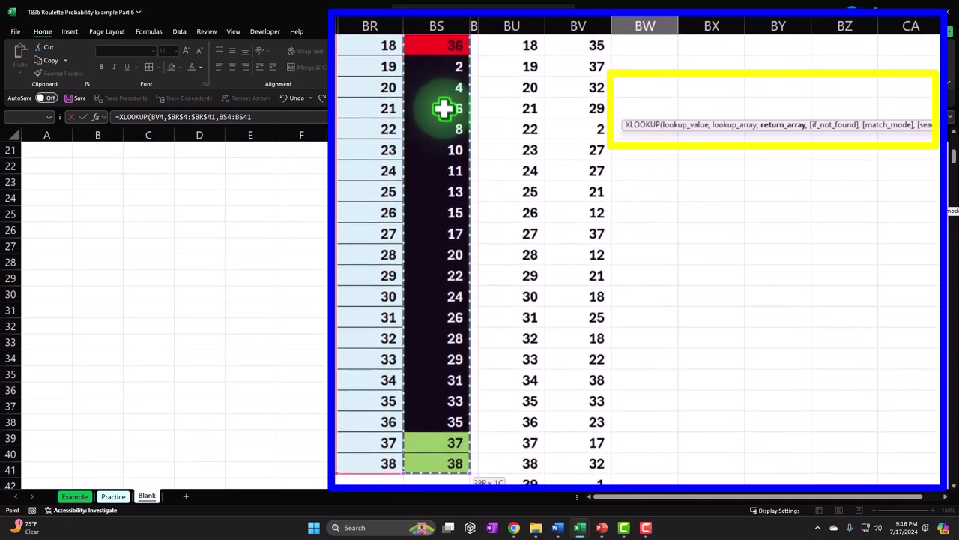
scroll(443, 109, up, 6)
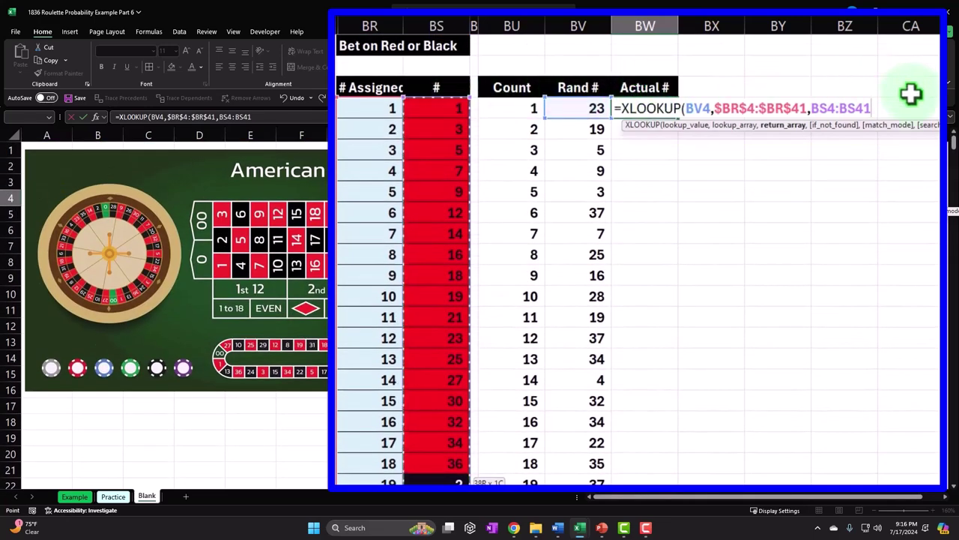
key(F4)
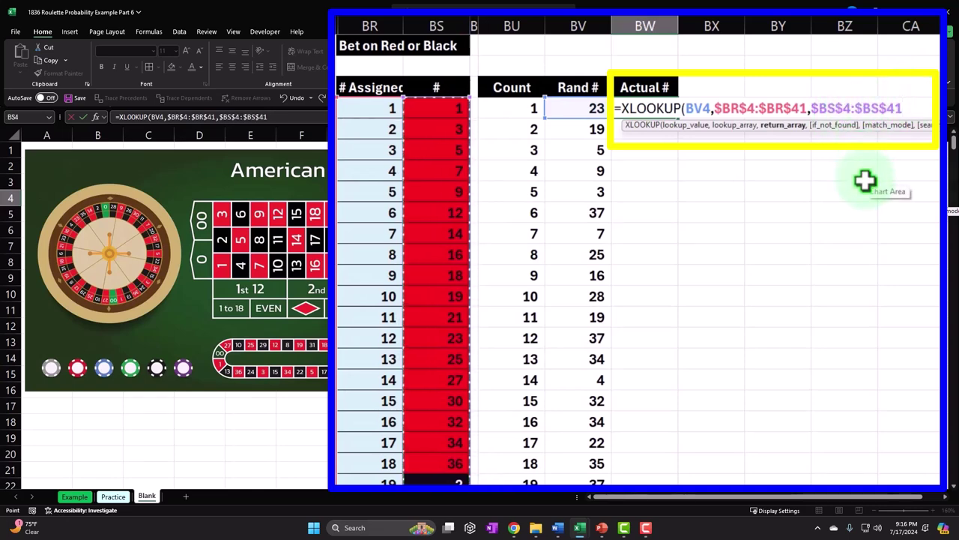
text())
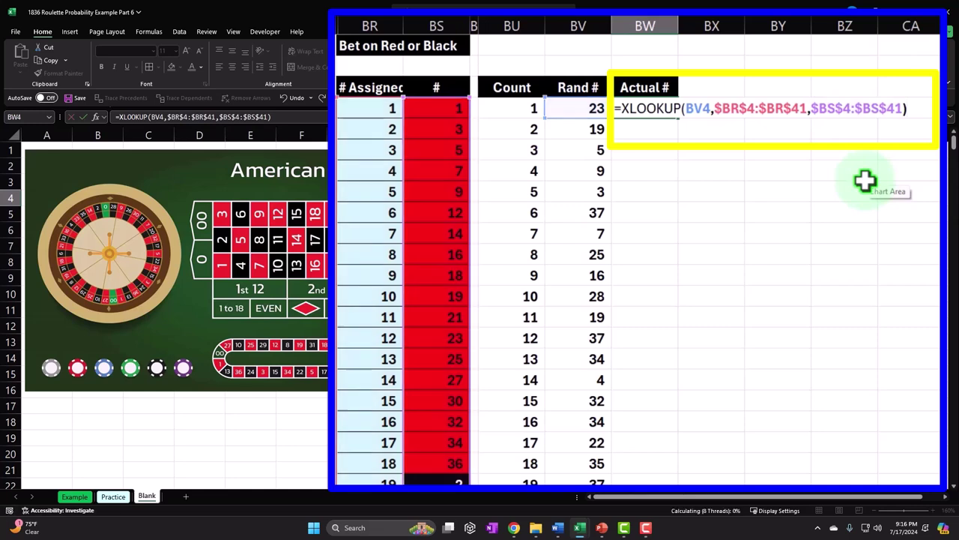
key(Return)
key(Up)
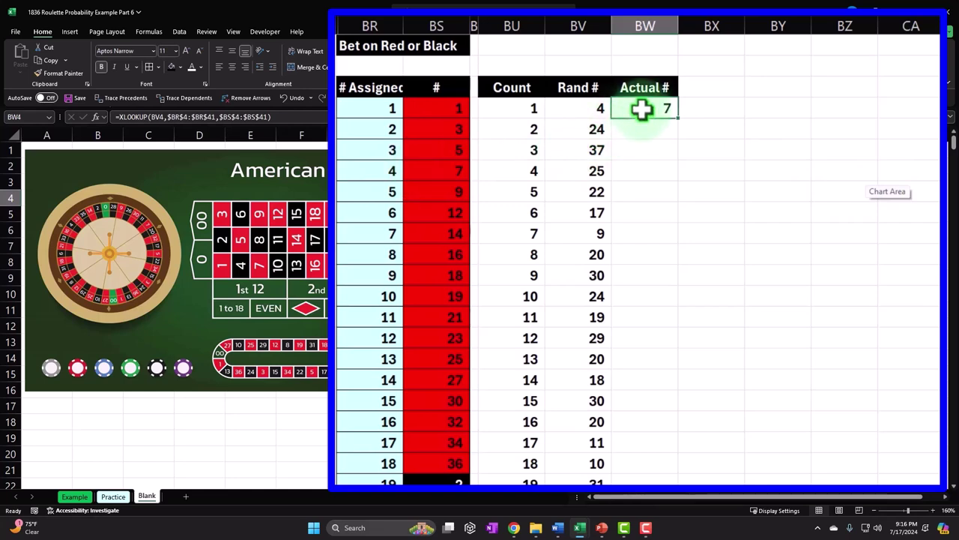
Step: Copy the BW4 XLOOKUP down all 500 spins and scroll through the results
click(677, 118)
double_click(677, 117)
drag(643, 295, 649, 275)
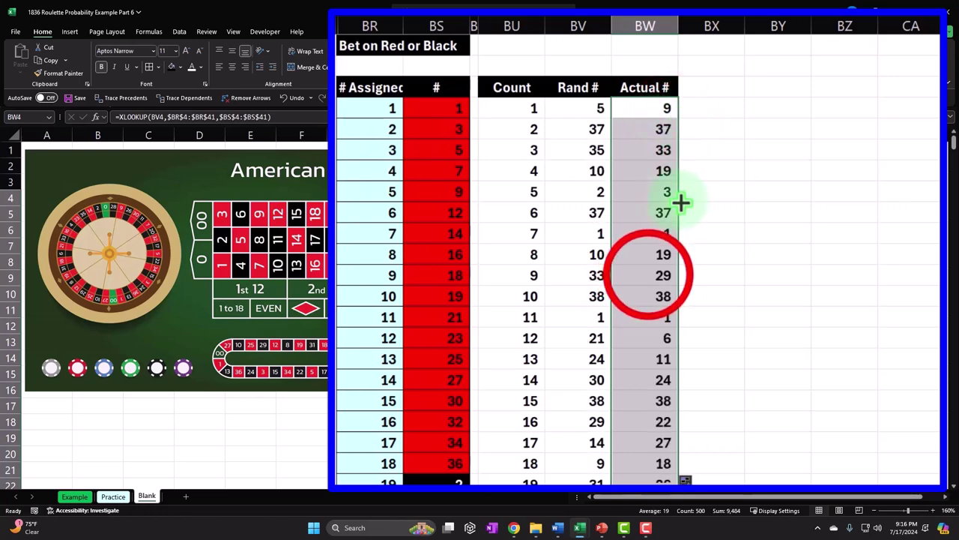
click(648, 275)
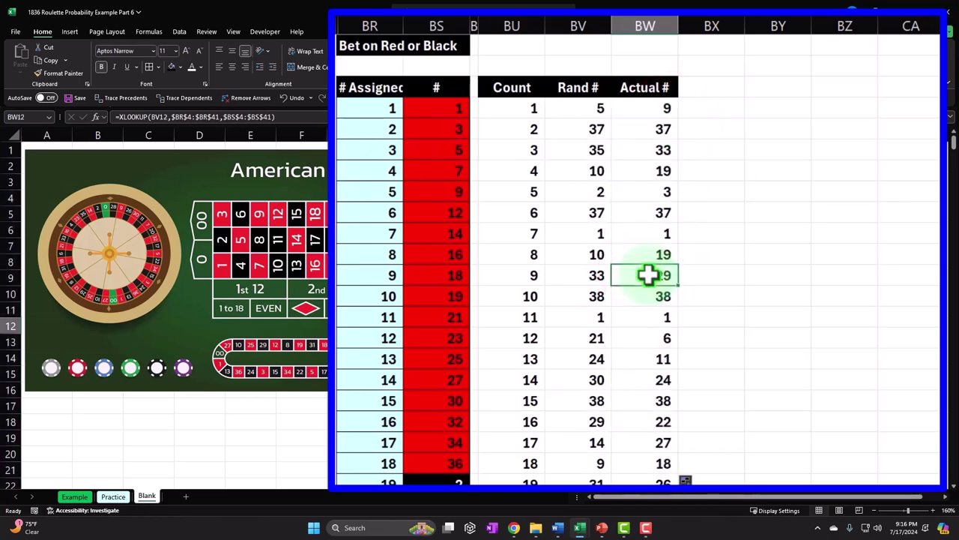
scroll(648, 275, down, 1)
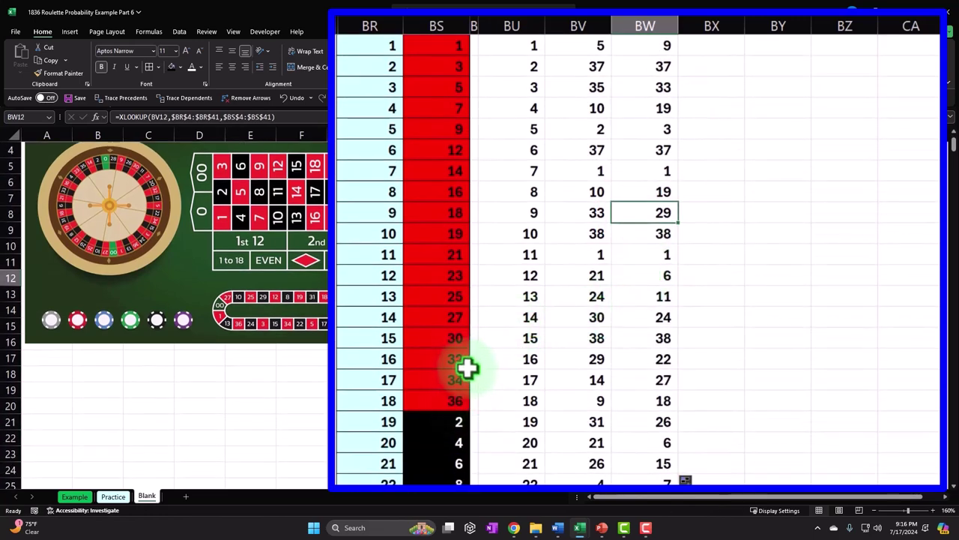
scroll(466, 367, down, 1)
scroll(467, 372, down, 3)
scroll(467, 374, down, 1)
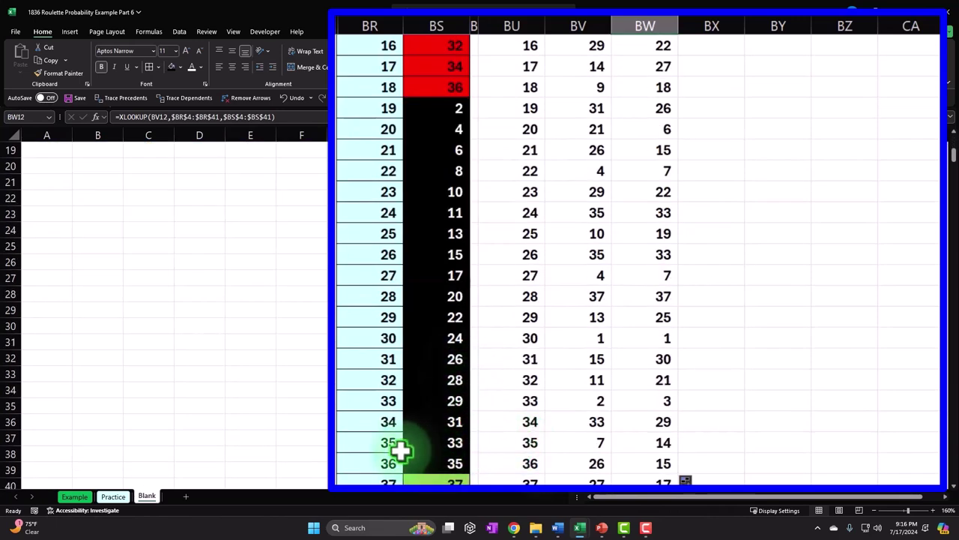
scroll(401, 448, up, 3)
scroll(401, 449, down, 2)
scroll(401, 448, down, 1)
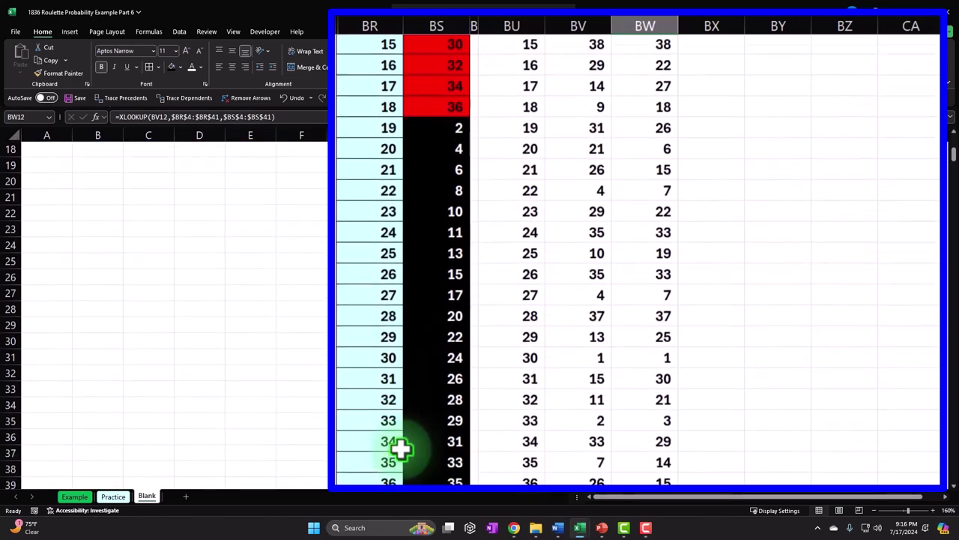
scroll(401, 448, down, 1)
scroll(435, 400, up, 5)
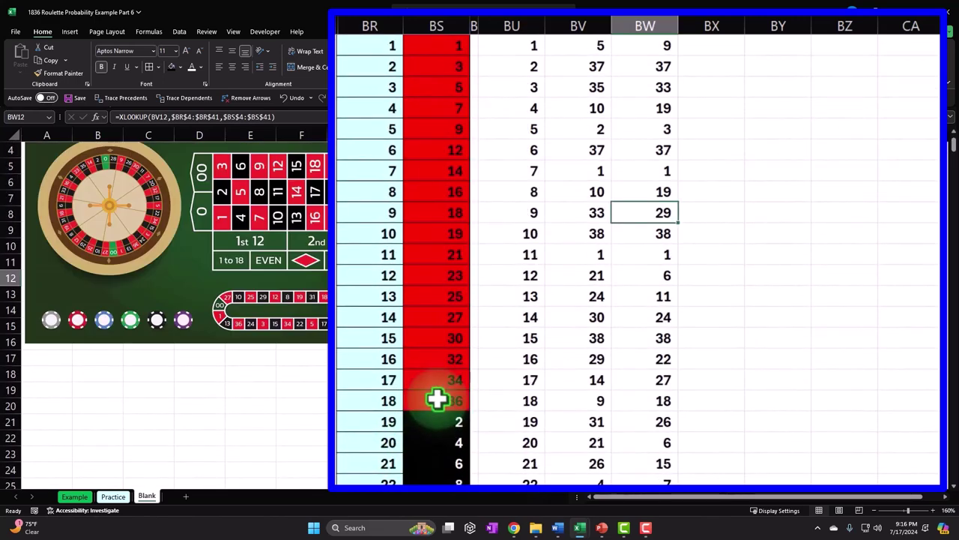
scroll(435, 400, up, 1)
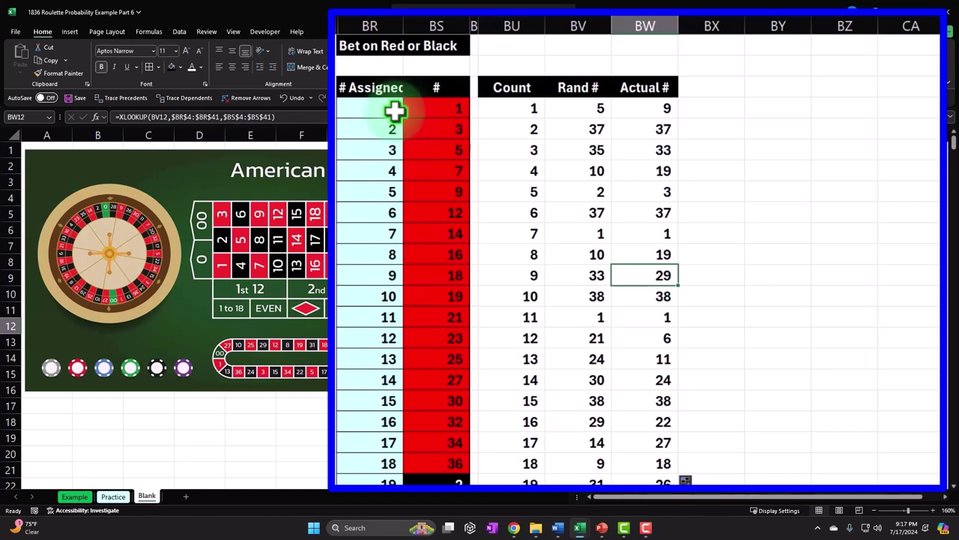
Step: Select BU4:BW4 down to spin 500 and fill it with the recent light blue
click(500, 107)
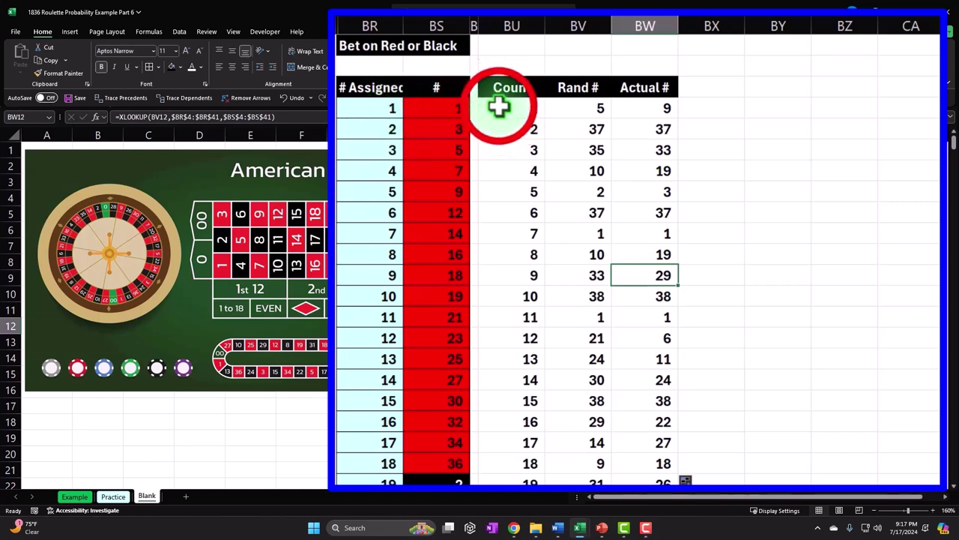
drag(499, 108, 625, 107)
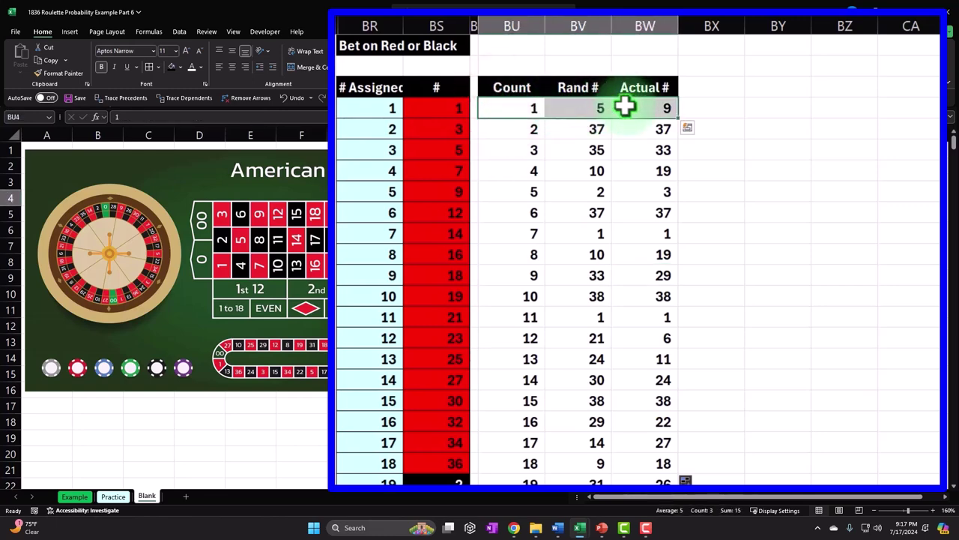
key(ctrl+shift+Down)
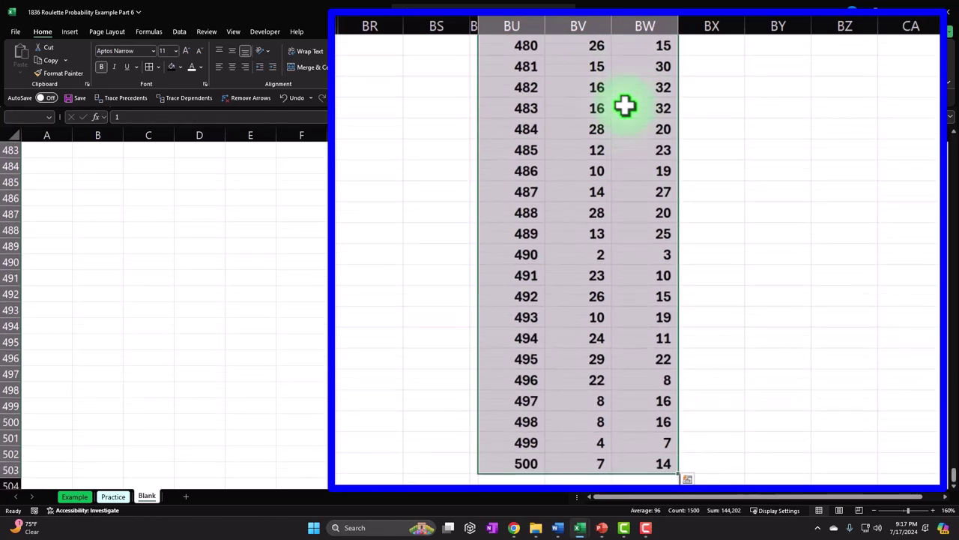
click(159, 66)
click(330, 104)
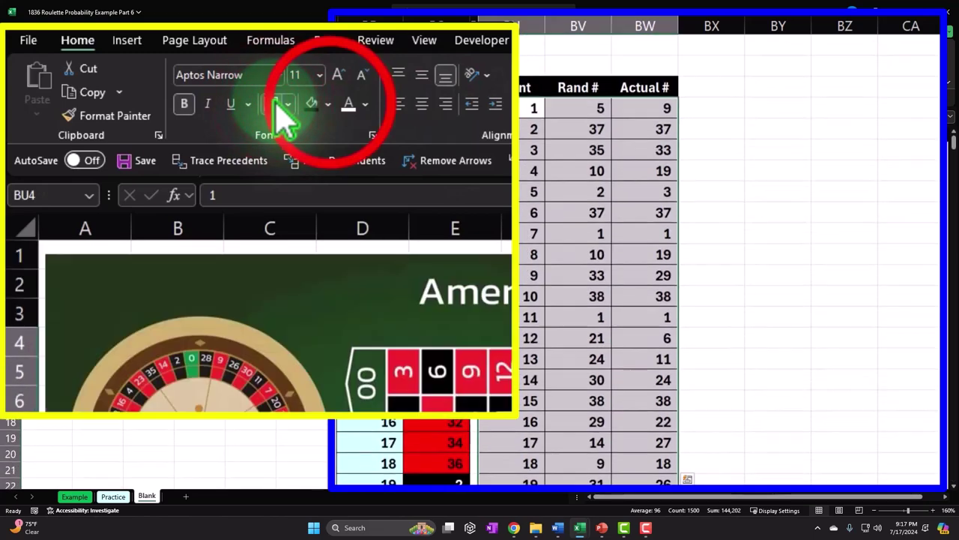
click(309, 325)
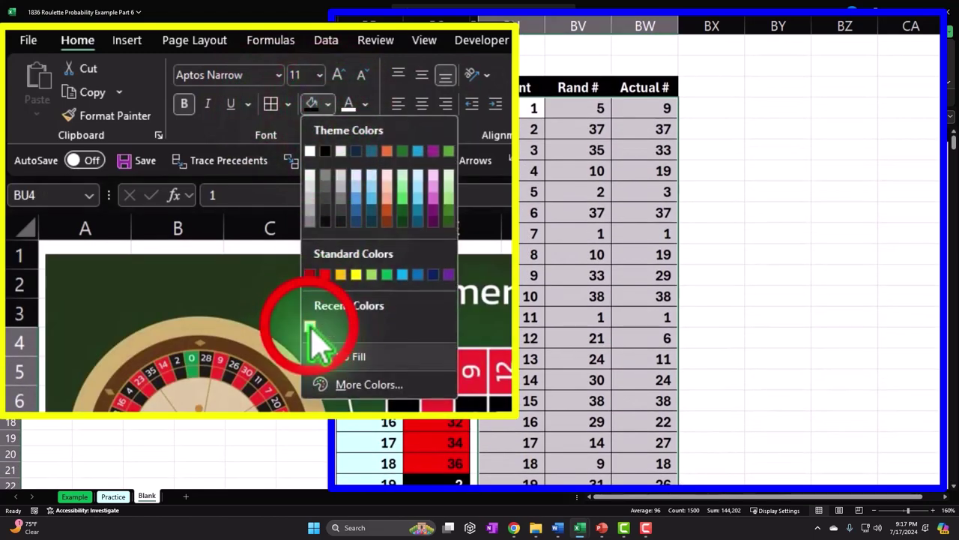
click(509, 134)
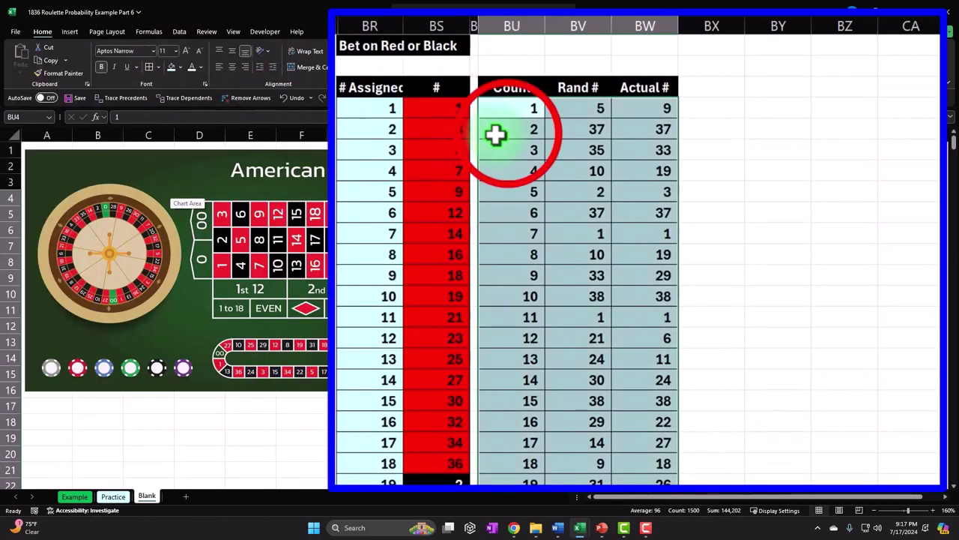
drag(508, 134, 508, 134)
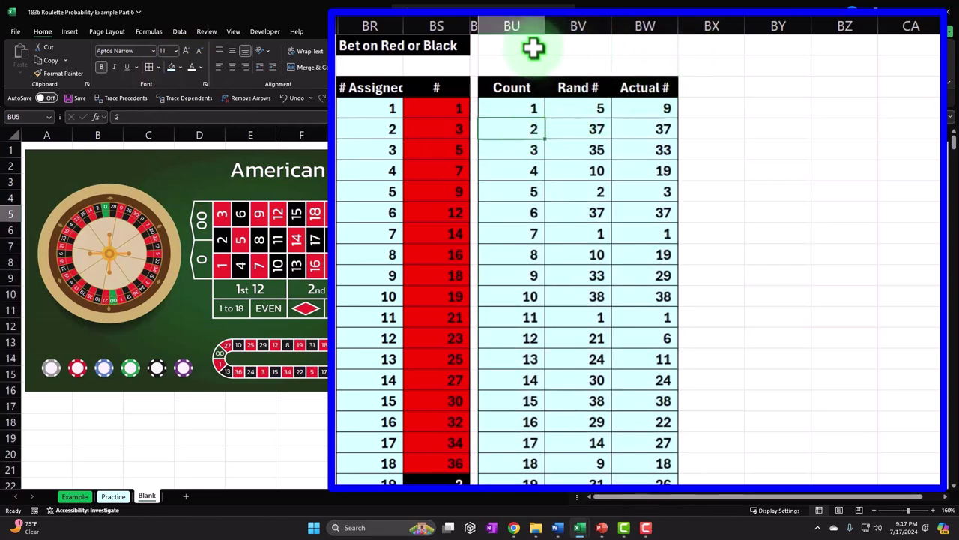
click(584, 135)
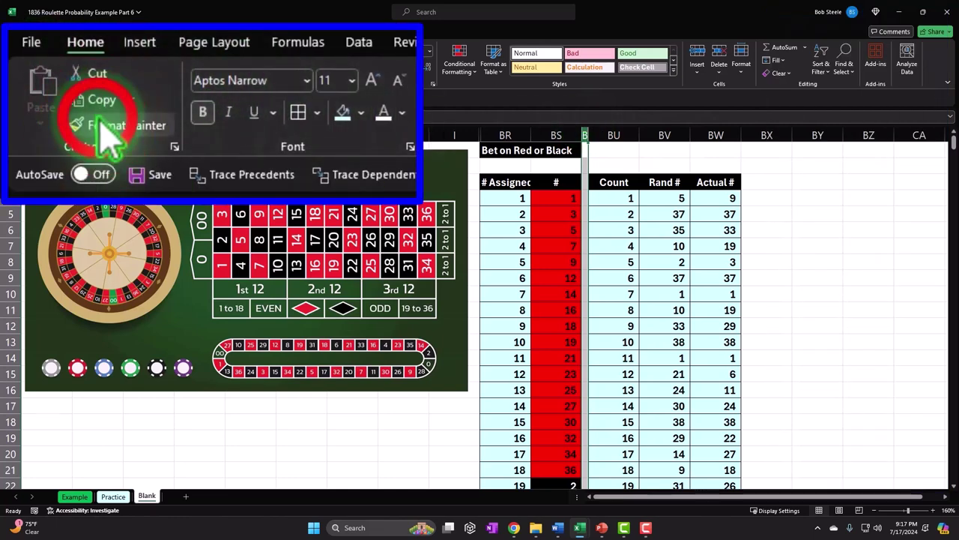
Step: Copy spacer column BT's narrow width onto column BX with Format Painter
click(102, 125)
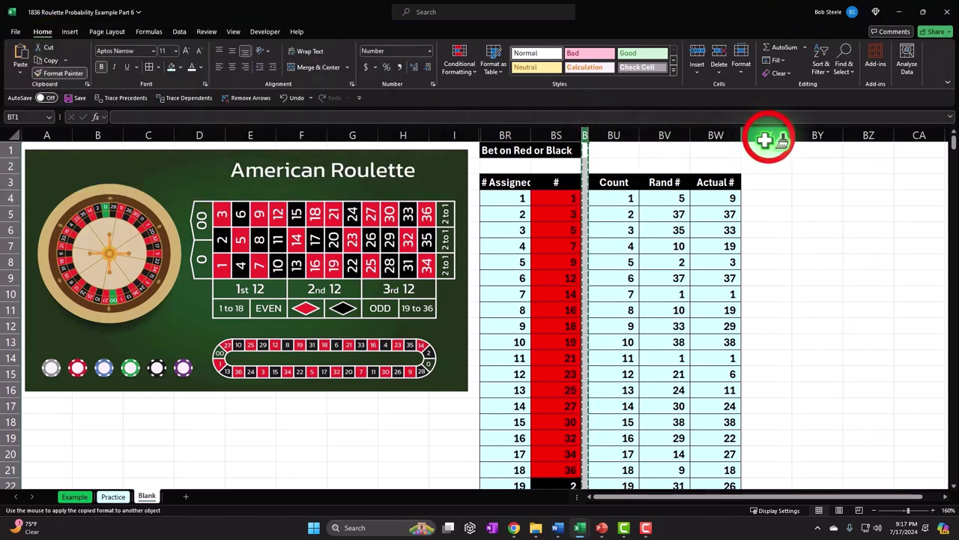
click(768, 136)
click(781, 181)
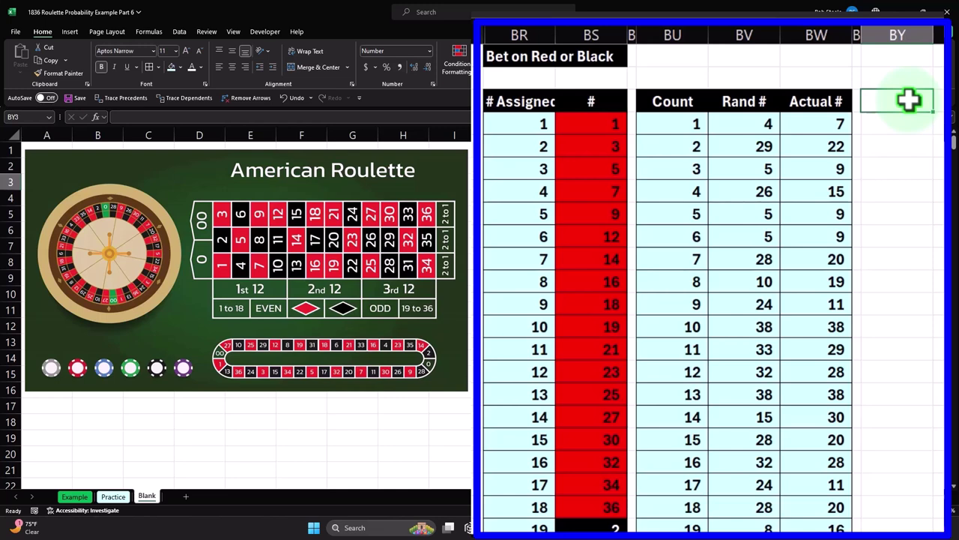
Step: Review the assigned numbers in column BR, then select BY2 for the first category label
click(532, 128)
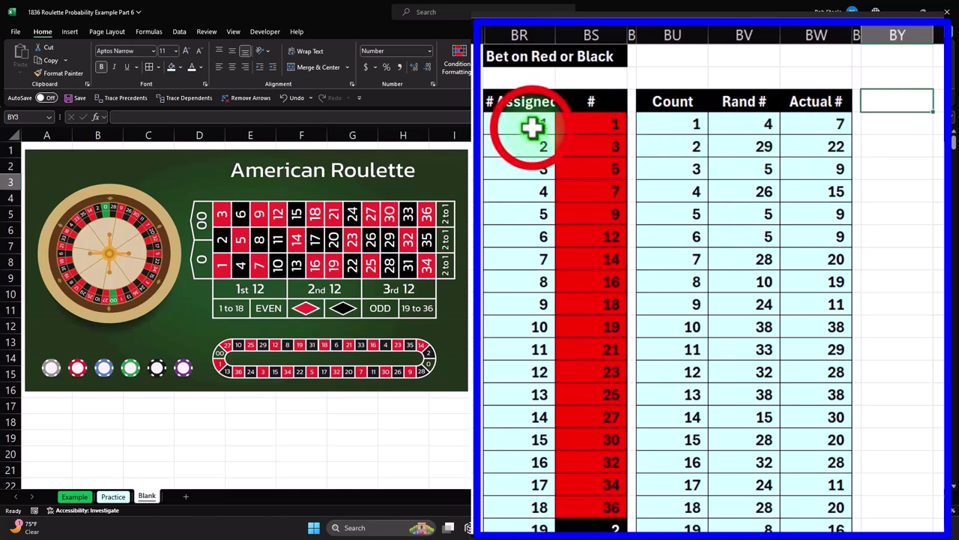
mouse_move(532, 127)
mouse_down()
mouse_move(532, 492)
mouse_move(532, 400)
mouse_move(532, 487)
mouse_move(546, 442)
mouse_move(532, 483)
mouse_up()
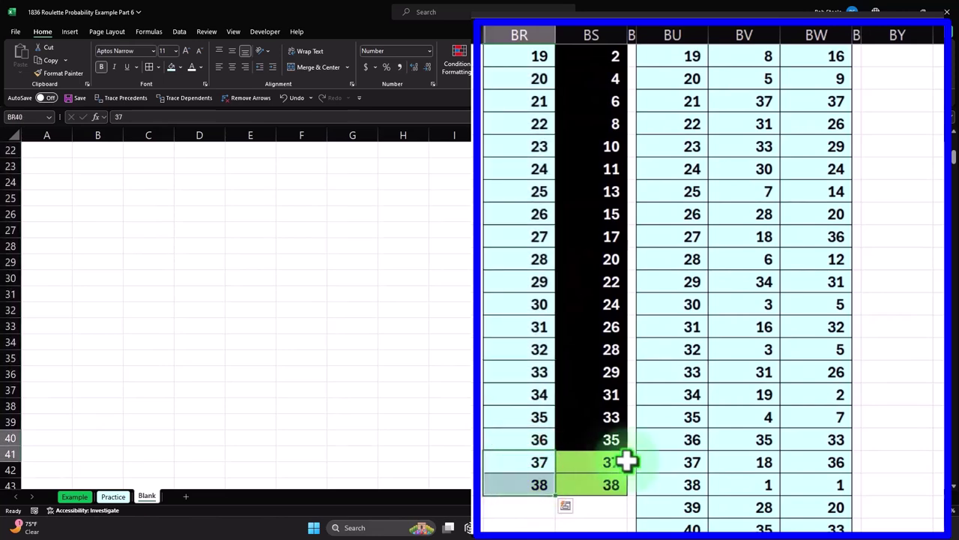
scroll(677, 444, up, 7)
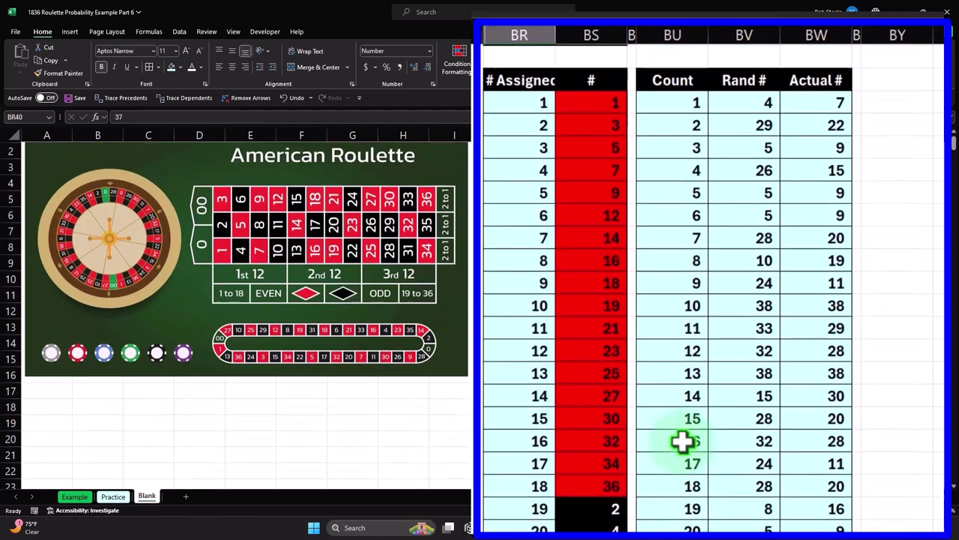
click(910, 82)
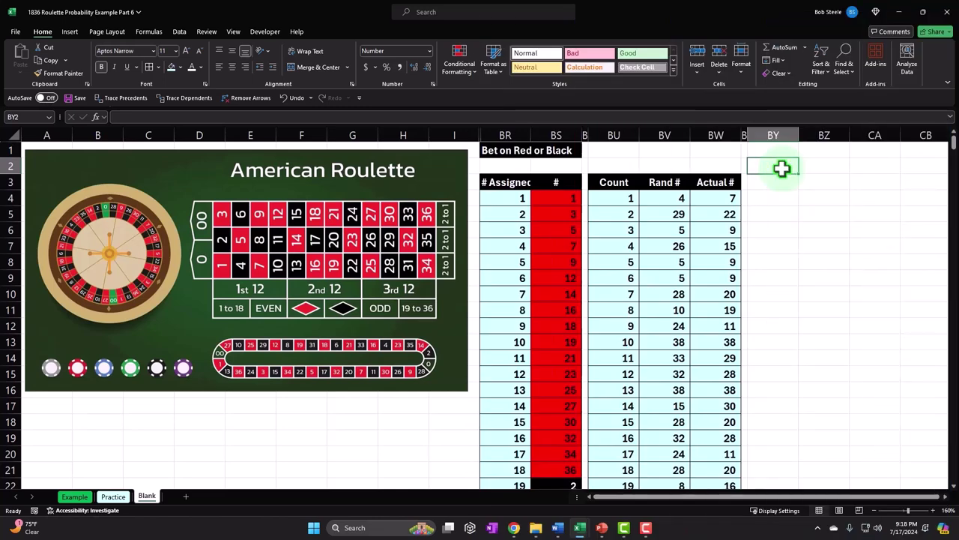
Step: Enter the Red row (1 to 18) and the Black row (19 to 36) in the range table
text(Red)
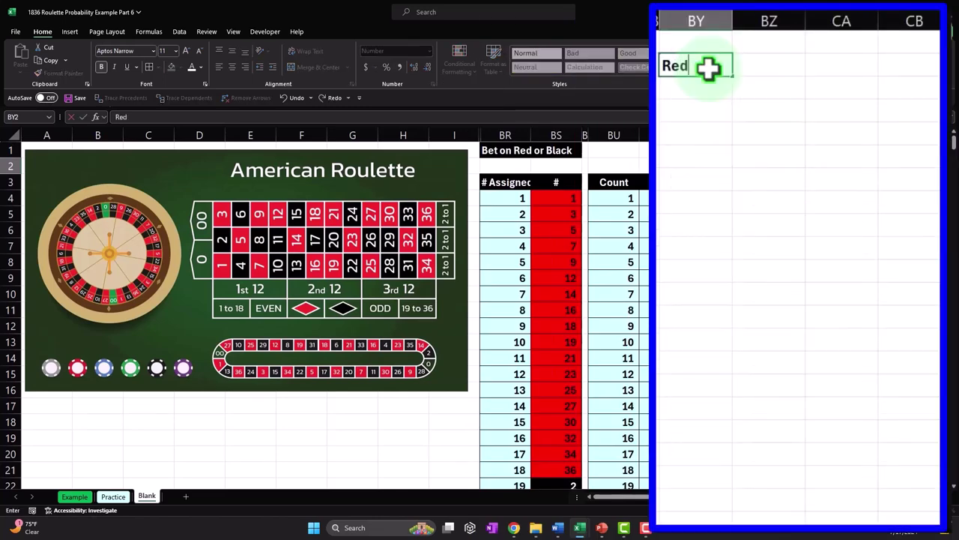
key(Tab)
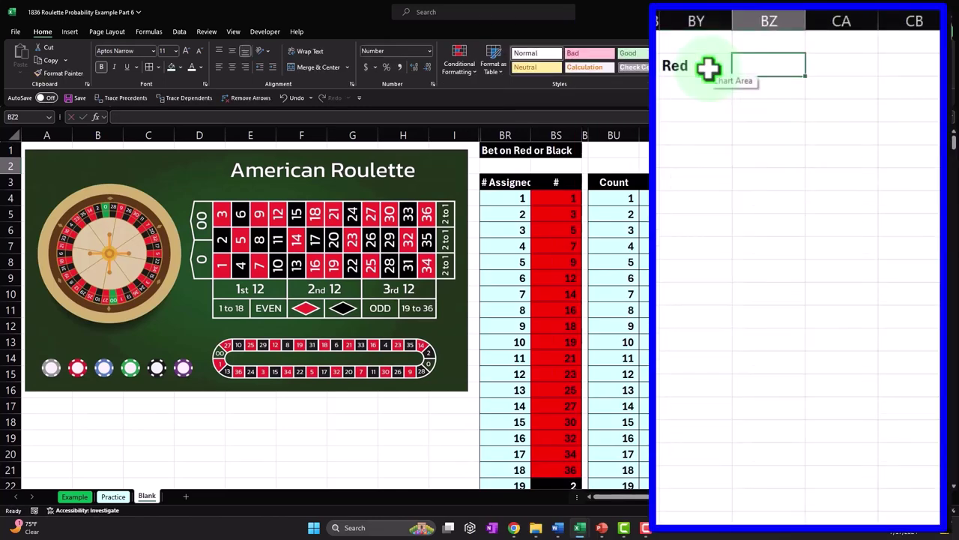
text(1)
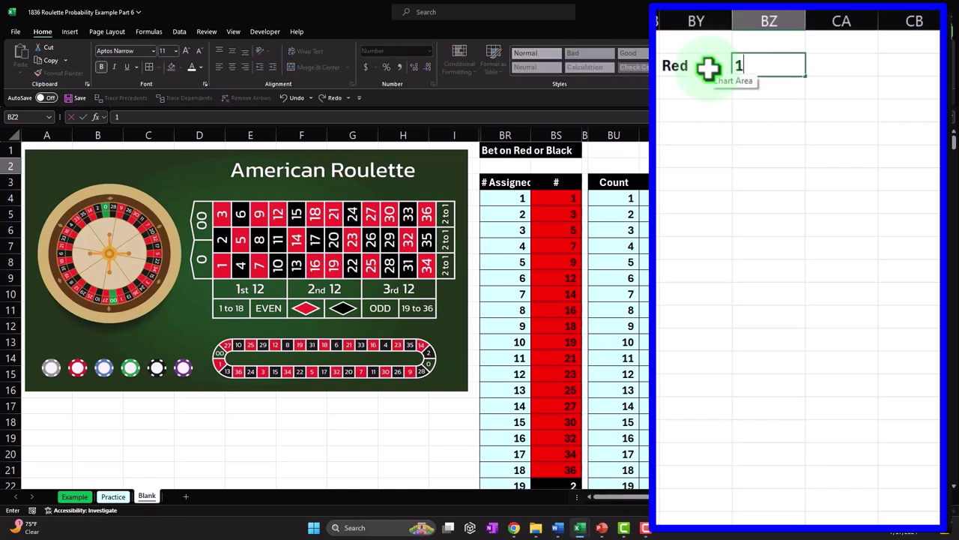
key(Tab)
text(1)
key(Return)
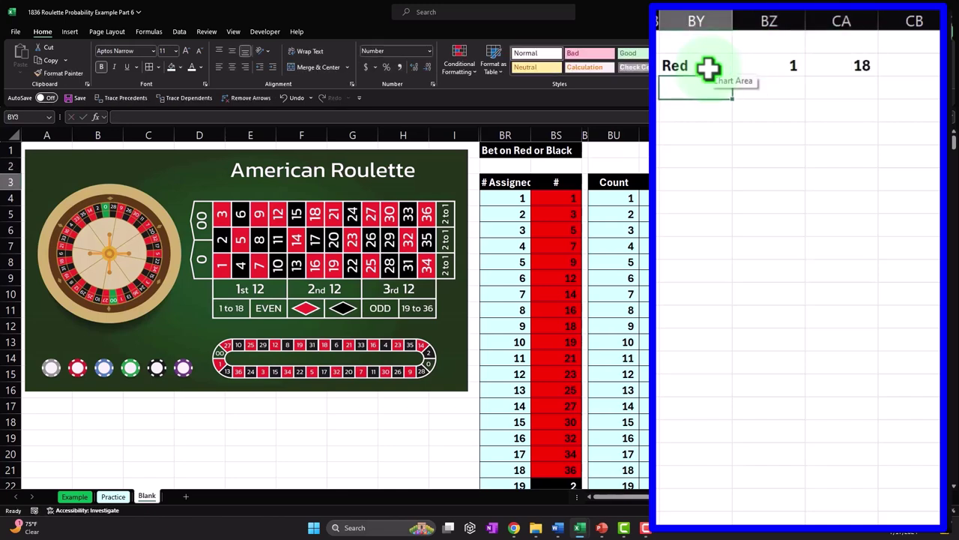
text(Black)
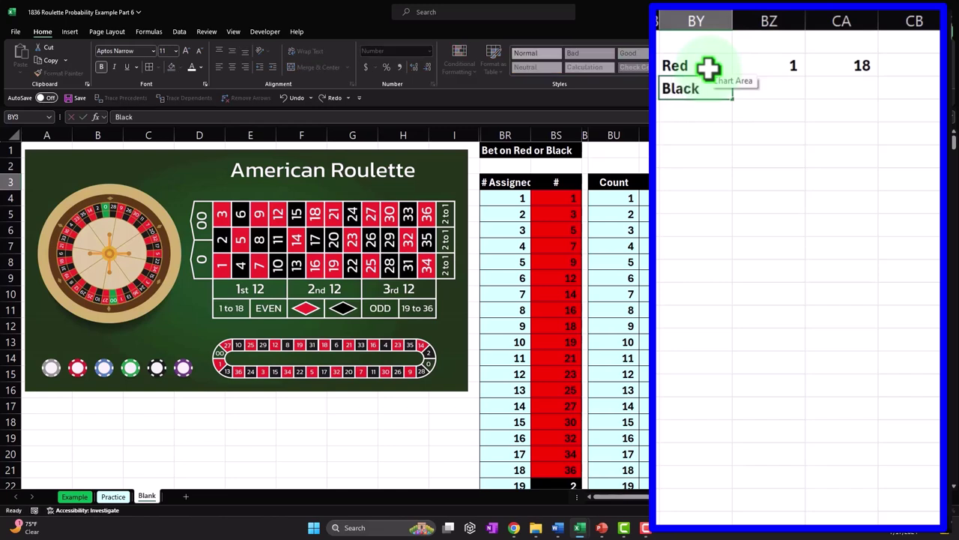
key(Tab)
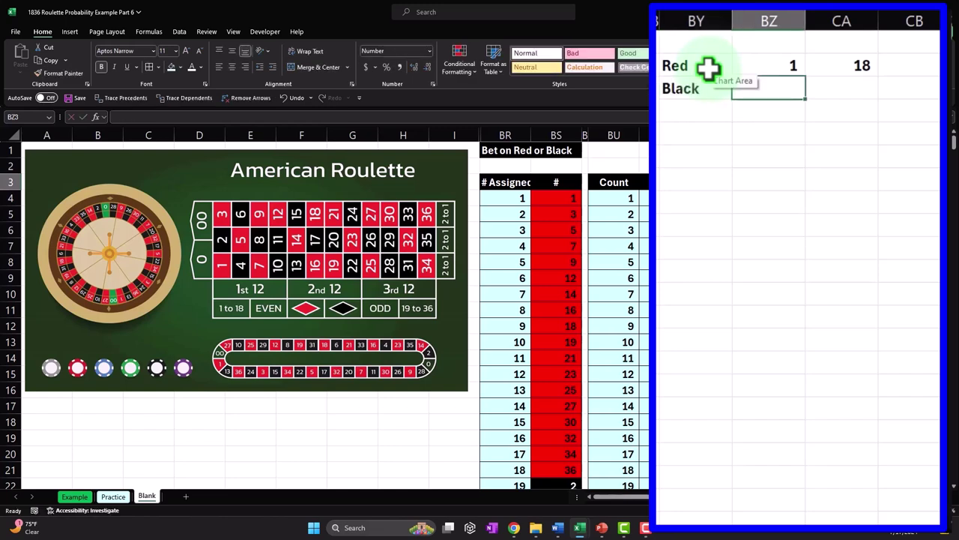
text(19)
key(Tab)
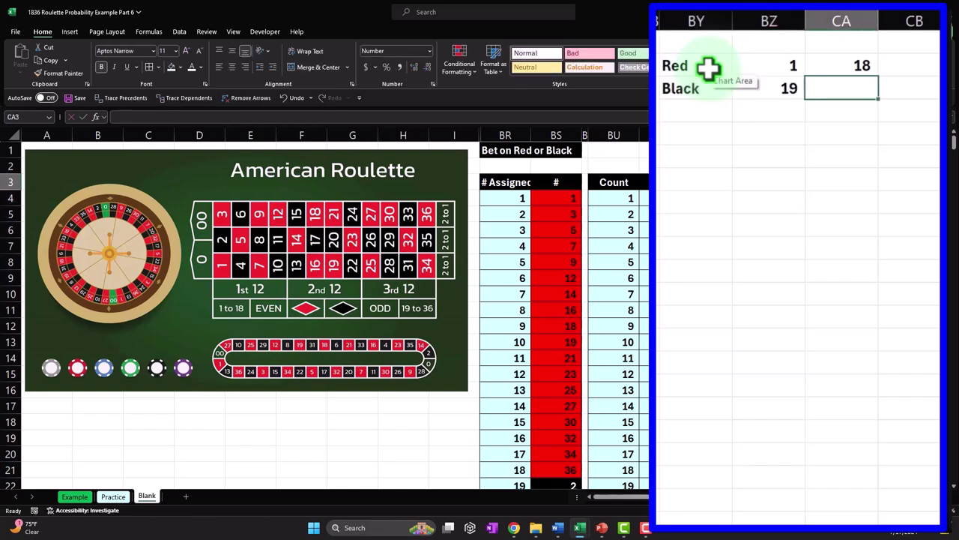
text(36)
key(Return)
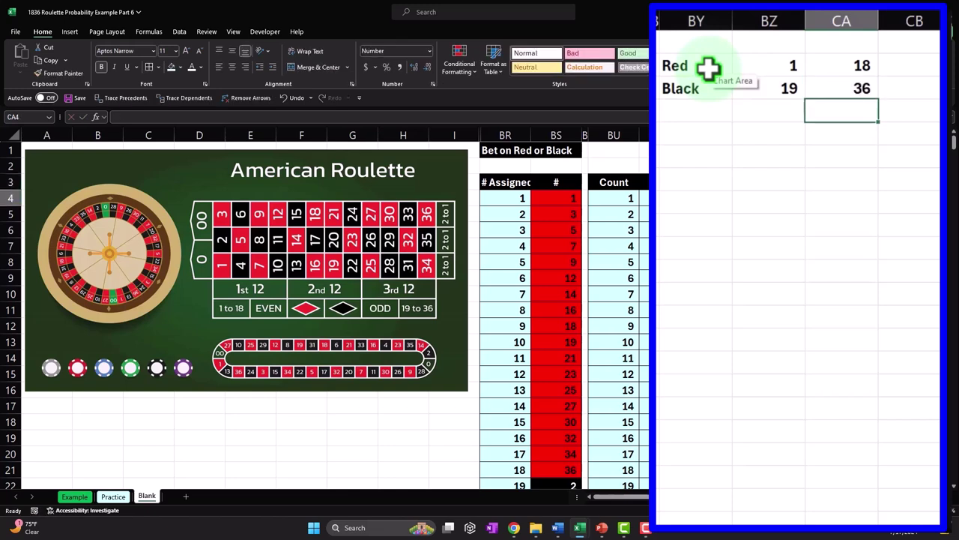
Step: Add the Green row with range 37 to 38
text(Gr)
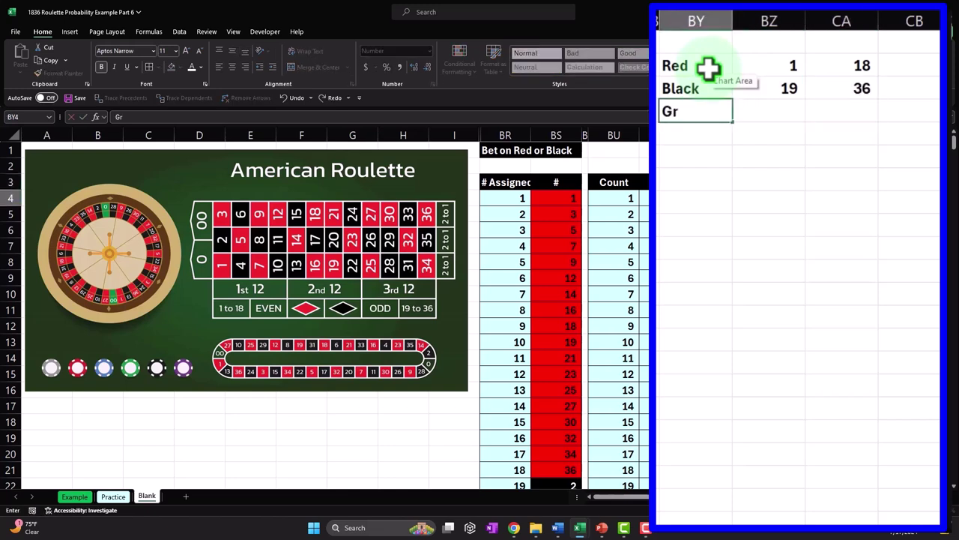
text(een)
key(Tab)
text(3)
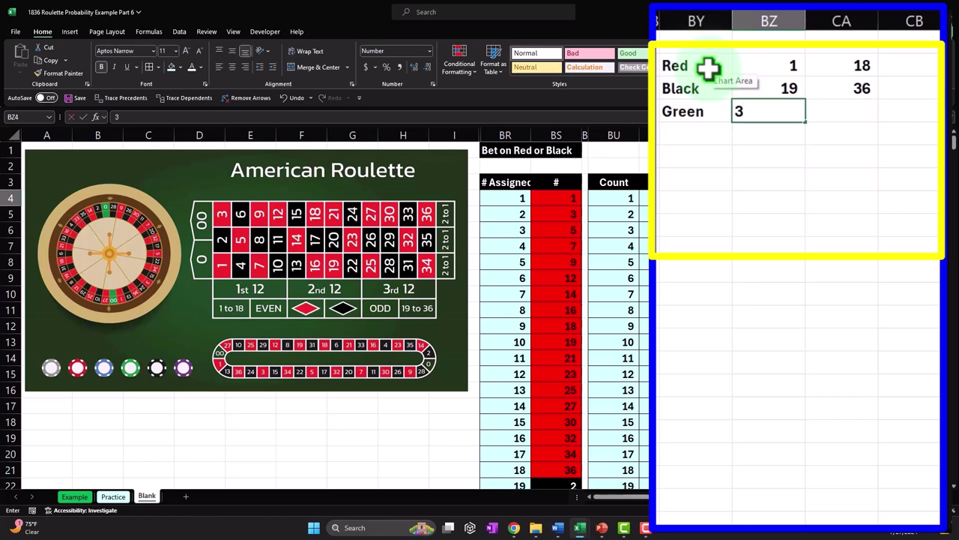
text(7)
key(Tab)
text(38)
key(Return)
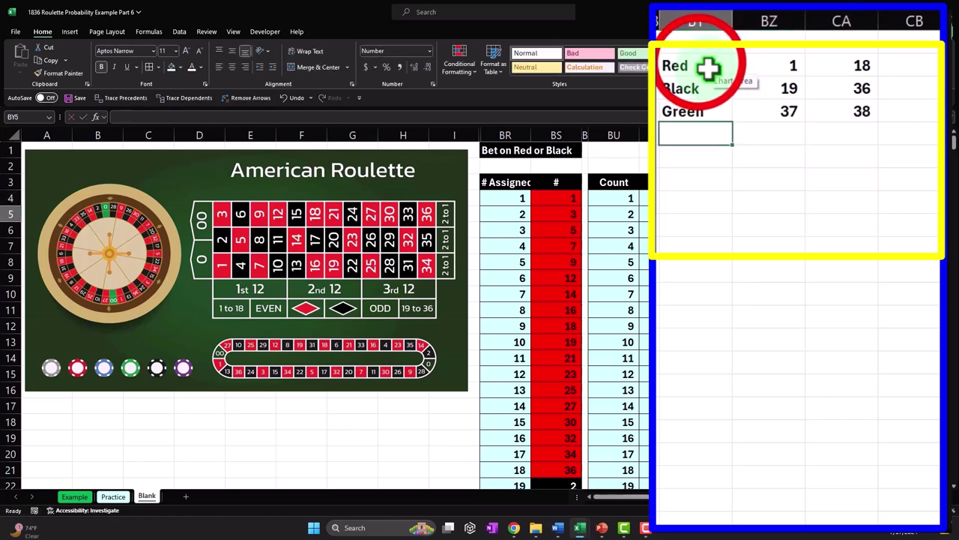
Step: Give the table BY2:CA4 all borders and a light blue fill
drag(709, 67, 826, 113)
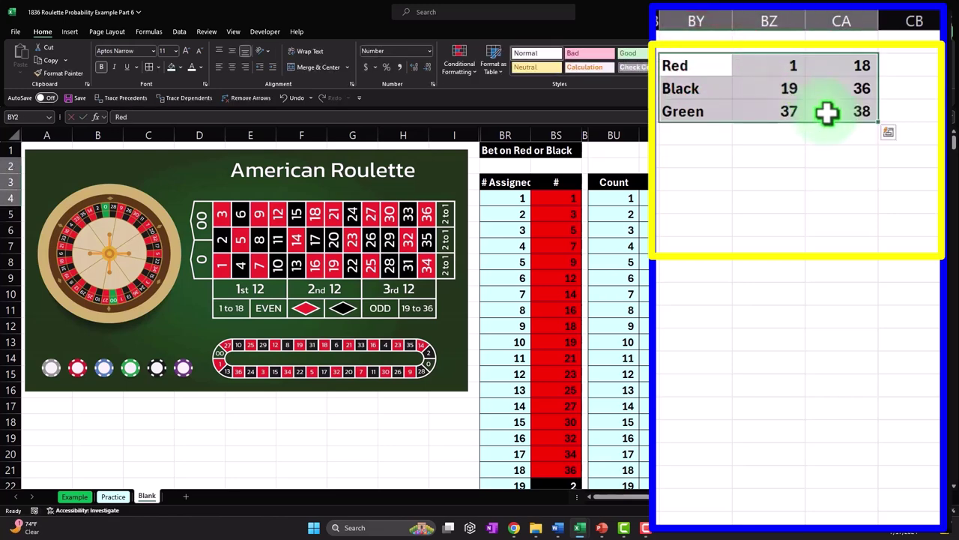
click(149, 67)
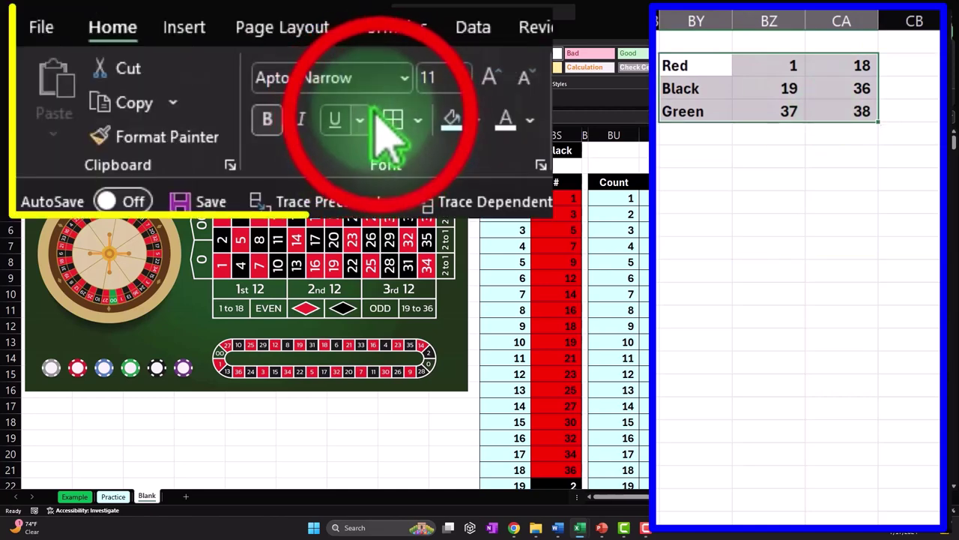
click(452, 121)
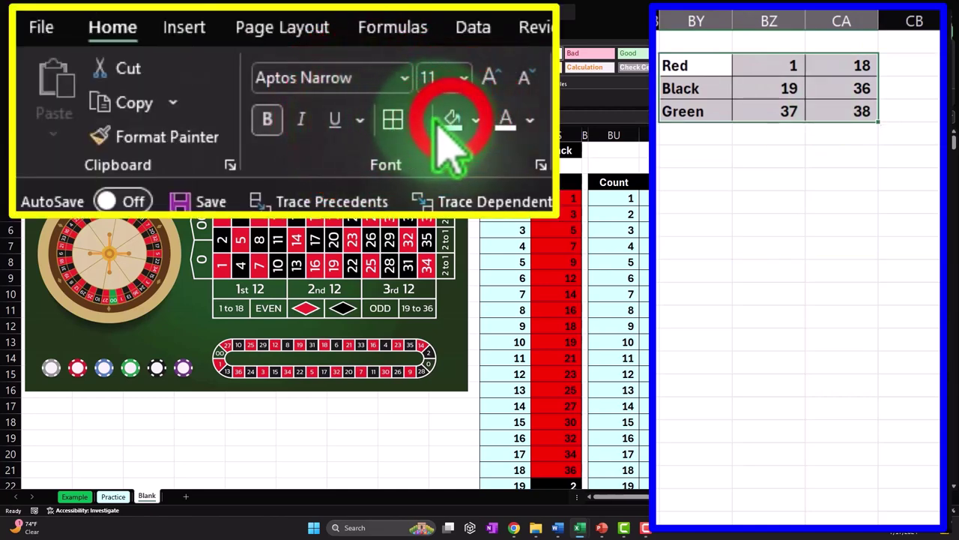
click(741, 193)
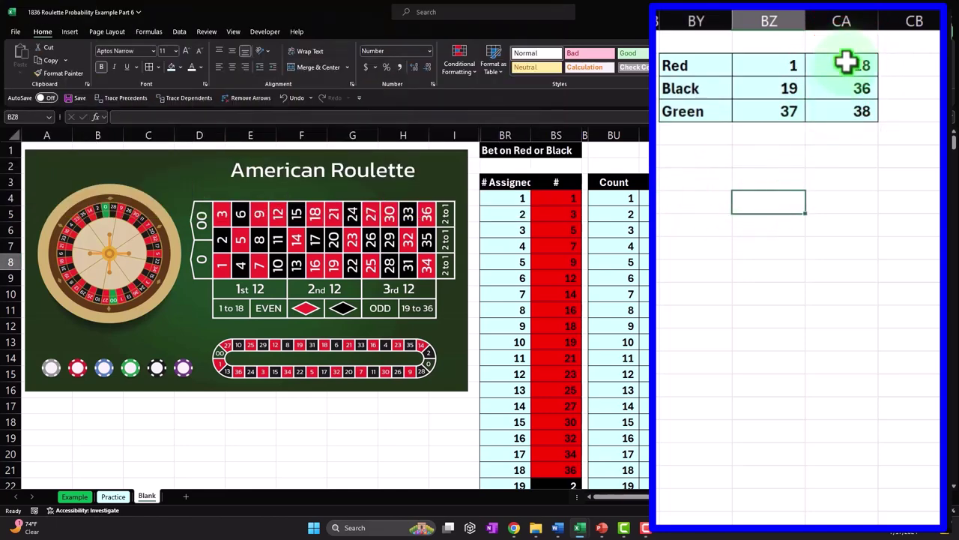
Step: Copy column BX's narrow spacer formatting onto column CB with Format Painter
drag(848, 65, 850, 104)
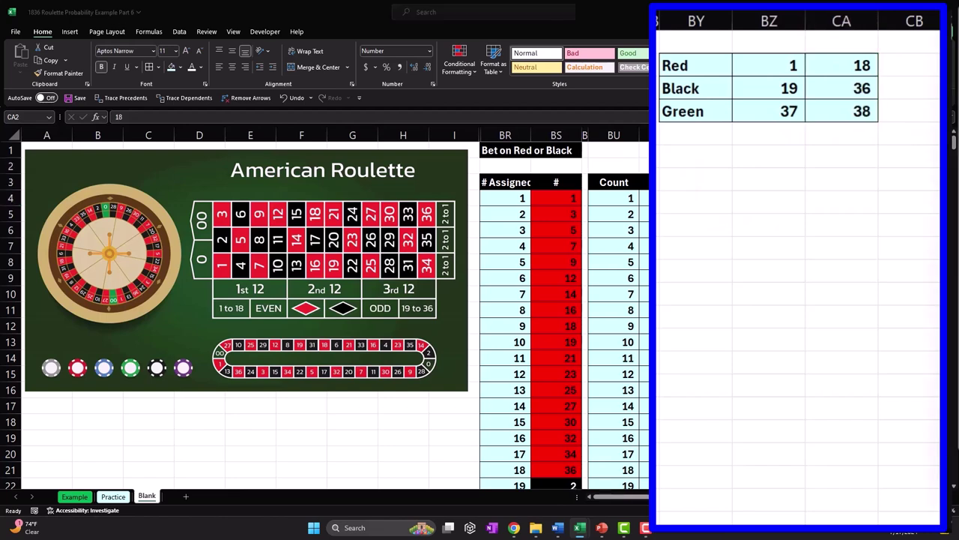
click(775, 140)
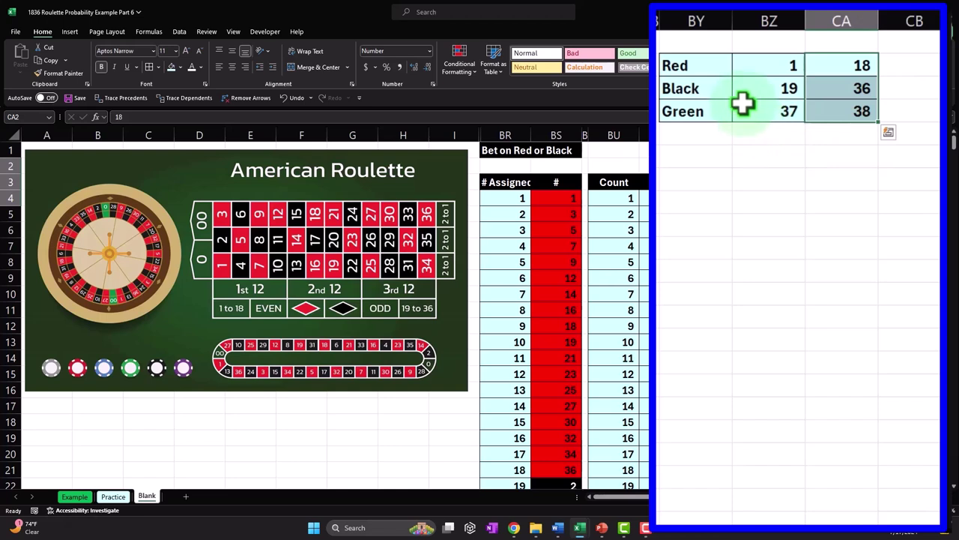
click(664, 22)
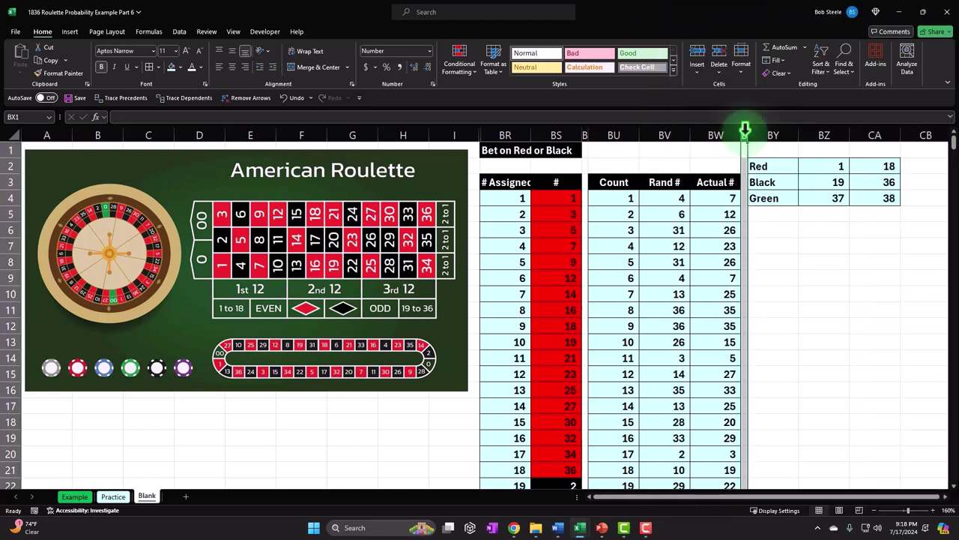
click(51, 73)
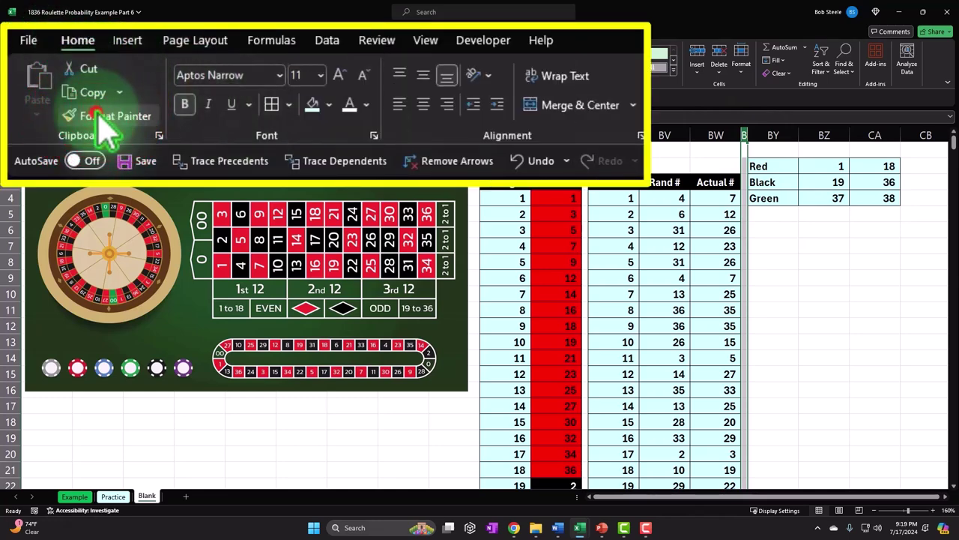
drag(915, 142, 911, 134)
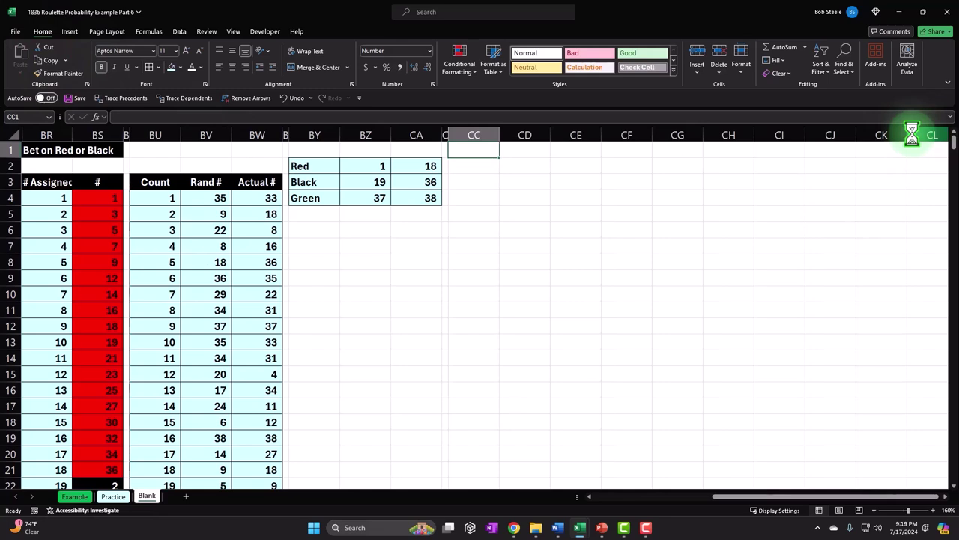
Step: Type the headings Buckets, Category, Count and % across CC2:CF2
key(Return)
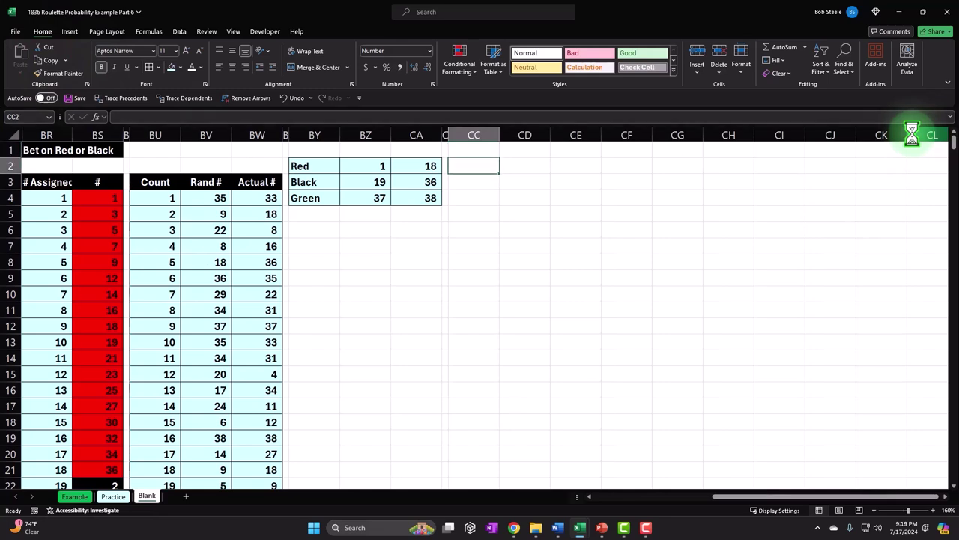
text(Cou)
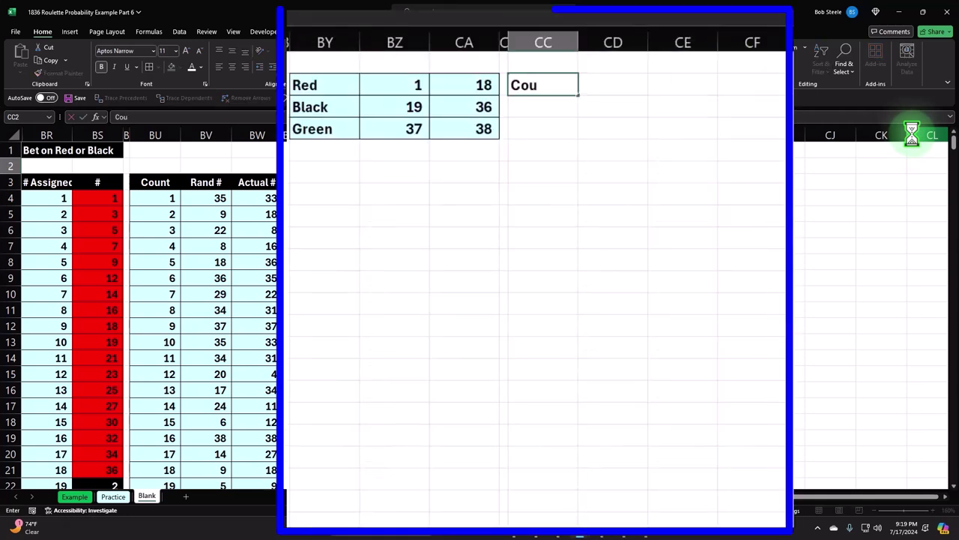
text(n)
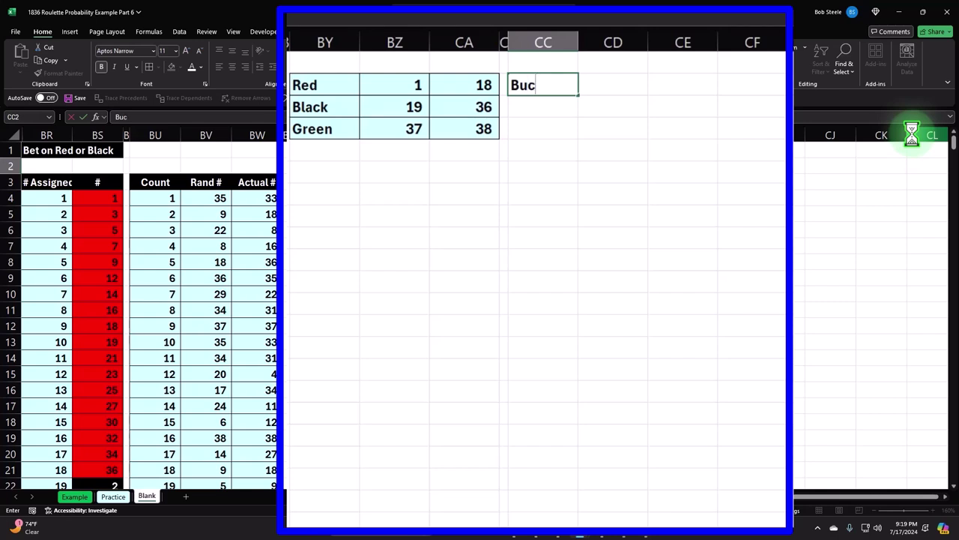
text(ts)
key(Tab)
text(C)
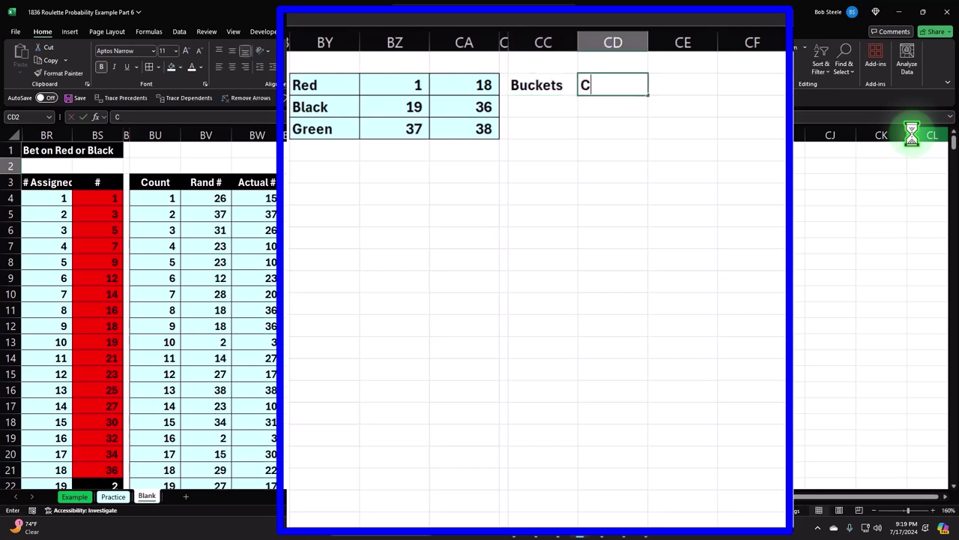
text(ategory)
key(Tab)
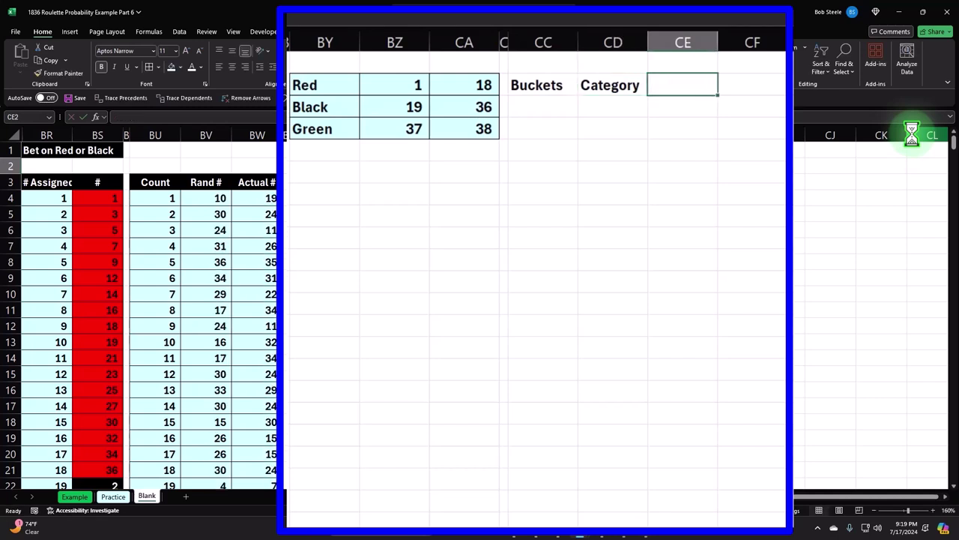
text(Count)
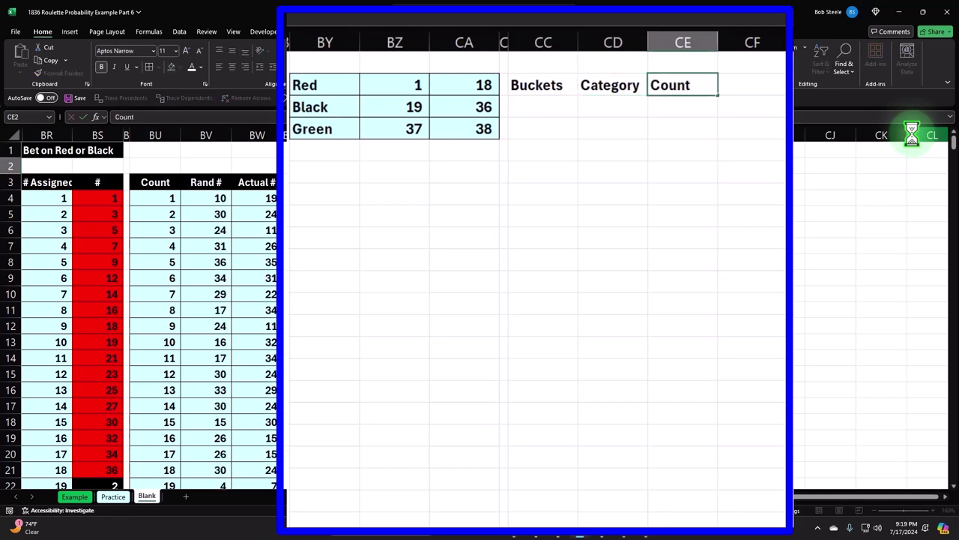
key(Tab)
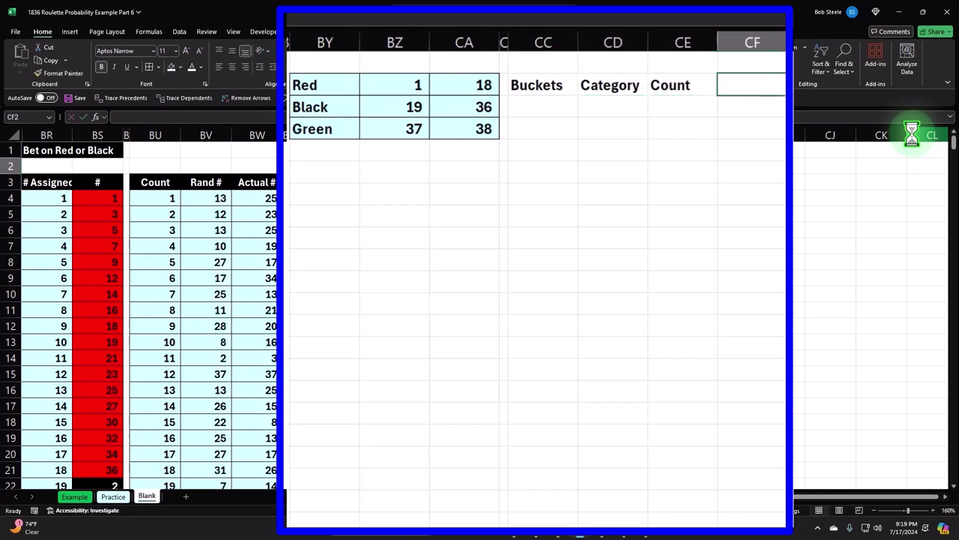
text(%)
key(Return)
Step: Fill the header row black and centre its text
key(Up)
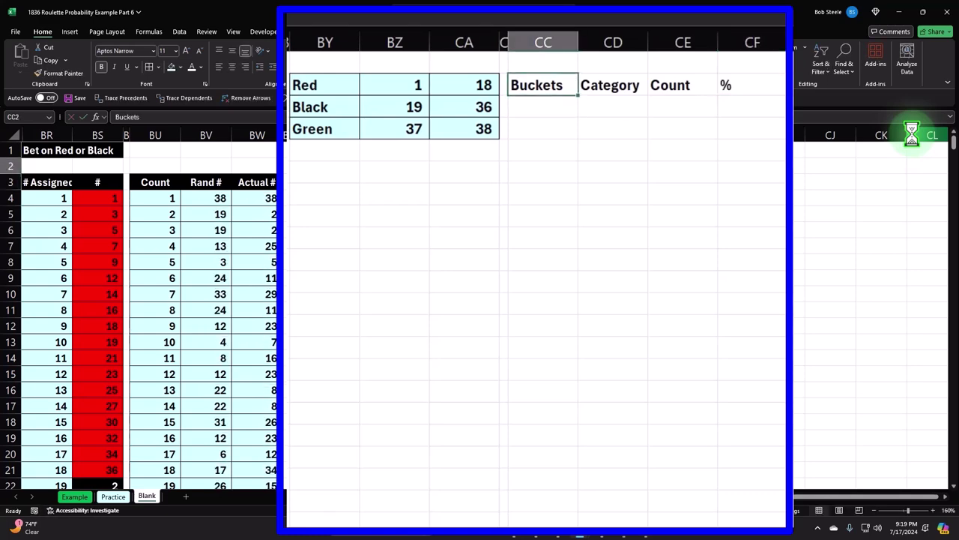
key(shift+Right)
key(shift+Right)
key(shift+Right)
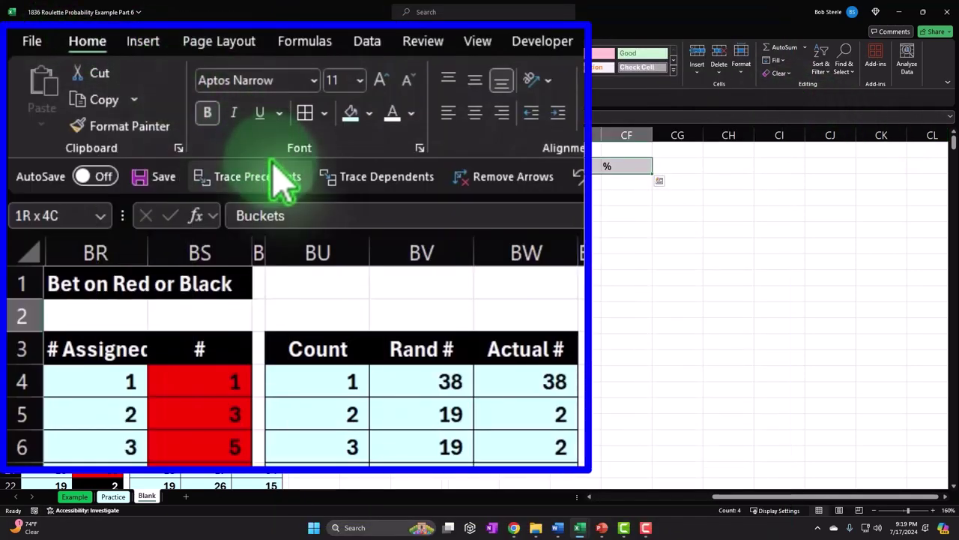
click(352, 113)
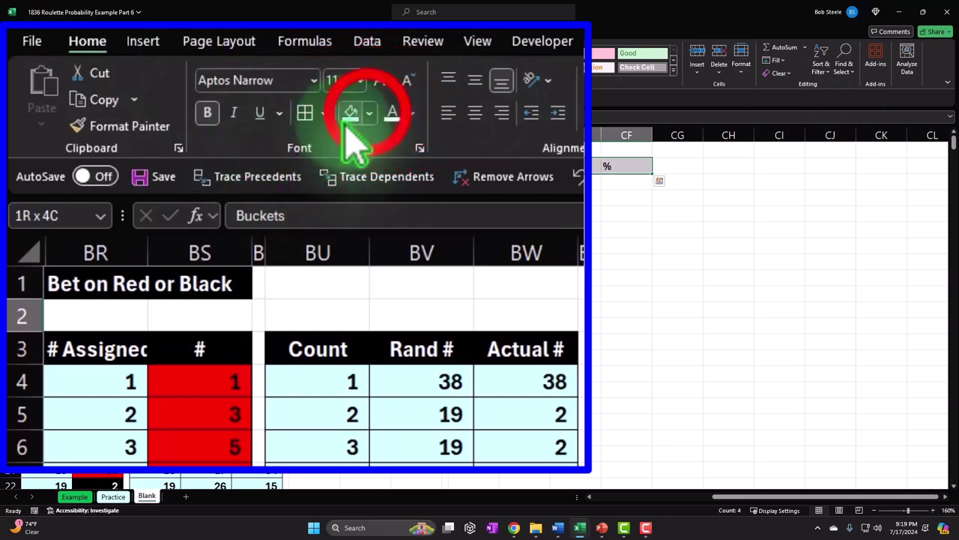
click(364, 164)
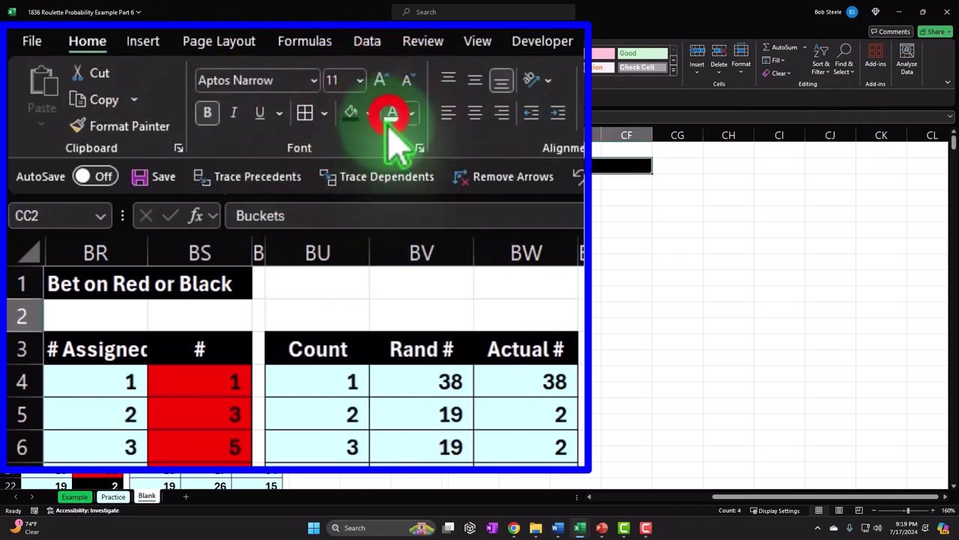
click(474, 116)
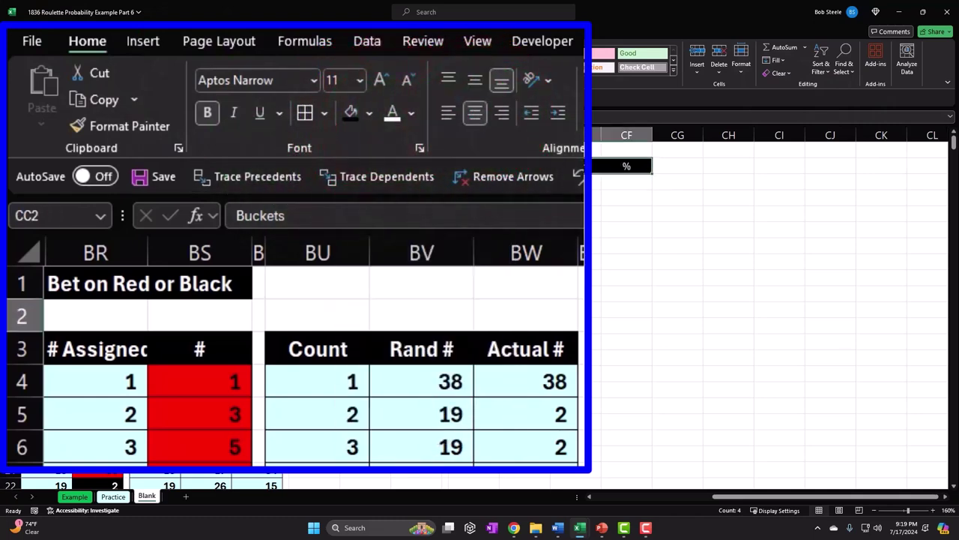
click(476, 185)
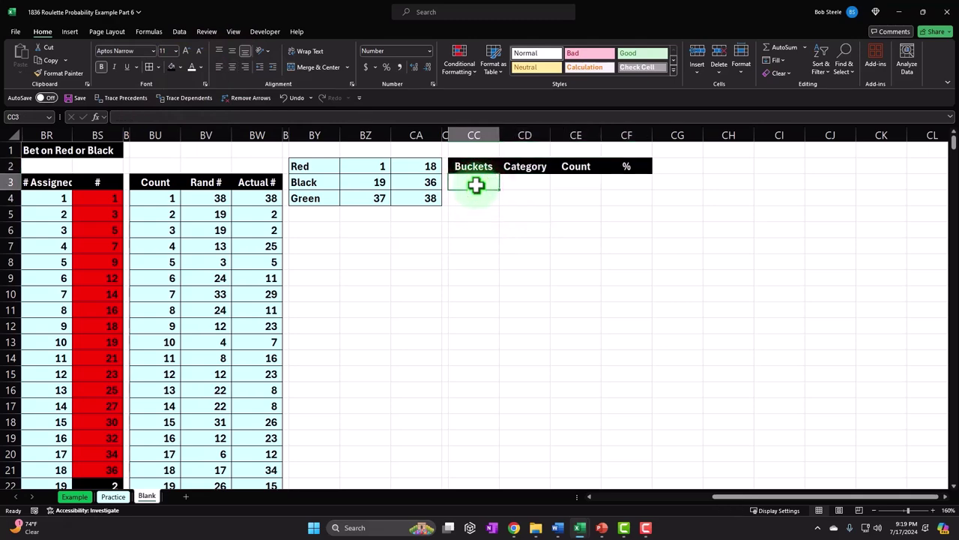
Step: Fill the Buckets column with upper bounds 18, 36, 38 and an Over entry
text(=18)
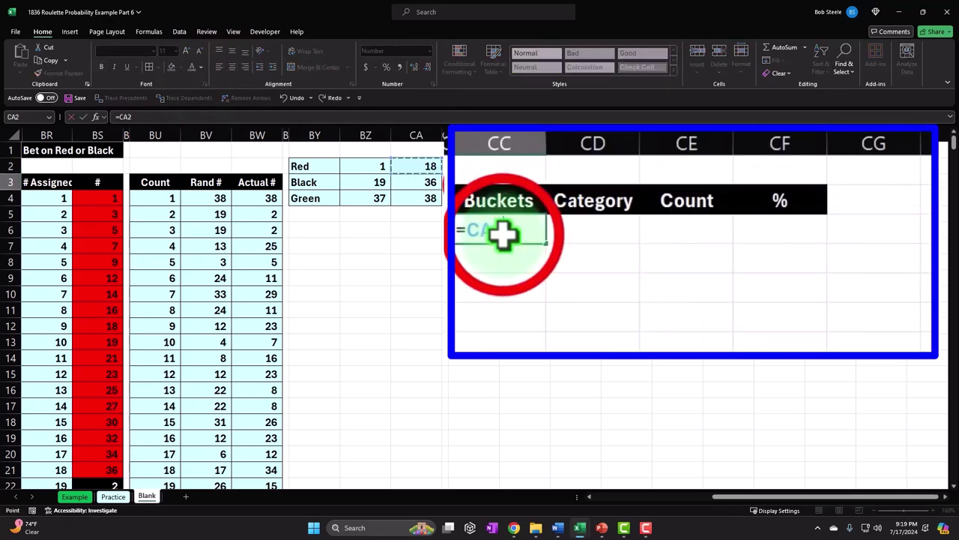
key(Return)
click(502, 234)
drag(545, 243, 550, 301)
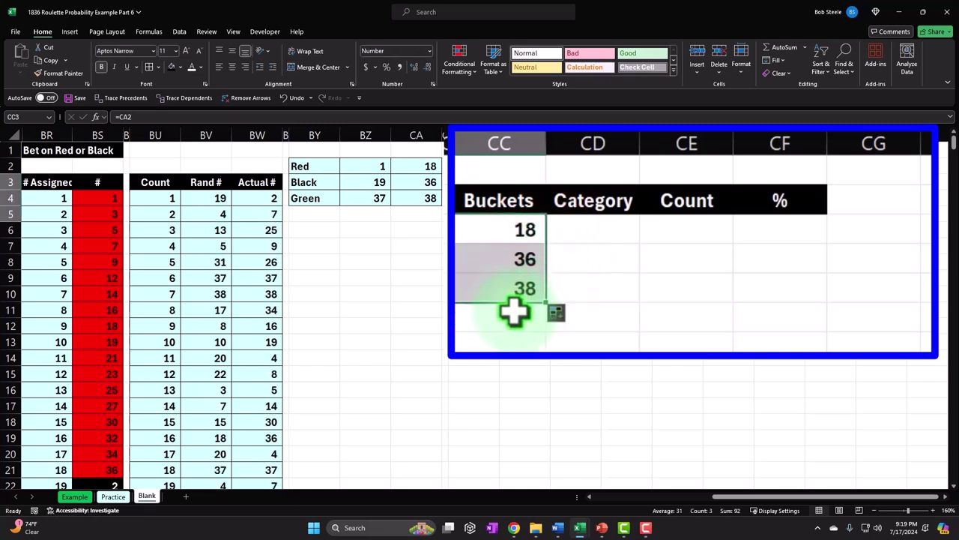
click(514, 311)
text(Over)
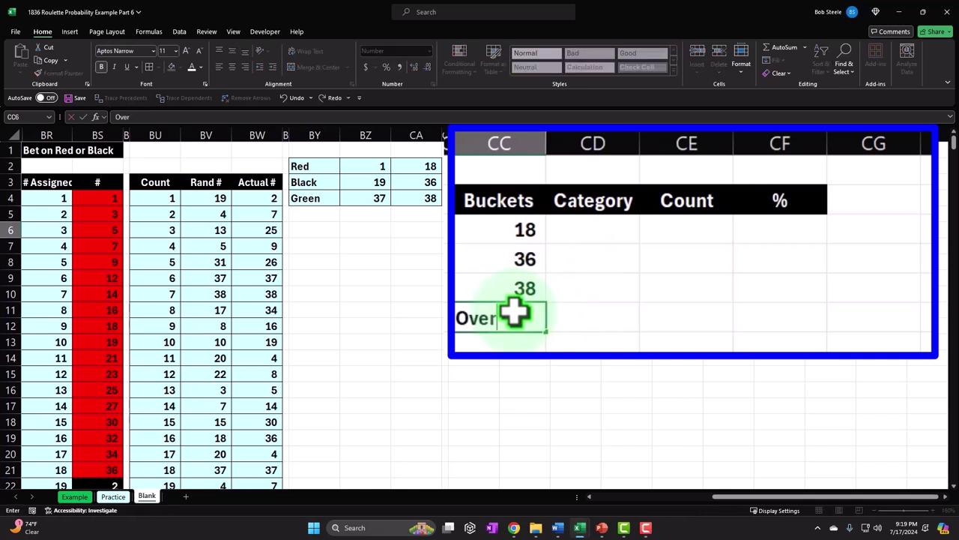
key(Return)
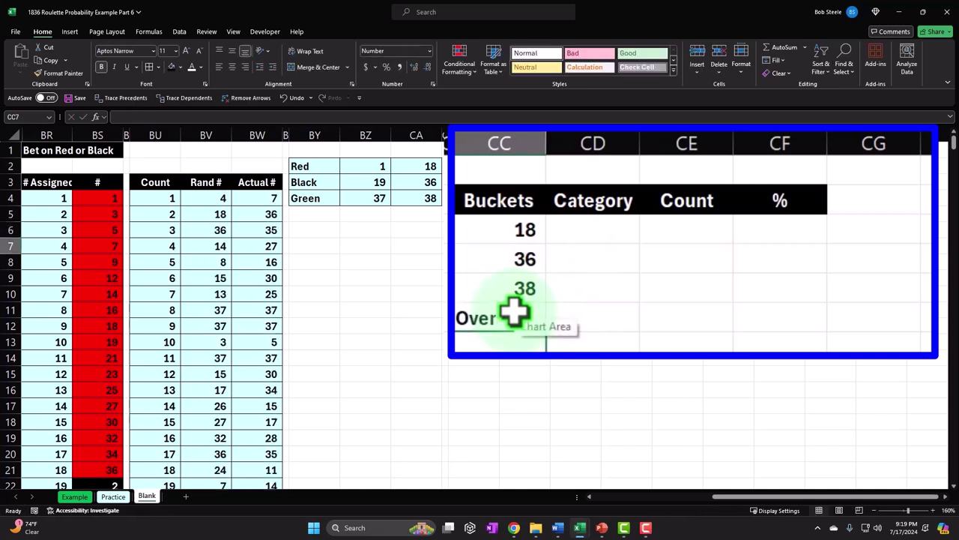
Step: Label the categories Red, Black and Green beside the buckets
key(Right)
key(Up)
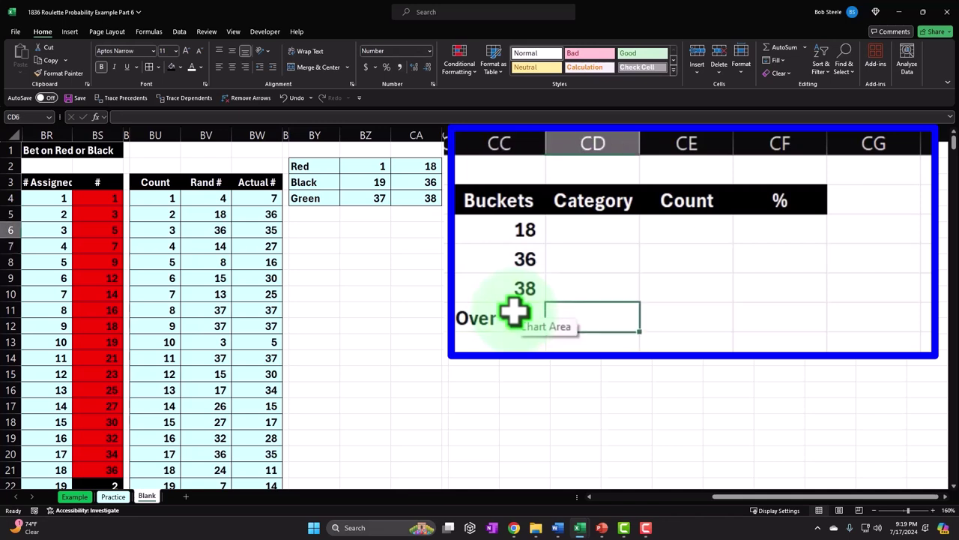
key(Up)
key(Up)
key(Up)
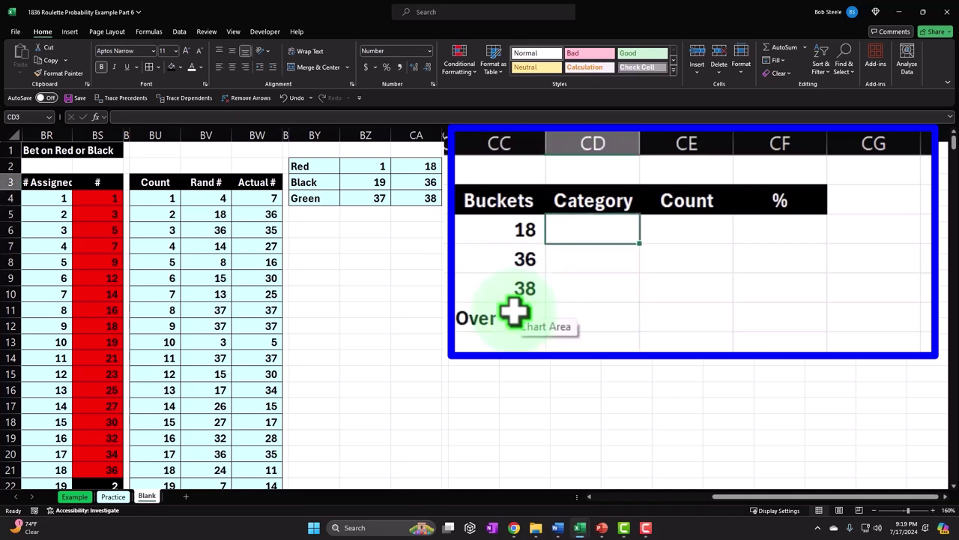
text(Red)
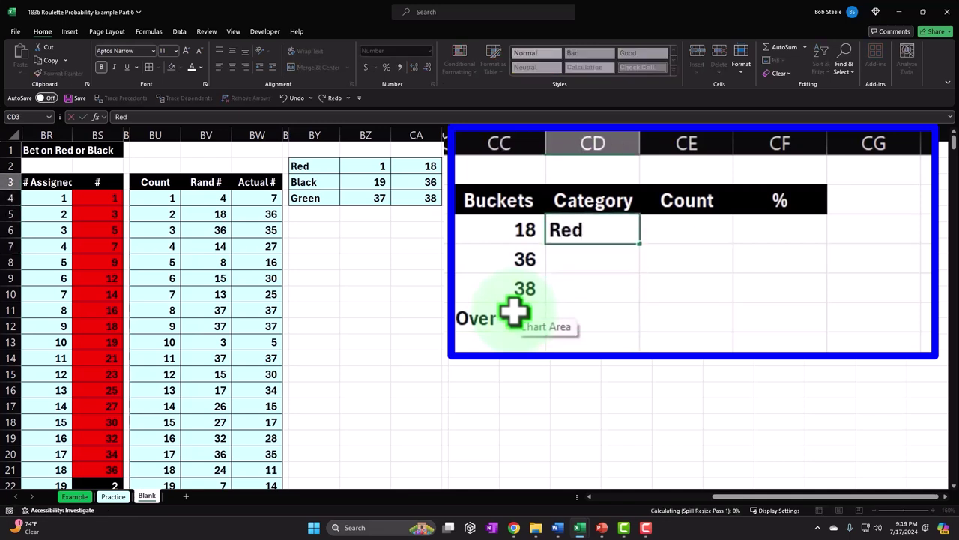
key(Return)
text(Black)
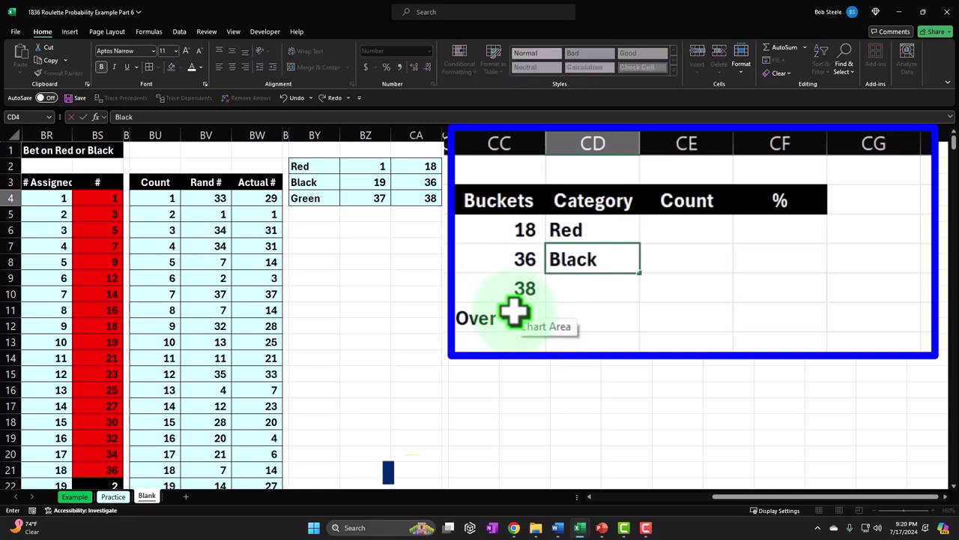
key(Return)
text(Green)
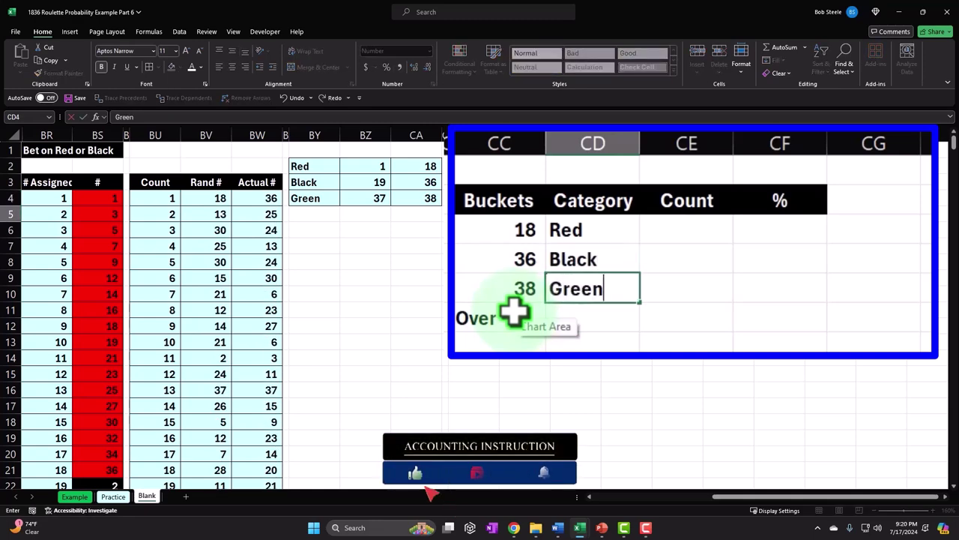
key(Tab)
key(Up)
key(Up)
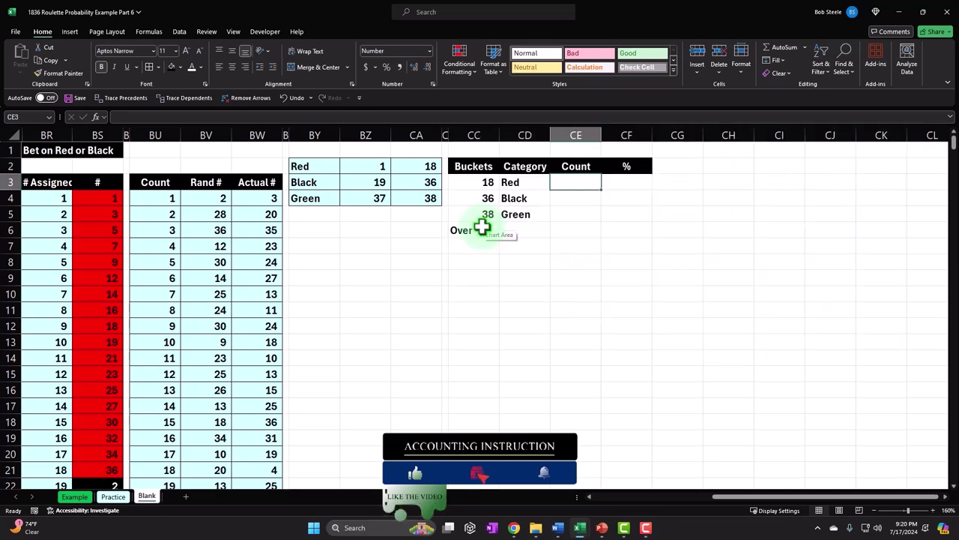
Step: Review the random spin numbers and the red roulette number columns
key(Left)
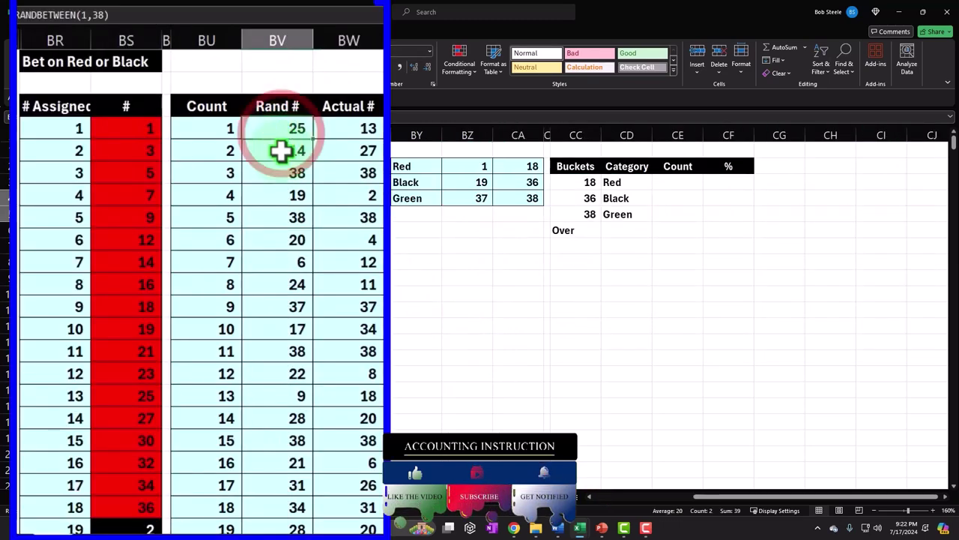
drag(281, 150, 280, 417)
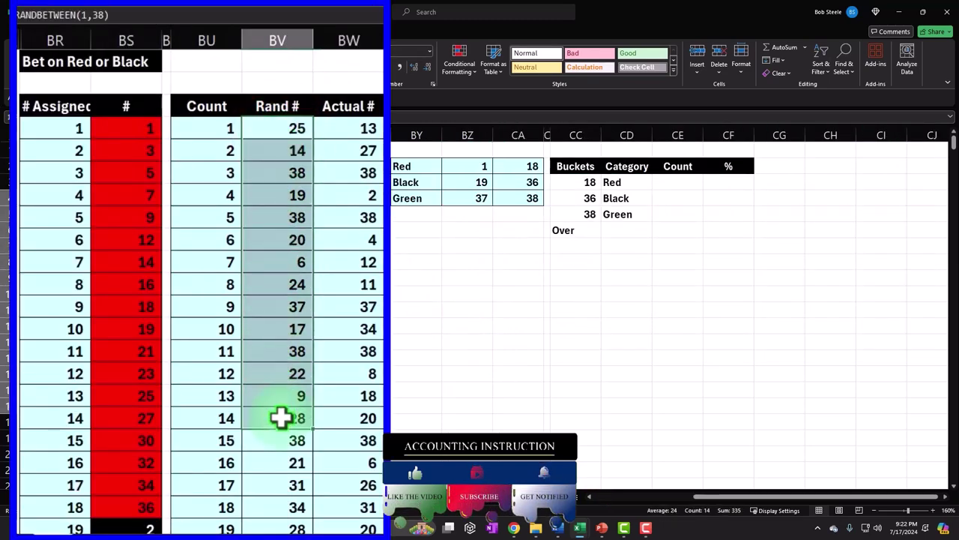
drag(31, 128, 47, 495)
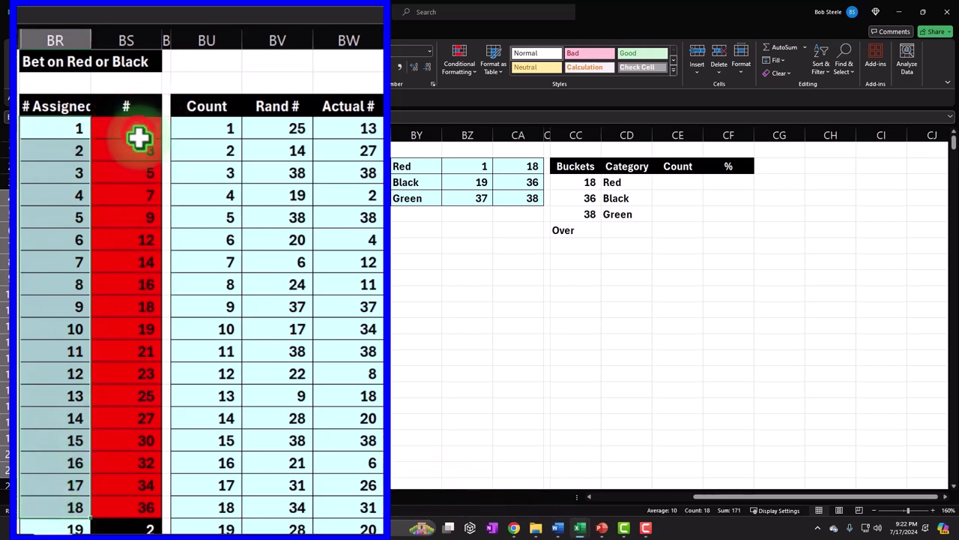
drag(140, 128, 127, 509)
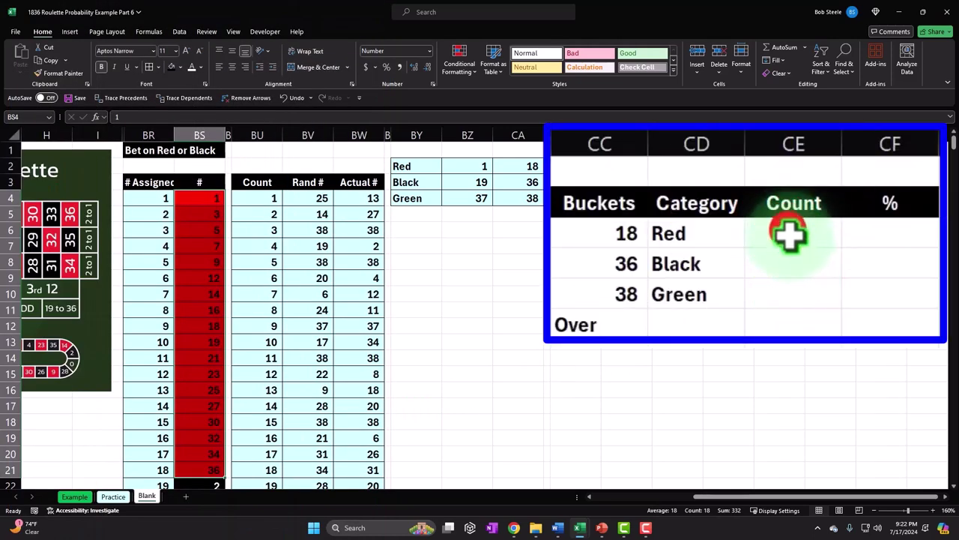
Step: Enter =FREQUENCY(BV4:BV503,CC3:CC5) in CE3 to spill counts Red 243, Black 230, Green 27, Over 0
click(789, 235)
text(=f)
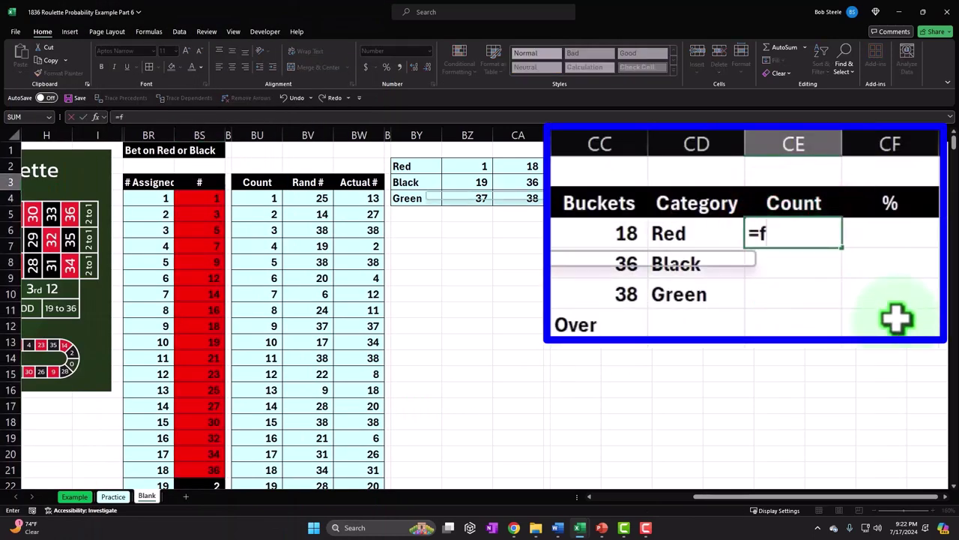
text(re)
key(Tab)
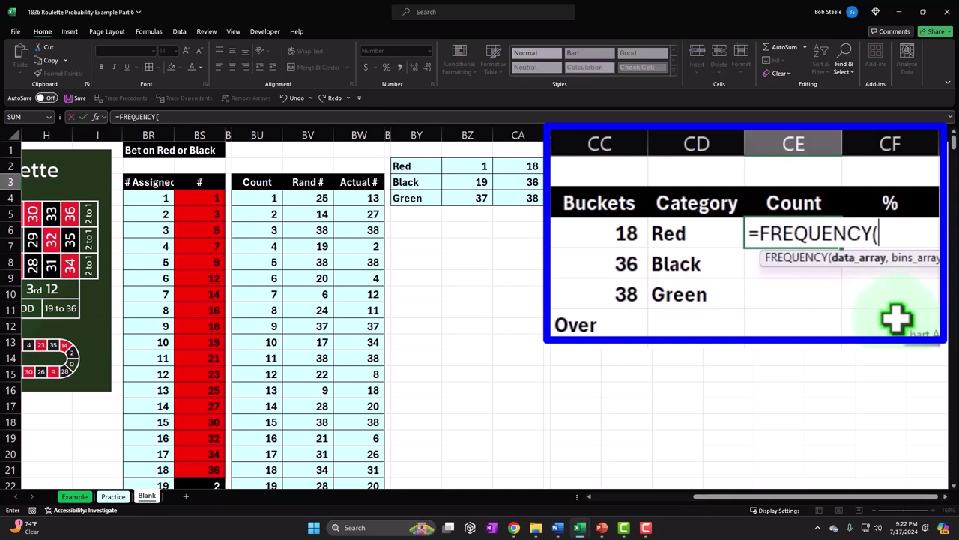
key(Left)
key(Left)
key(Left)
key(Left)
key(Left)
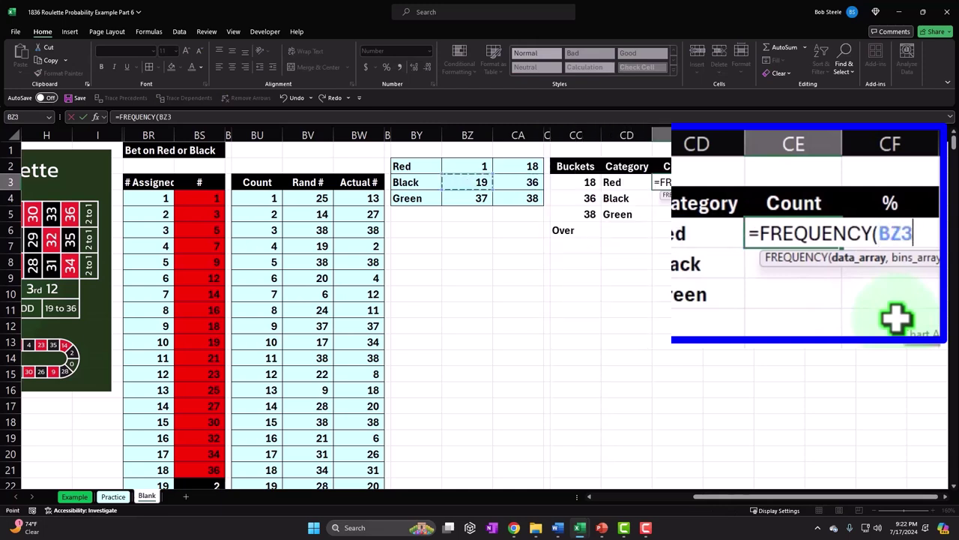
key(Left)
key(Left)
key(Left)
key(Left)
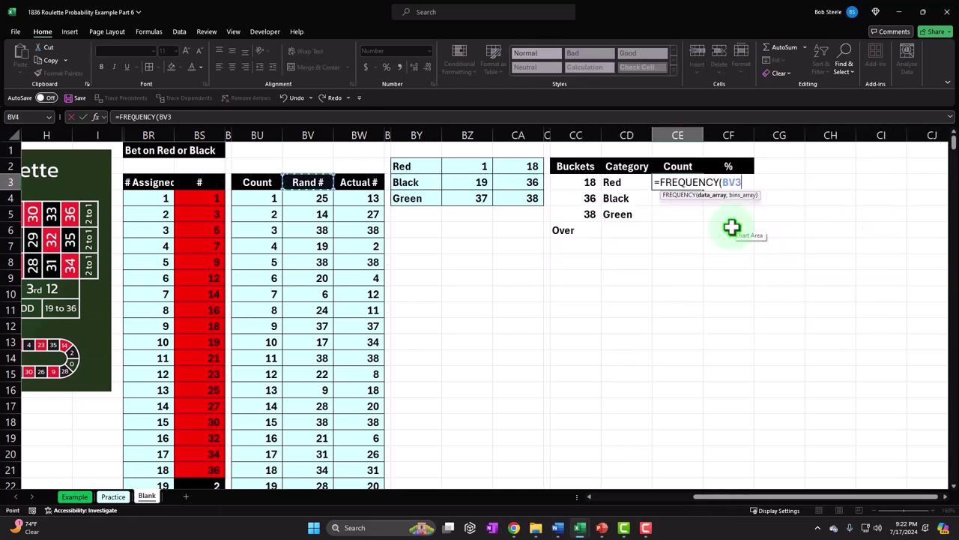
key(Down)
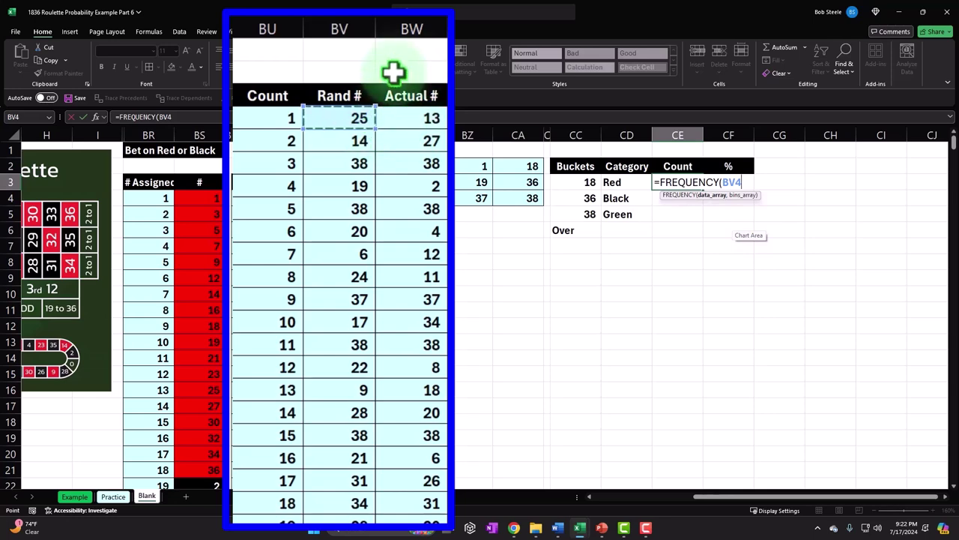
key(ctrl+shift+Down)
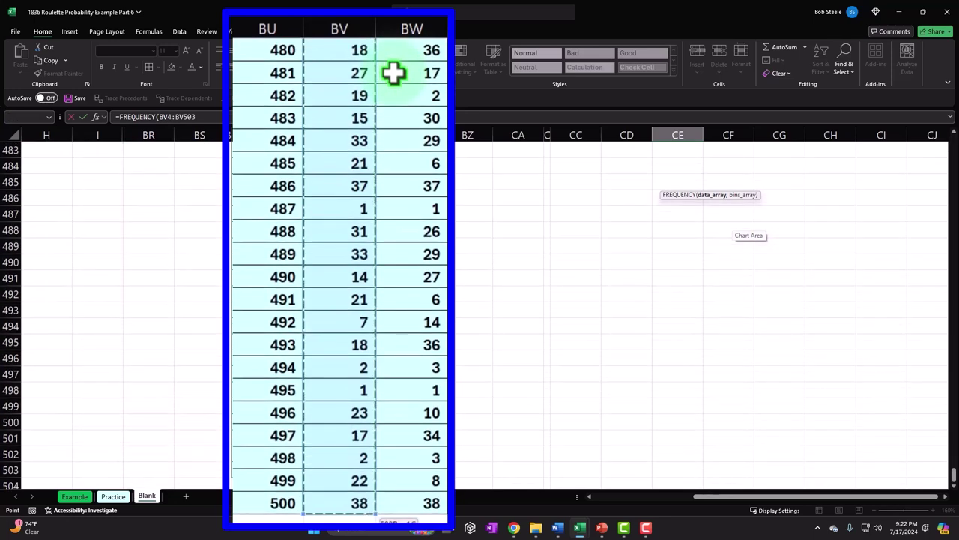
key(ctrl+BackSpace)
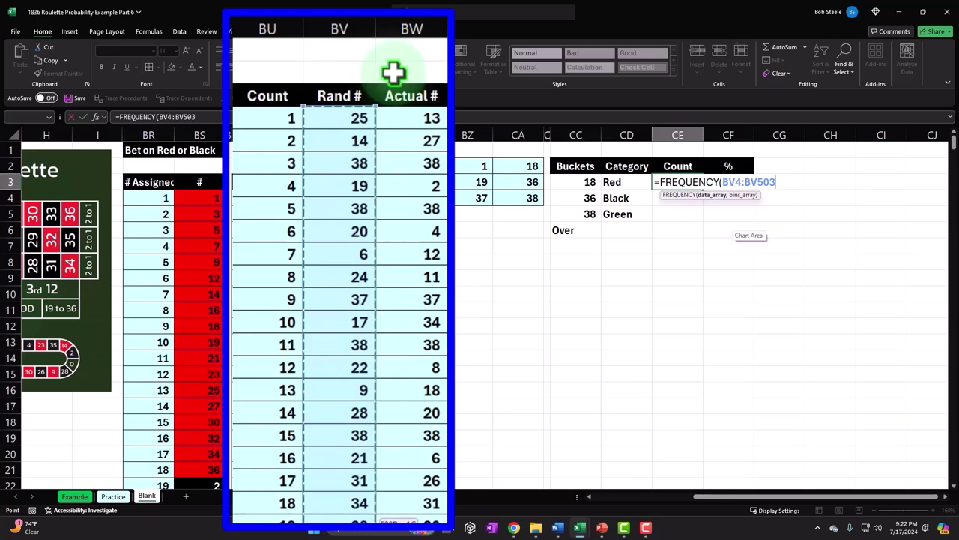
text(,)
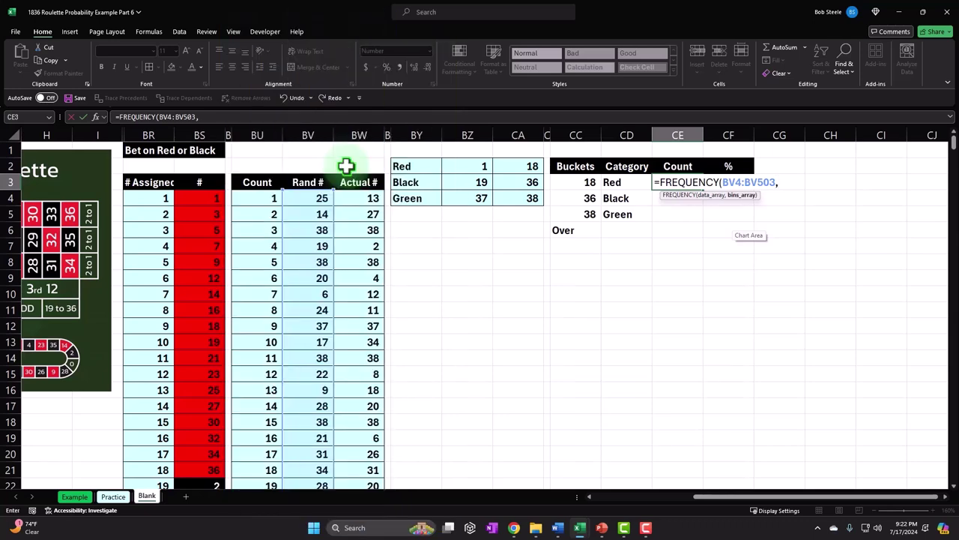
click(577, 183)
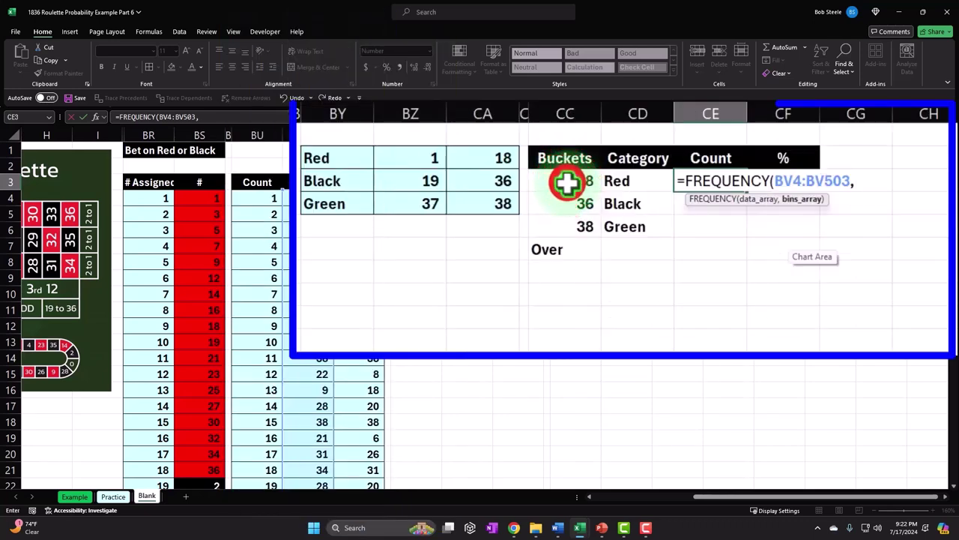
drag(568, 183, 567, 215)
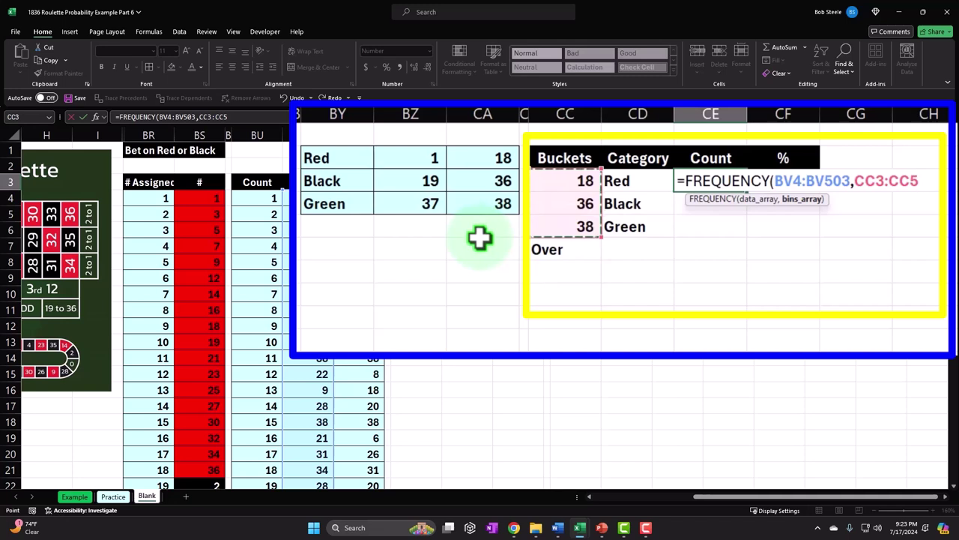
key(Return)
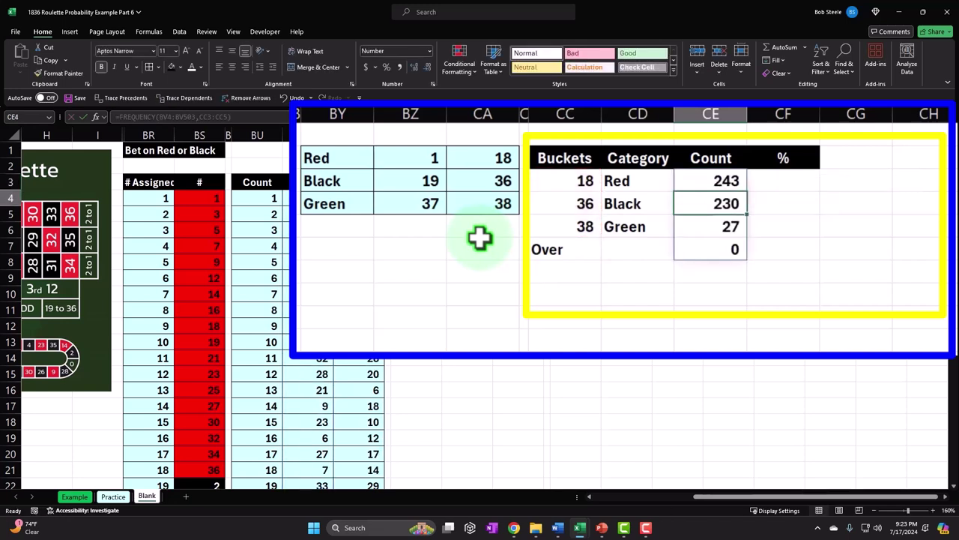
click(632, 181)
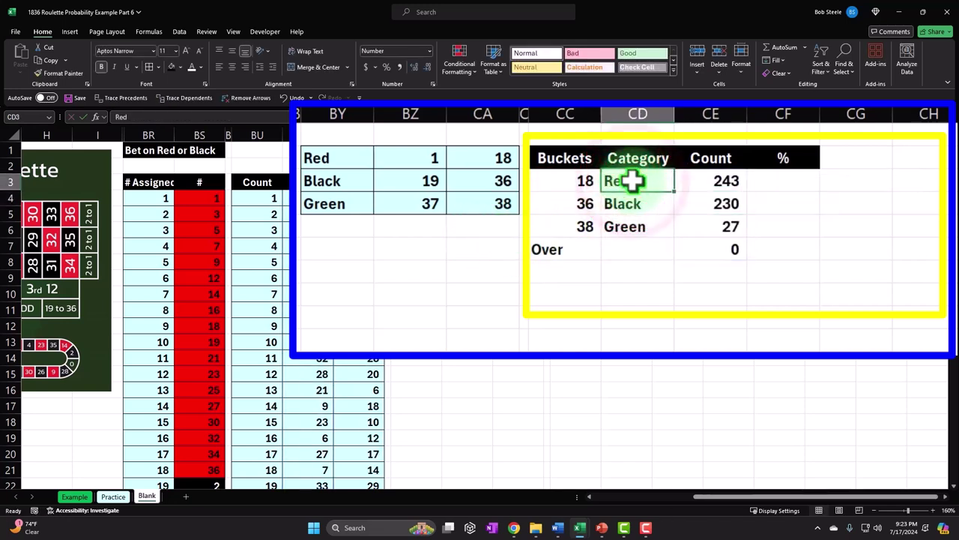
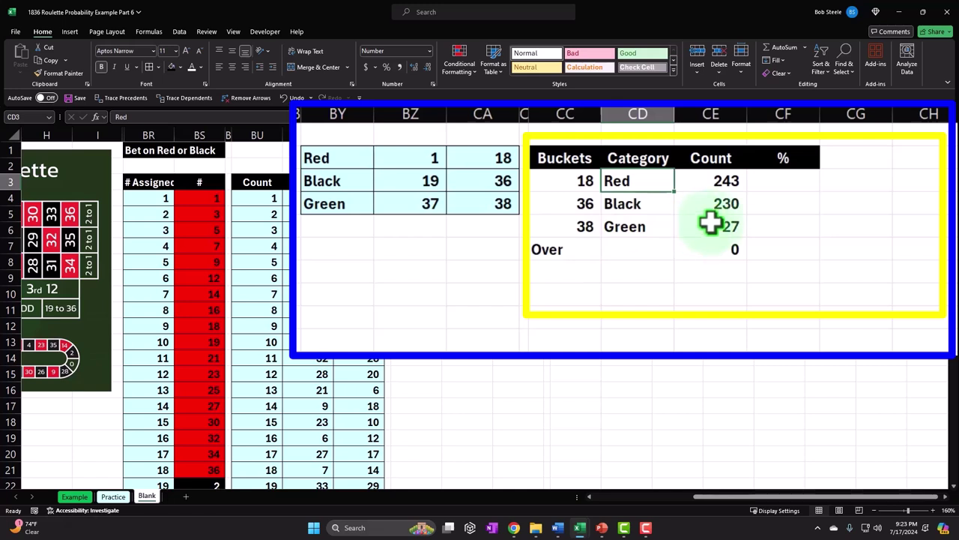
Step: Label CC7 'Total' and sum the colour counts with =SUM(CE3#) to get 500
click(573, 276)
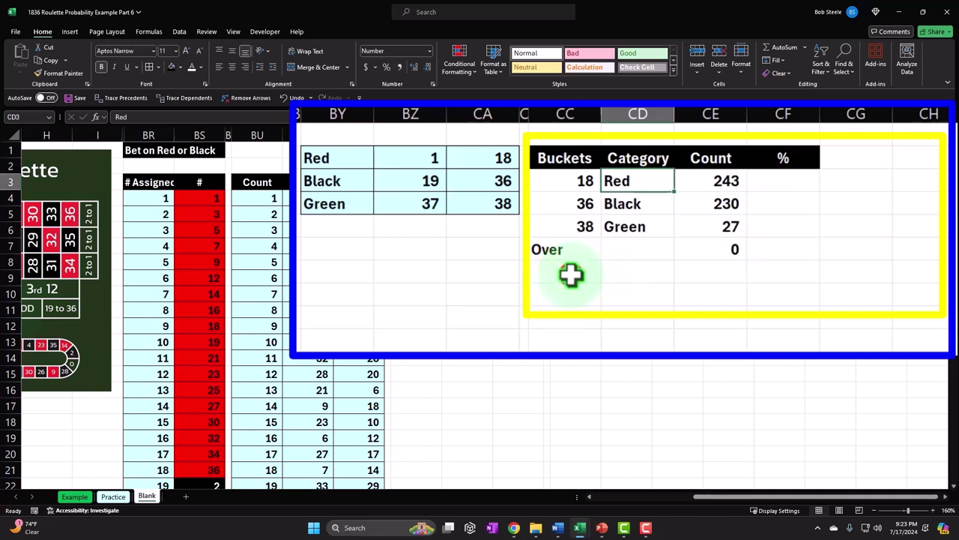
text(Total)
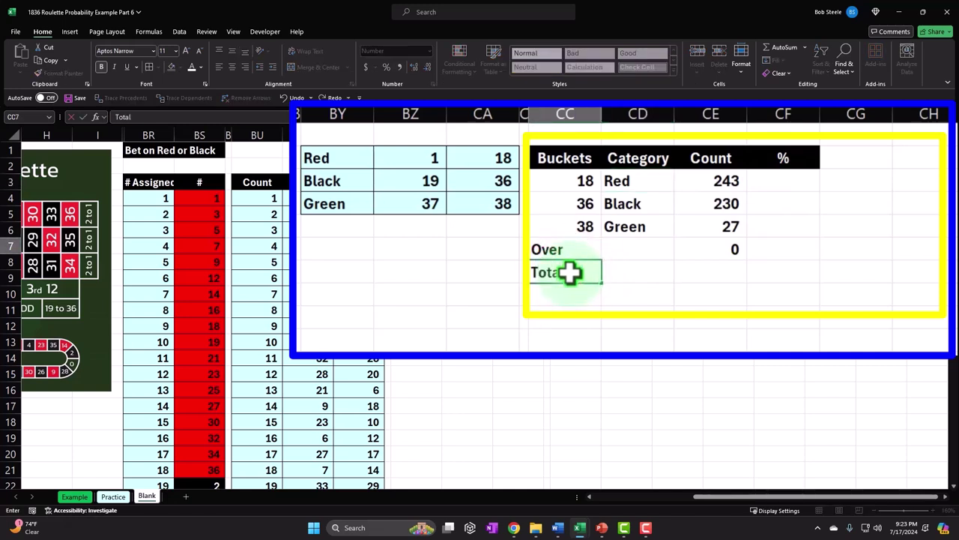
key(Tab)
key(Tab)
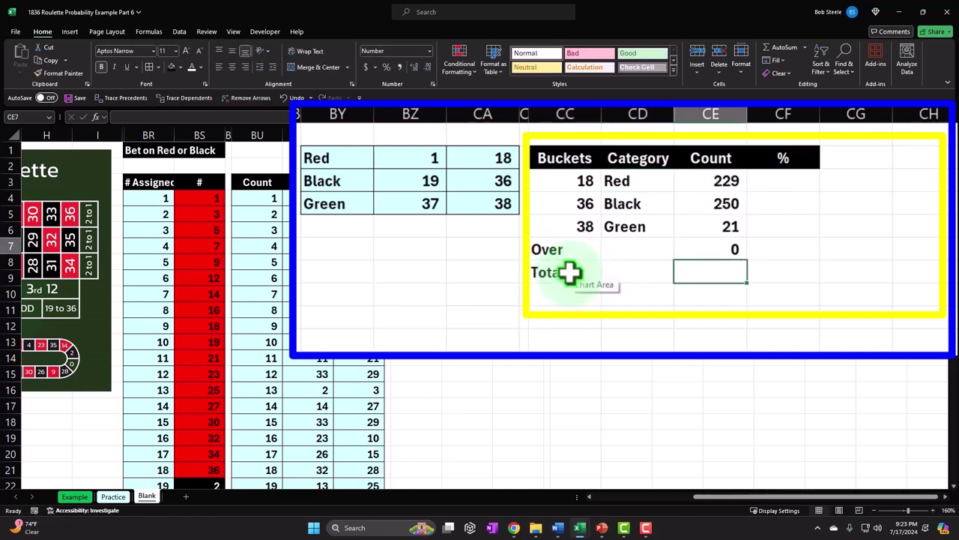
text(=)
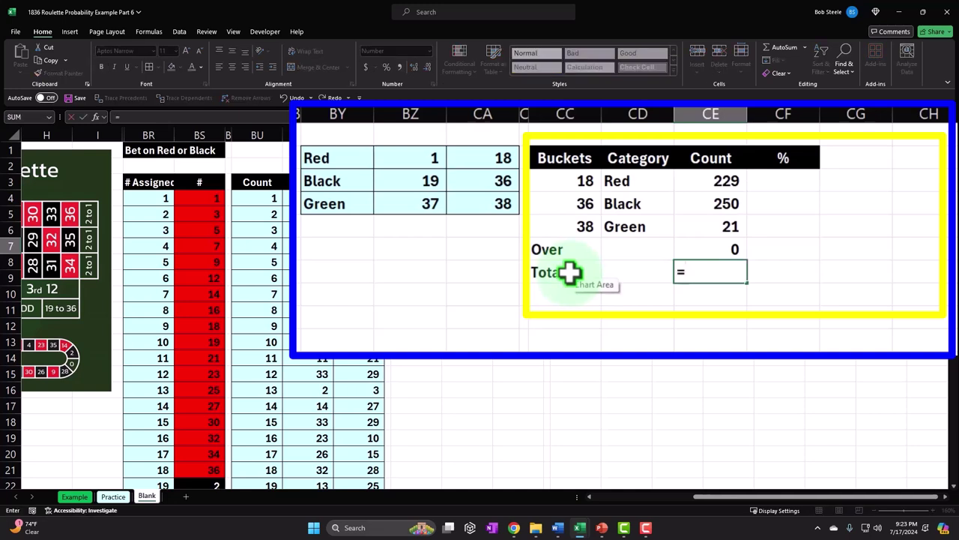
text(sum()
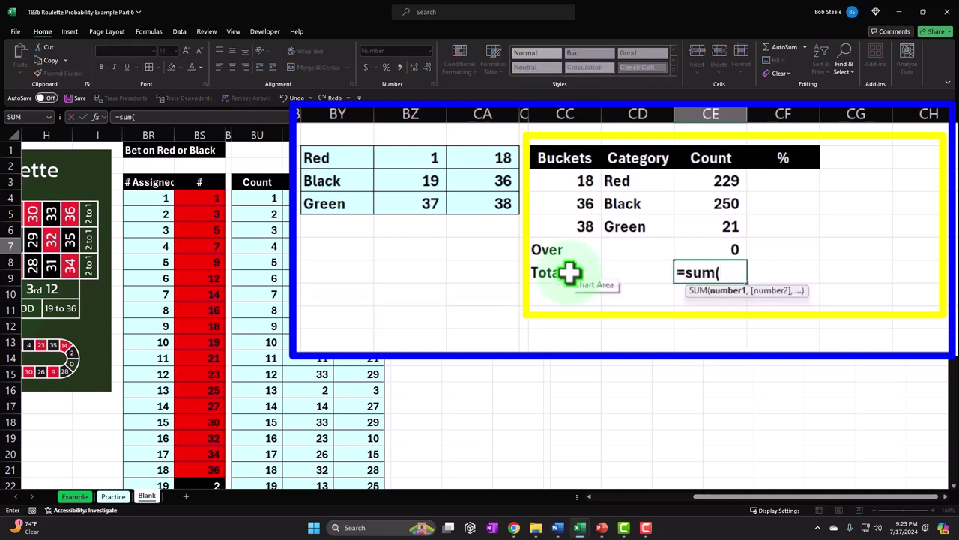
key(Up)
key(shift+Up)
key(shift+Up)
key(shift+Up)
key(shift+Up)
key(ctrl+Return)
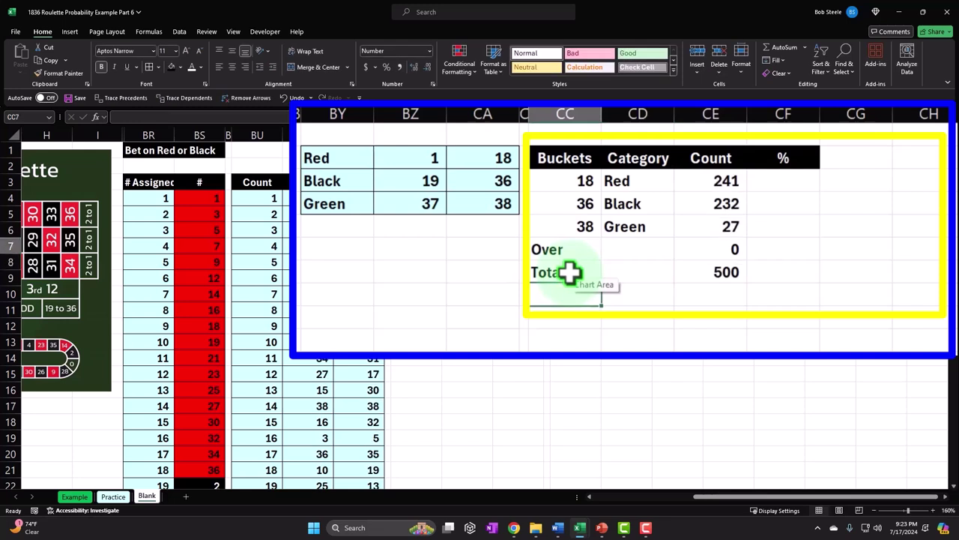
Step: Inspect the Red count's FREQUENCY formula without changing it, then return to the Total
click(707, 188)
double_click(707, 187)
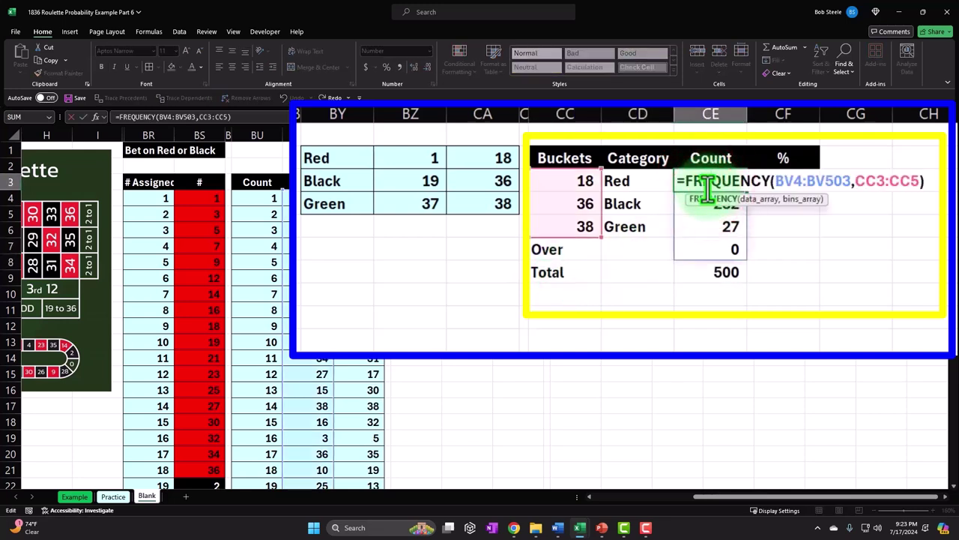
key(Return)
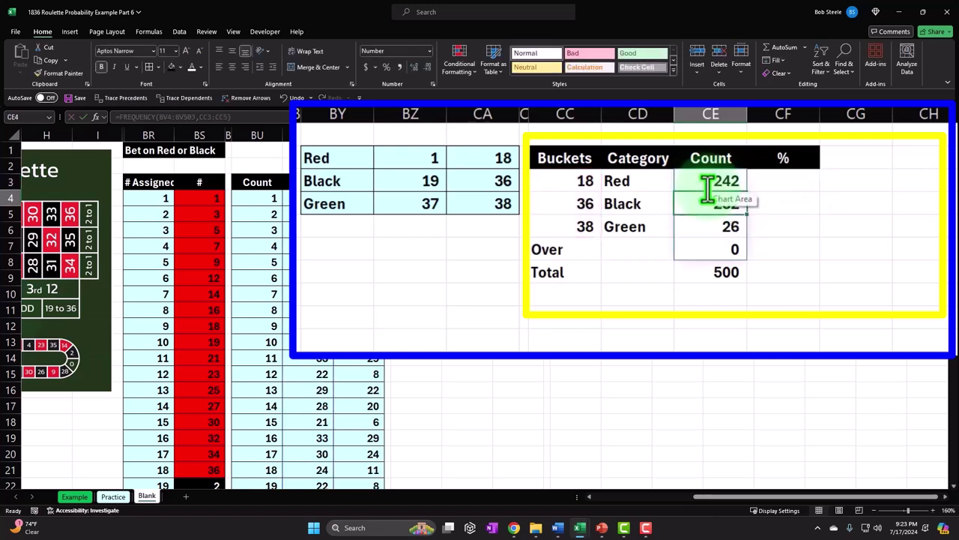
key(Down)
key(Down)
key(Down)
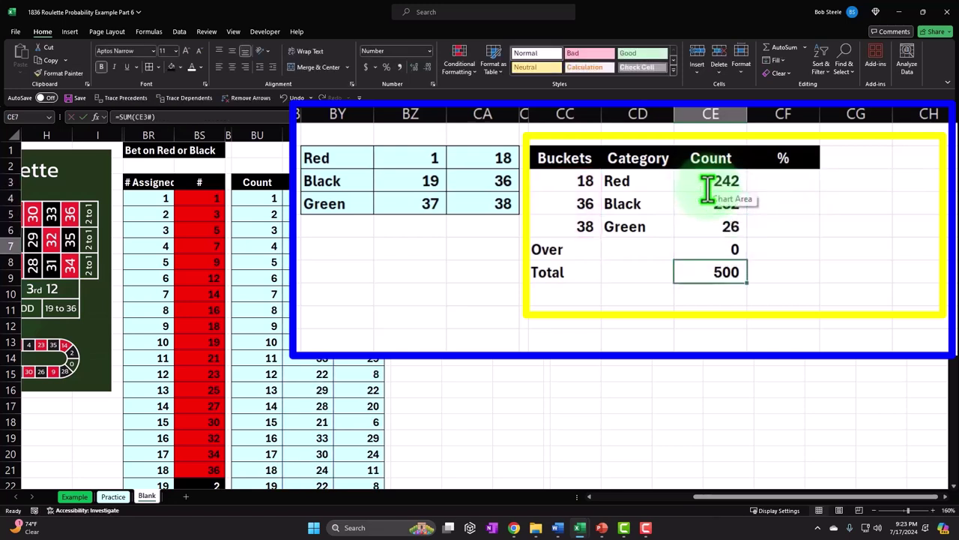
Step: Enter =CE3/$CE$7 in CF3 for the Red share of spins
key(Right)
key(Up)
key(Up)
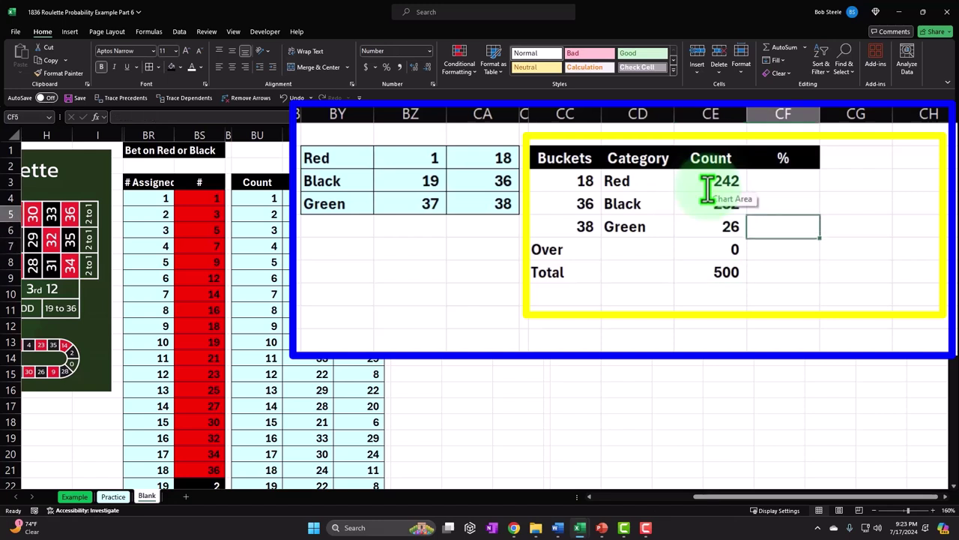
key(Up)
key(Up)
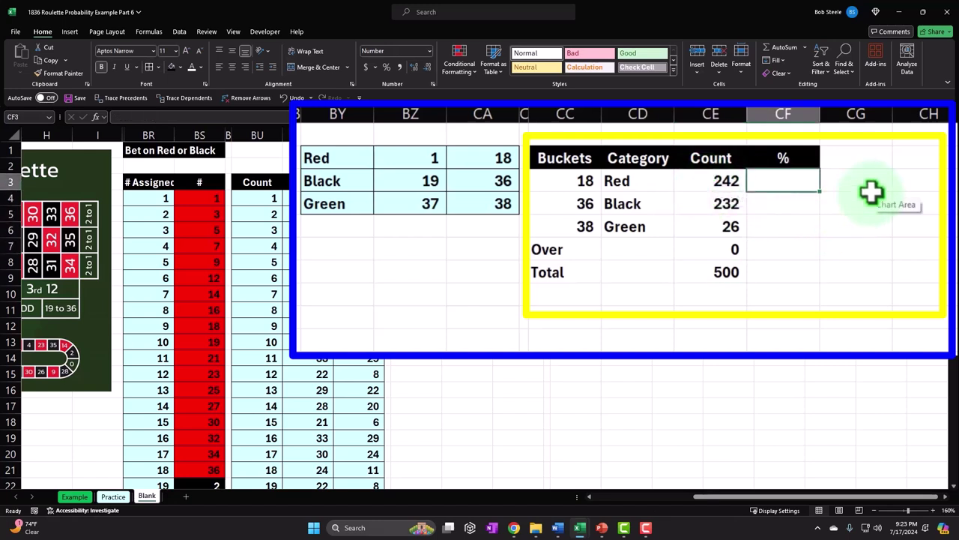
text(=)
key(Left)
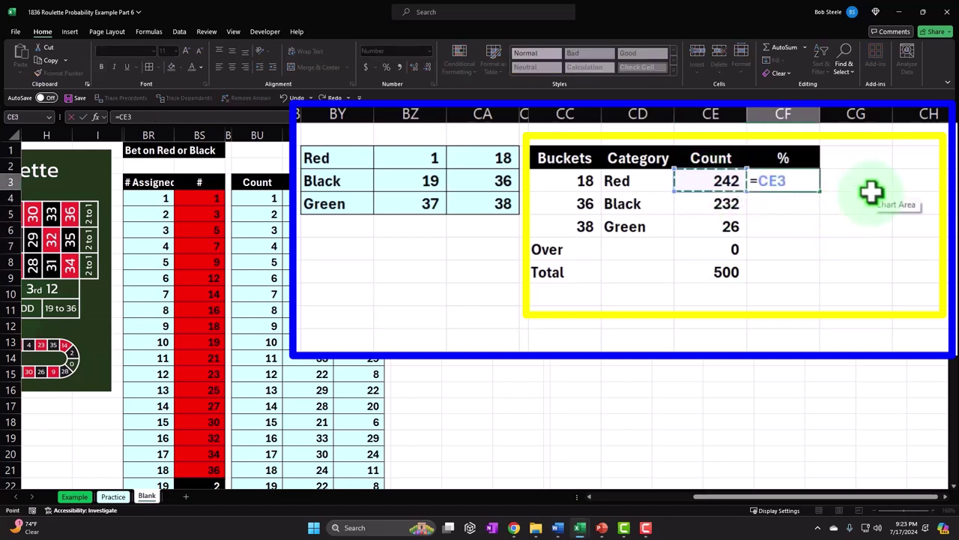
text(/)
key(Down)
key(Down)
key(Down)
key(Down)
key(Left)
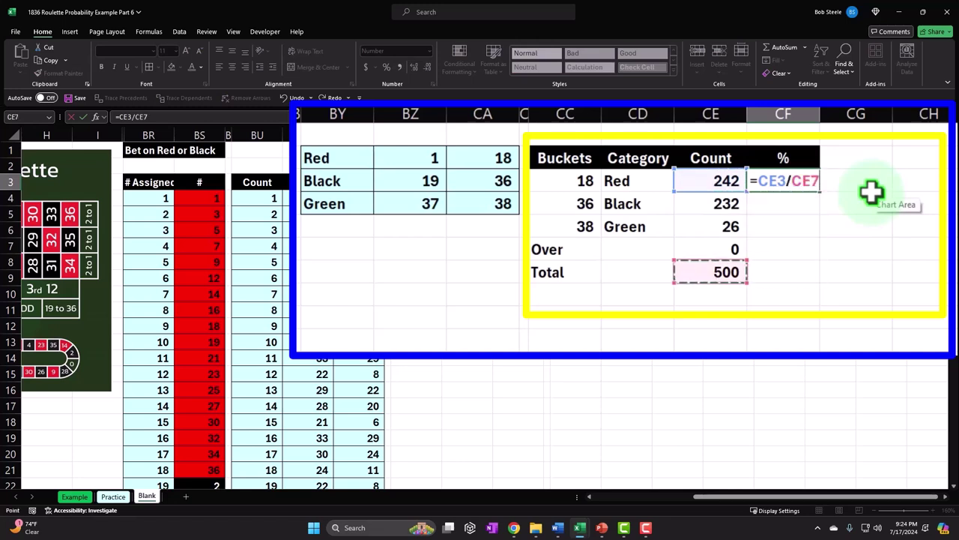
key(F4)
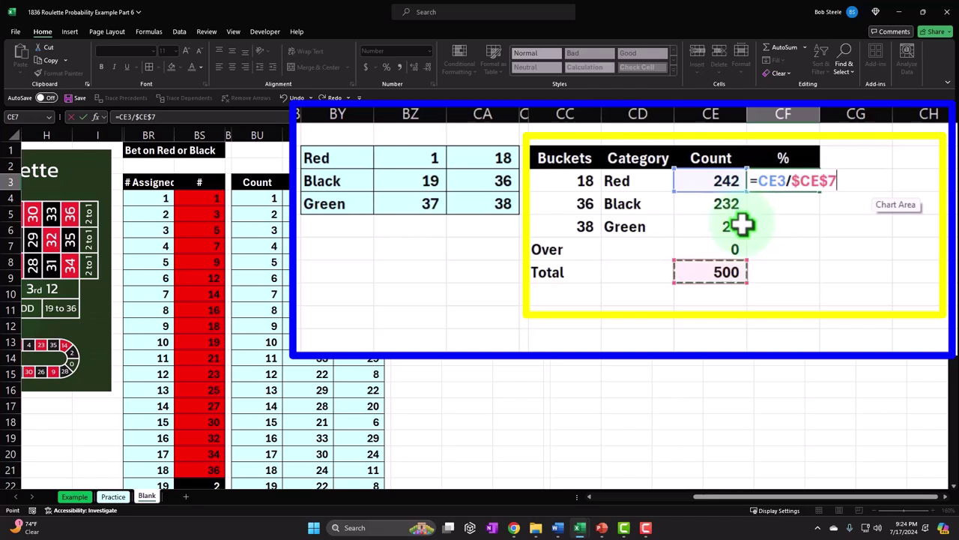
key(Return)
Step: Format the Red share as a percentage with two decimals and fill it down through Over
click(778, 180)
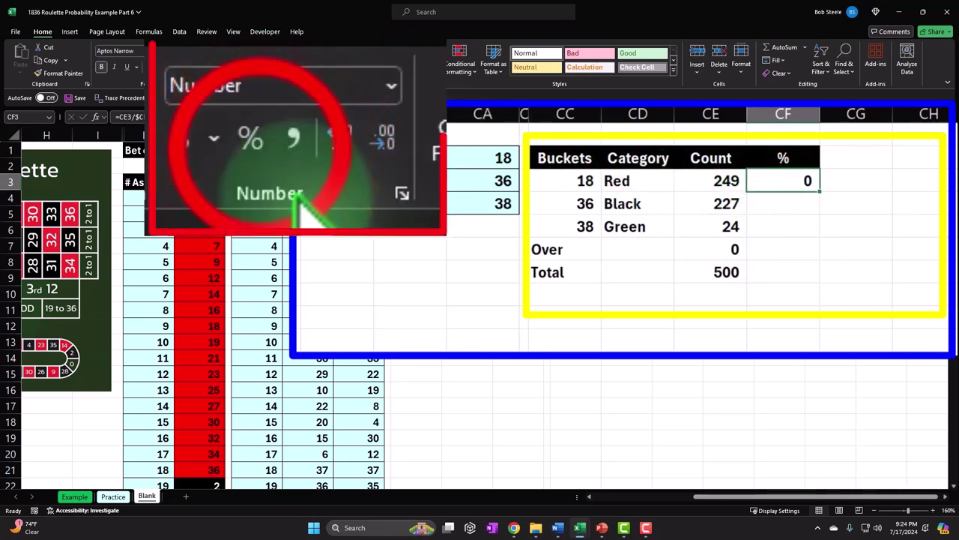
click(387, 68)
click(422, 68)
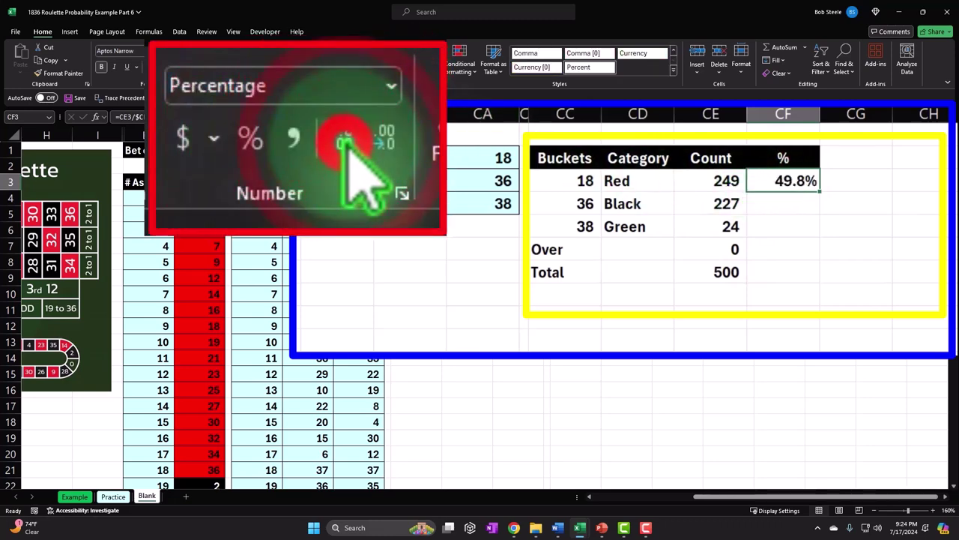
click(422, 67)
click(823, 192)
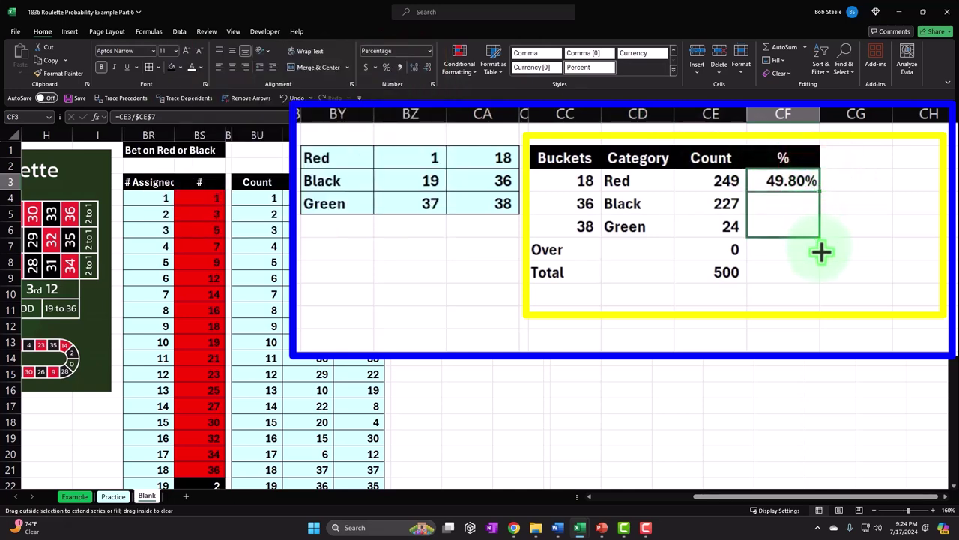
drag(823, 193, 822, 251)
Step: Total the percentages with =SUM(CF3:CF6) in CF7, formatted to show 100.00%
click(815, 273)
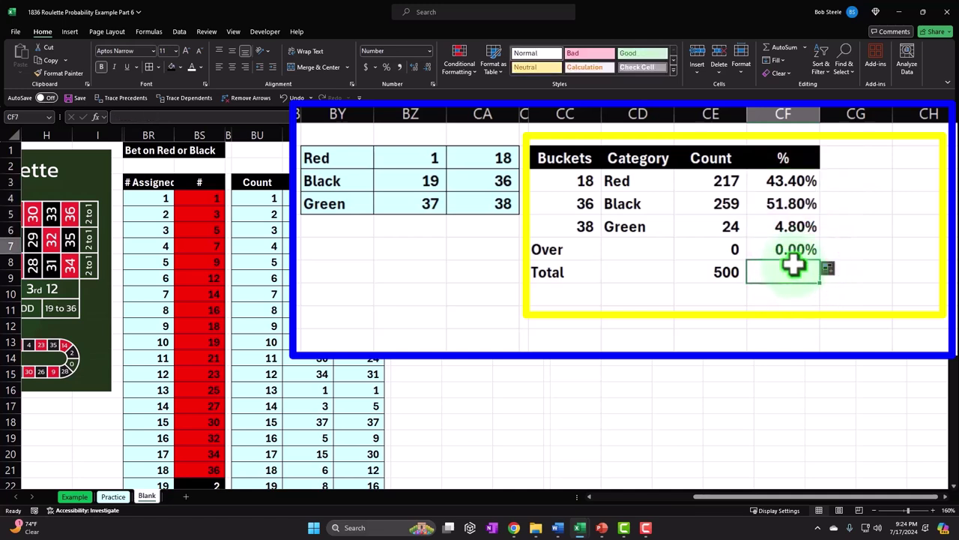
text(=sum()
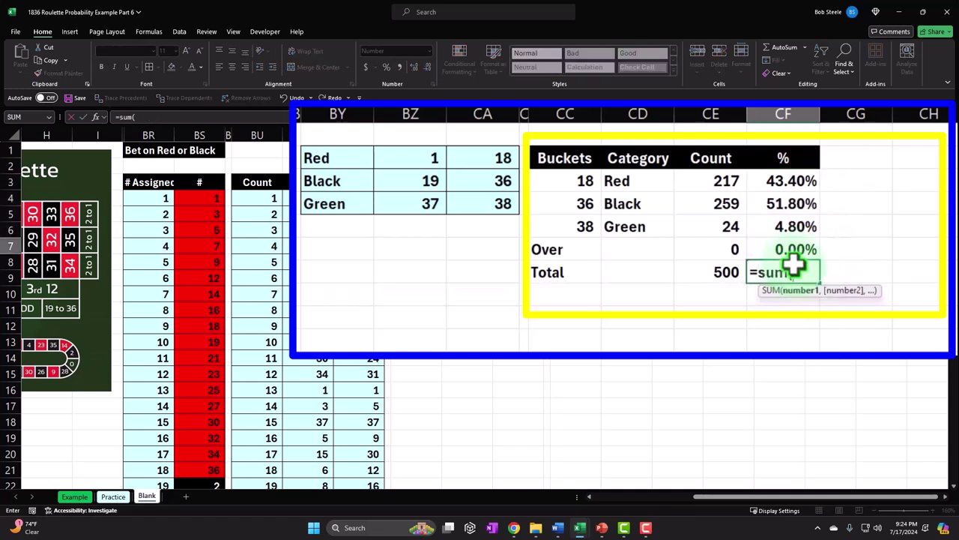
drag(793, 255, 793, 181)
key(ctrl+Return)
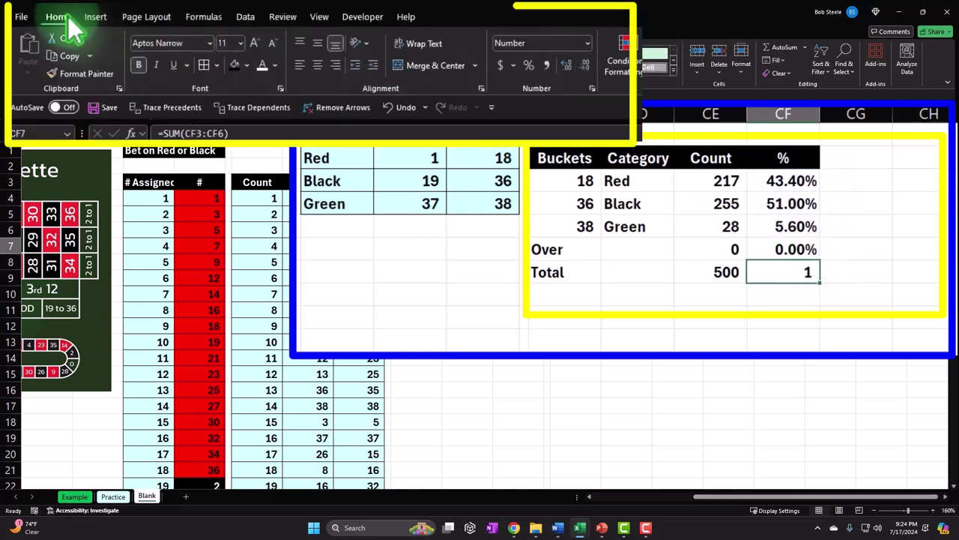
click(529, 66)
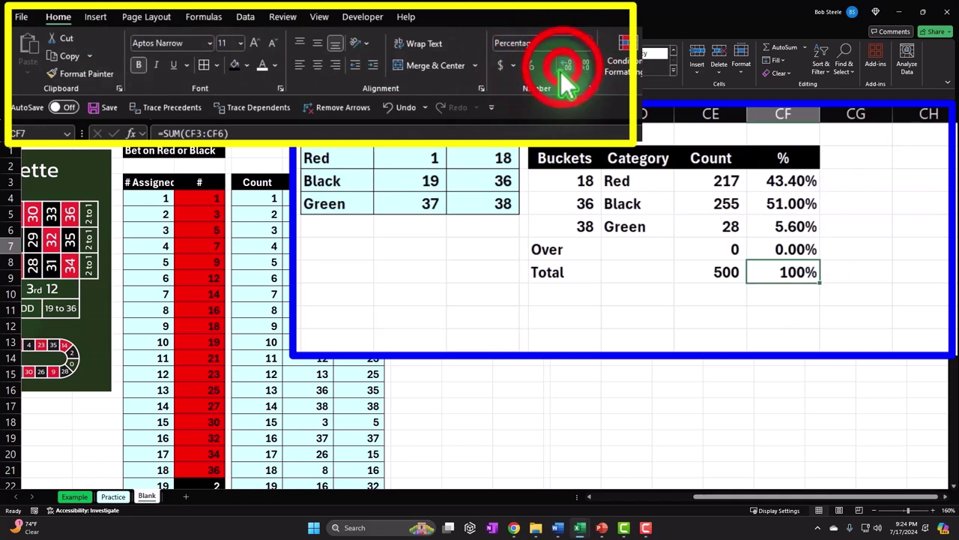
click(566, 66)
click(565, 66)
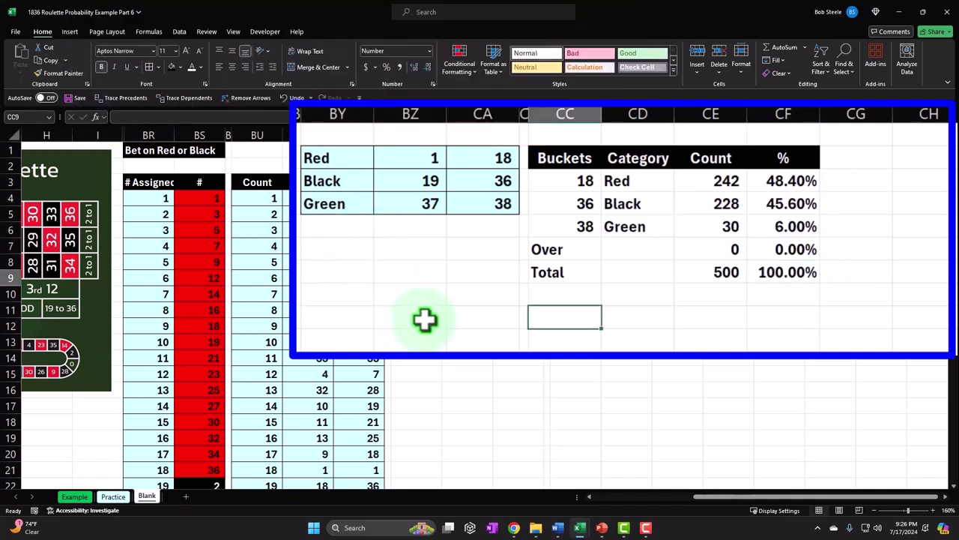
Step: Label CC9 'Expected Odds', leaving the value cell beside it empty for now
text(Expected Odd)
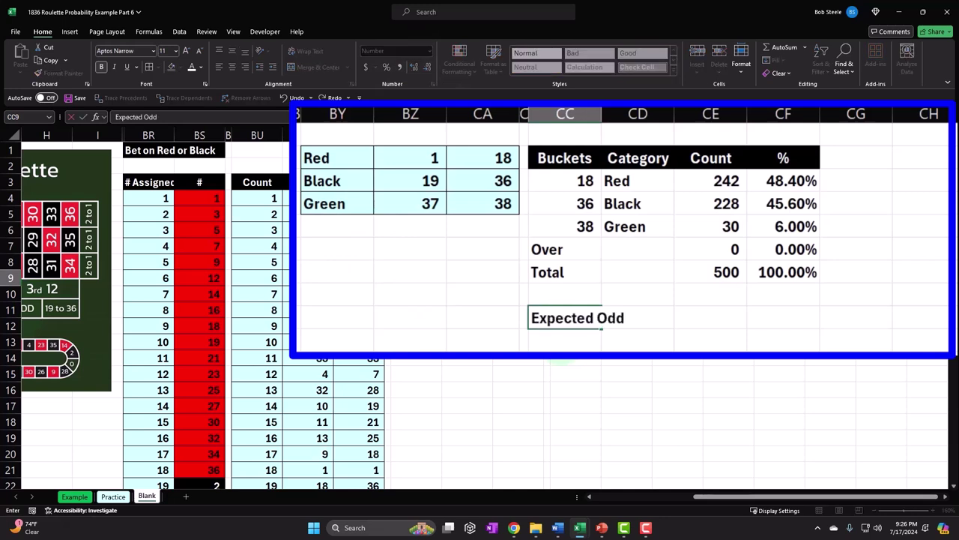
text(s)
key(Tab)
key(Tab)
key(Tab)
text(=)
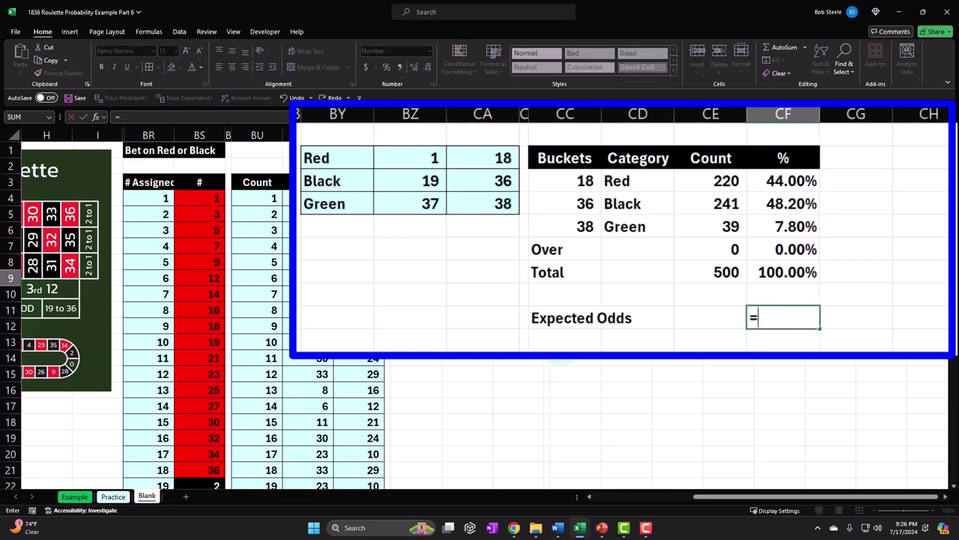
key(Home)
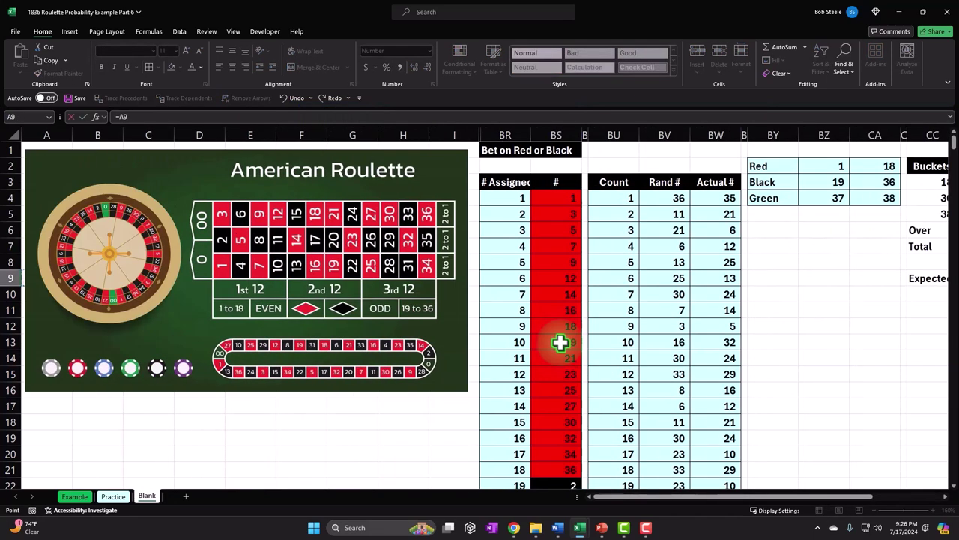
key(Right)
key(Right)
key(Right)
key(Right)
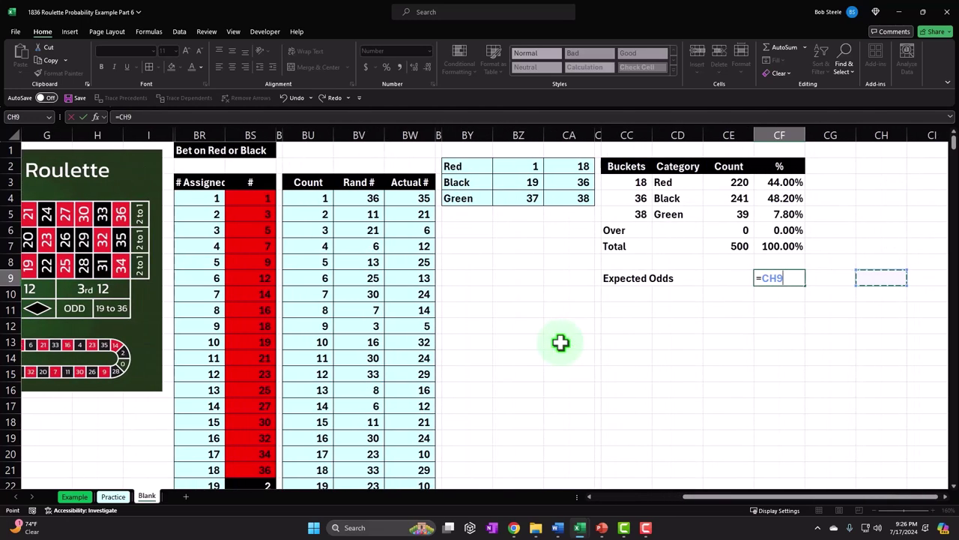
key(BackSpace)
key(BackSpace)
key(BackSpace)
key(BackSpace)
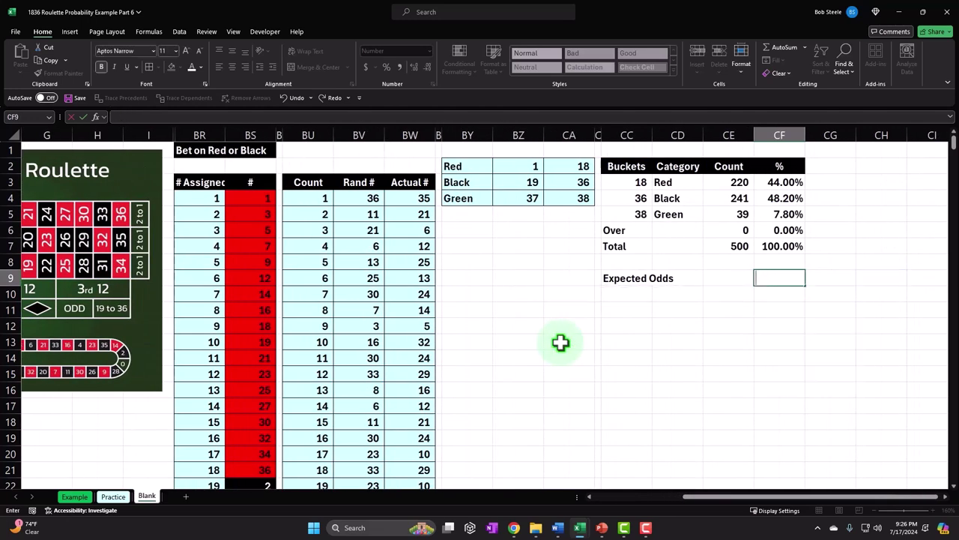
key(Return)
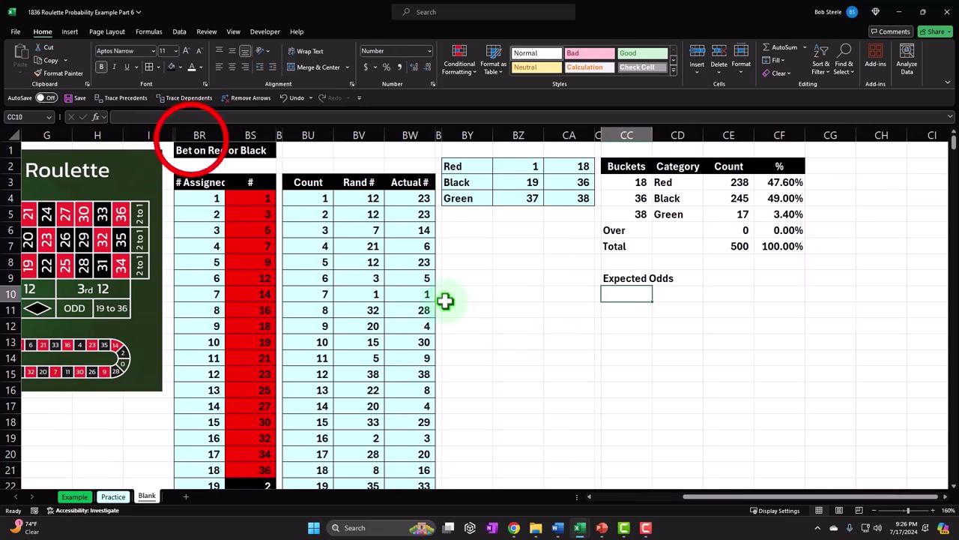
Step: Unhide the hidden worksheet columns and return to the Expected Odds value cell
mouse_move(197, 135)
mouse_down()
mouse_move(155, 132)
mouse_move(185, 134)
mouse_up()
click(155, 133)
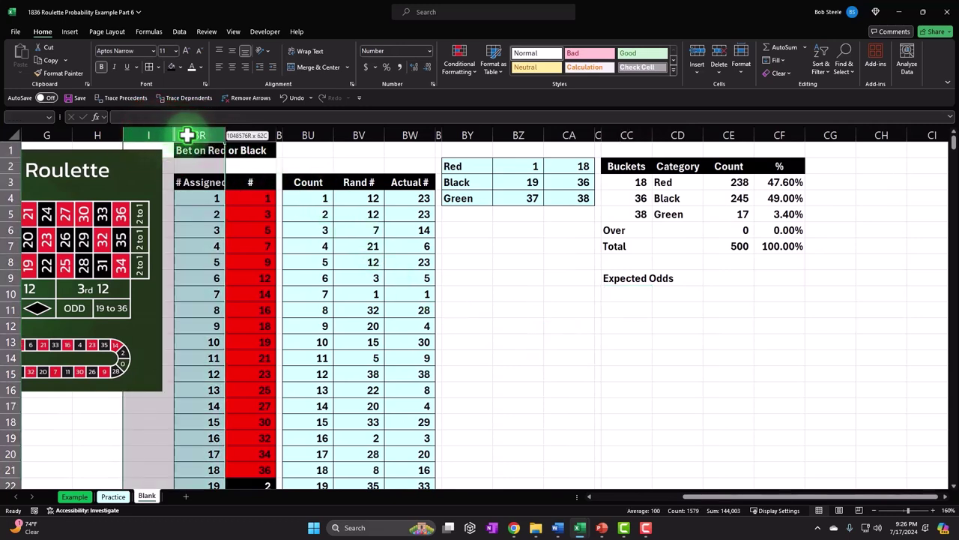
right_click(212, 217)
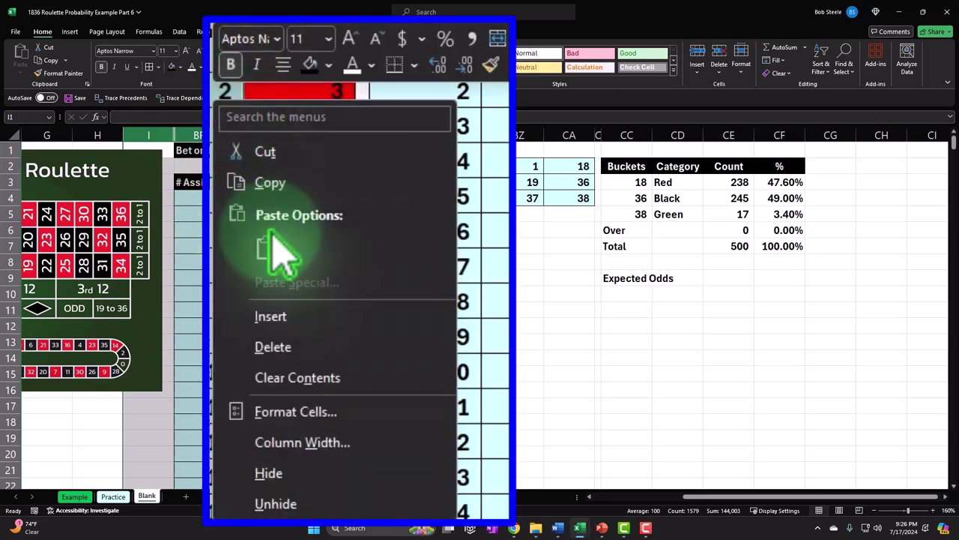
click(276, 504)
click(646, 309)
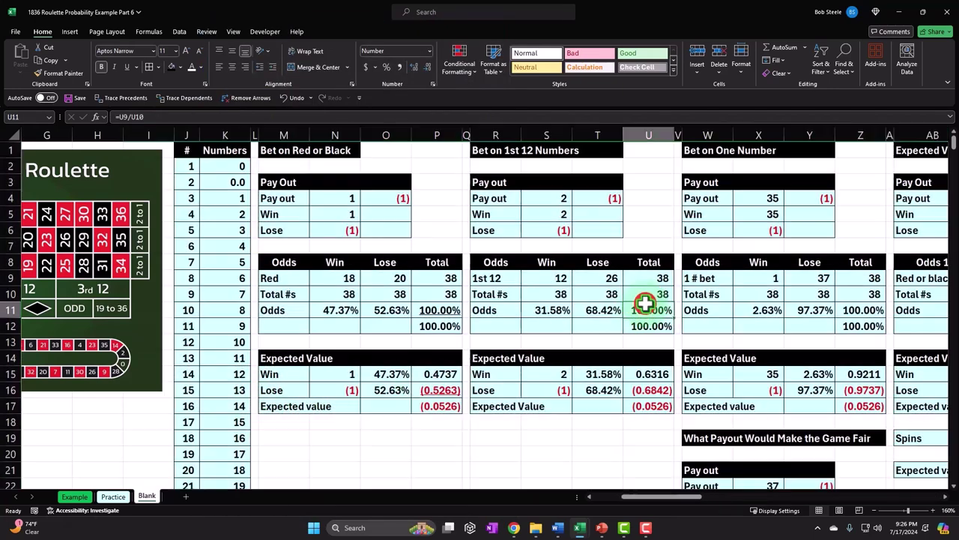
key(Right)
key(Right)
key(Right)
key(Right)
key(Right)
key(Right)
key(Right)
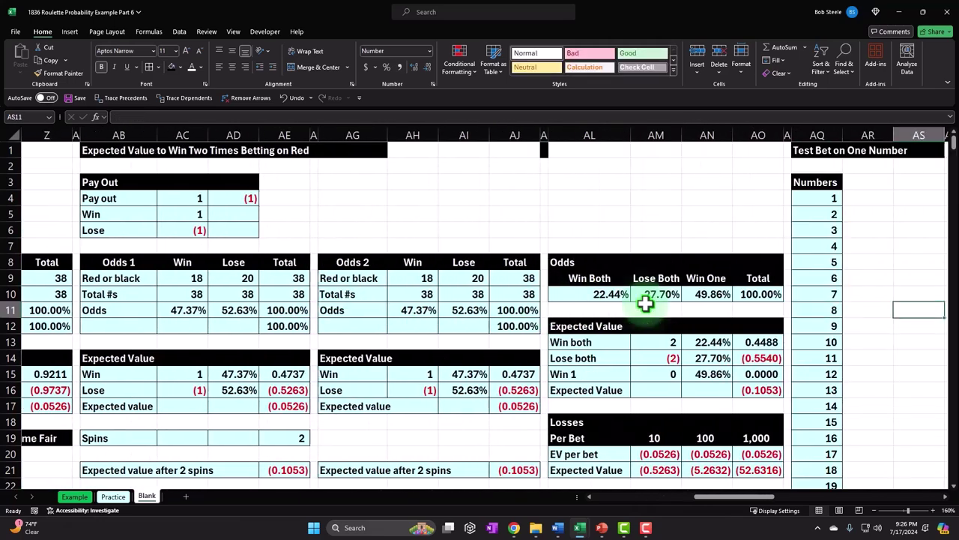
key(Right)
key(Right)
key(Right)
key(Right)
key(Right)
key(Right)
key(Right)
key(Right)
key(Right)
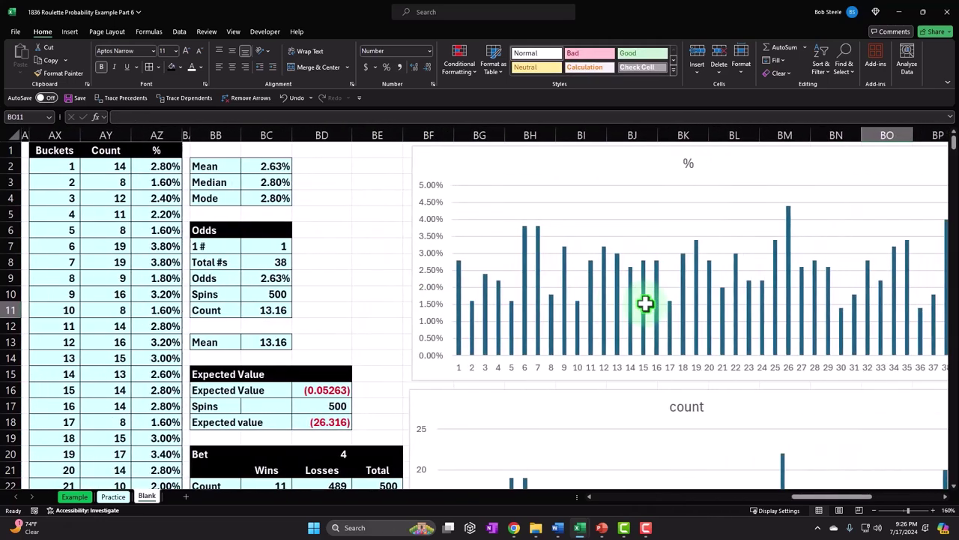
key(Right)
key(Right)
key(Right)
key(Right)
key(Right)
key(Right)
click(642, 300)
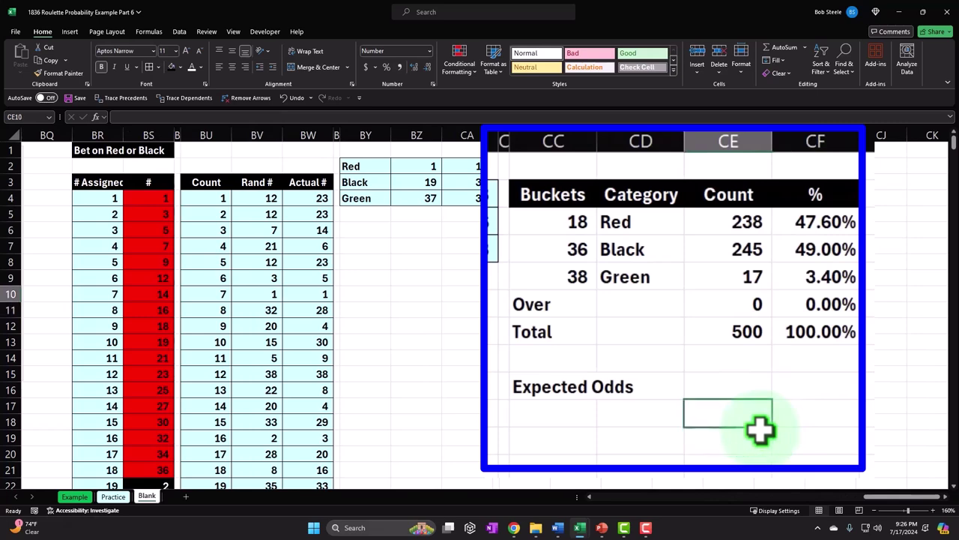
key(Up)
key(Right)
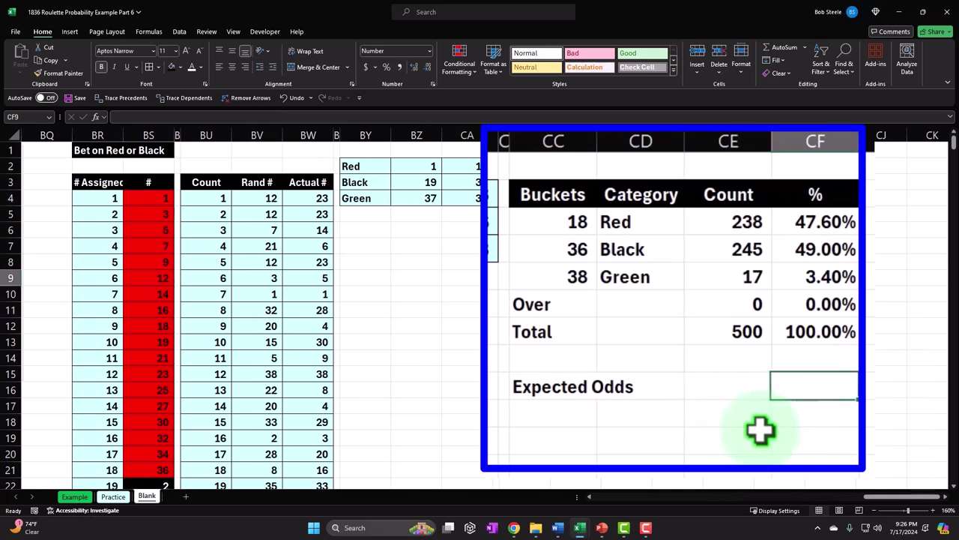
Step: Link Expected Odds to the red-bet win odds with =N11 (47.37%)
text(=)
key(Left)
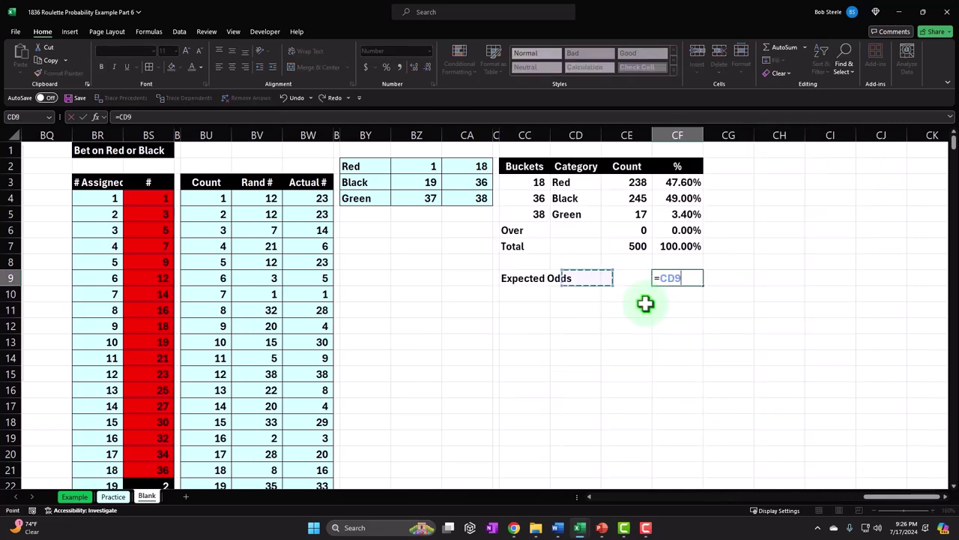
key(Left)
key(Left)
key(Left)
key(Left)
key(Left)
key(Left)
key(Left)
key(Left)
key(Left)
key(Left)
key(Left)
key(Left)
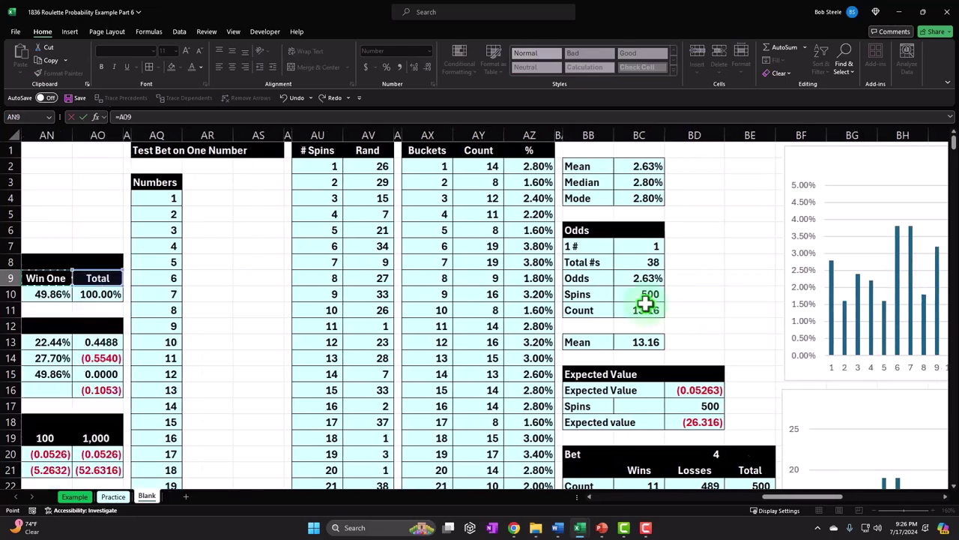
key(Left)
key(Left)
key(Left)
key(Left)
key(Left)
key(Left)
key(Left)
key(Left)
key(Left)
key(Left)
key(Left)
key(Left)
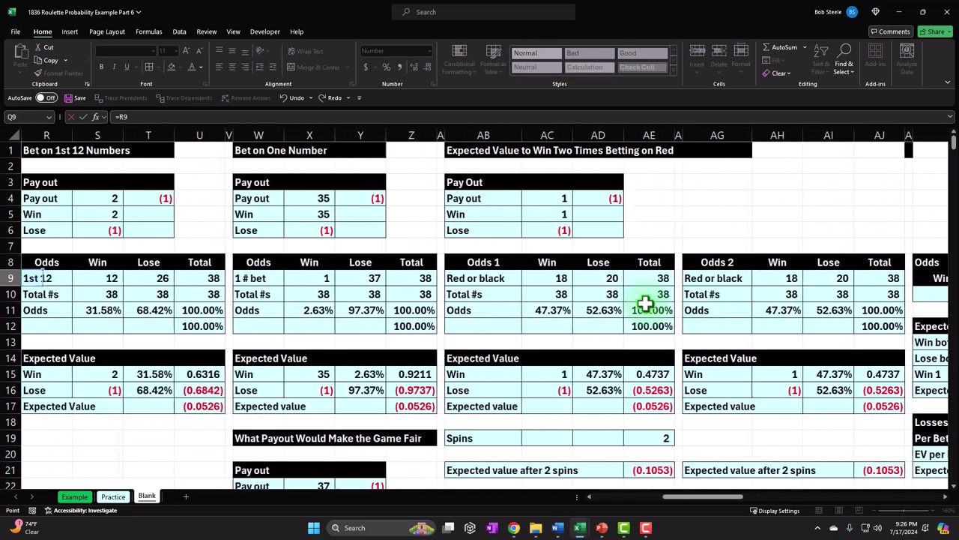
key(Left)
key(Left)
key(Left)
key(Left)
key(Left)
key(Left)
key(Left)
key(Left)
key(Left)
key(Left)
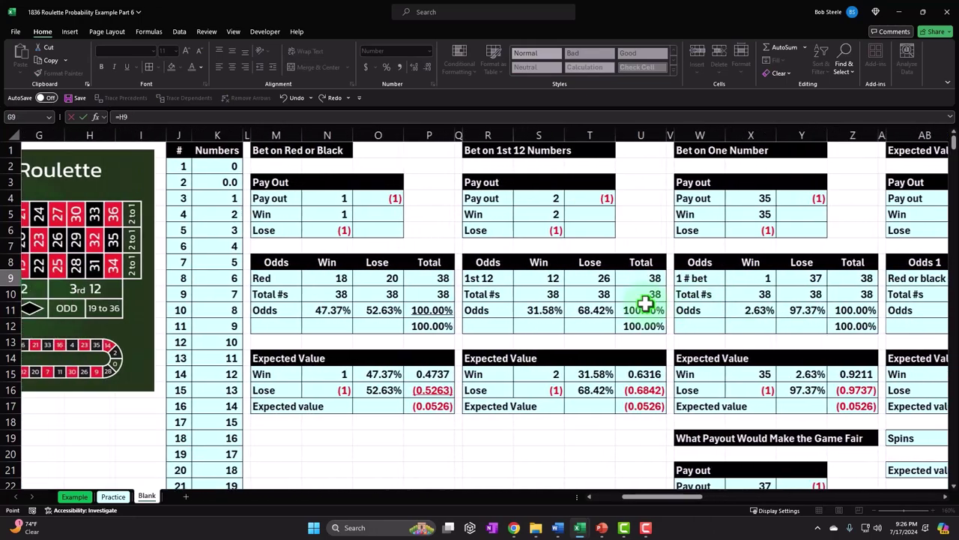
key(Left)
key(Left)
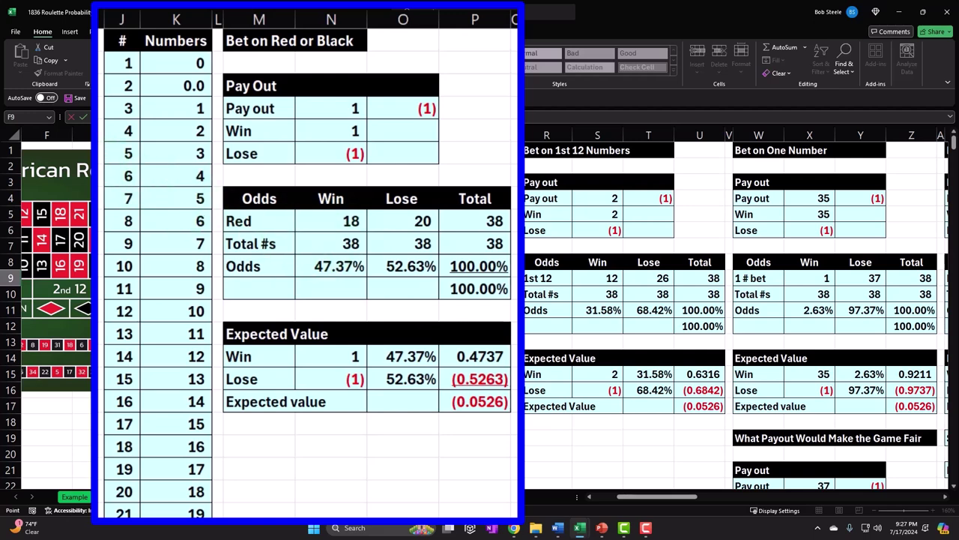
click(322, 268)
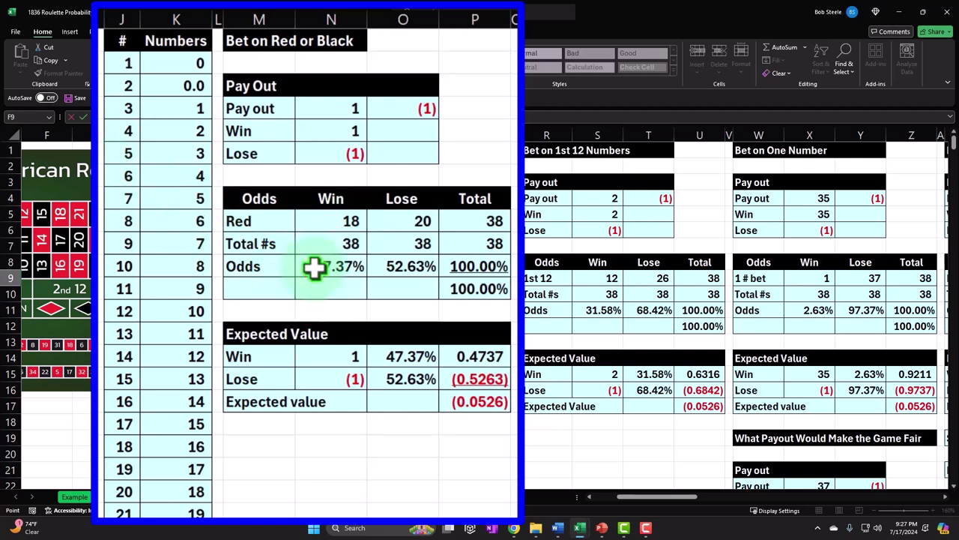
key(ctrl+c)
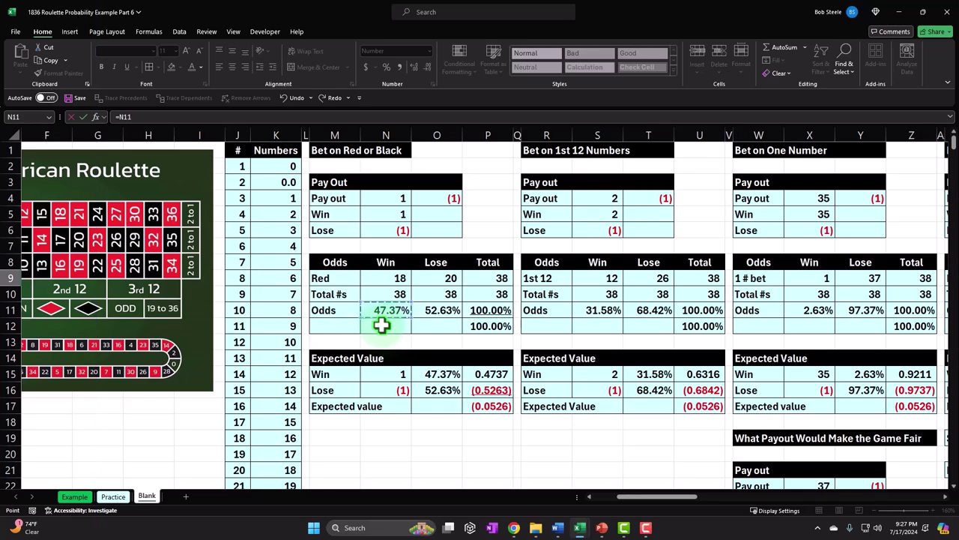
key(ctrl+Page_Down)
key(ctrl+Page_Down)
key(Left)
key(Left)
key(Up)
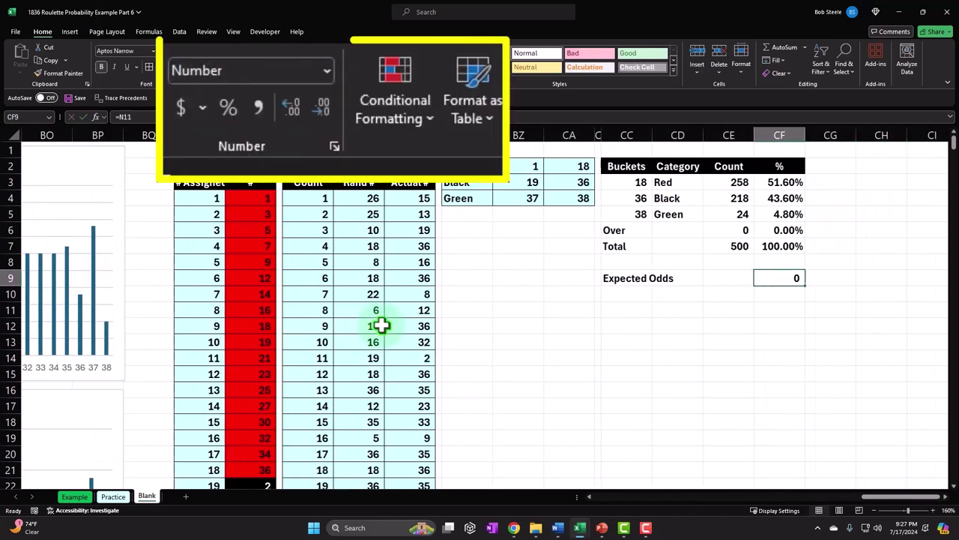
Step: Format Expected Odds as 47.37% and begin the 'Difference' label in CC11
click(228, 107)
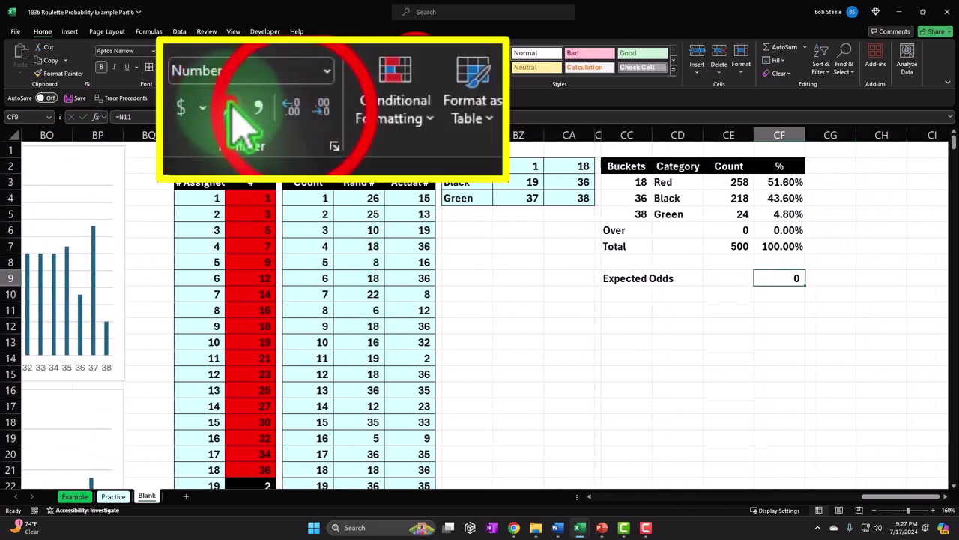
click(293, 108)
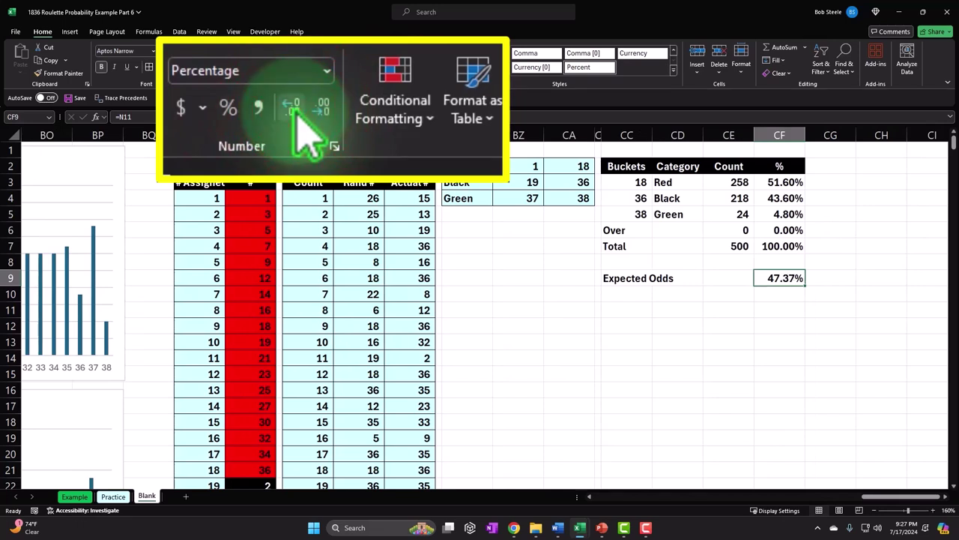
click(636, 308)
text(Difference)
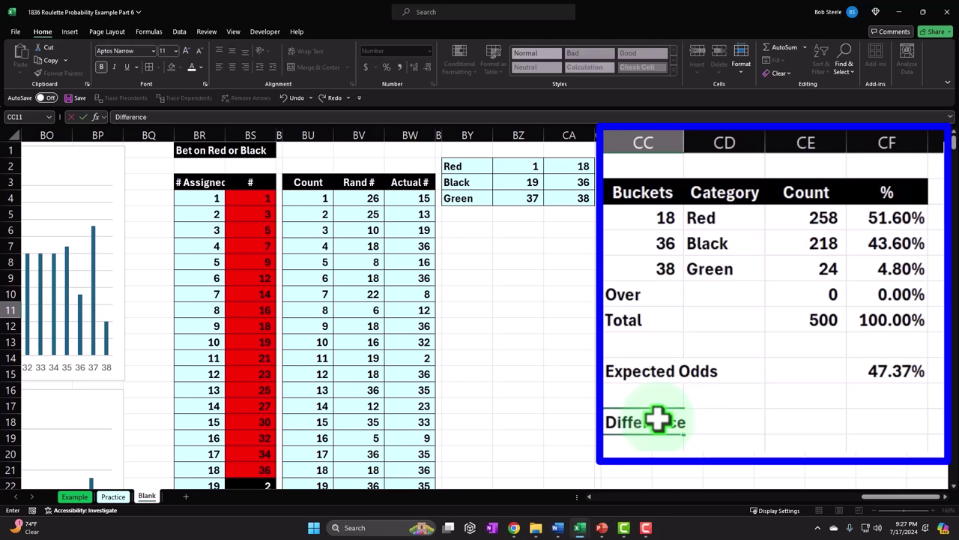
Step: Enter =CF3-CF9 as the Difference and show it with more decimal places
key(Right)
key(Right)
key(Right)
text(=)
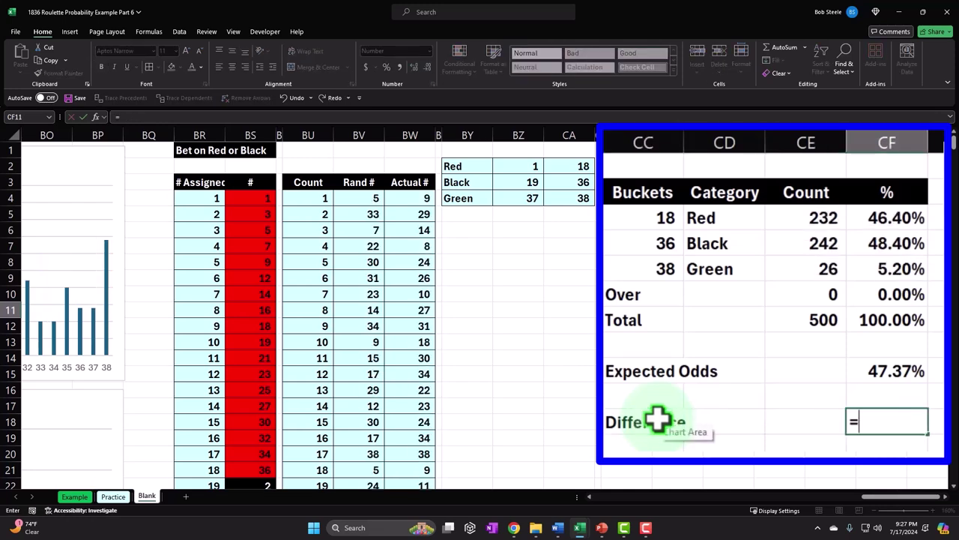
key(Up)
key(Up)
key(Up)
key(Up)
key(Up)
key(Up)
key(Up)
key(Up)
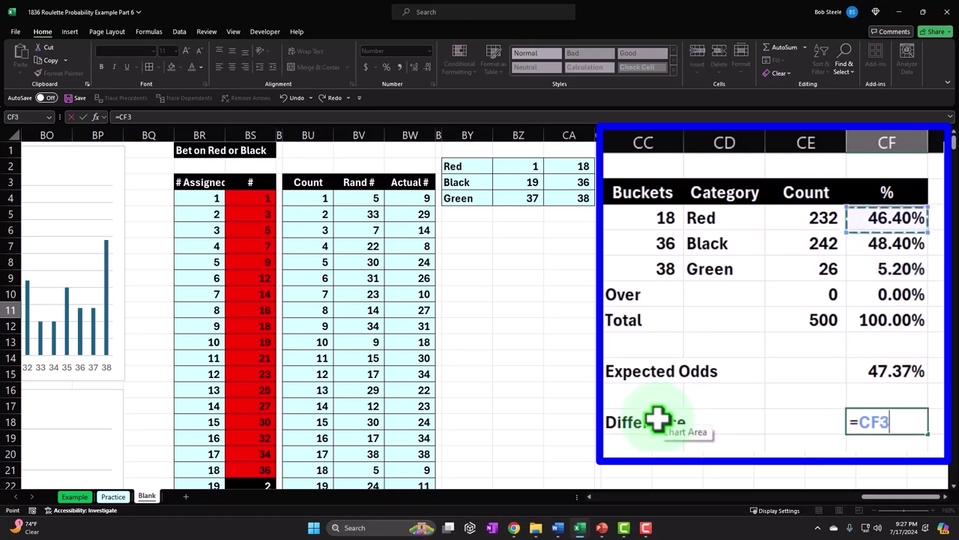
key(Up)
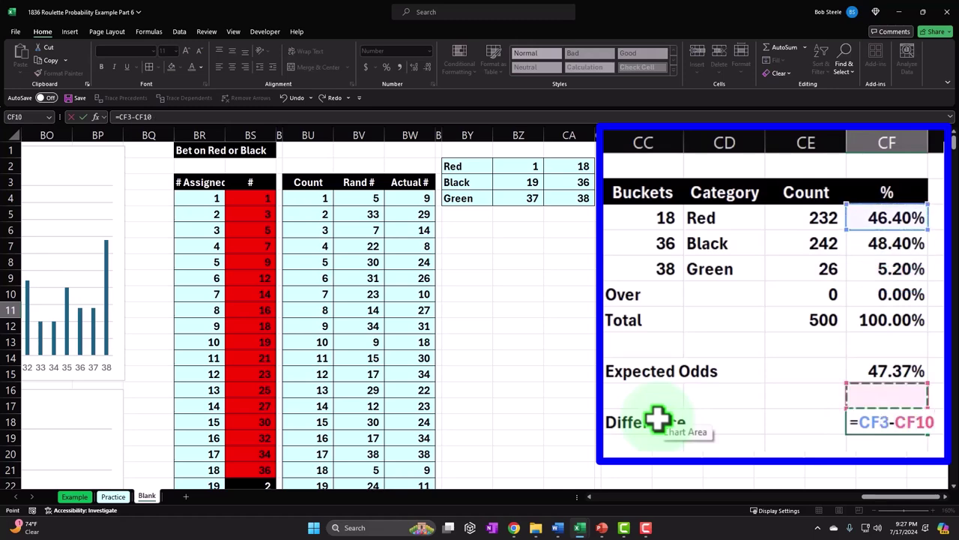
key(Up)
key(ctrl+Return)
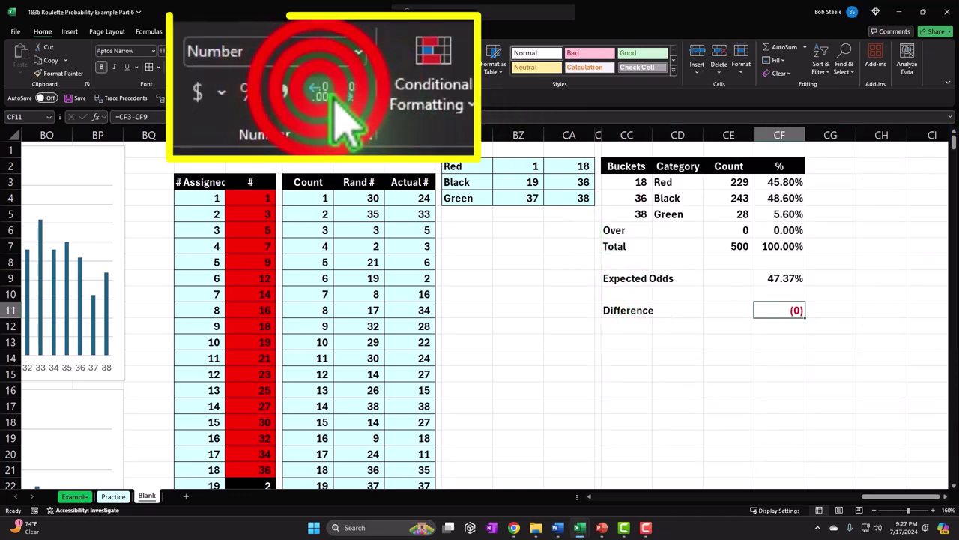
click(411, 67)
click(411, 67)
click(412, 67)
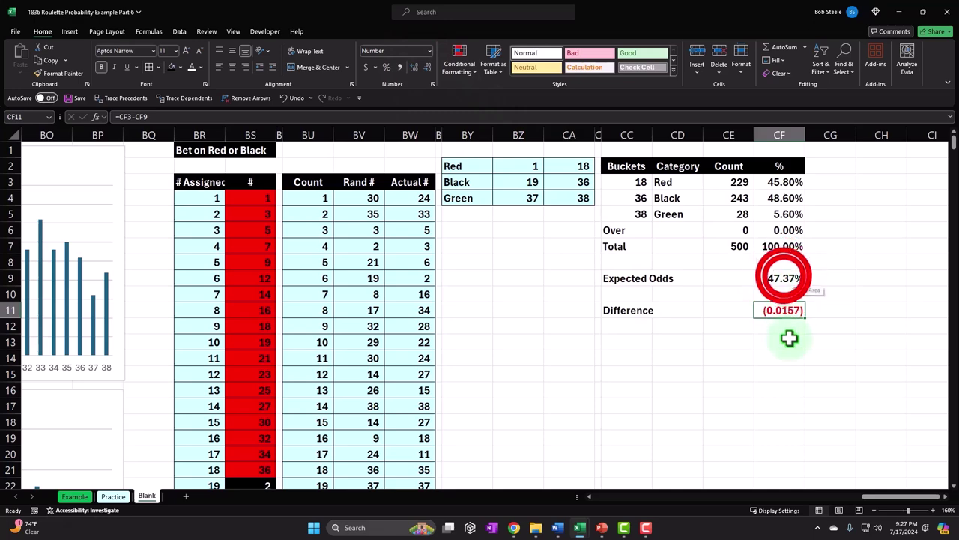
Step: Re-enter the Expected Odds and Difference cells repeatedly to recalculate the random simulation
double_click(783, 277)
key(ctrl+Return)
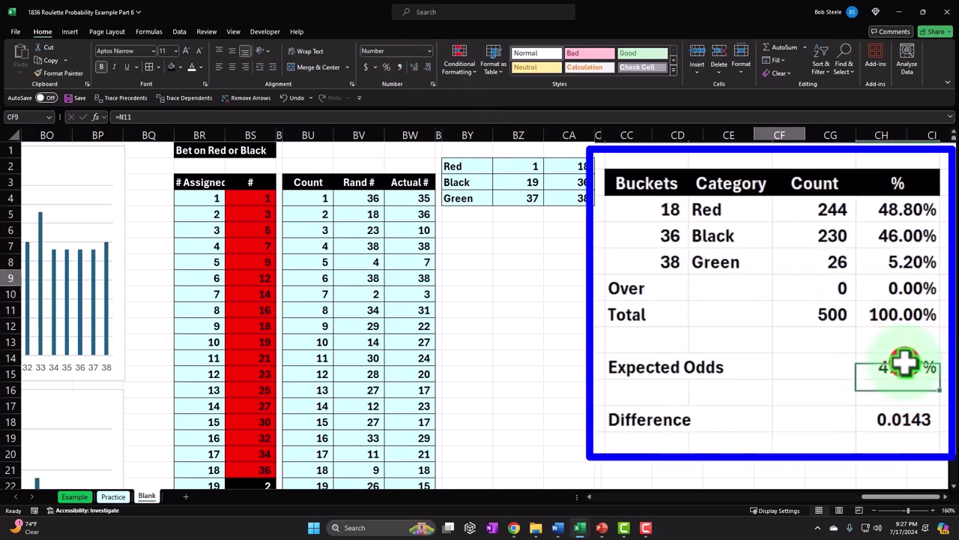
double_click(904, 363)
key(Return)
double_click(906, 364)
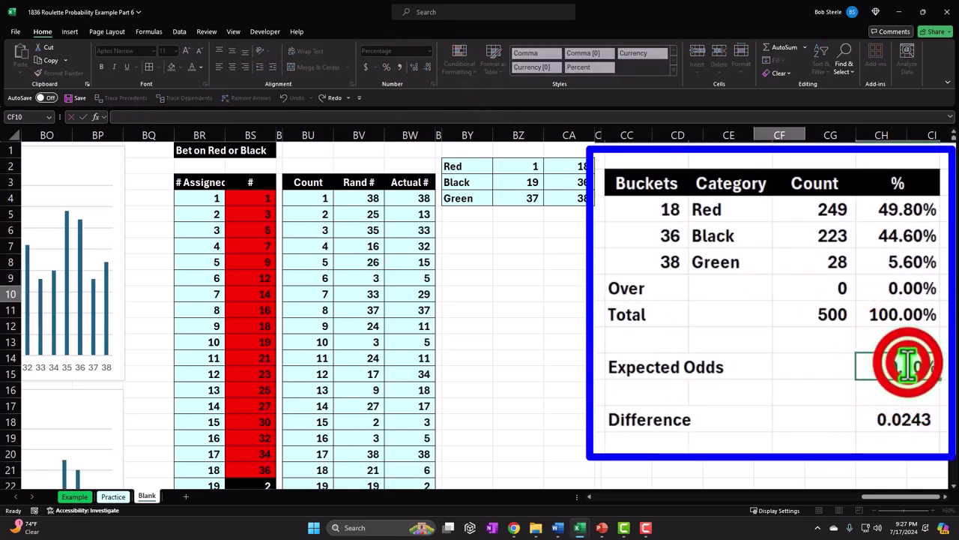
key(ctrl+Return)
double_click(906, 364)
key(ctrl+Return)
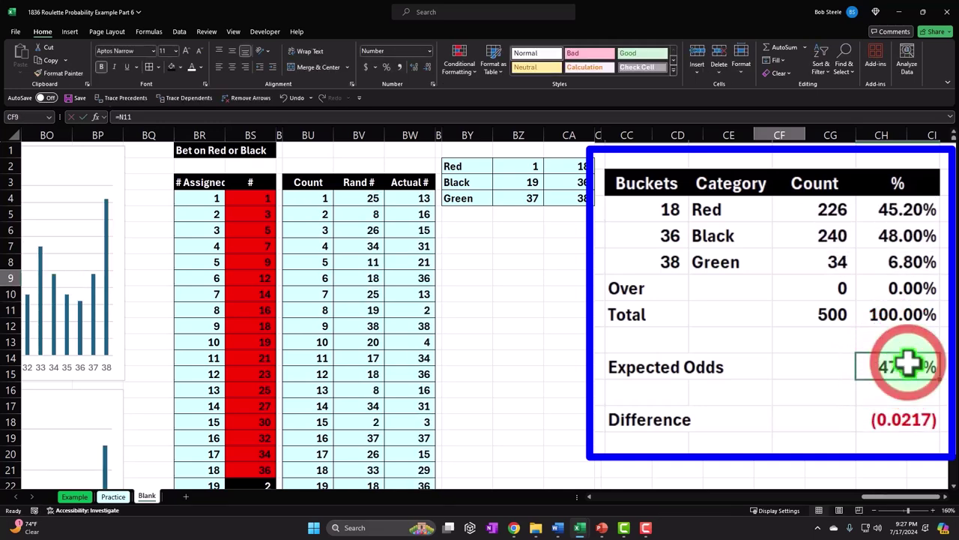
double_click(906, 364)
click(892, 413)
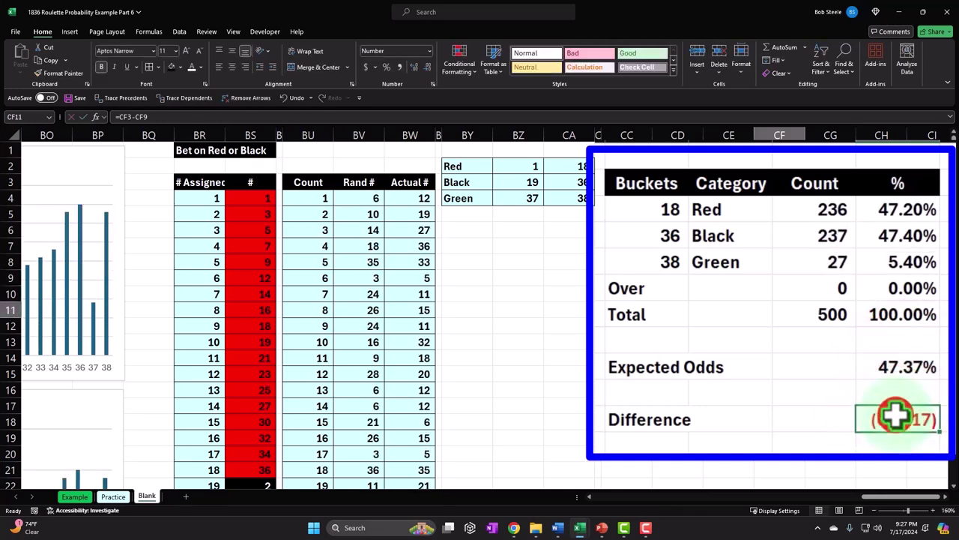
double_click(896, 414)
key(ctrl+Return)
double_click(897, 418)
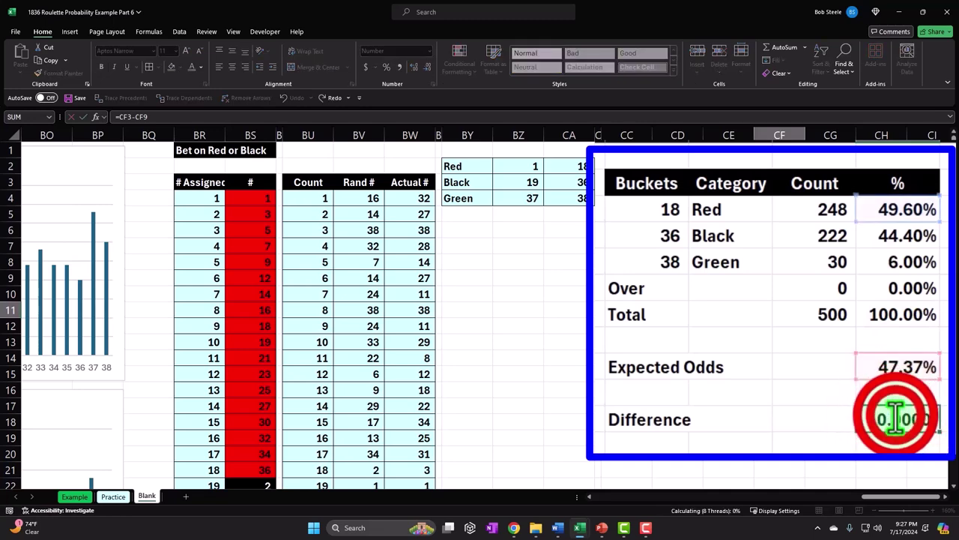
key(ctrl+Return)
double_click(896, 418)
key(Return)
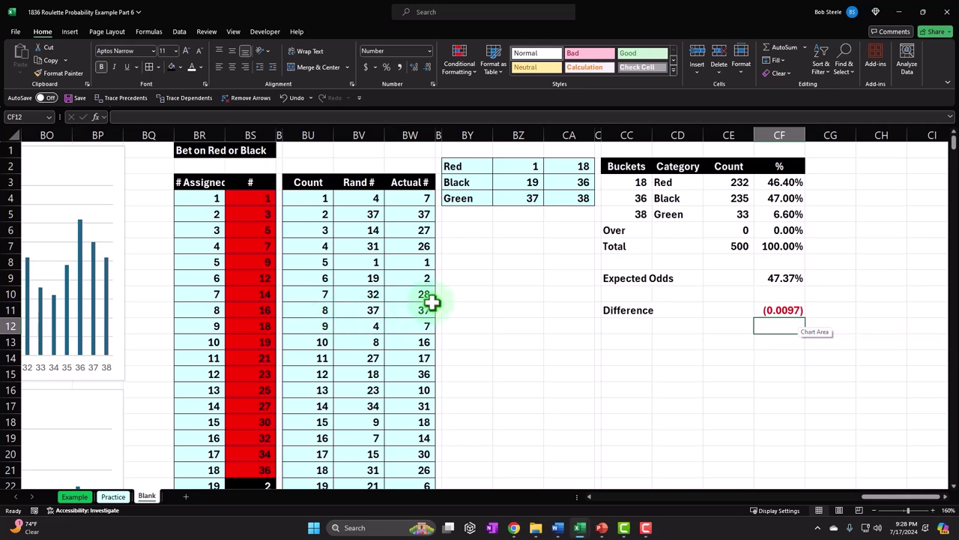
Step: Fill the colour summary table CC3:CF7 light blue
click(898, 232)
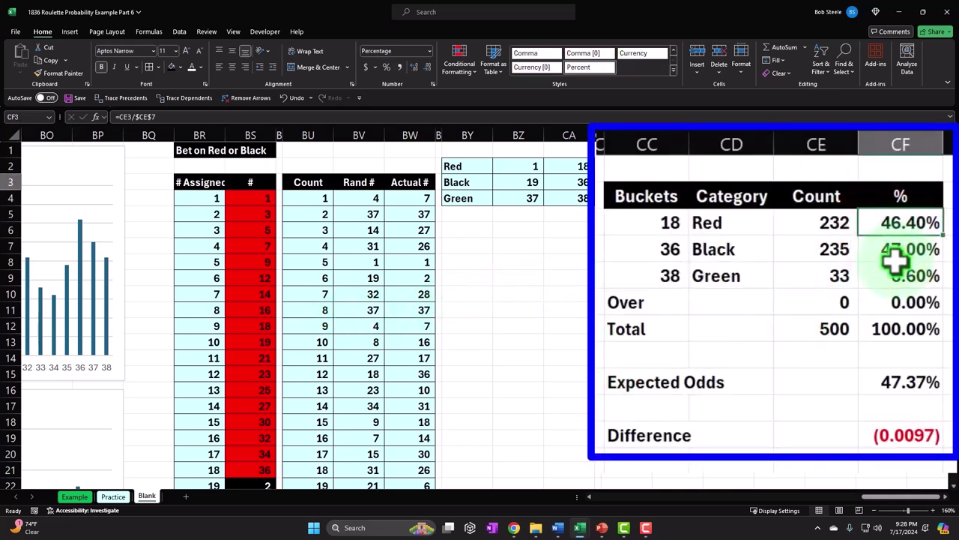
click(698, 222)
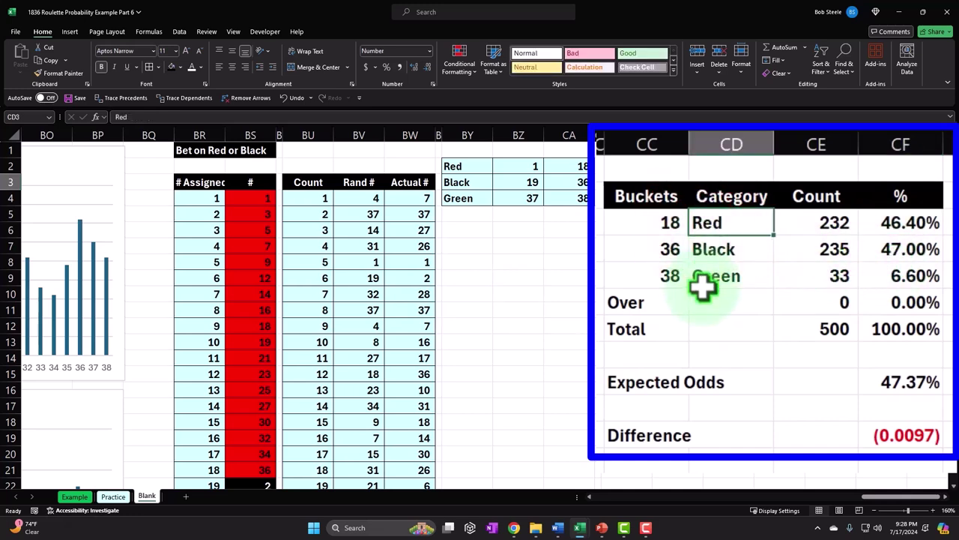
key(Down)
key(Right)
key(Right)
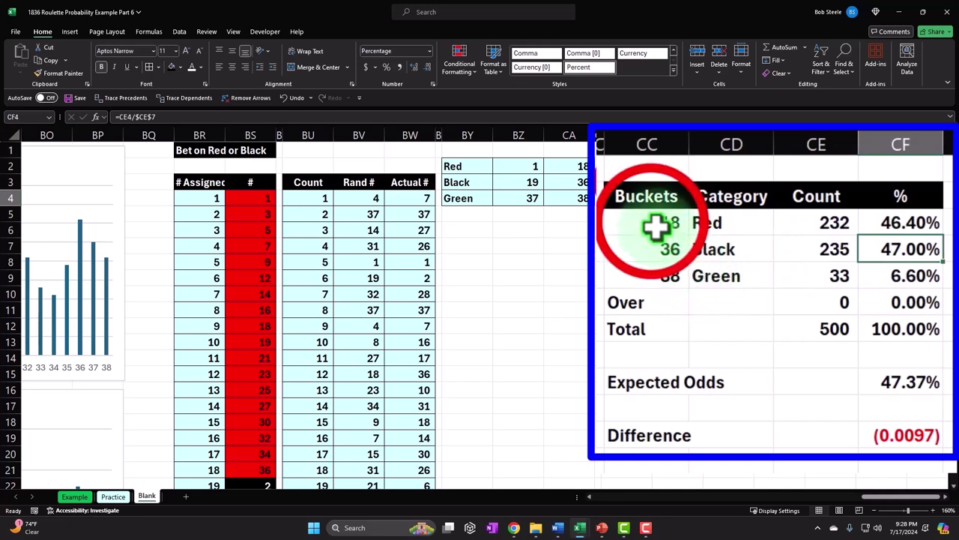
mouse_move(643, 223)
mouse_down()
mouse_move(846, 307)
mouse_move(877, 385)
mouse_up()
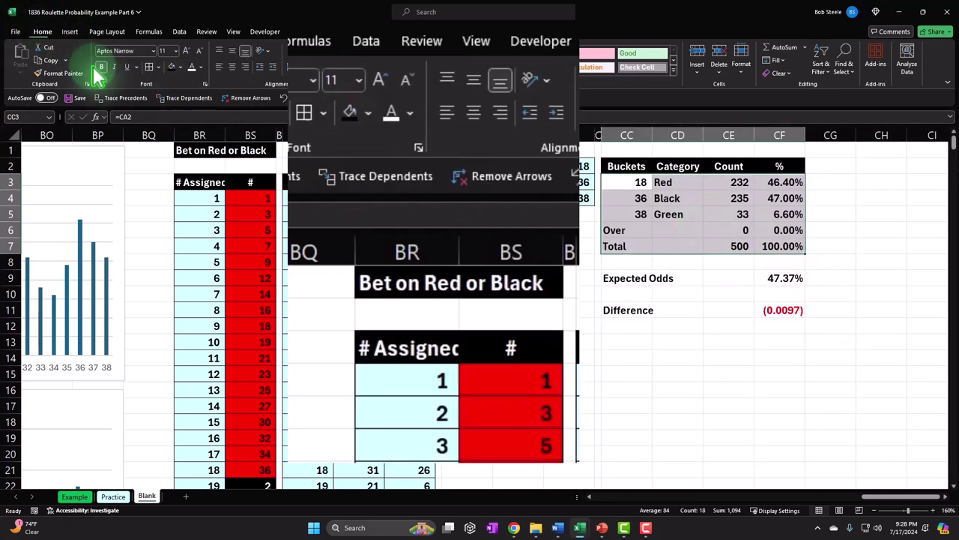
click(366, 114)
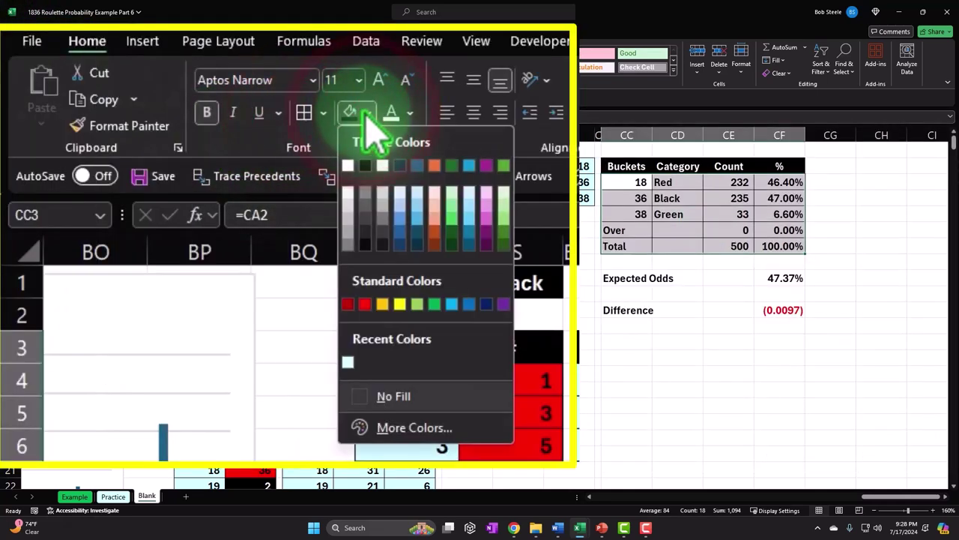
click(349, 362)
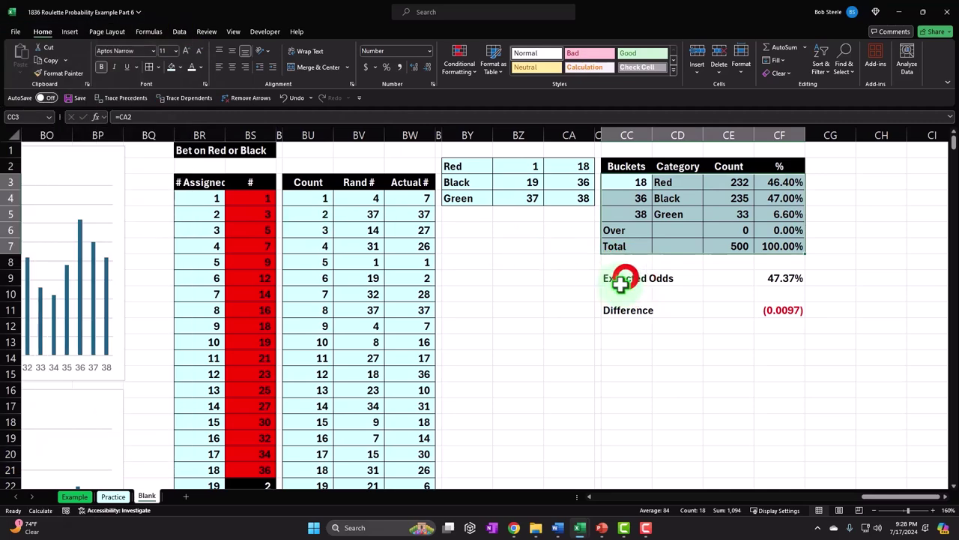
Step: Fill the Expected Odds and Difference rows light blue, adding All Borders to Difference
drag(634, 278, 795, 278)
click(262, 91)
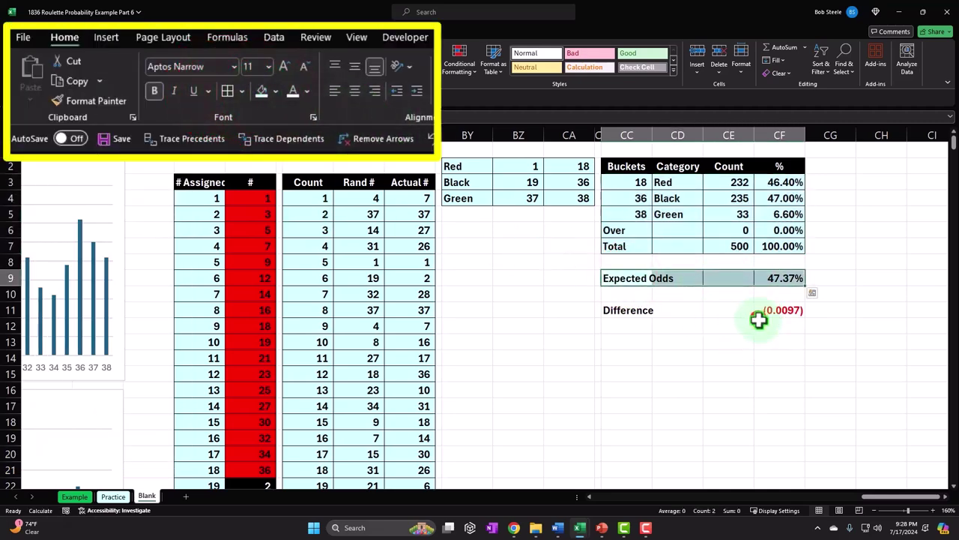
drag(638, 310, 704, 310)
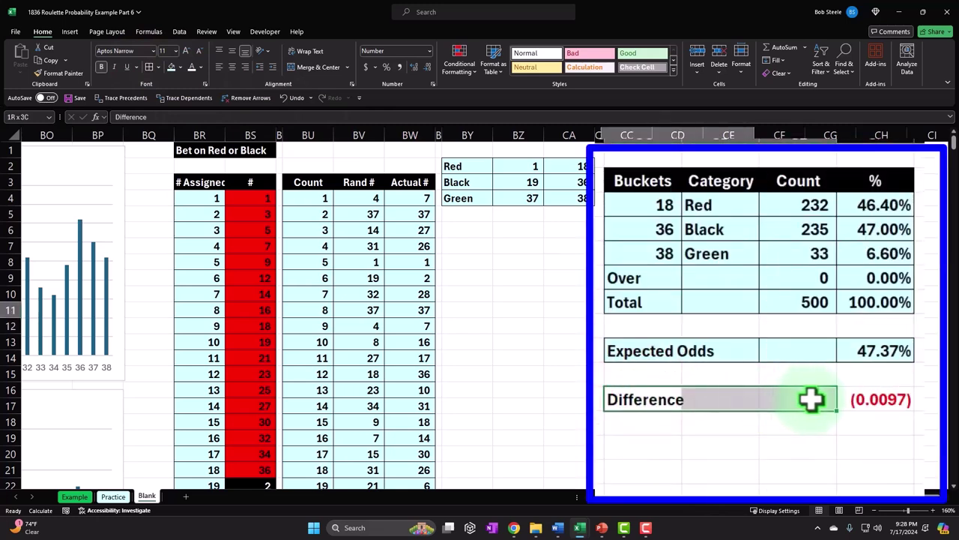
drag(753, 399, 865, 398)
click(151, 68)
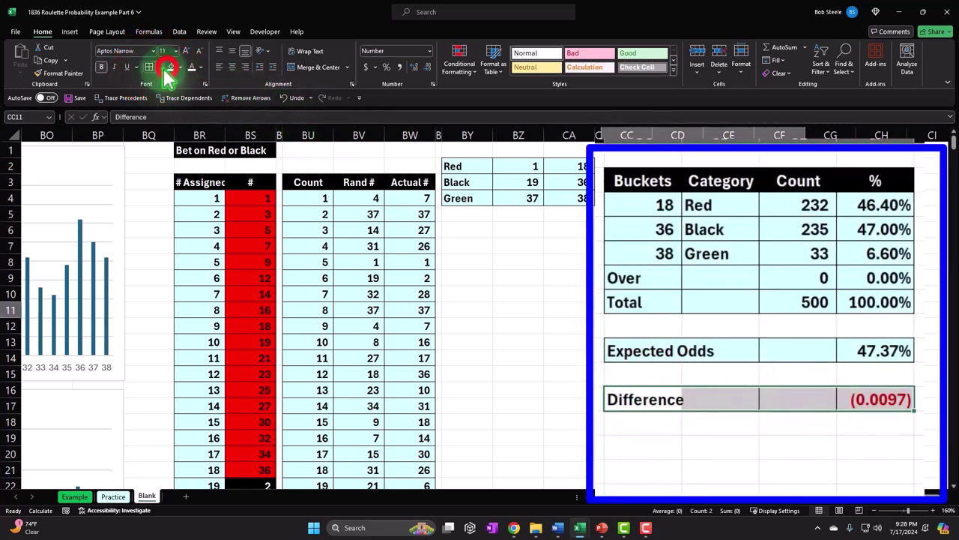
click(654, 449)
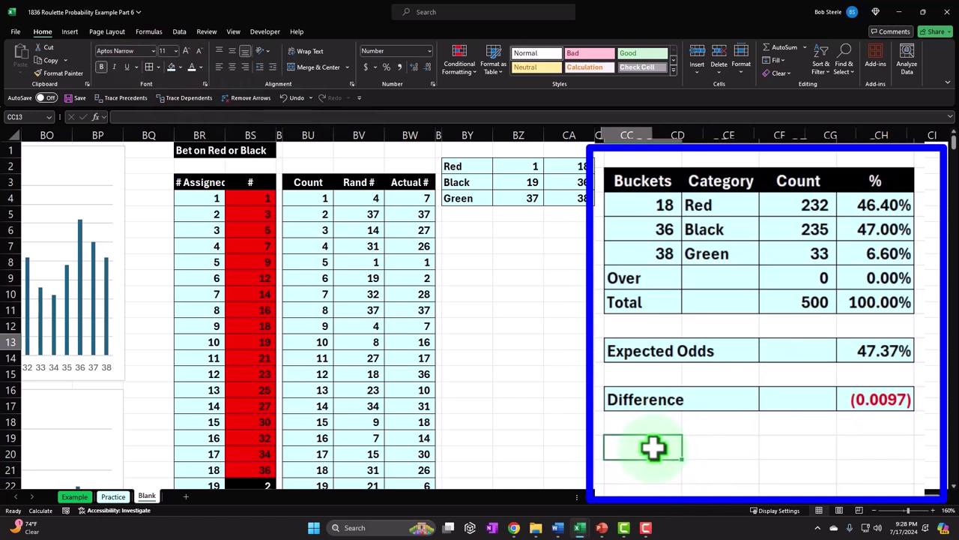
Step: Type 'Expected Value' in CC13 and 'EV per spin' in CC14
text(Expected Value)
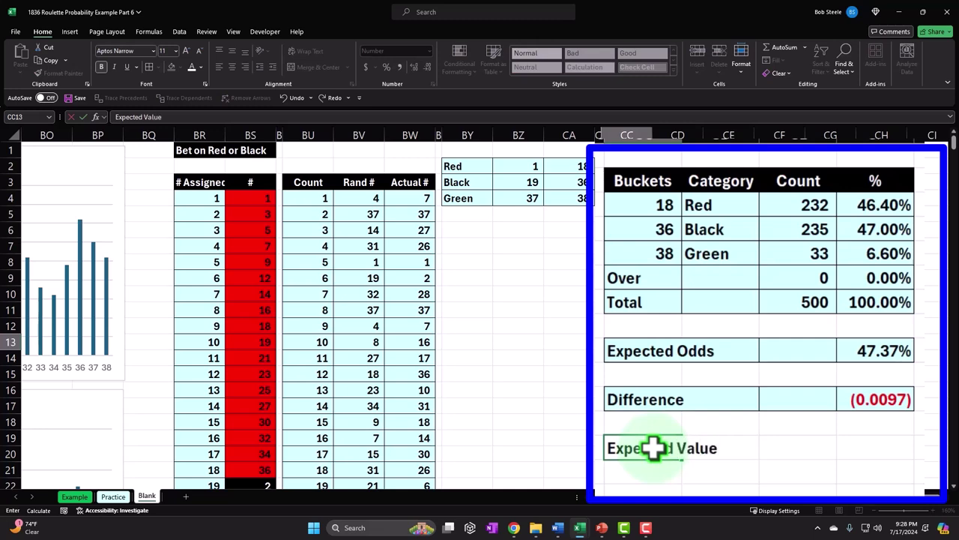
key(Tab)
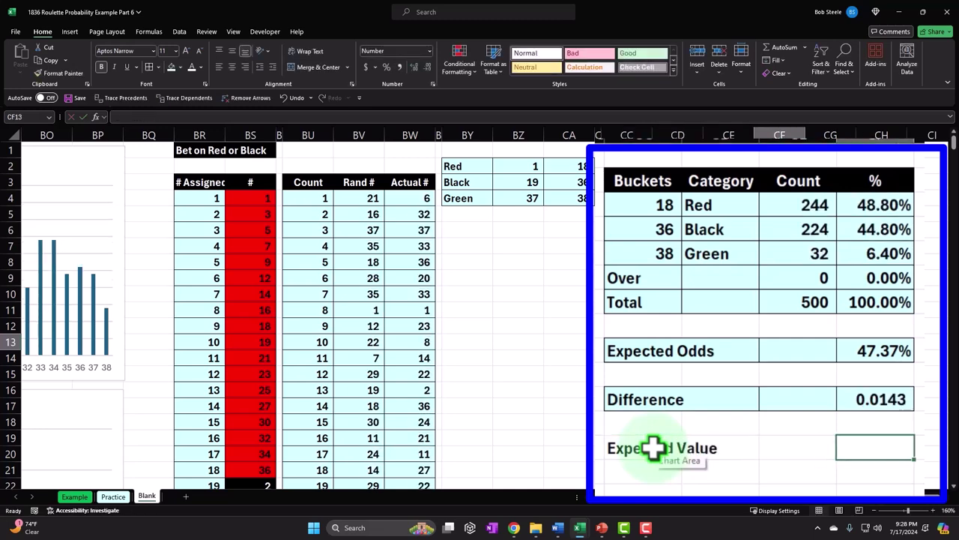
double_click(654, 448)
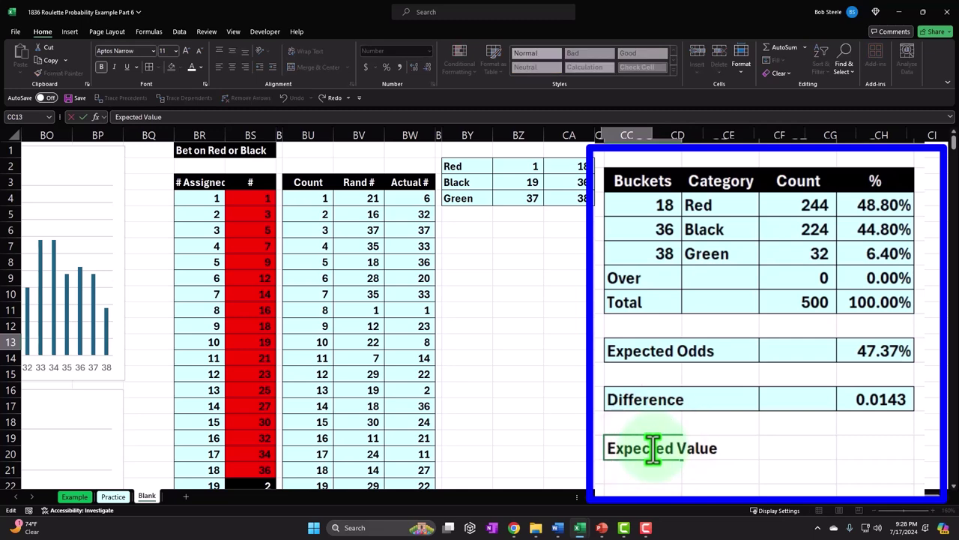
key(Return)
text(P)
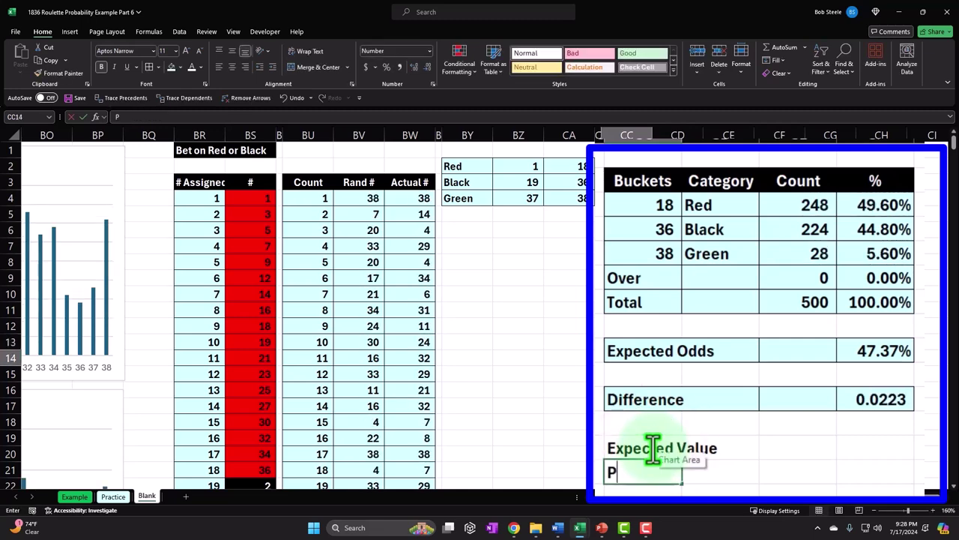
key(BackSpace)
text(EV per return)
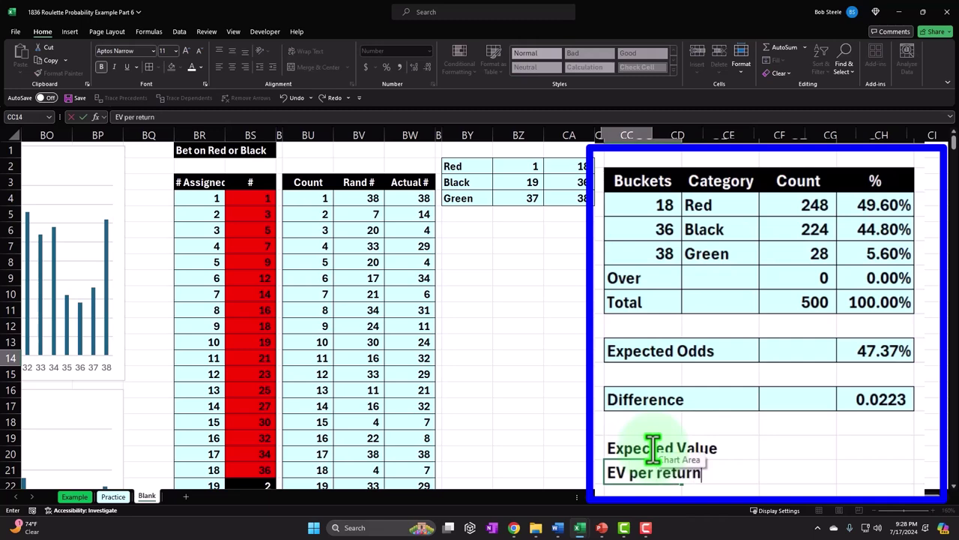
key(Tab)
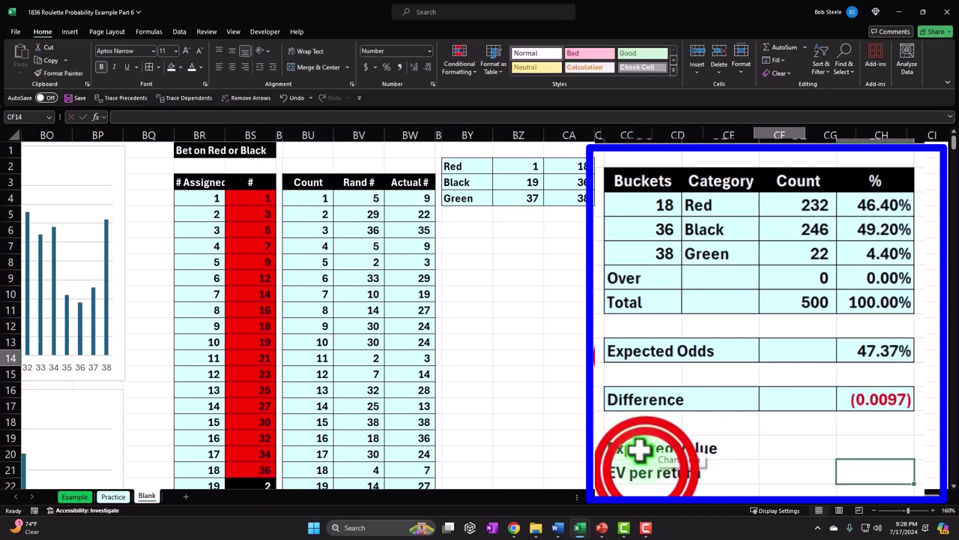
double_click(646, 470)
text(spi)
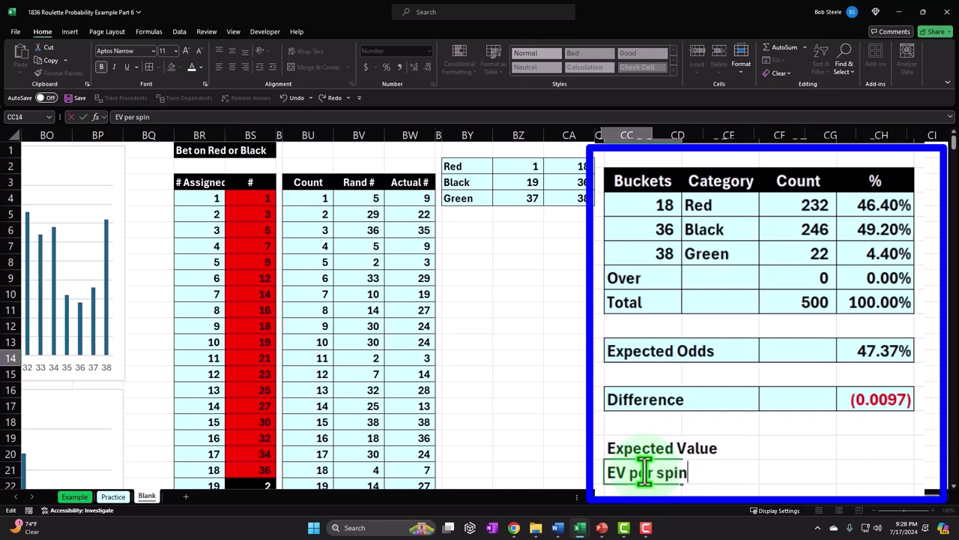
Step: Fill the Expected Value heading row CC13:CF13 black
drag(641, 448, 768, 338)
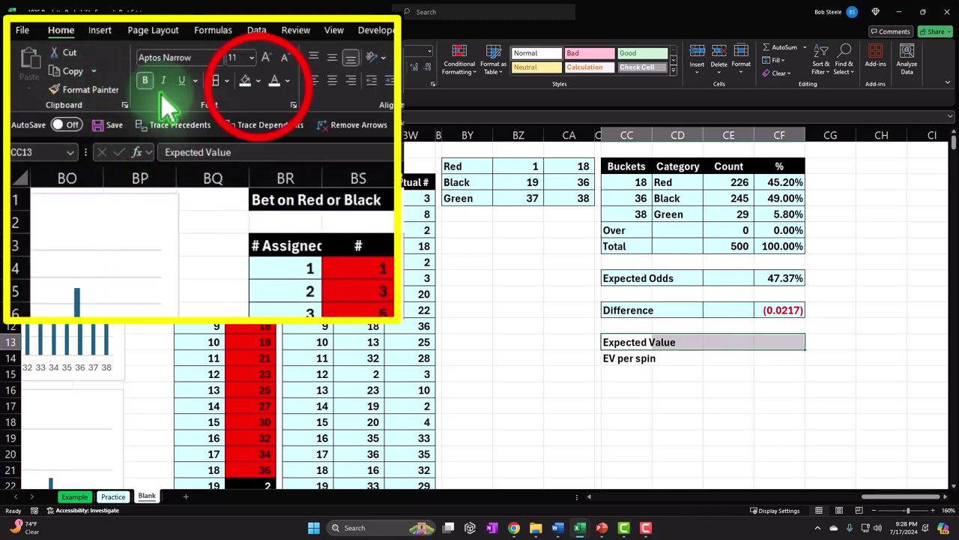
click(258, 83)
click(264, 105)
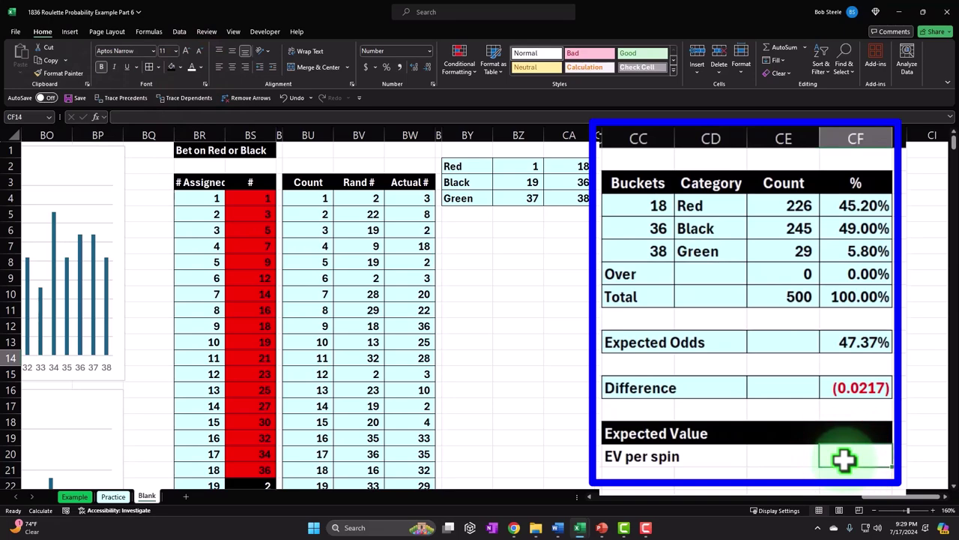
Step: Link EV per spin to the red-bet expected value with =P17, showing (0.0526)
text(=)
key(Left)
key(Left)
key(Left)
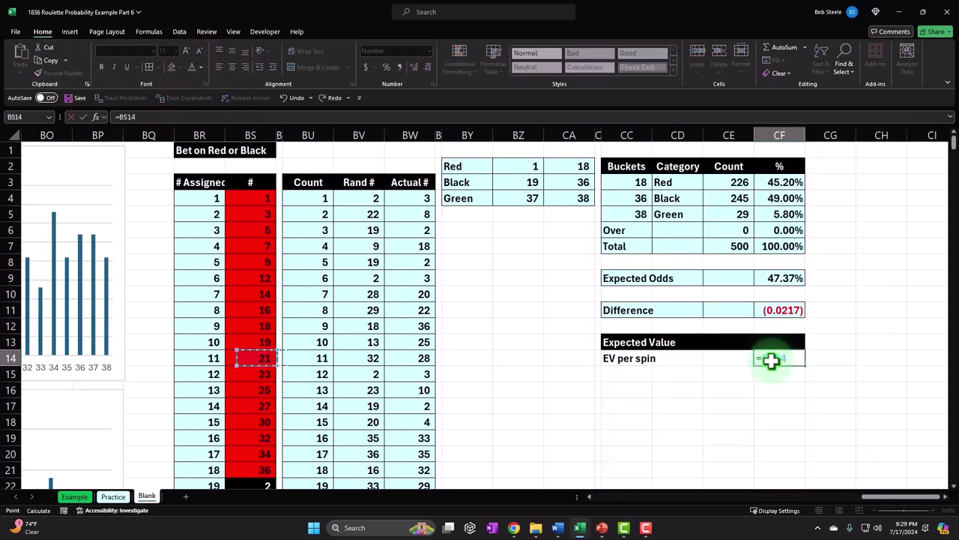
key(Left)
key(Left)
key(Left)
key(Left)
key(Left)
key(Left)
key(Left)
key(Left)
key(Left)
key(Left)
key(Left)
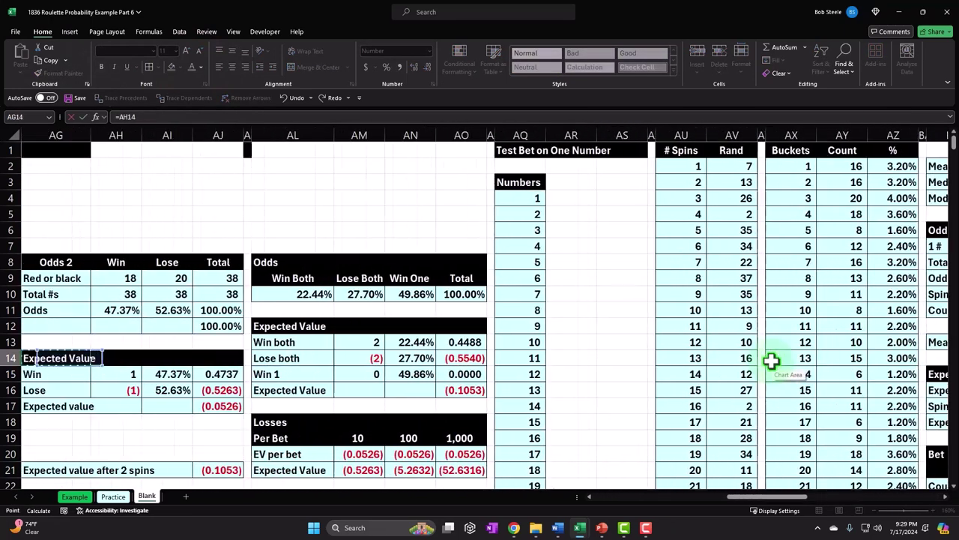
key(Left)
key(Left)
key(Left)
key(Left)
key(Left)
key(Left)
key(Left)
key(Left)
key(Left)
key(Left)
key(Left)
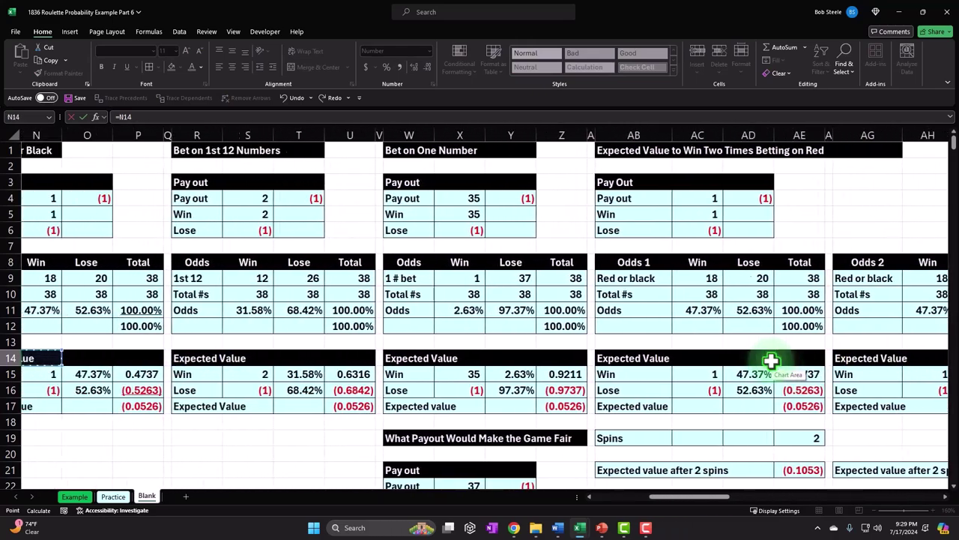
key(Left)
key(Left)
key(Left)
key(Left)
key(Left)
key(Left)
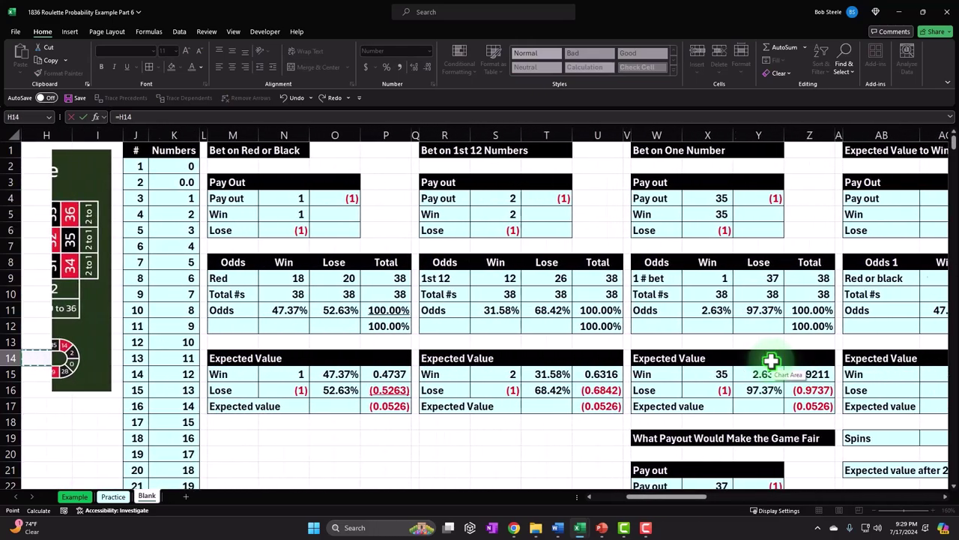
key(Left)
key(Left)
click(450, 407)
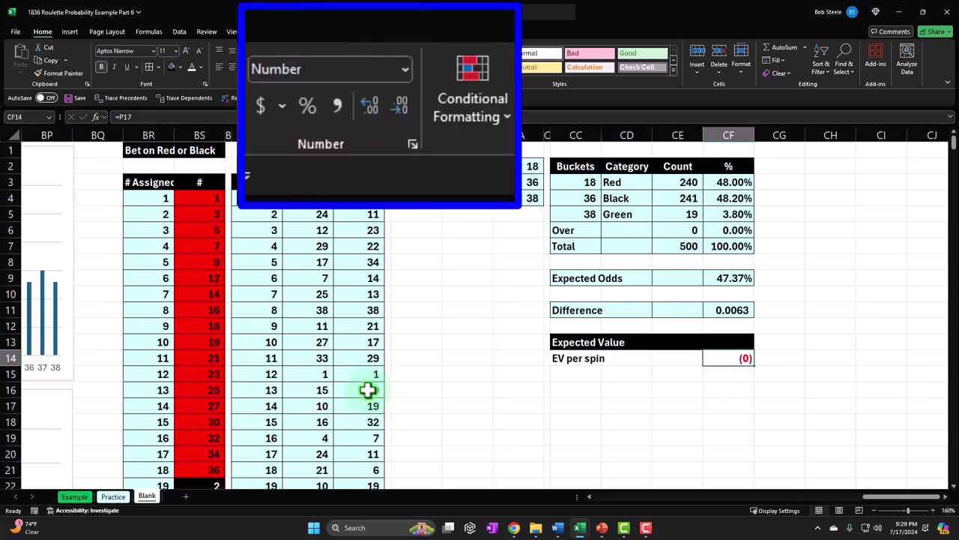
click(414, 66)
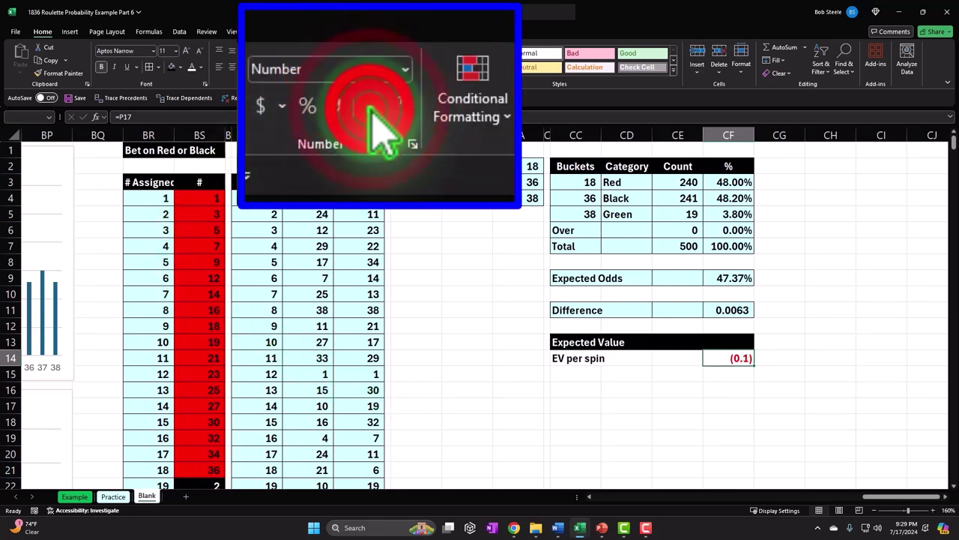
click(413, 67)
click(414, 67)
click(413, 67)
key(Down)
Step: Add a 'Spins' row with the value 500
key(Left)
key(Left)
key(Left)
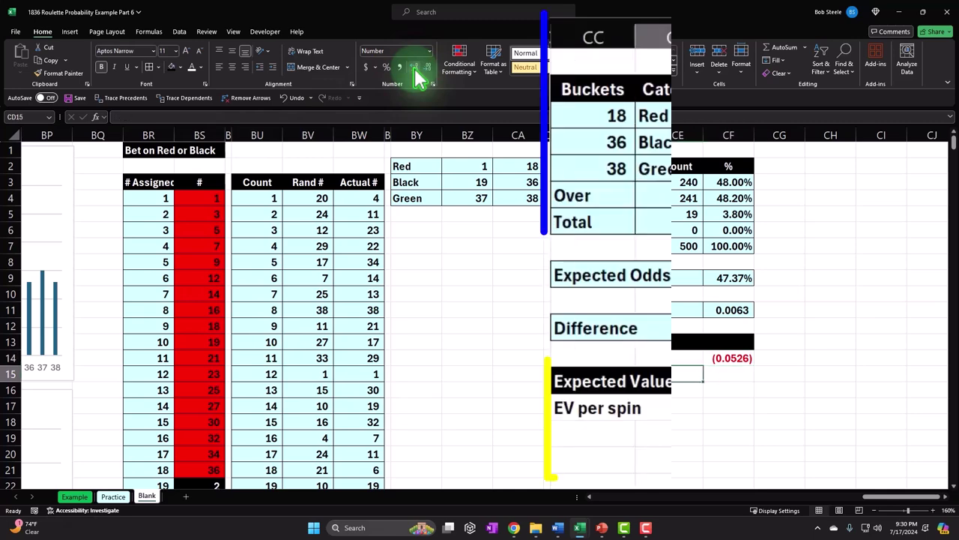
text(Spins)
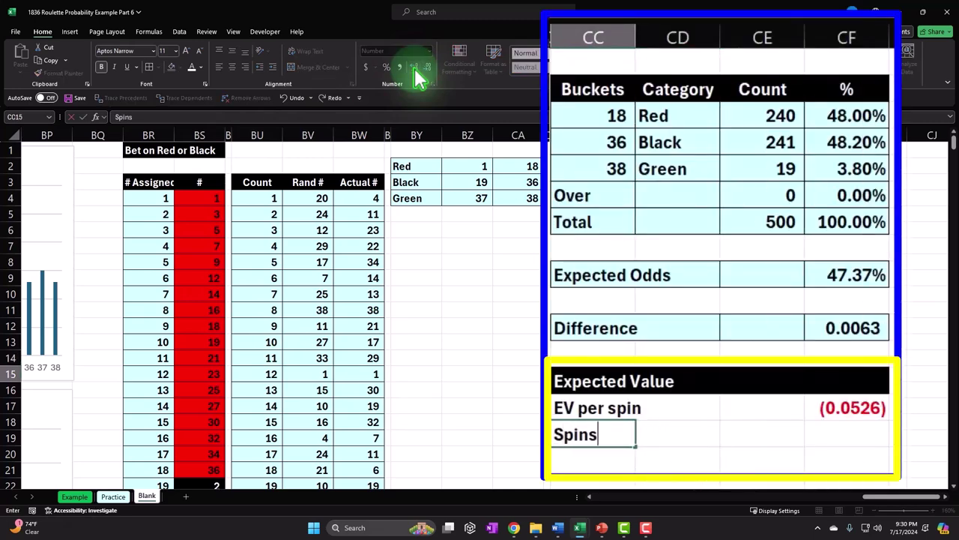
key(Right)
key(Right)
key(Right)
text(500)
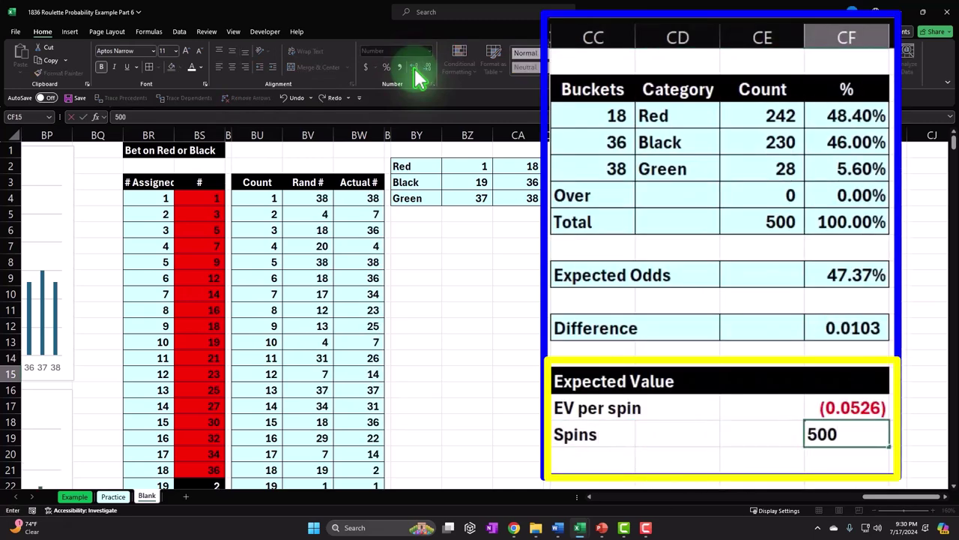
key(Return)
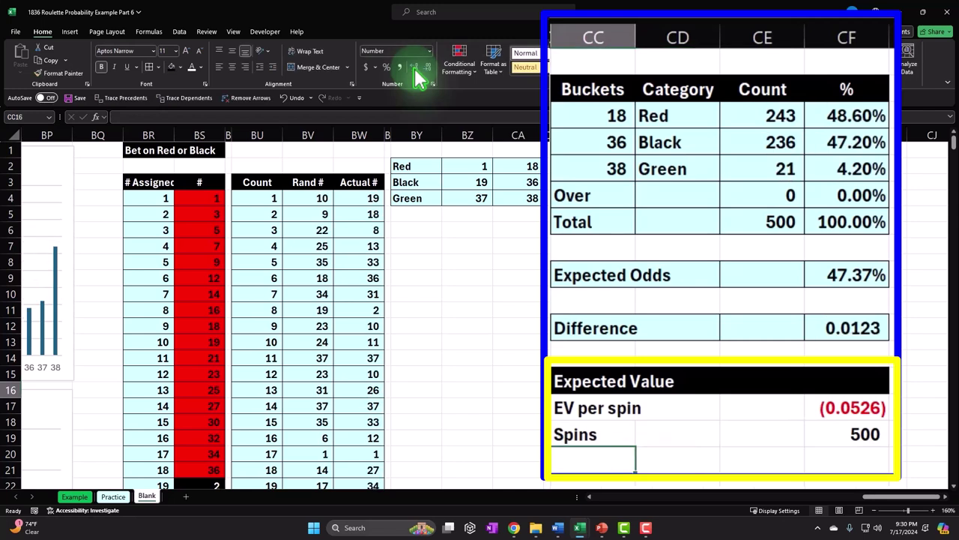
Step: Add an Expected value row with =CF14*CF15, multiplying EV per spin by the number of spins
text(E)
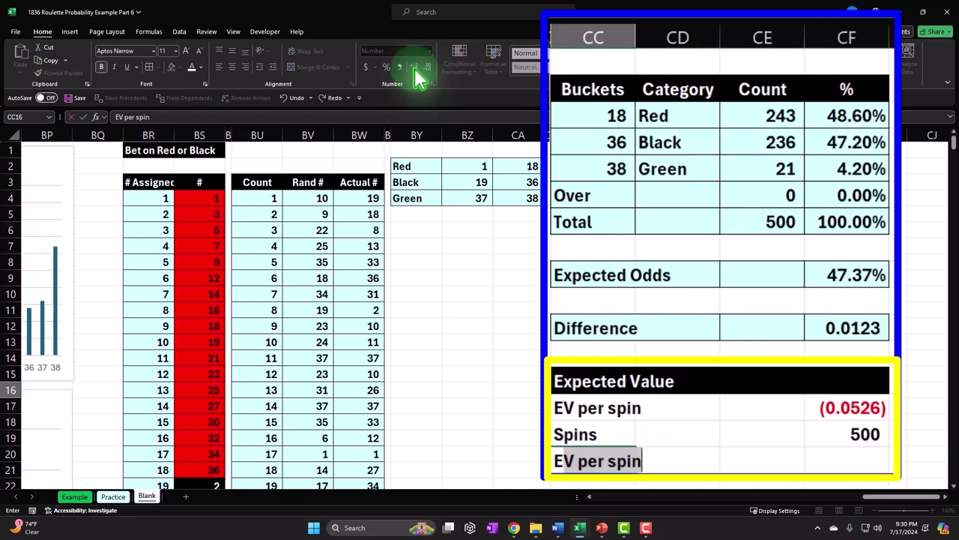
text(xpected)
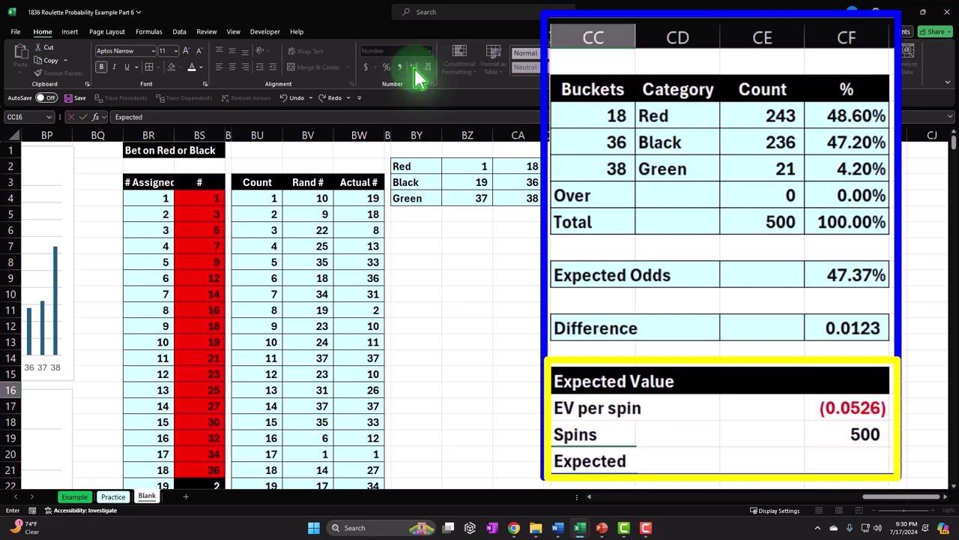
text( value)
key(Tab)
key(Tab)
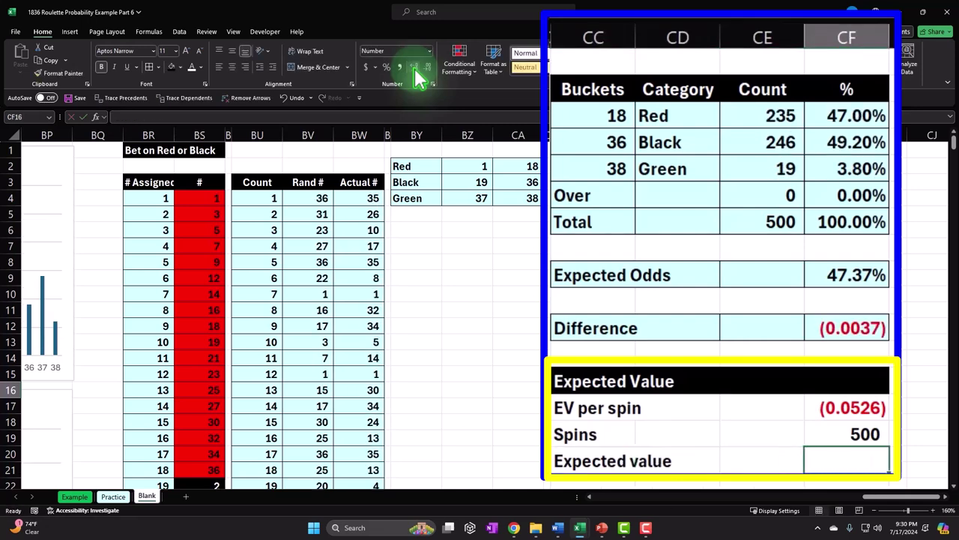
text(=)
key(Up)
key(Up)
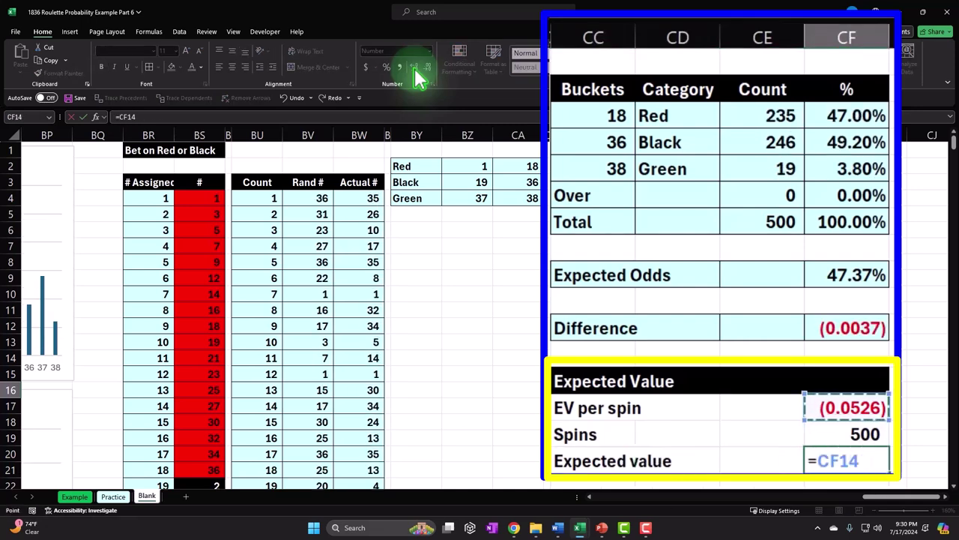
text(*)
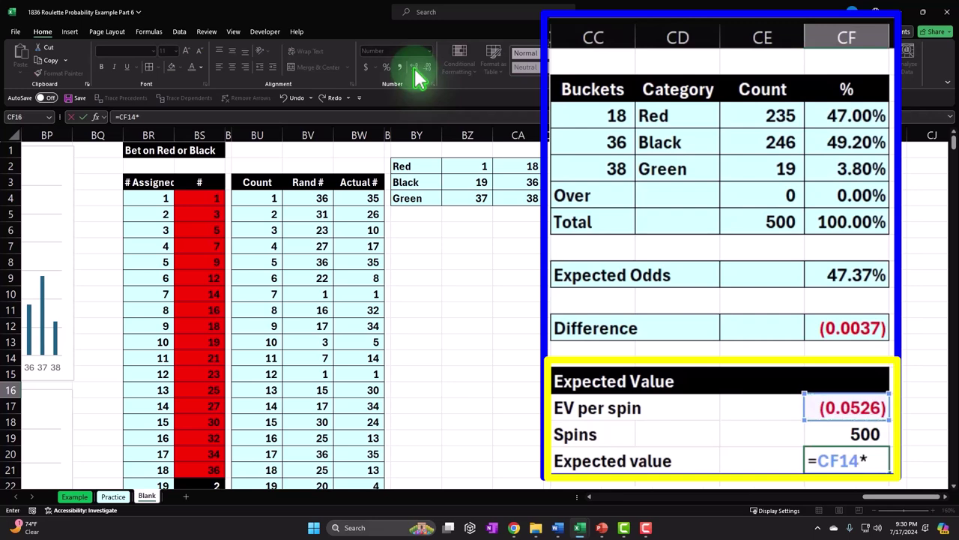
key(Up)
key(Return)
key(Up)
key(Right)
key(Right)
key(Right)
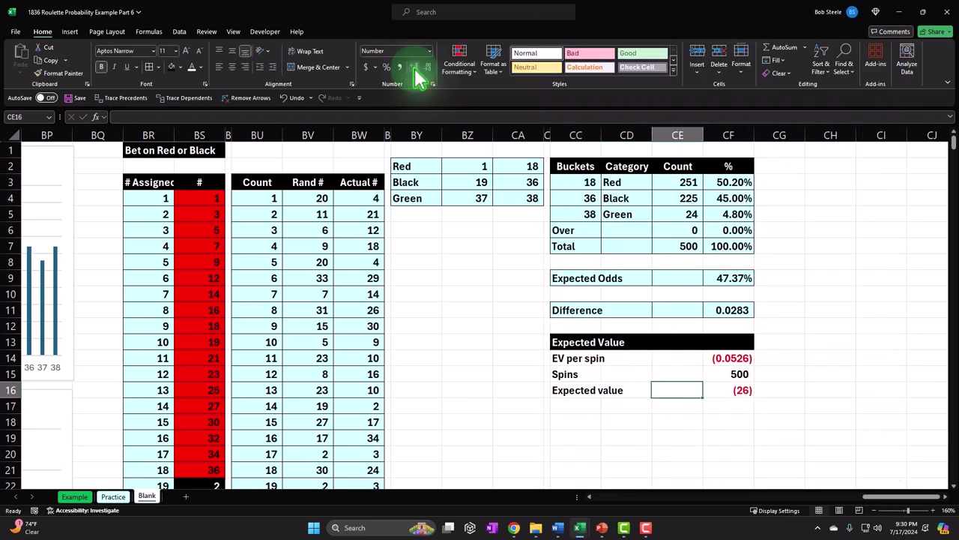
Step: Show the expected value as (26.32) and give CC14:CF16 all borders and light blue fill
click(415, 67)
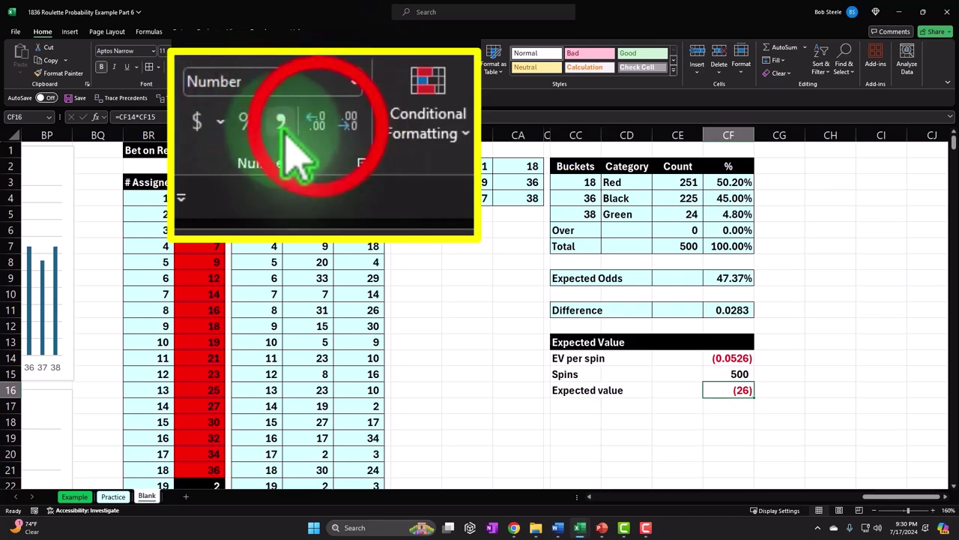
click(414, 67)
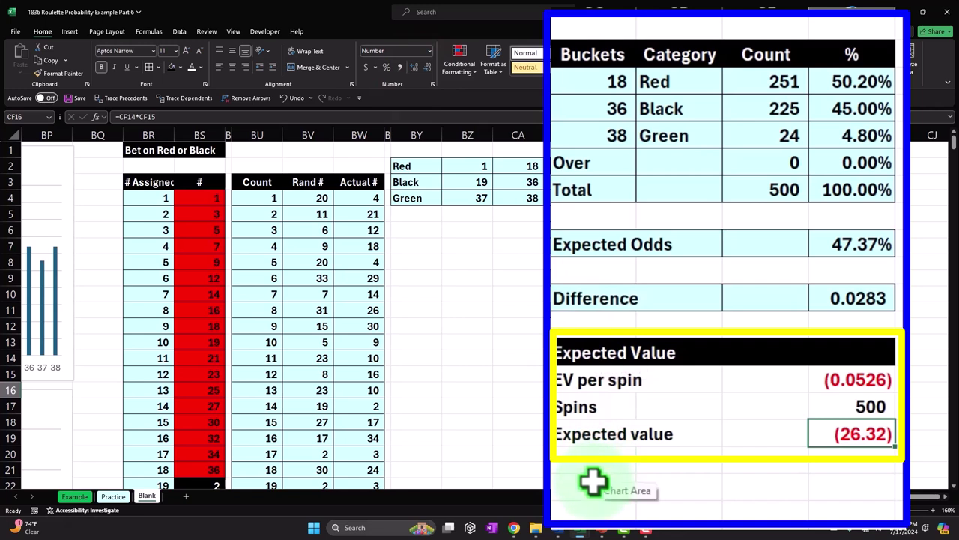
drag(600, 380, 819, 441)
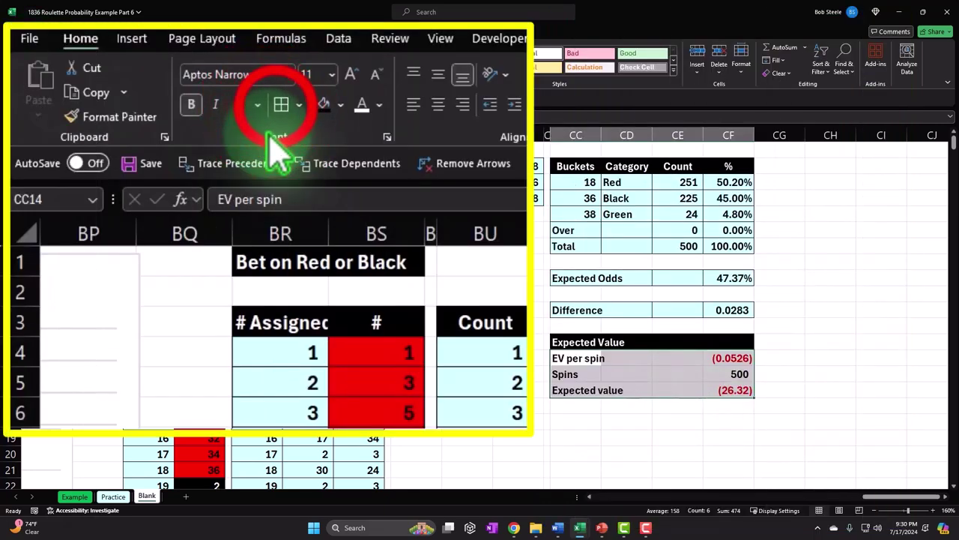
click(281, 104)
click(338, 105)
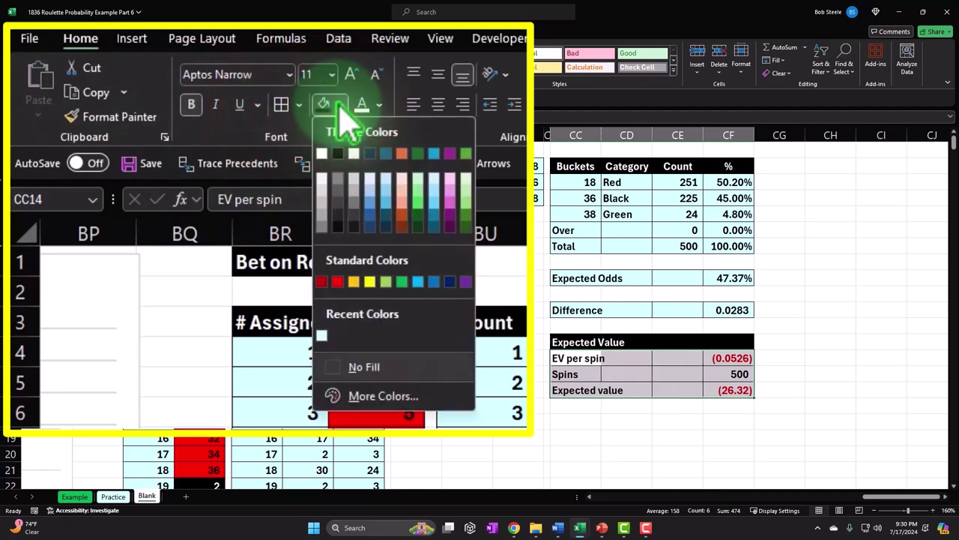
click(330, 364)
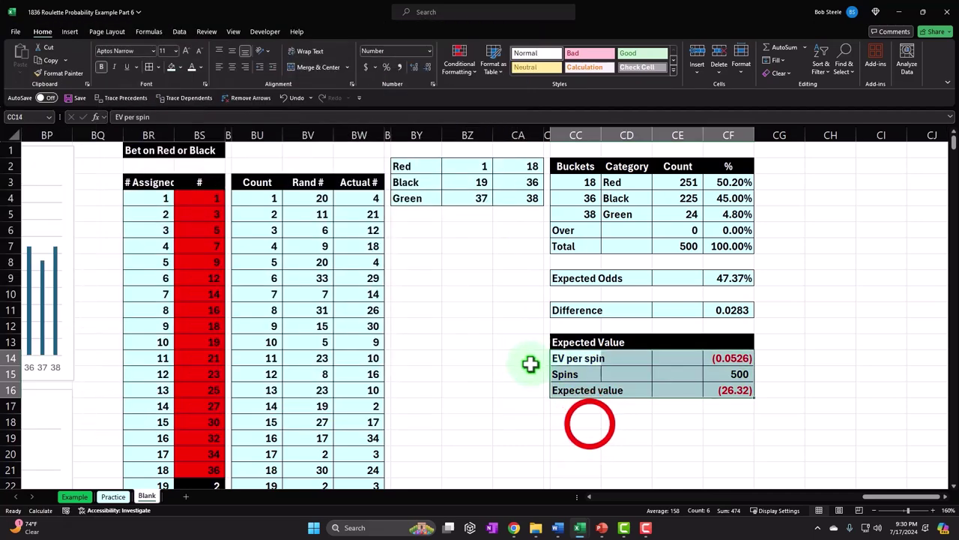
click(589, 422)
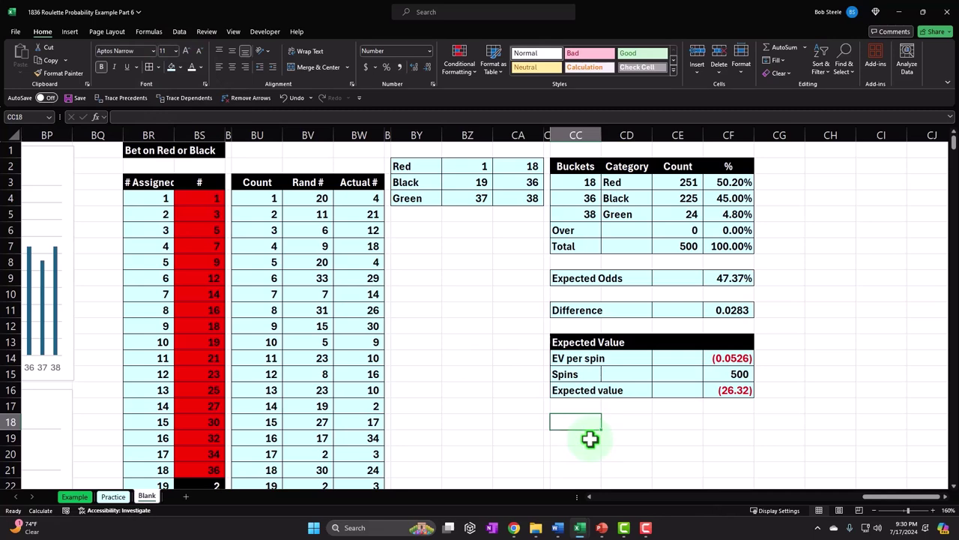
Step: Enter a 'Bet on' / 'Red' heading in CC18:CD18 and fill CC18:CF18 black
scroll(590, 440, down, 2)
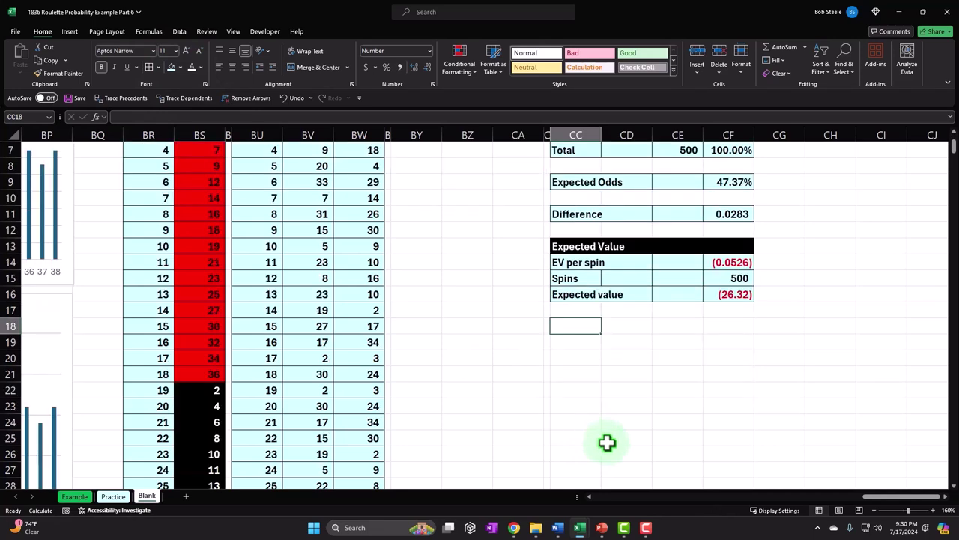
text(Bet)
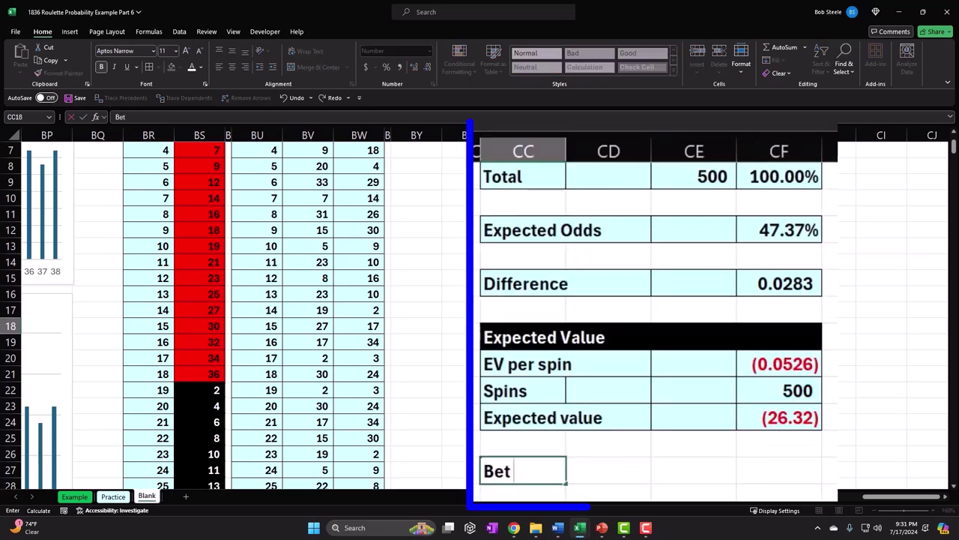
text( on)
key(Tab)
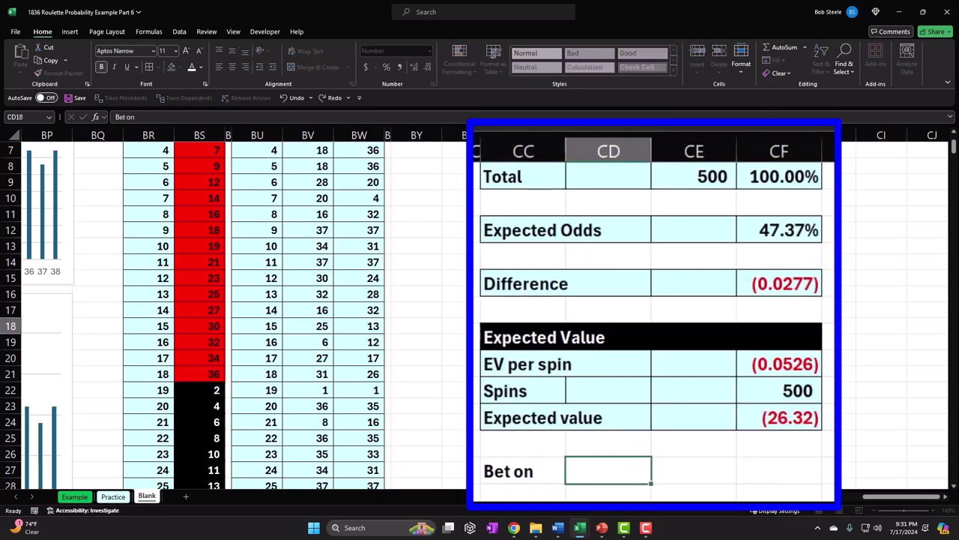
text(Red)
key(Return)
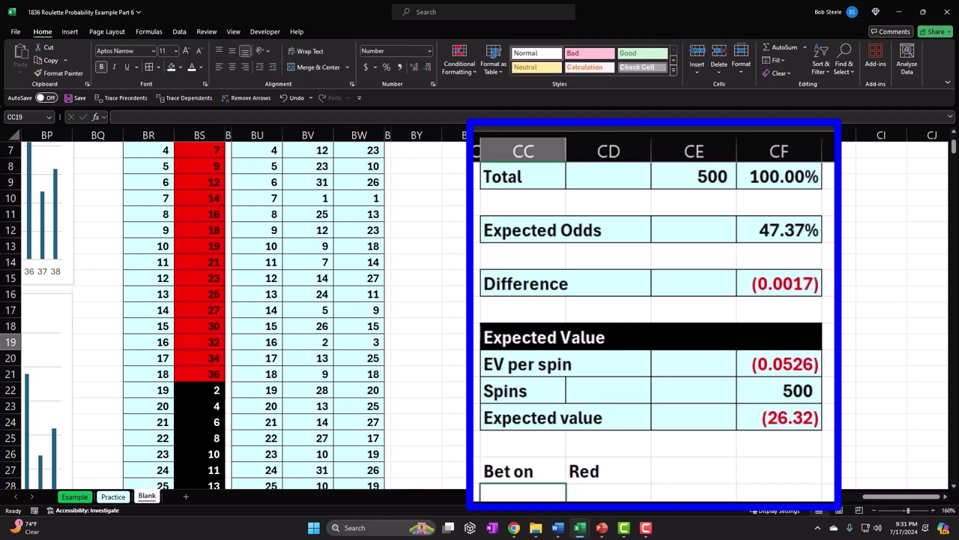
click(529, 471)
drag(545, 469, 711, 322)
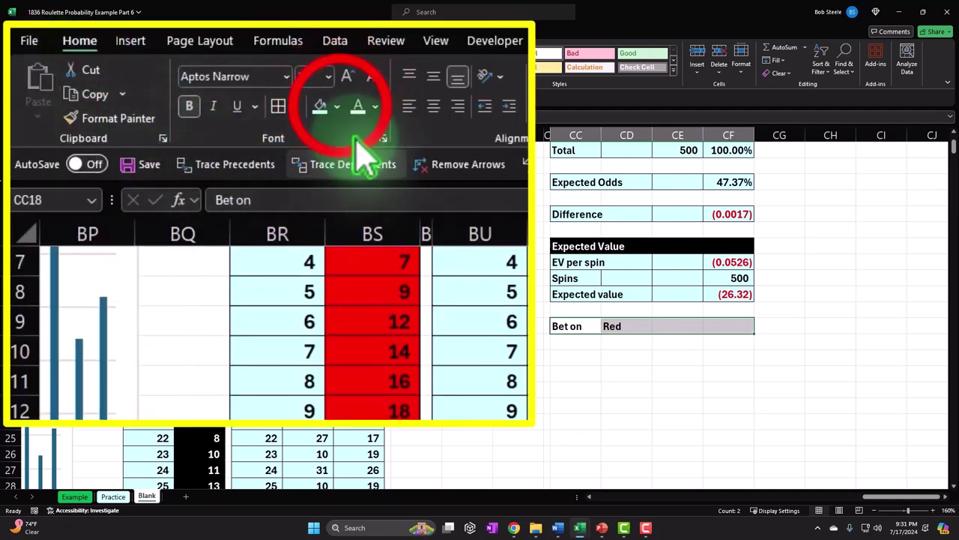
click(337, 105)
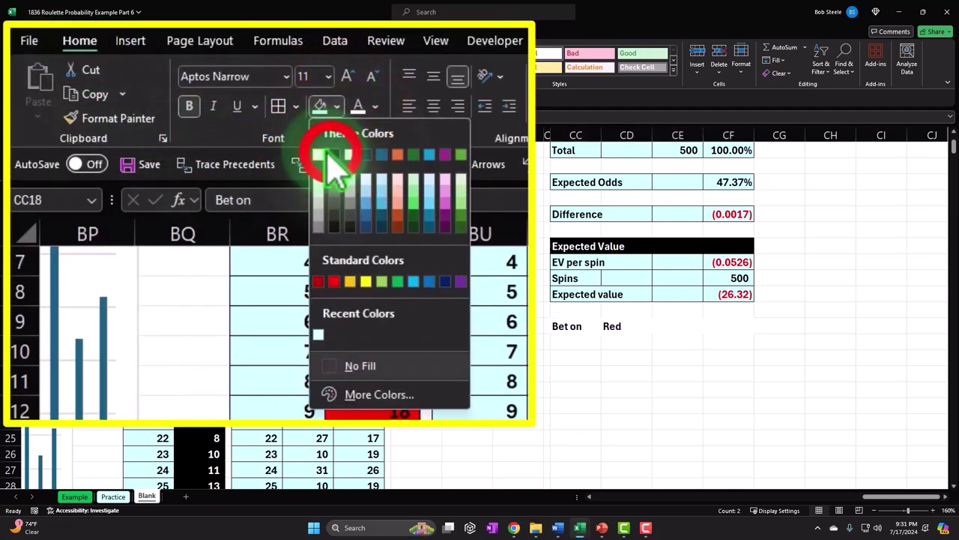
click(334, 155)
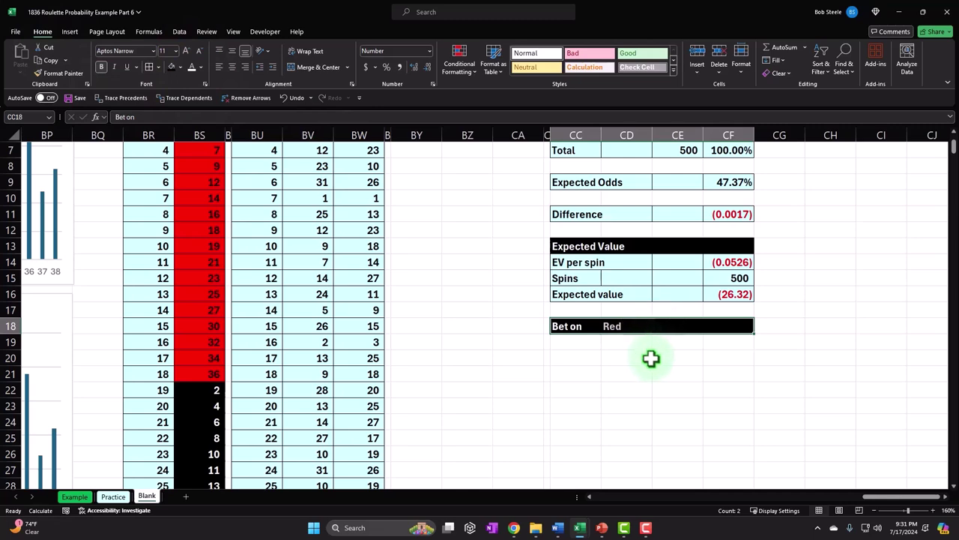
Step: Label CD19:CF19 as Wins, Losses and total beneath the heading
scroll(644, 360, up, 1)
click(616, 391)
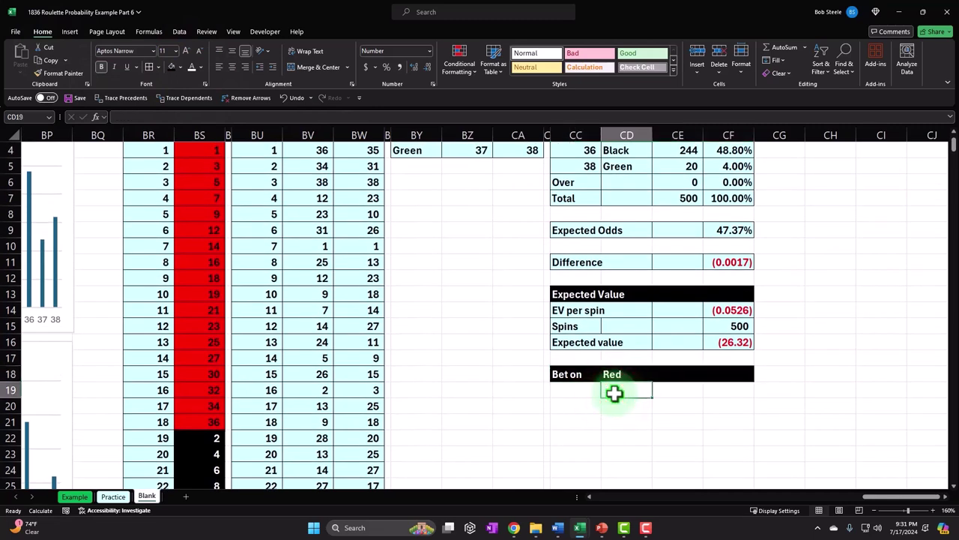
text(Win)
key(Tab)
text(L)
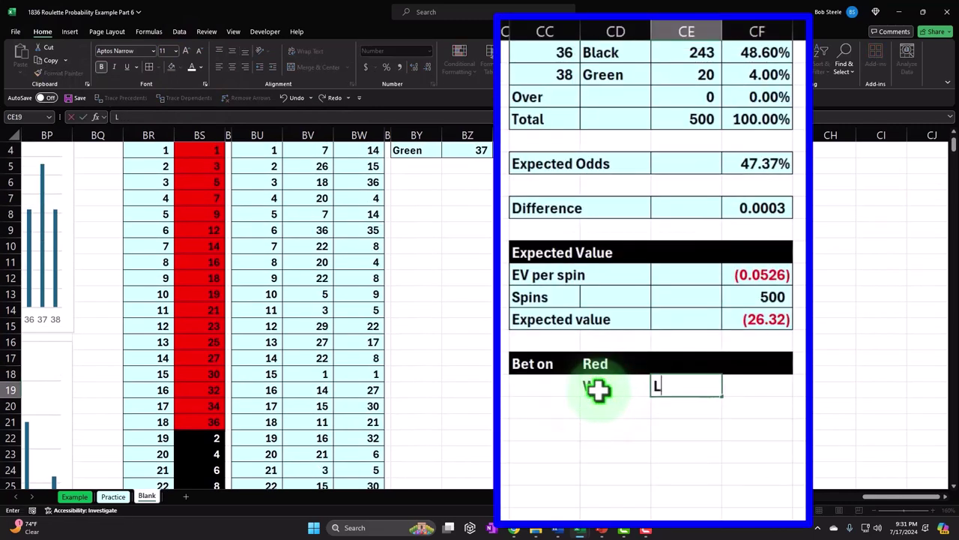
text(osse)
key(Tab)
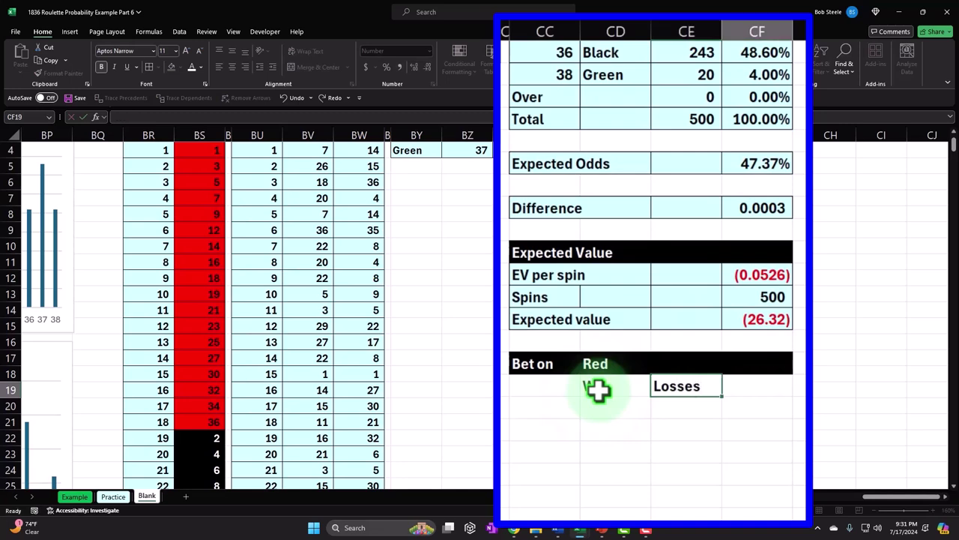
text(total)
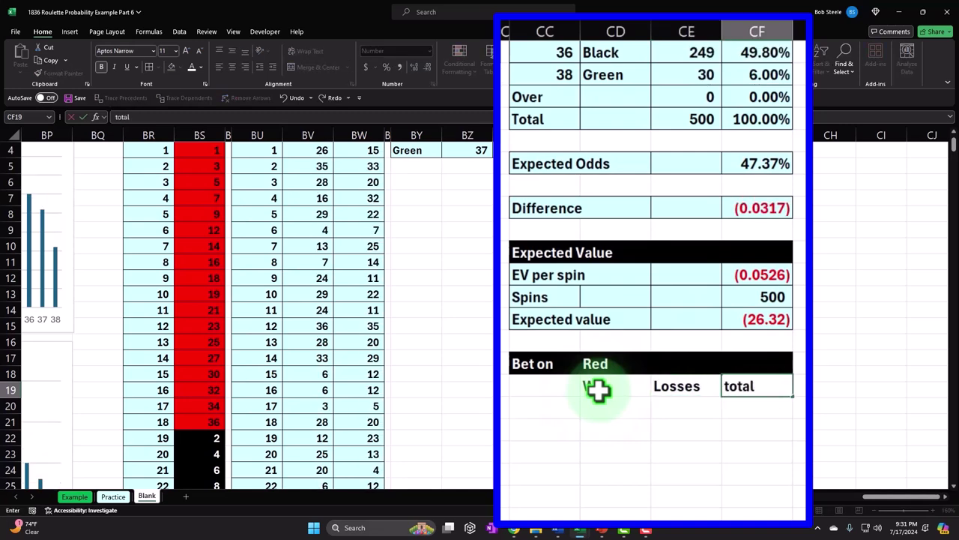
click(597, 389)
click(605, 386)
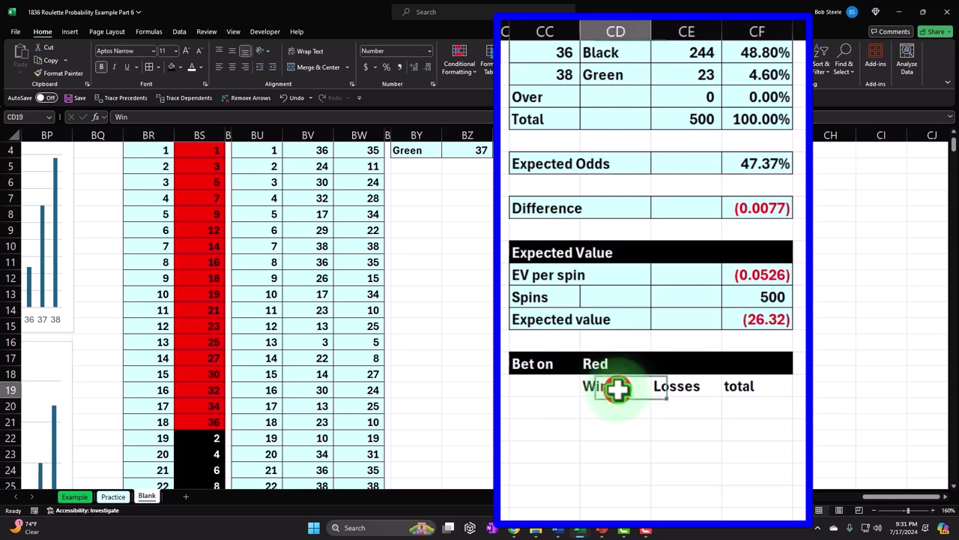
key(Return)
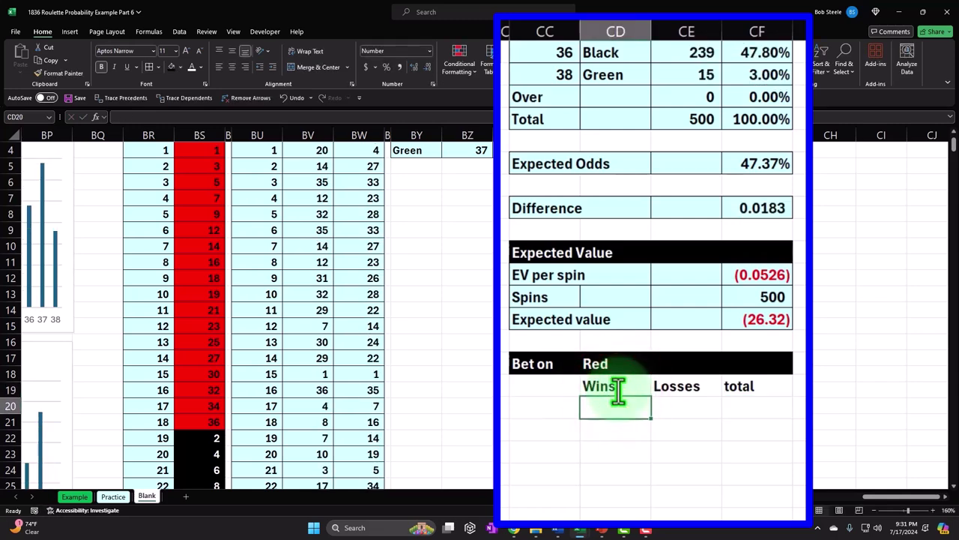
scroll(617, 388, up, 1)
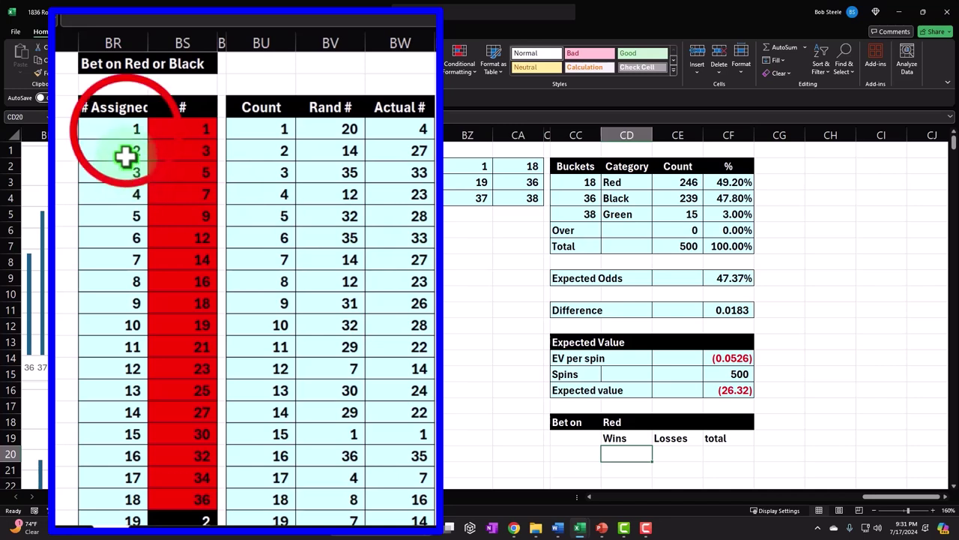
click(126, 131)
drag(126, 131, 129, 498)
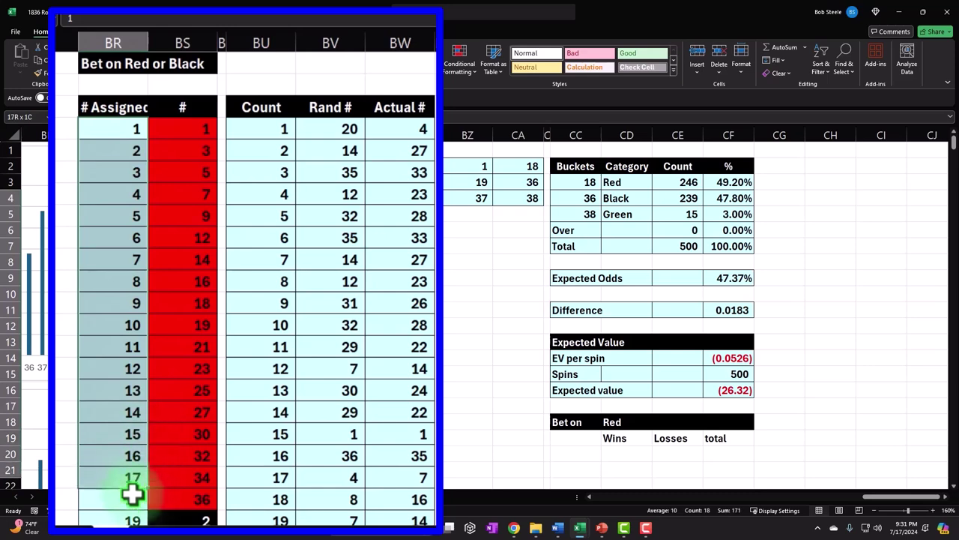
double_click(122, 194)
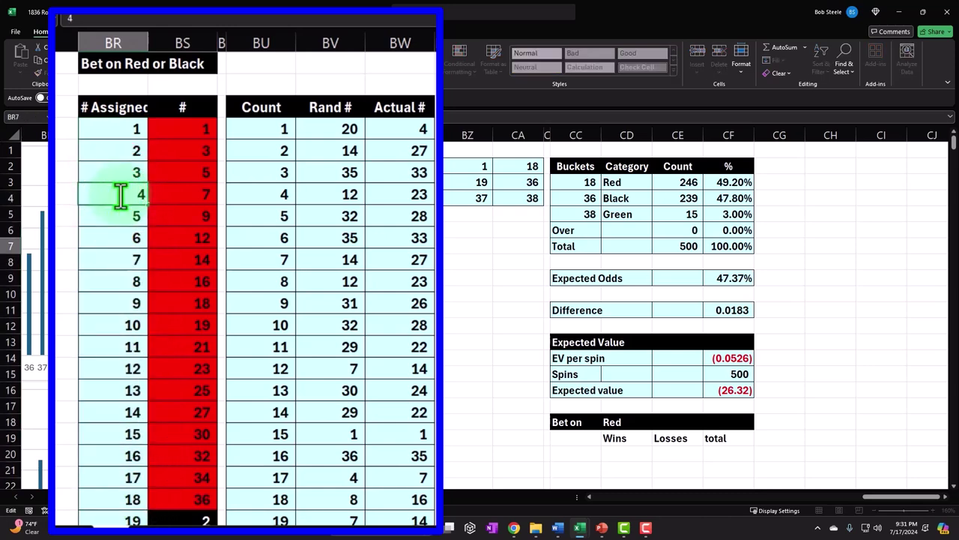
key(Return)
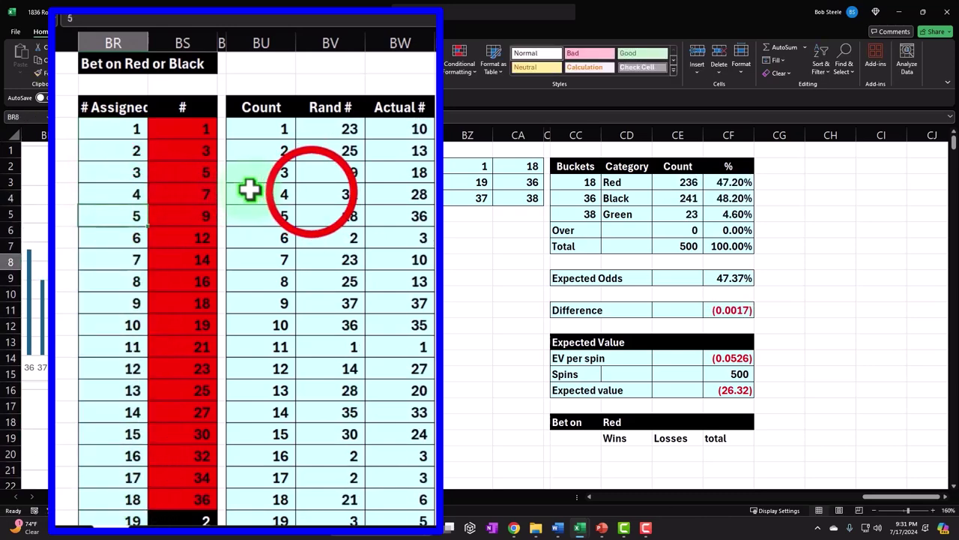
click(308, 192)
double_click(312, 193)
key(Return)
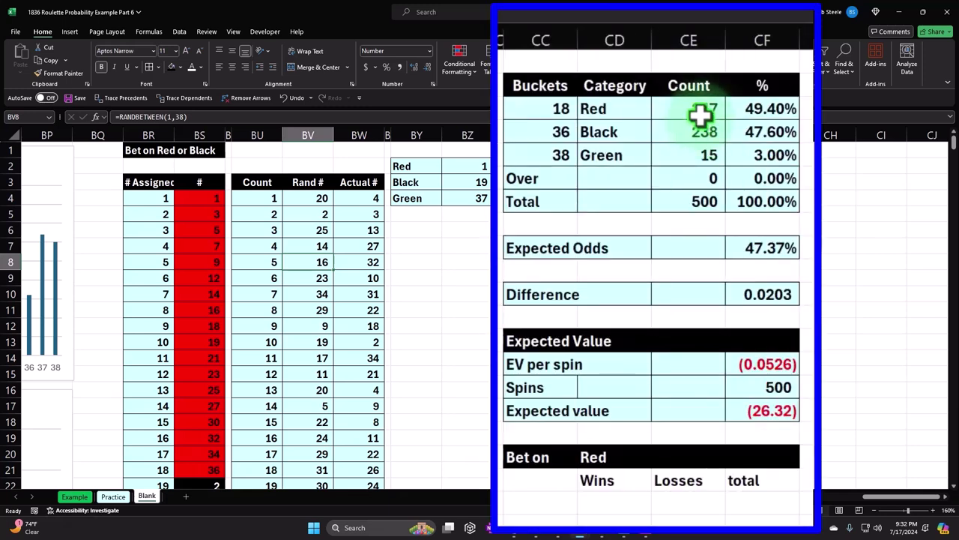
click(615, 498)
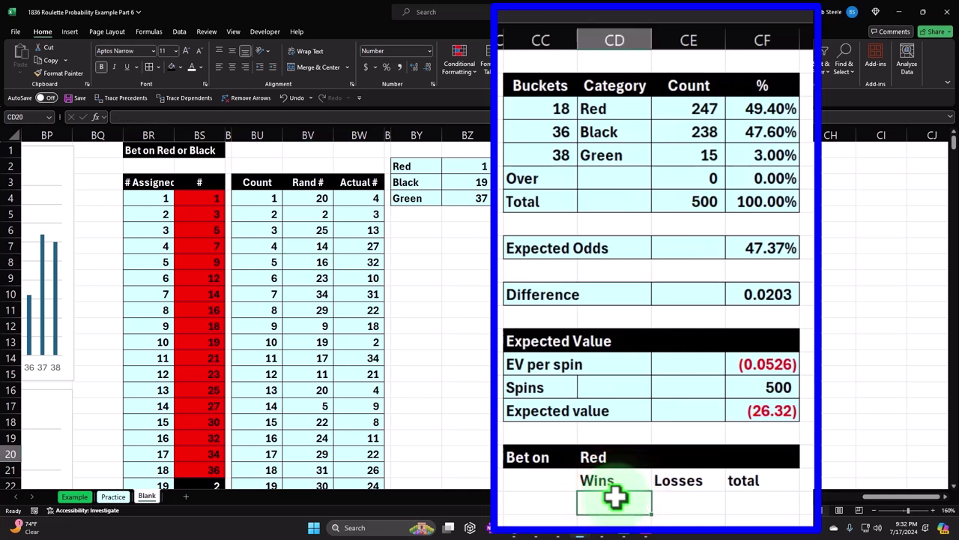
scroll(600, 450, down, 1)
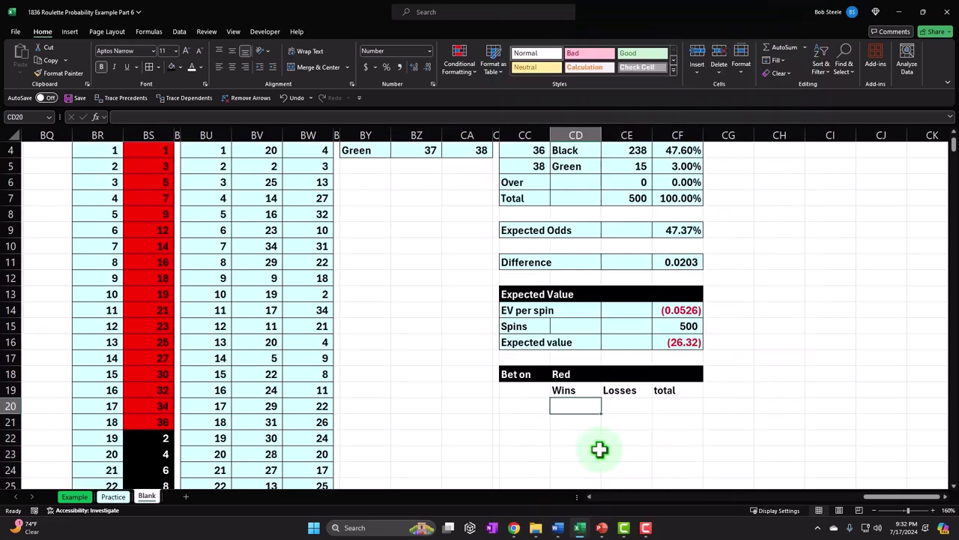
Step: Start a COUNTIF in the Wins cell over the spin results BV4:BV503
text(=co)
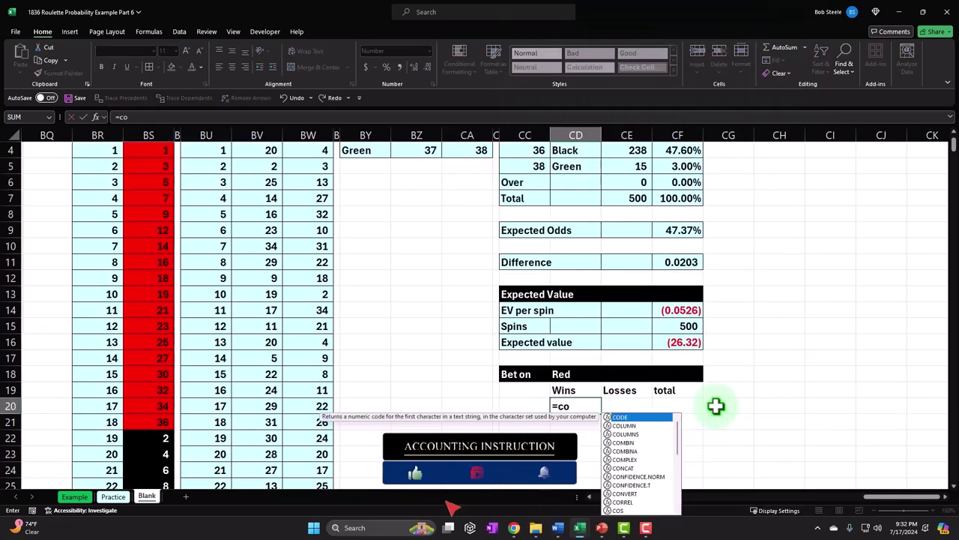
text(untif)
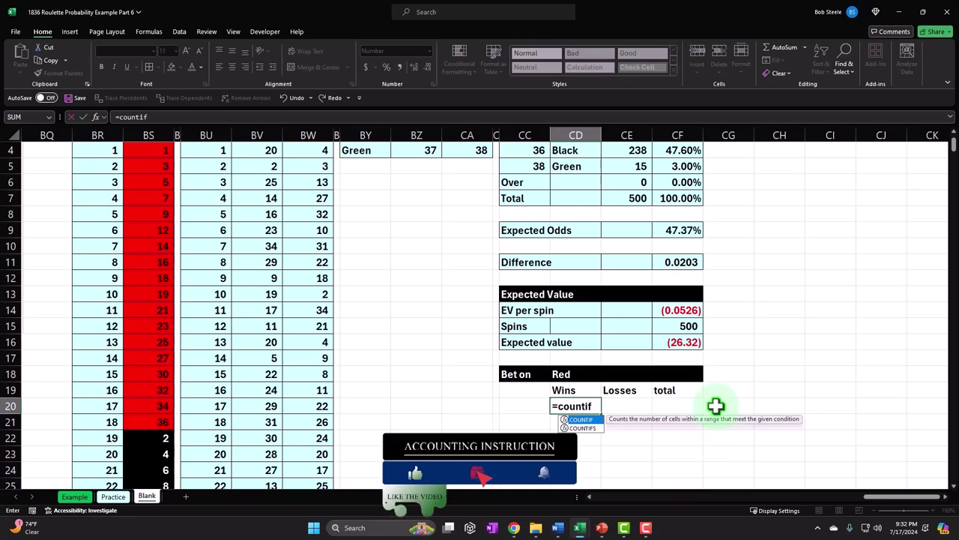
text(()
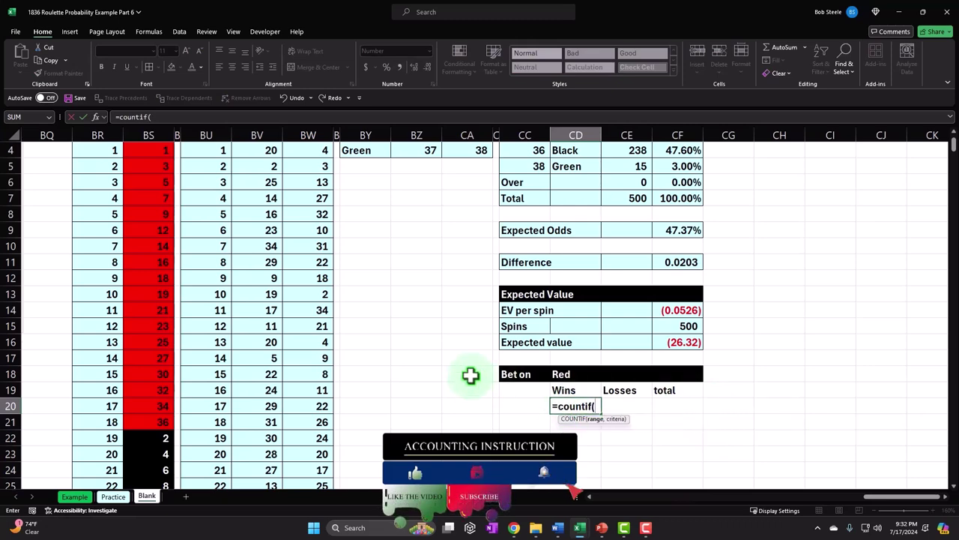
scroll(469, 375, up, 1)
click(258, 199)
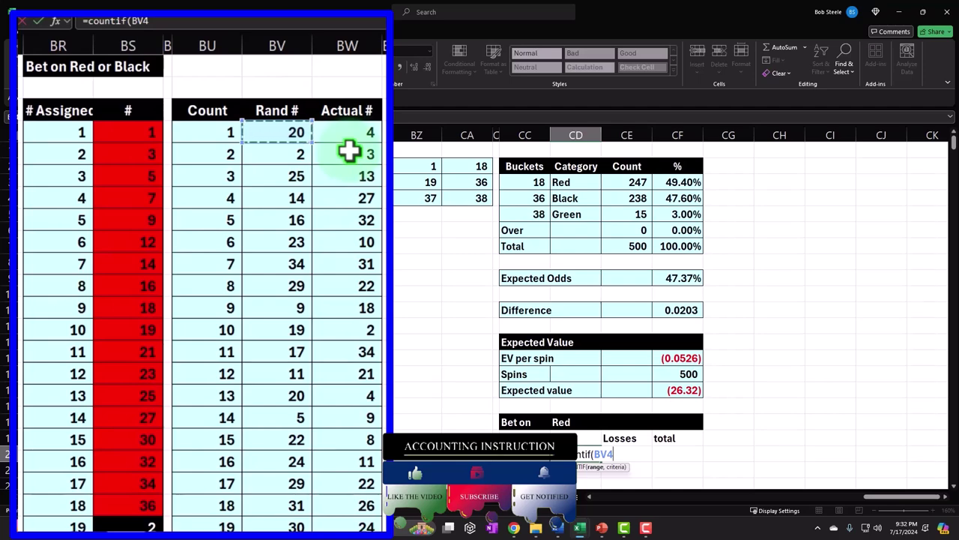
key(ctrl+shift+Down)
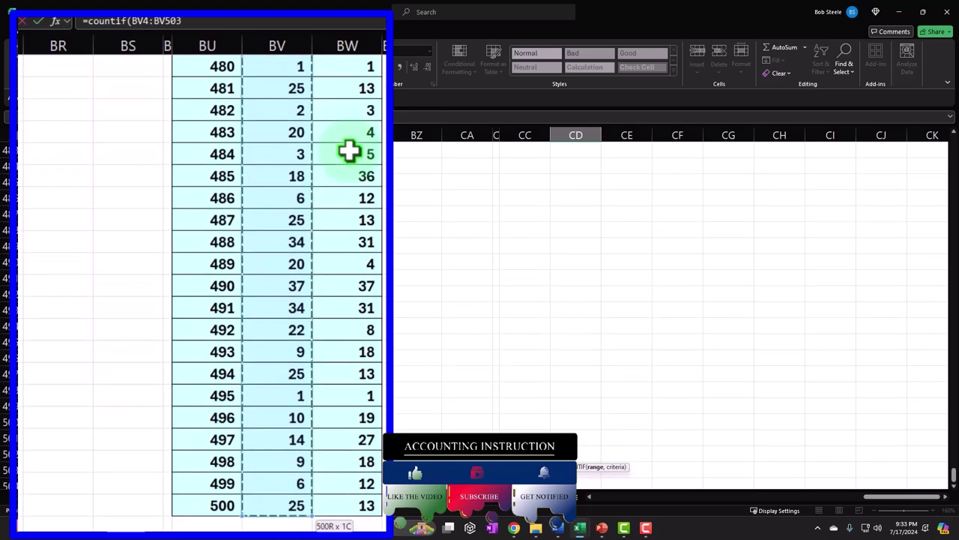
scroll(349, 151, up, 3)
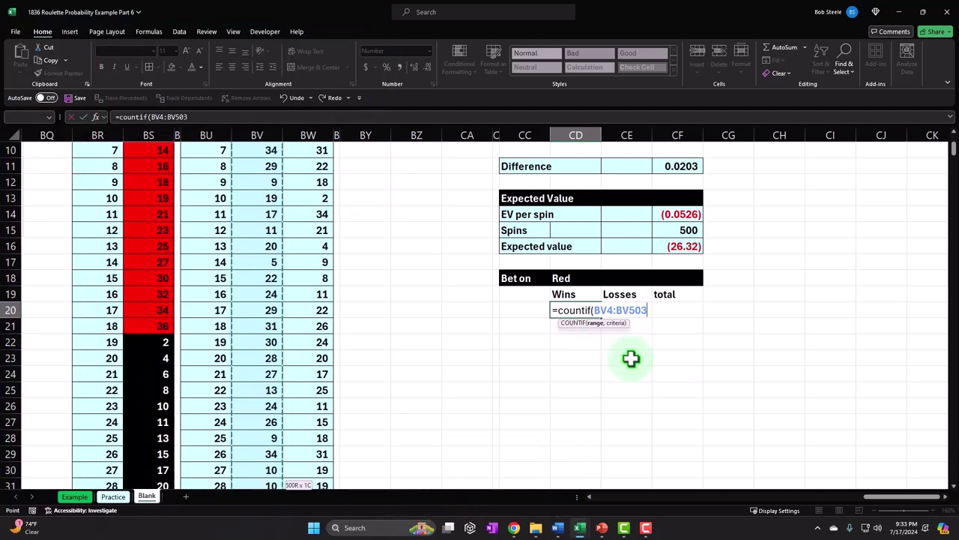
text(,)
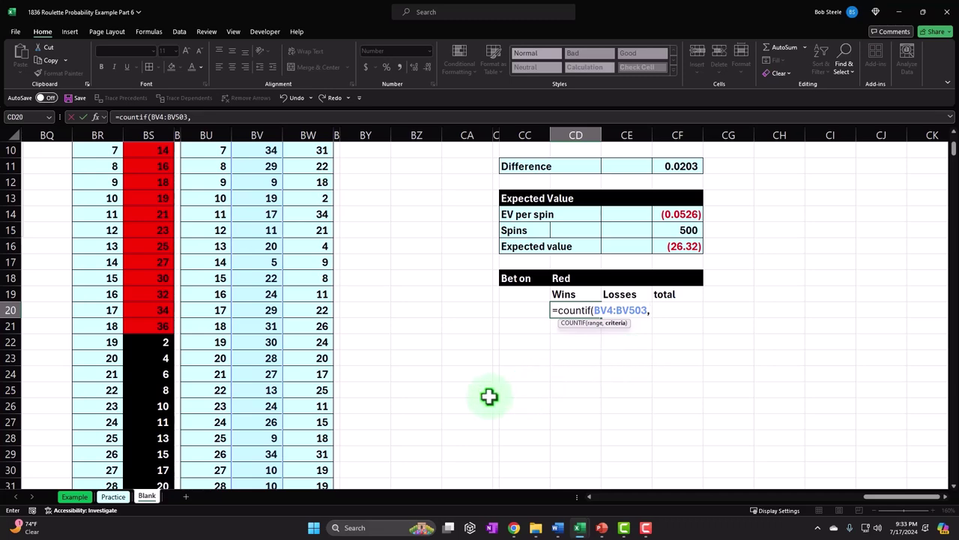
scroll(537, 388, up, 3)
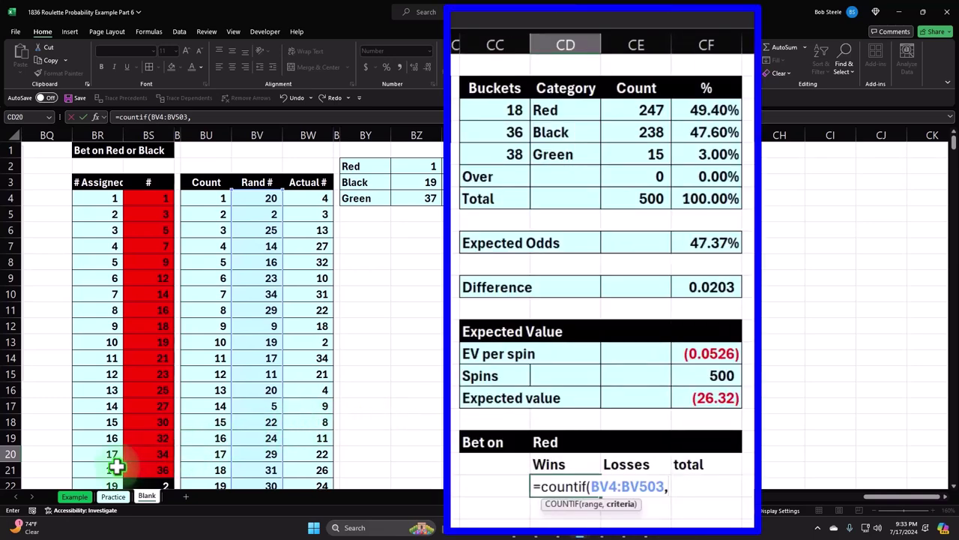
scroll(413, 427, down, 1)
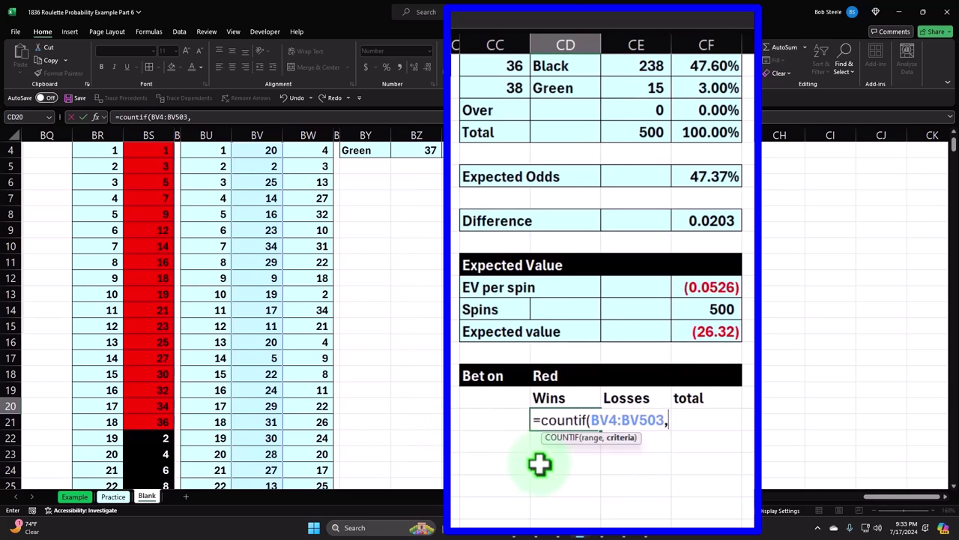
Step: Complete the criterion as "<"&19 so the Wins cell shows 249
text(<19)
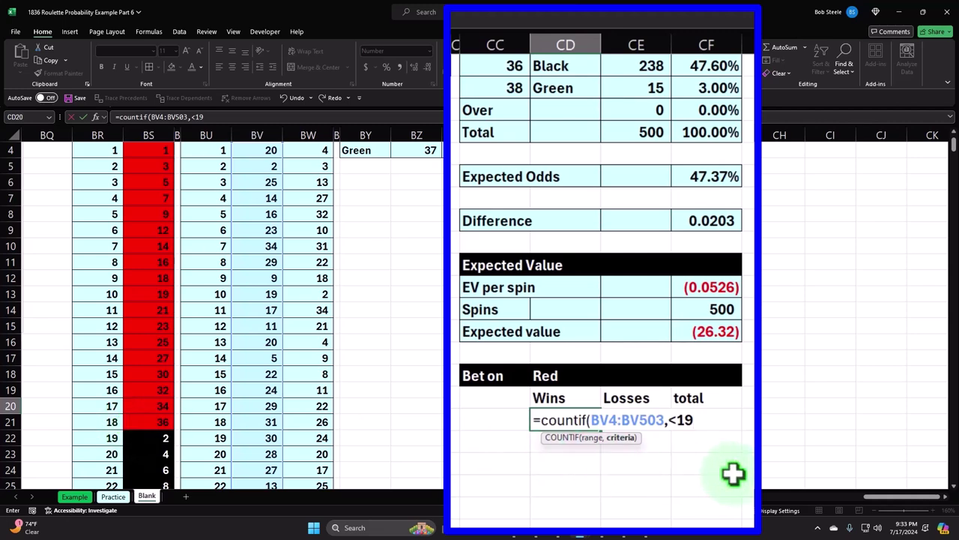
click(670, 420)
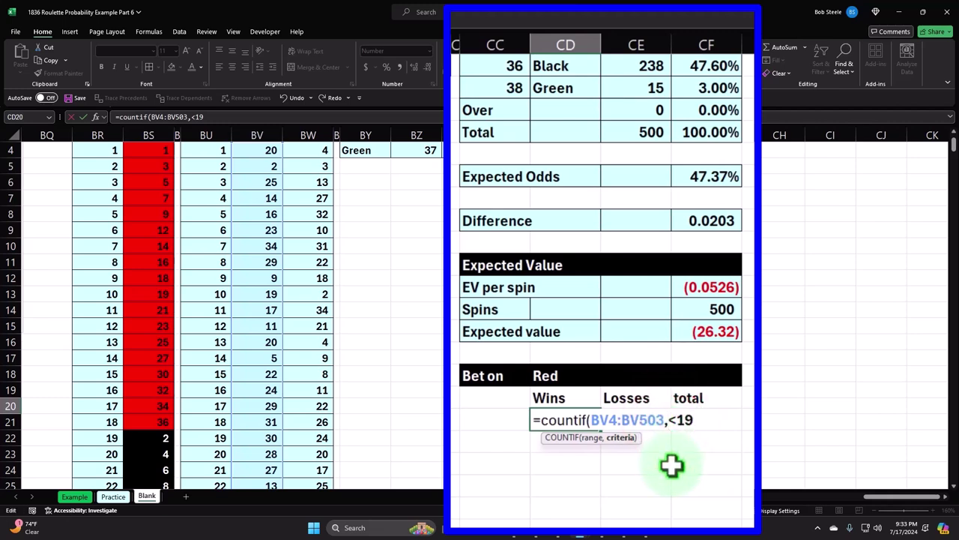
text("<)
text(")
text(&)
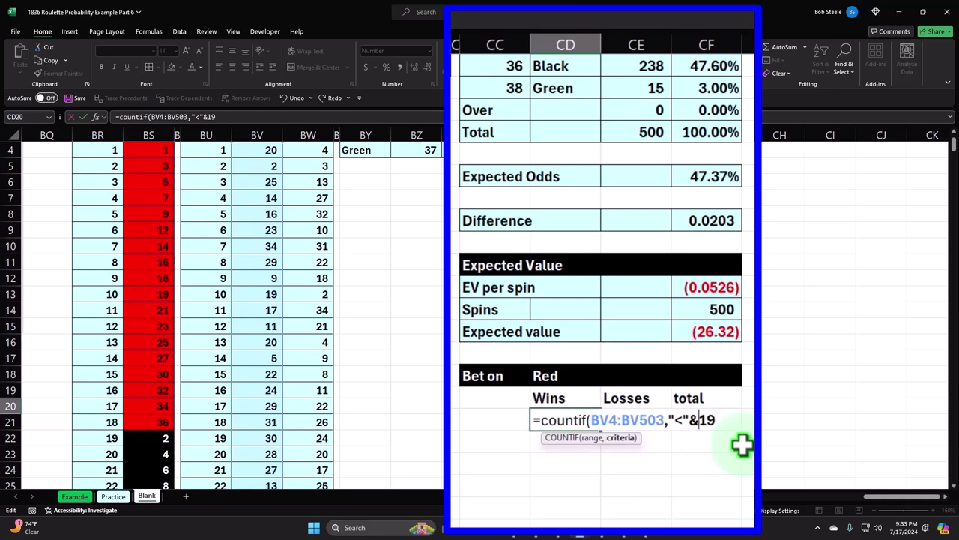
click(727, 428)
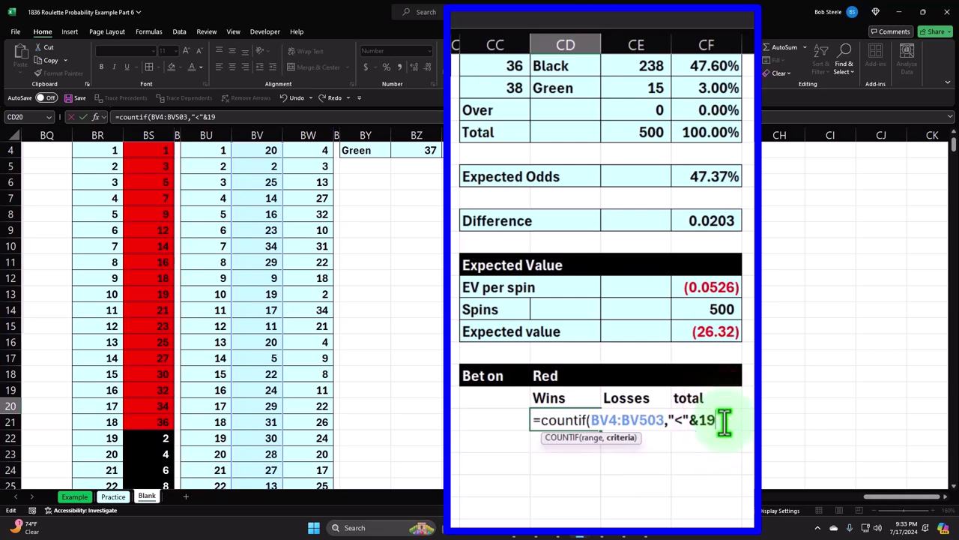
text())
key(Return)
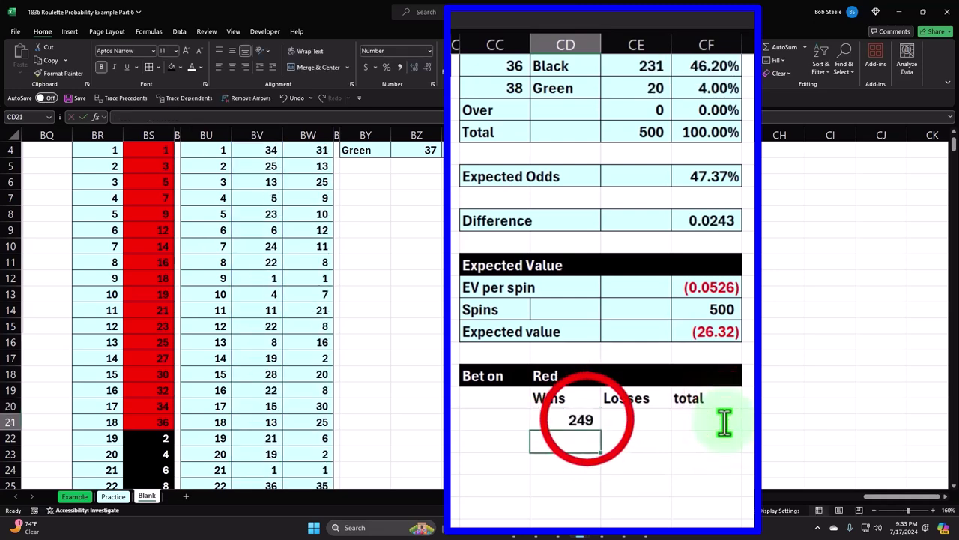
Step: Enter =500-CD20 in the Losses cell CE20
click(589, 421)
scroll(604, 439, up, 1)
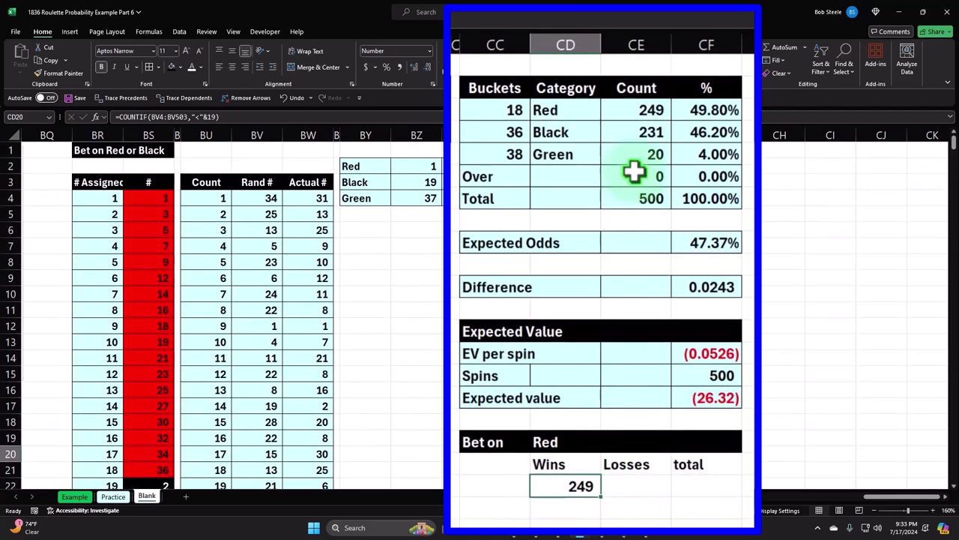
click(642, 486)
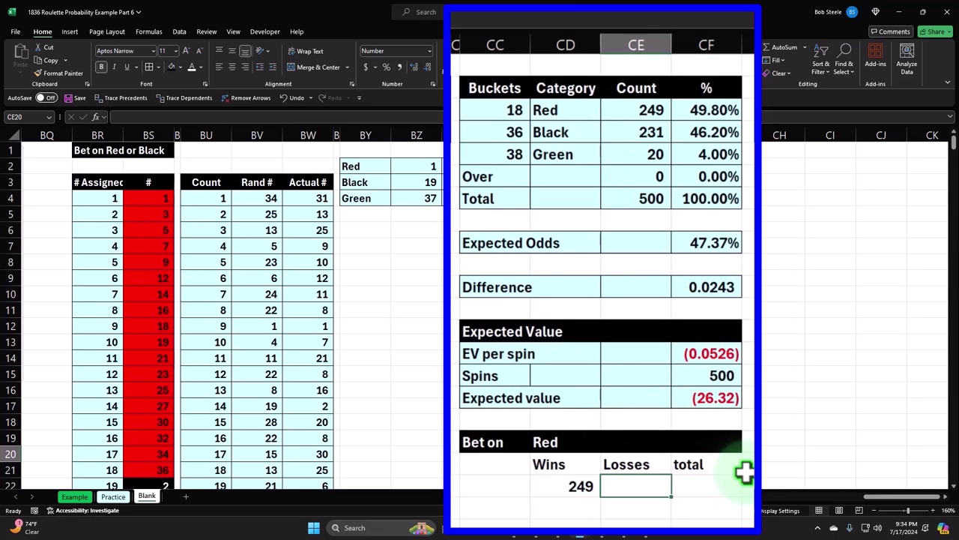
text(=)
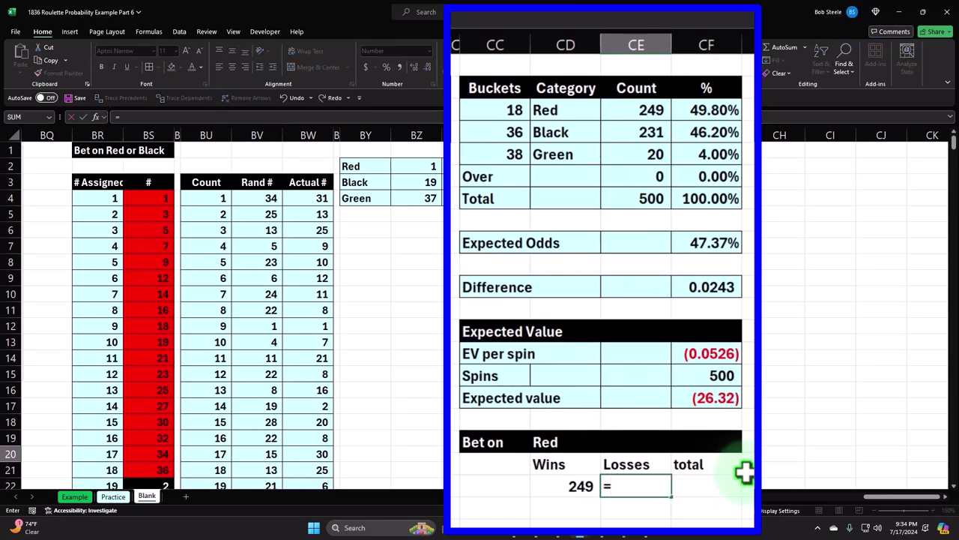
text(500-)
key(Left)
key(Return)
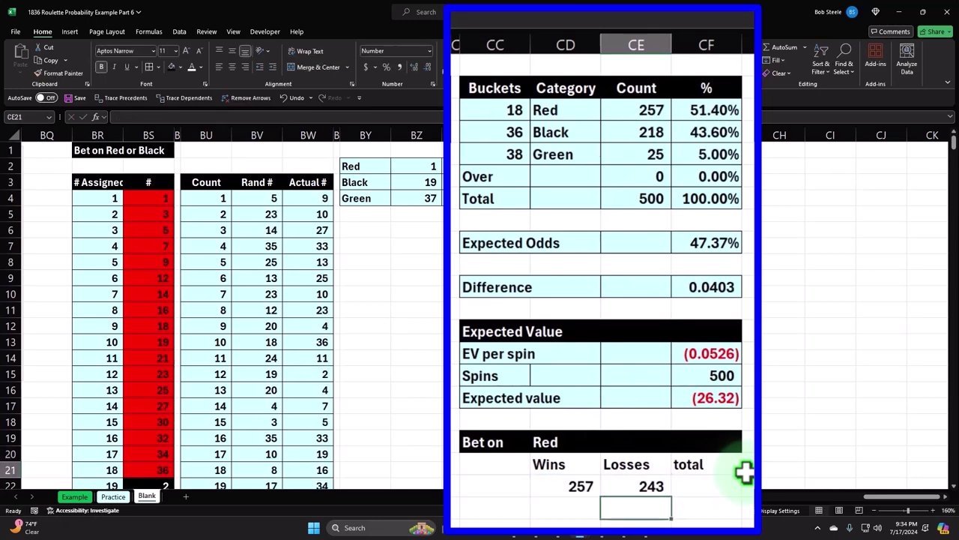
key(Up)
key(Right)
Step: Total Wins and Losses with =SUM(CD20:CE20) in CF20, giving 500
text(=sum()
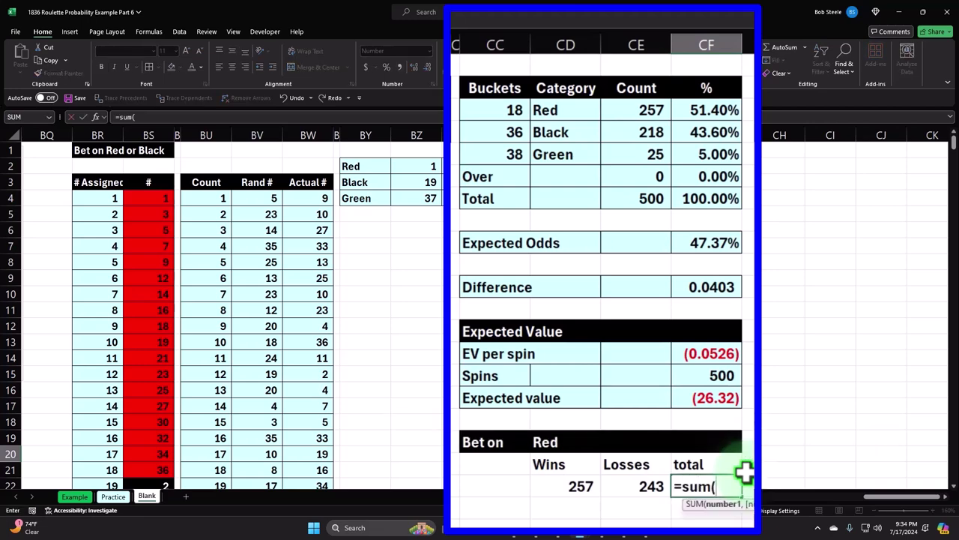
key(Left)
key(shift+Left)
key(Return)
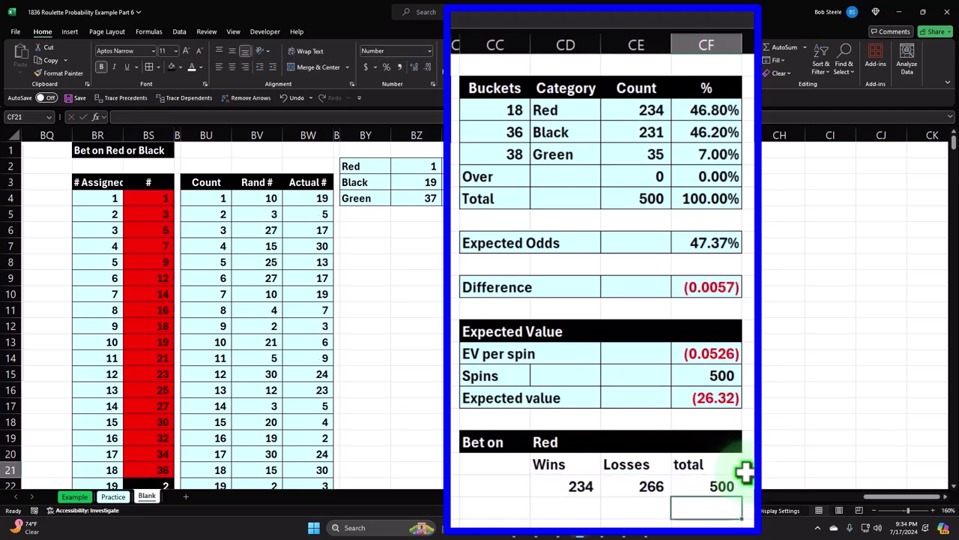
key(Up)
key(Left)
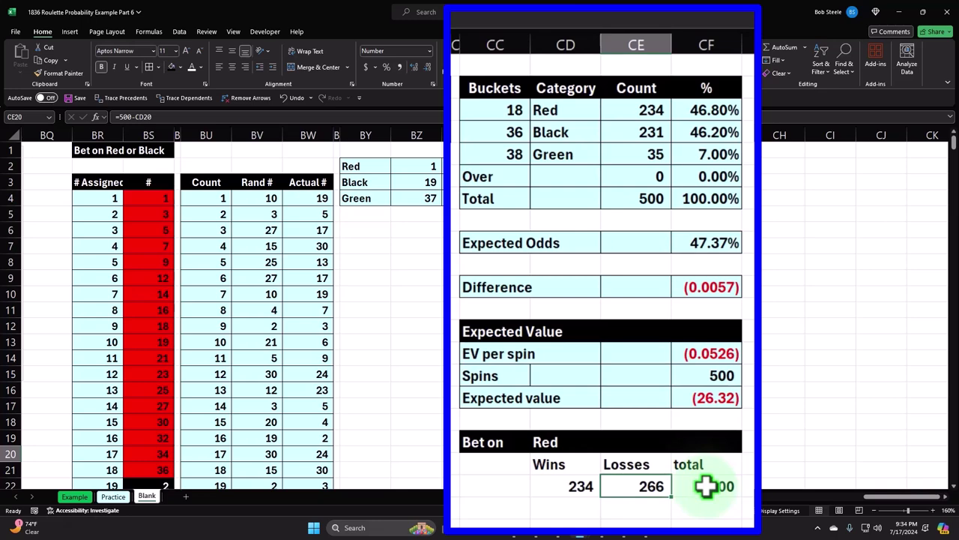
Step: Clear the Losses cell and start a COUNTIF over spin results BV4:BV503
key(Delete)
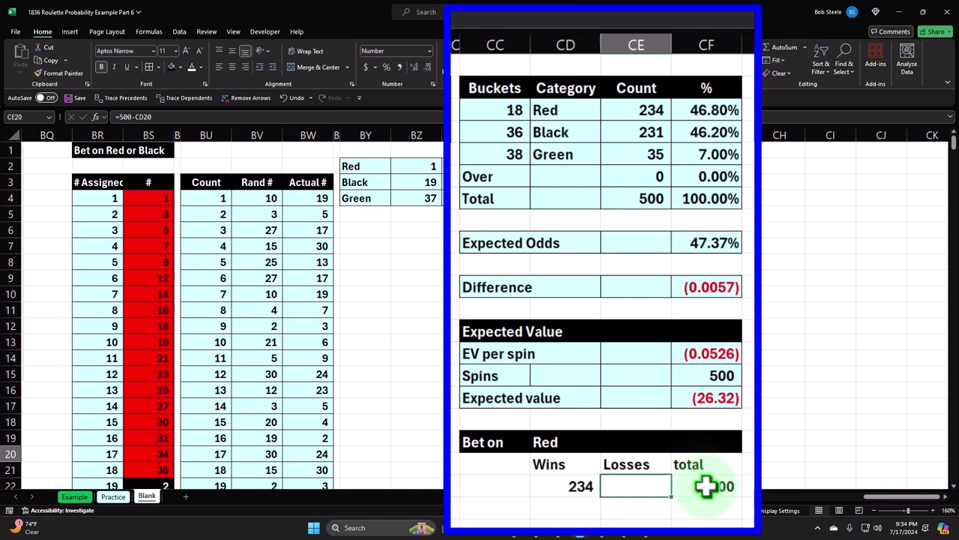
scroll(288, 475, down, 1)
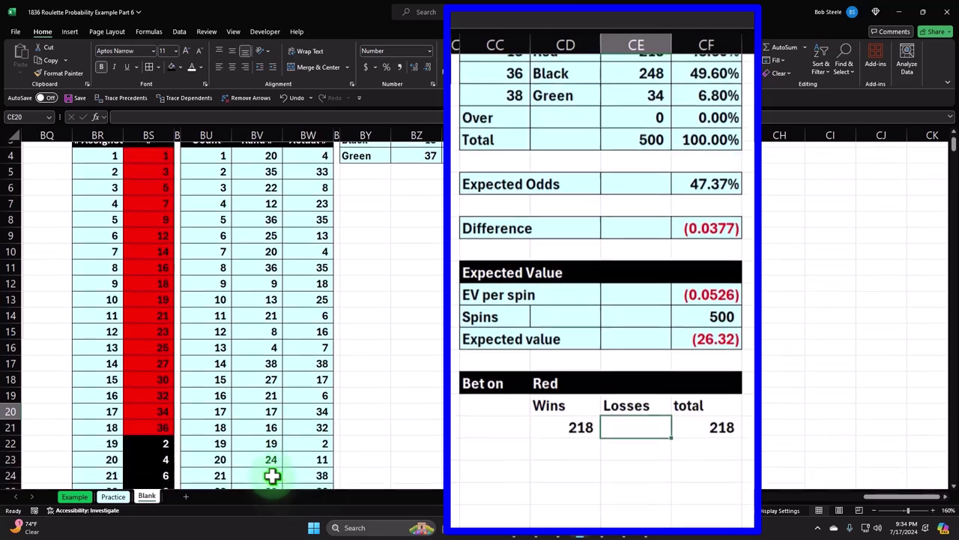
scroll(272, 475, down, 1)
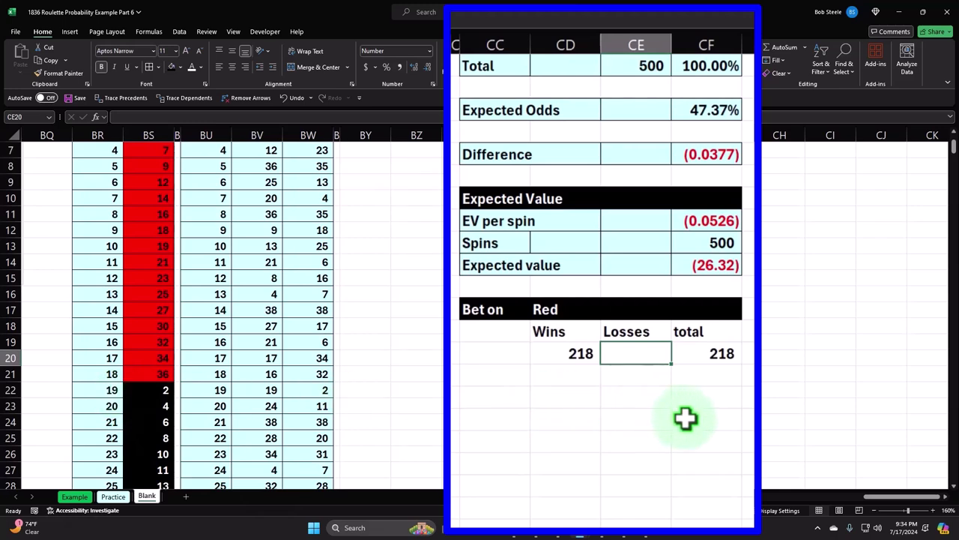
text(=cou)
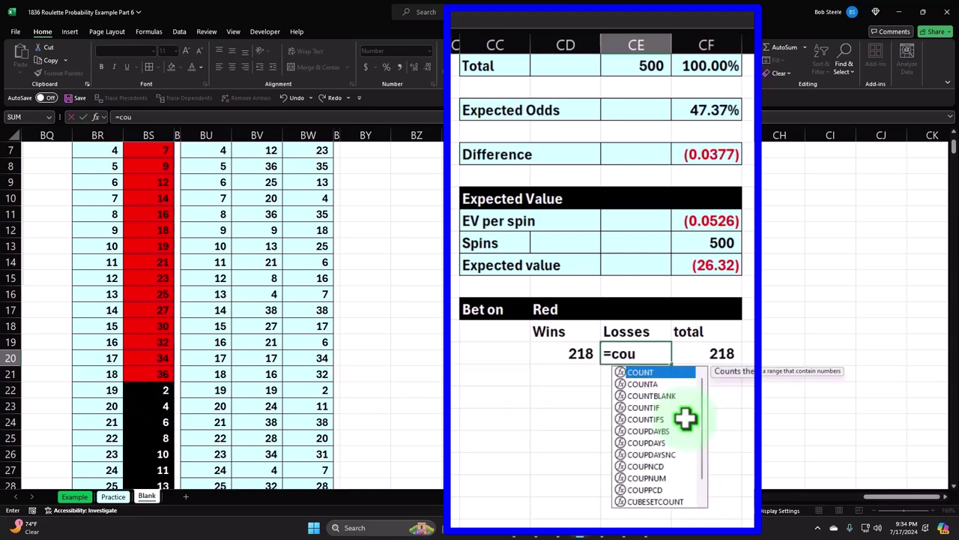
text(ntif()
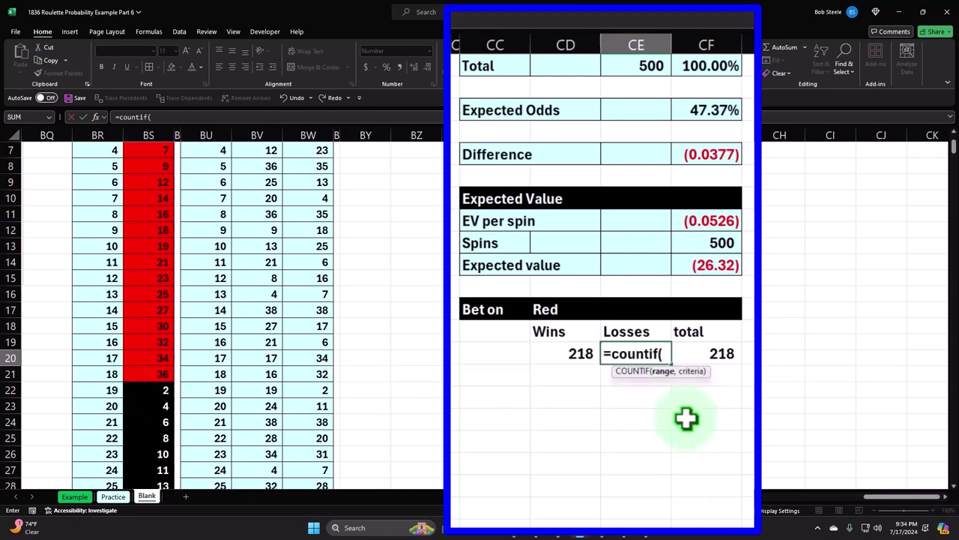
scroll(499, 450, up, 2)
click(257, 199)
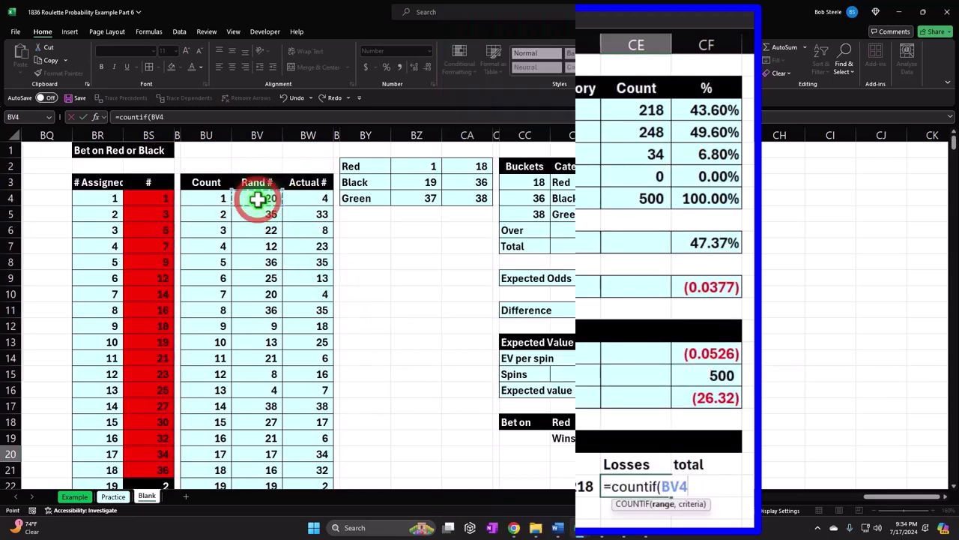
key(ctrl+shift+Down)
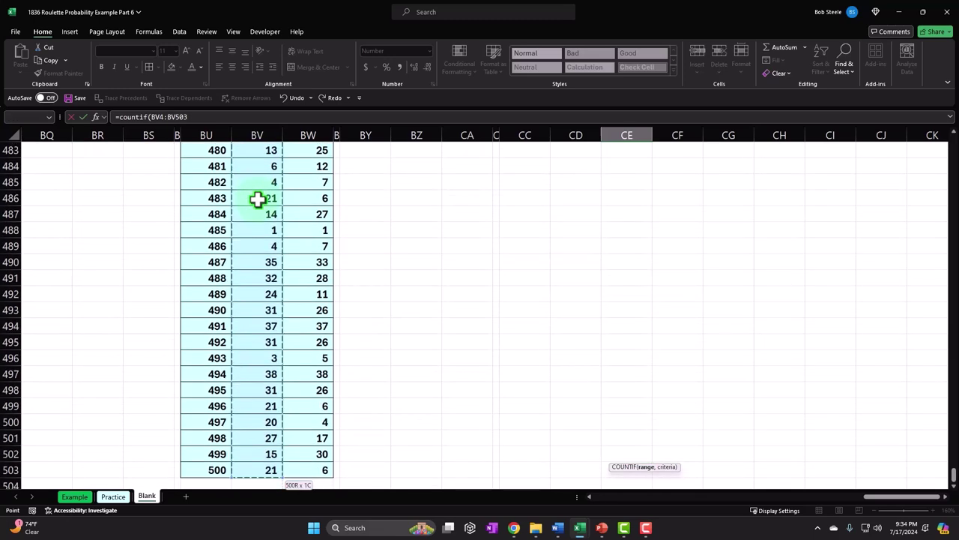
key(ctrl+BackSpace)
scroll(258, 198, up, 1)
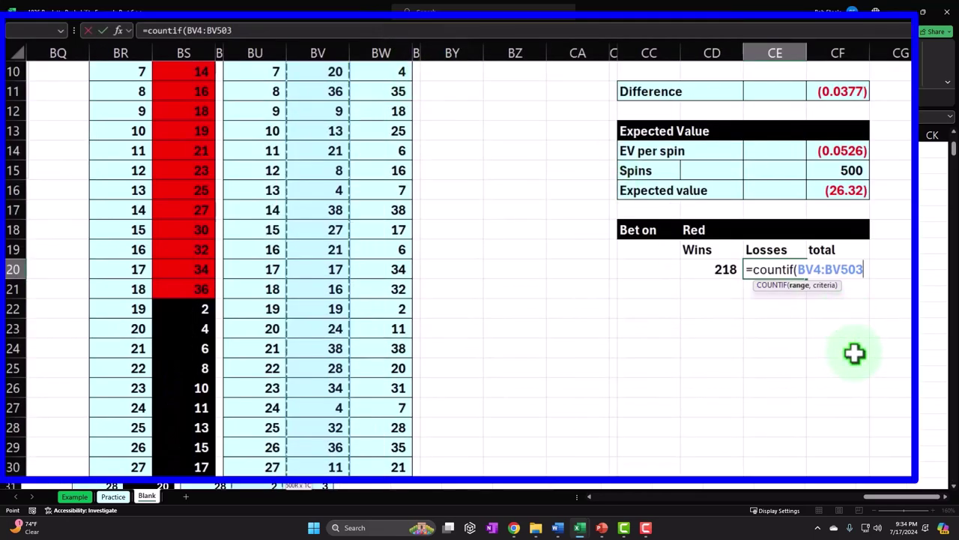
Step: Finish the criterion as ">"&18 so Losses shows 256 against 244 wins
text(,)
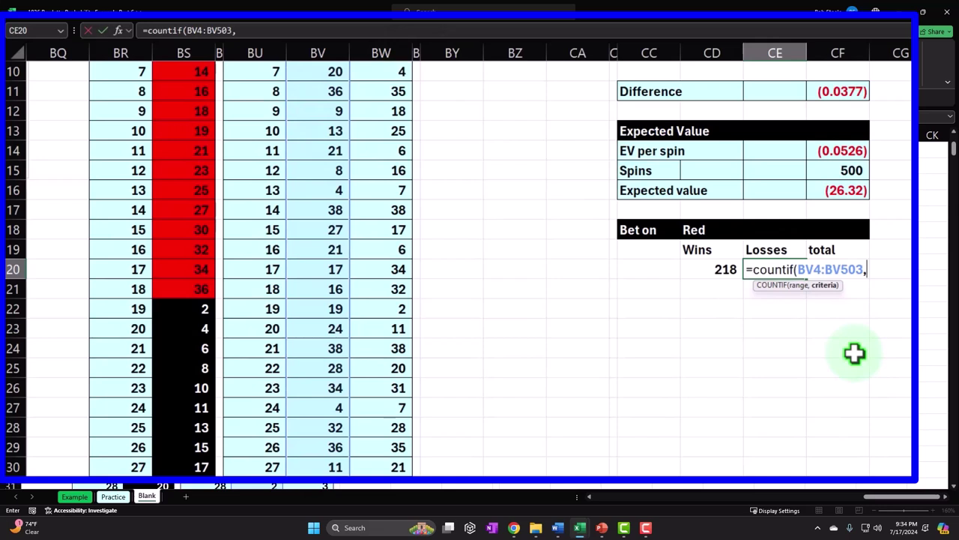
text(>)
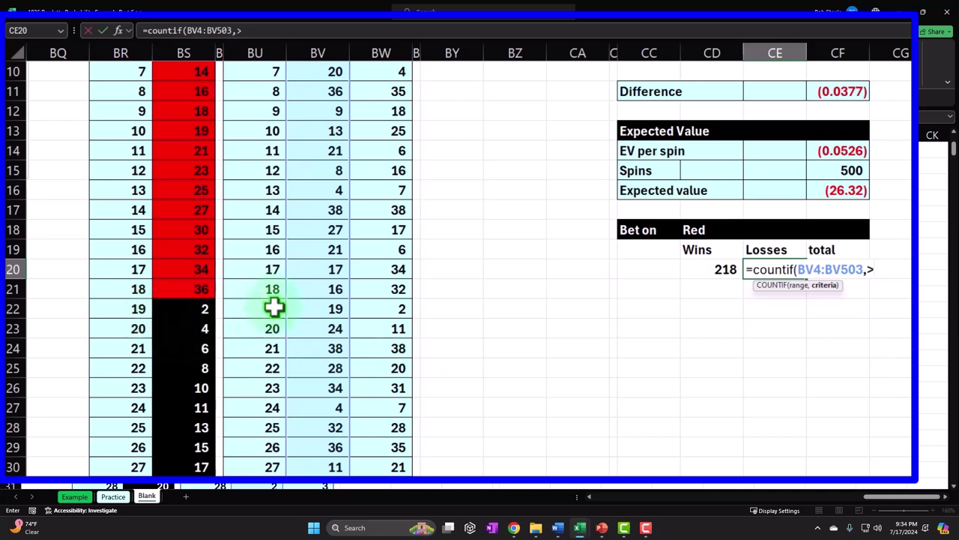
text(18)
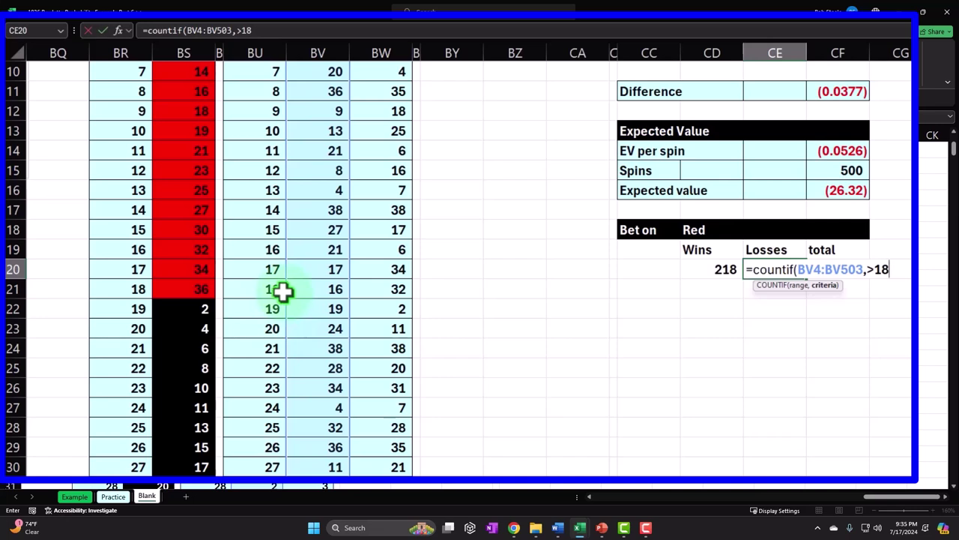
click(855, 270)
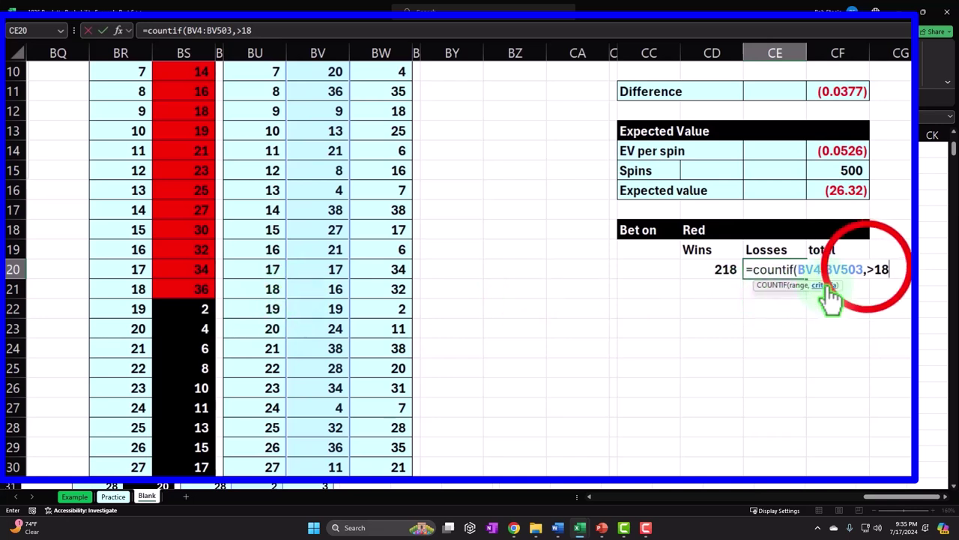
click(868, 270)
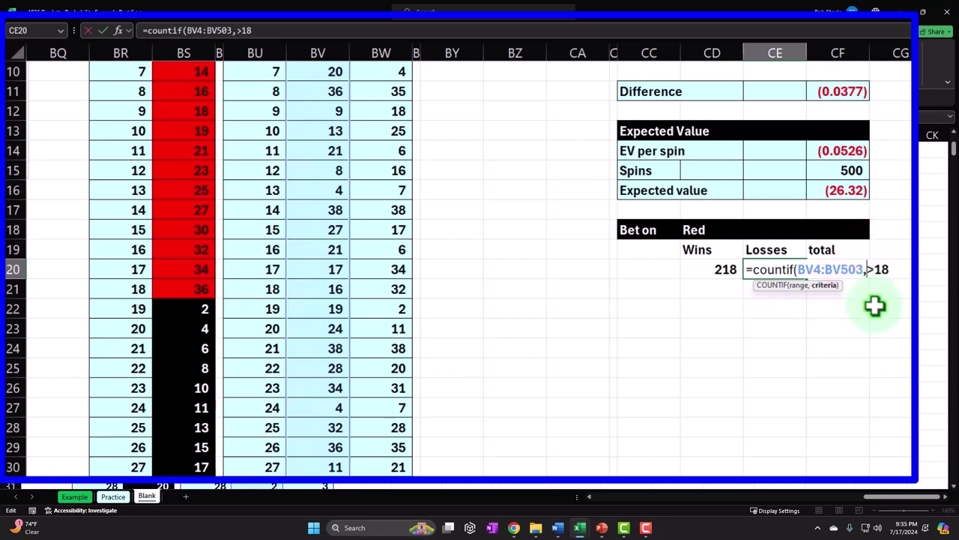
text(">)
text(:)
key(BackSpace)
text(")
text(&)
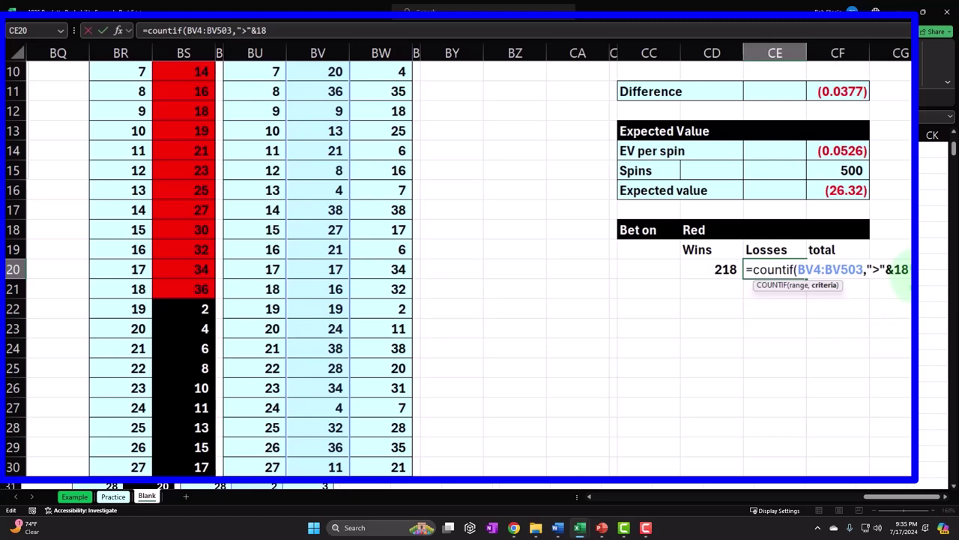
key(Return)
scroll(877, 334, up, 1)
scroll(877, 334, up, 1)
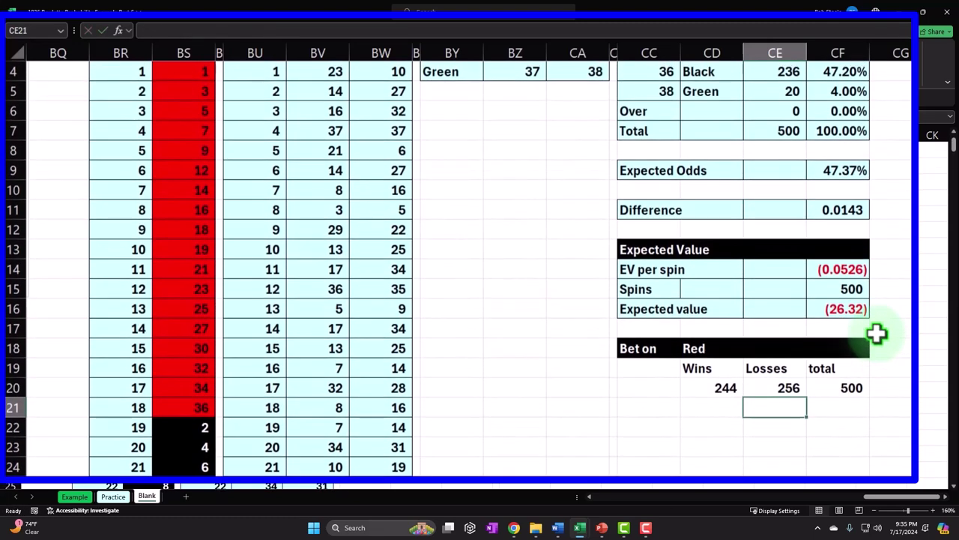
scroll(877, 333, up, 1)
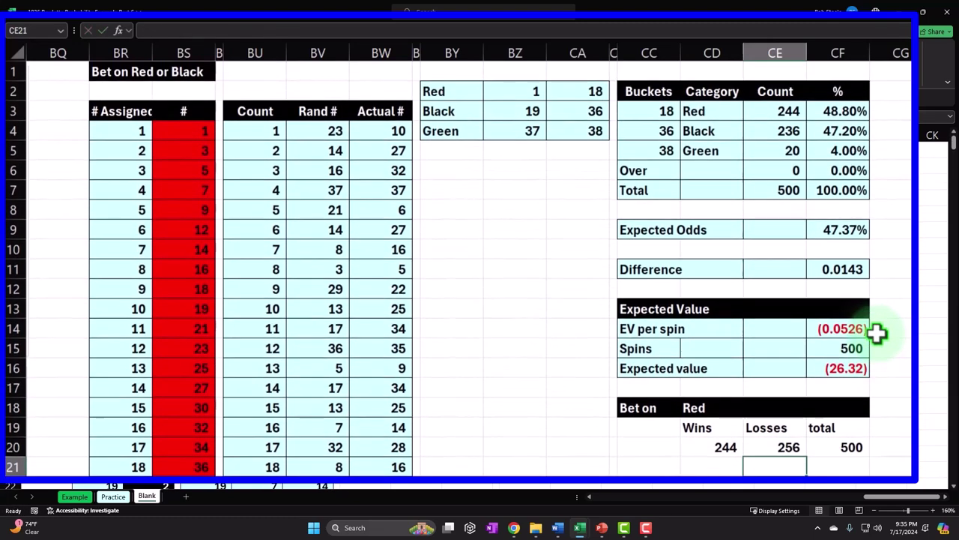
click(730, 448)
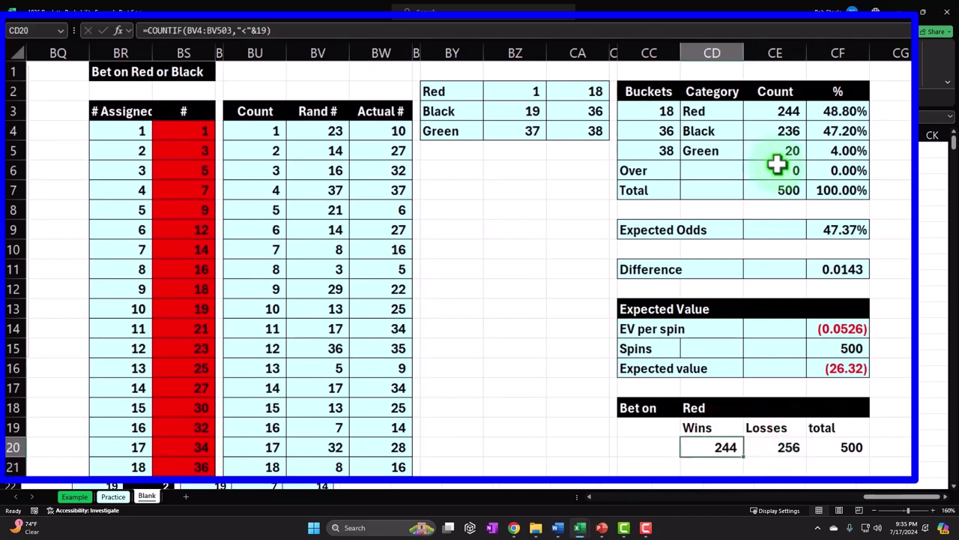
click(795, 448)
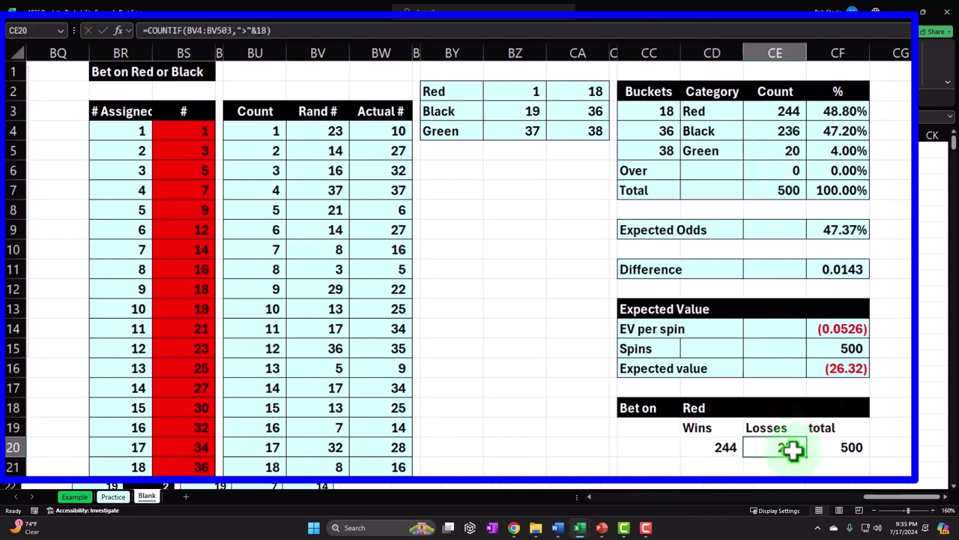
drag(792, 133, 792, 150)
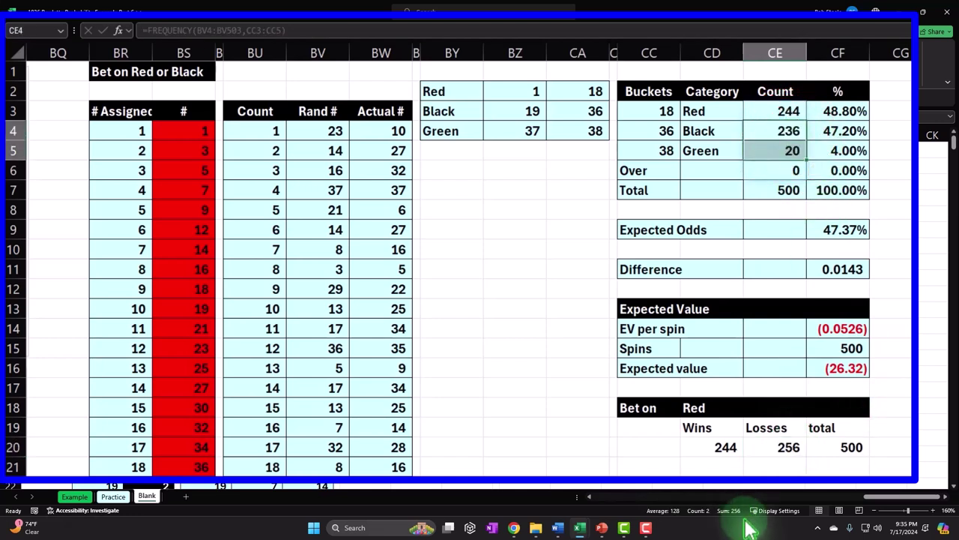
click(792, 448)
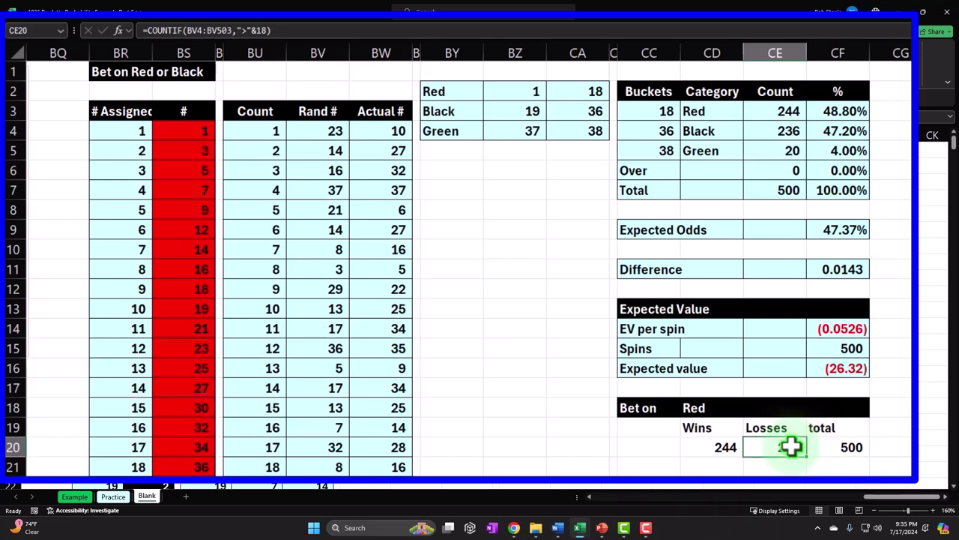
double_click(860, 450)
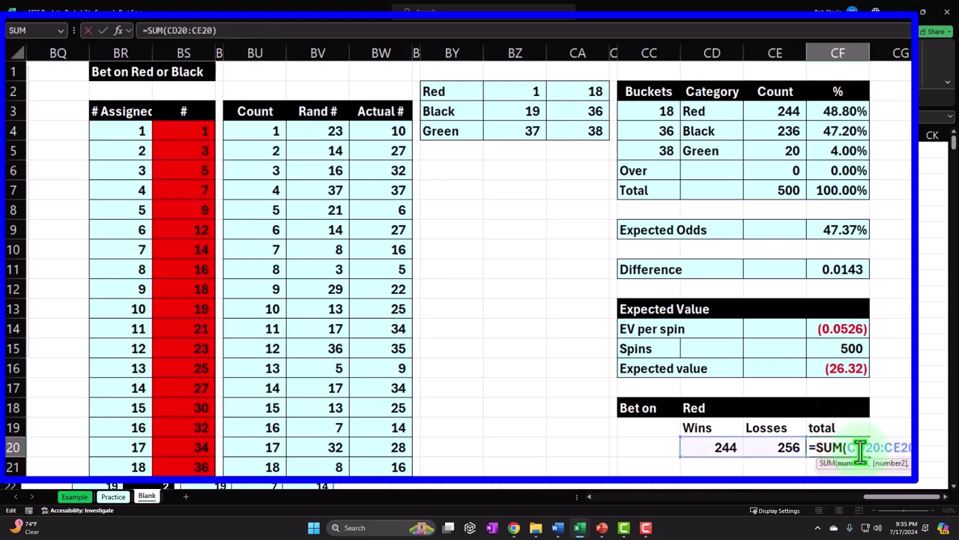
key(Return)
key(Return)
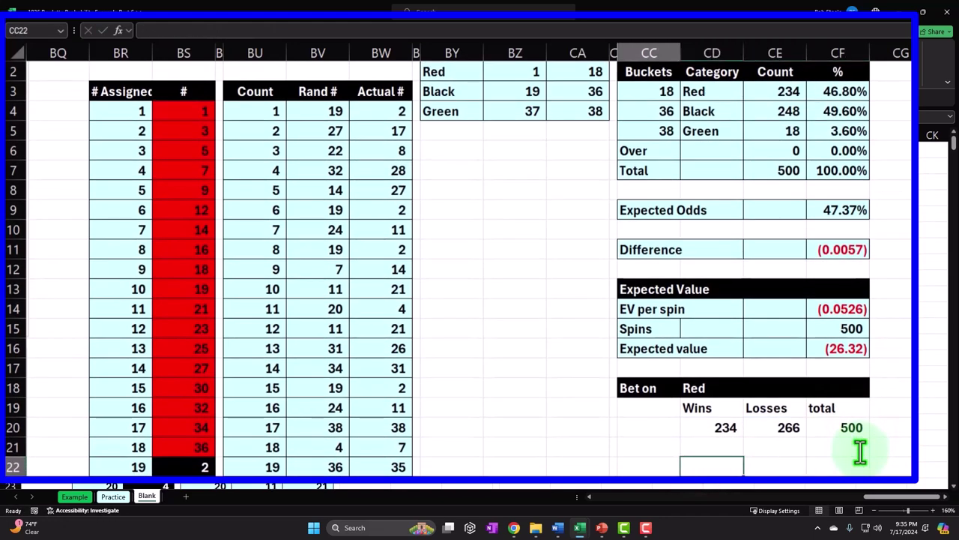
key(Up)
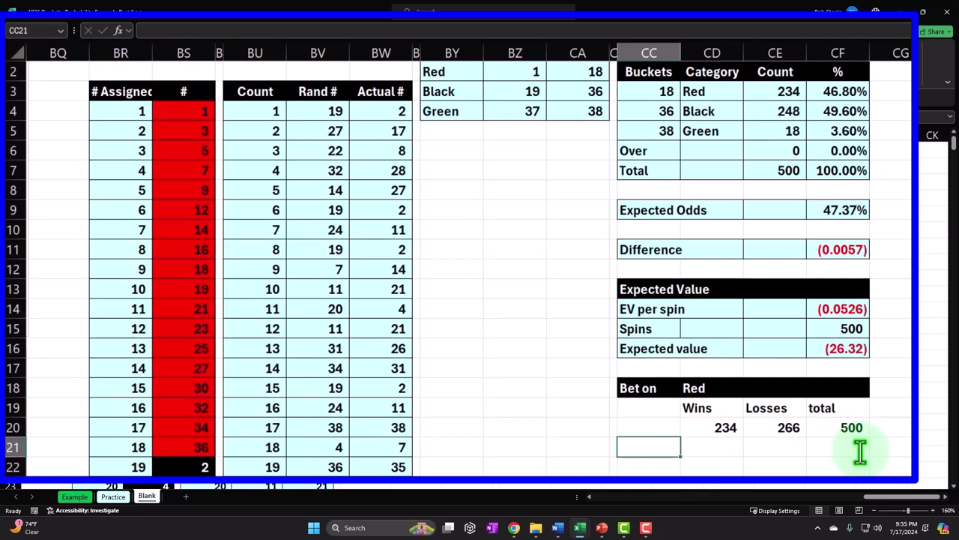
Step: Add a Pay out row with the Wins payout linked to N4, showing 1
text(Pay out)
key(Tab)
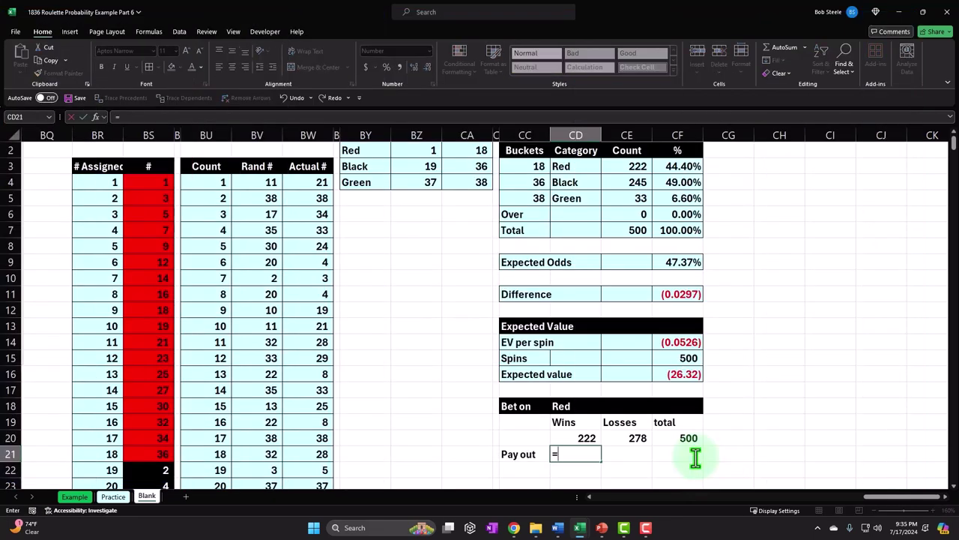
text(=)
key(Left)
key(Left)
key(Left)
key(Left)
key(Left)
key(Left)
key(Left)
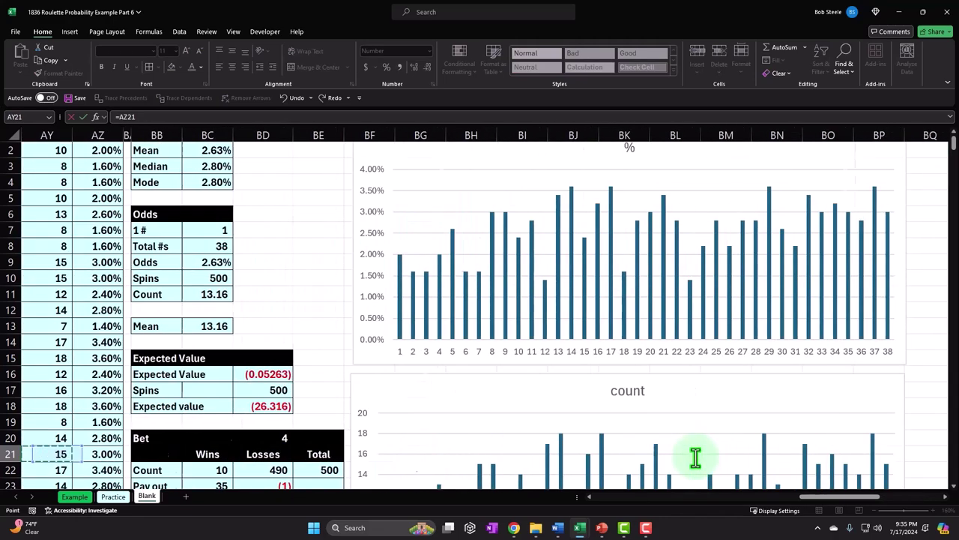
key(Left)
key(Left)
key(Left)
key(Left)
key(Left)
key(Left)
click(233, 219)
scroll(233, 224, up, 1)
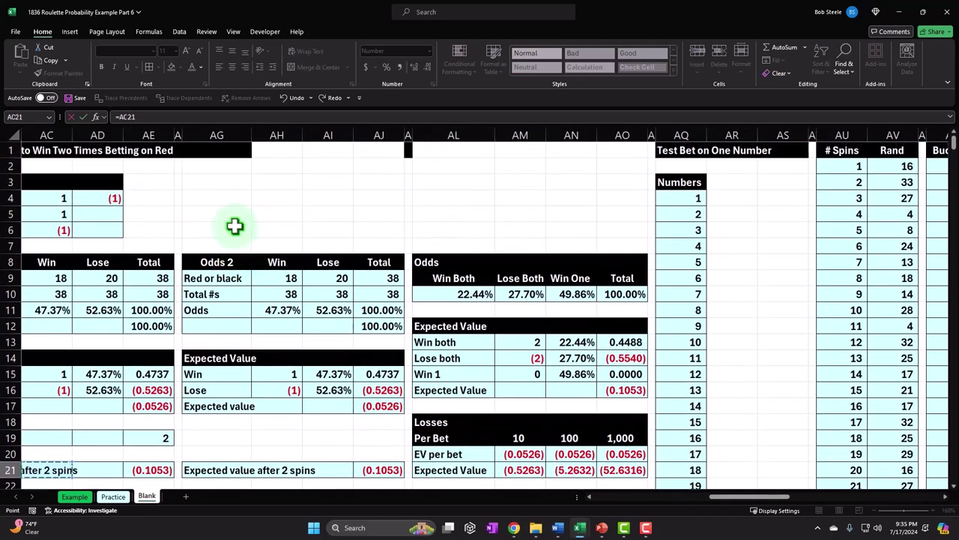
key(Left)
key(Left)
key(Left)
key(Left)
key(Left)
key(Left)
key(Left)
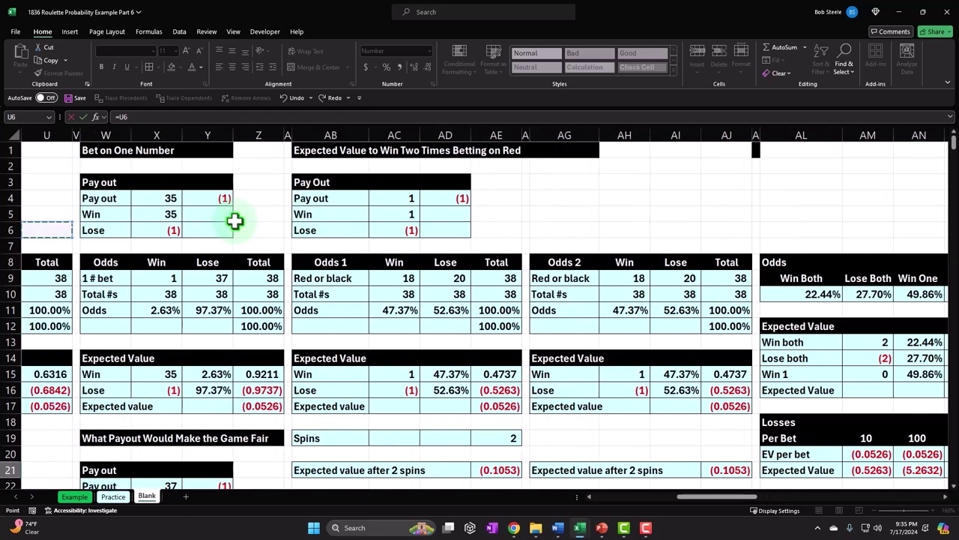
key(Right)
key(Right)
key(Left)
key(Left)
key(Left)
key(Left)
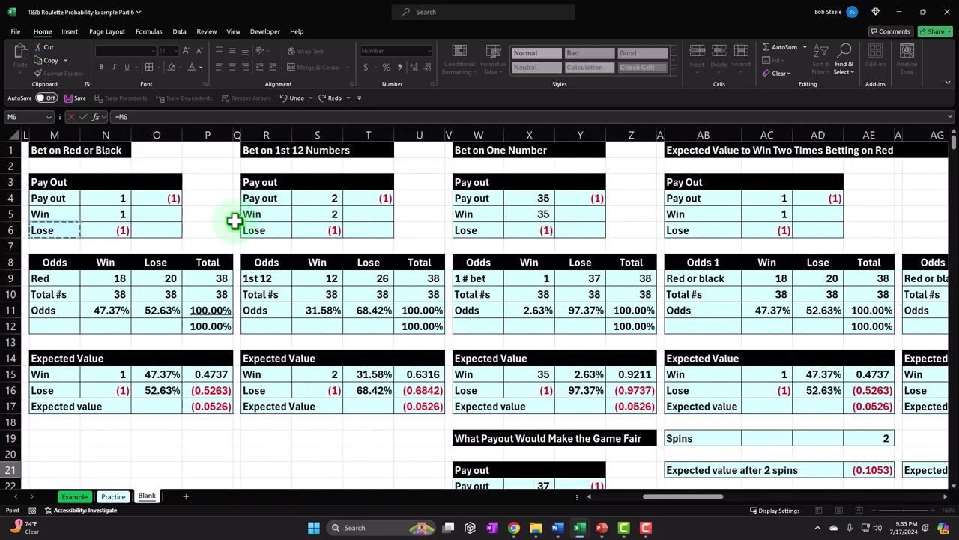
key(Right)
key(Right)
key(Right)
key(Left)
key(Left)
key(Left)
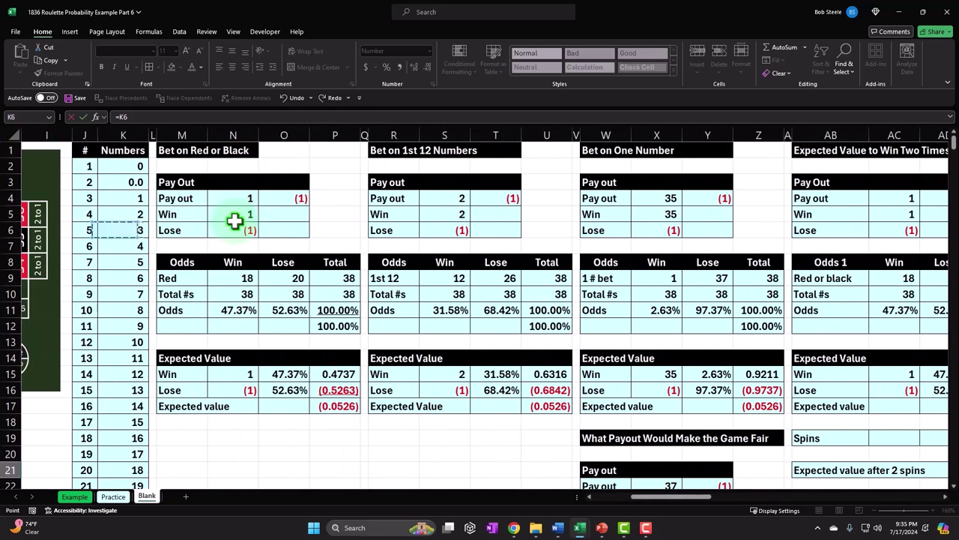
key(Left)
key(Left)
key(Up)
key(Up)
key(Return)
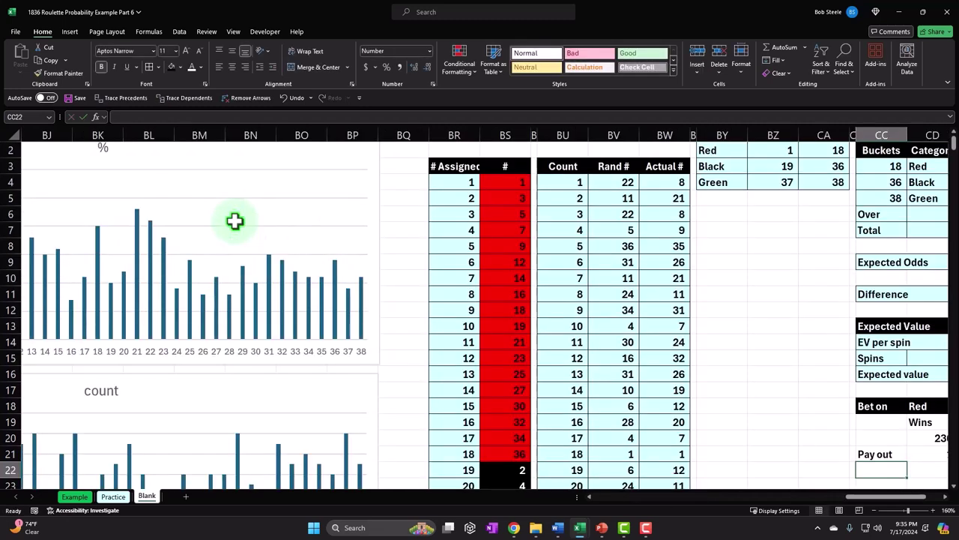
Step: Begin the Losses payout formula, pointing toward the payout tables
key(Up)
text(=)
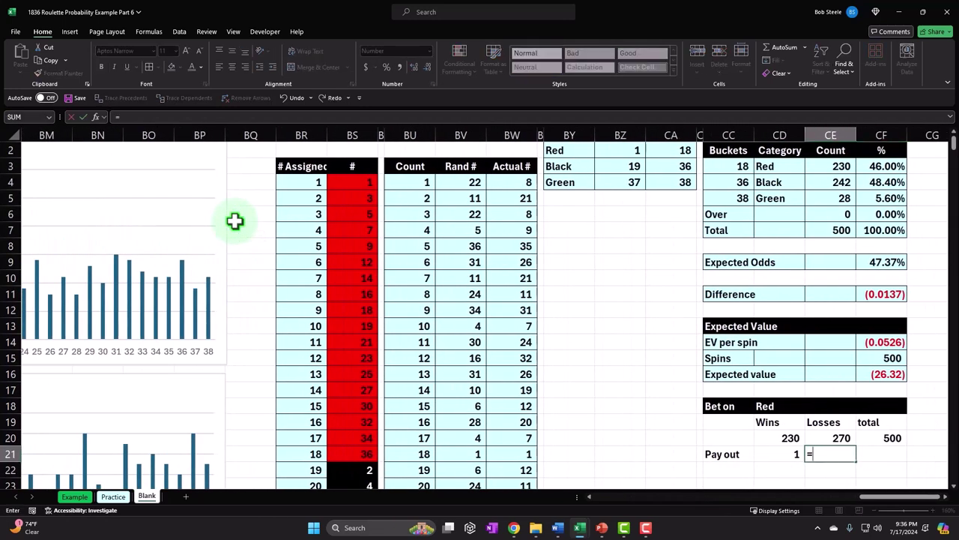
key(Left)
key(Left)
key(Left)
key(Left)
key(Left)
key(Left)
key(Left)
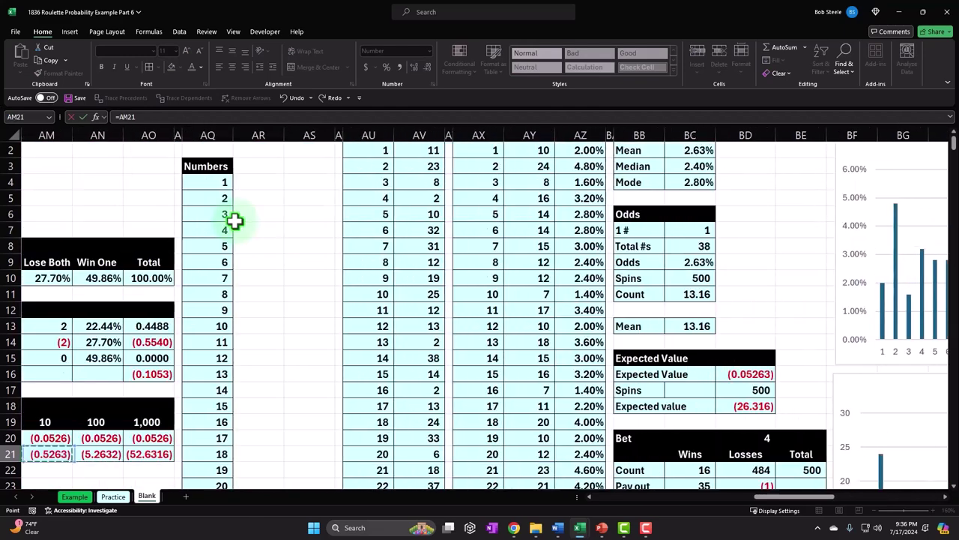
key(Left)
key(Left)
key(Left)
key(Left)
key(Left)
key(Left)
Step: Link the Losses payout to O4 in the Bet on Red or Black table, showing (1)
key(Up)
key(Up)
key(Up)
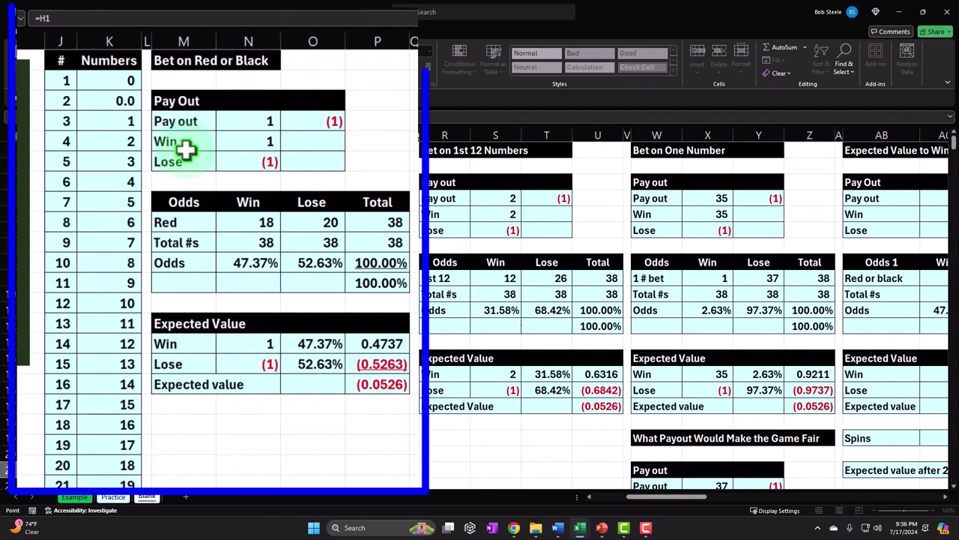
key(Right)
key(Right)
key(Right)
key(Right)
key(Right)
key(Right)
key(Right)
key(Down)
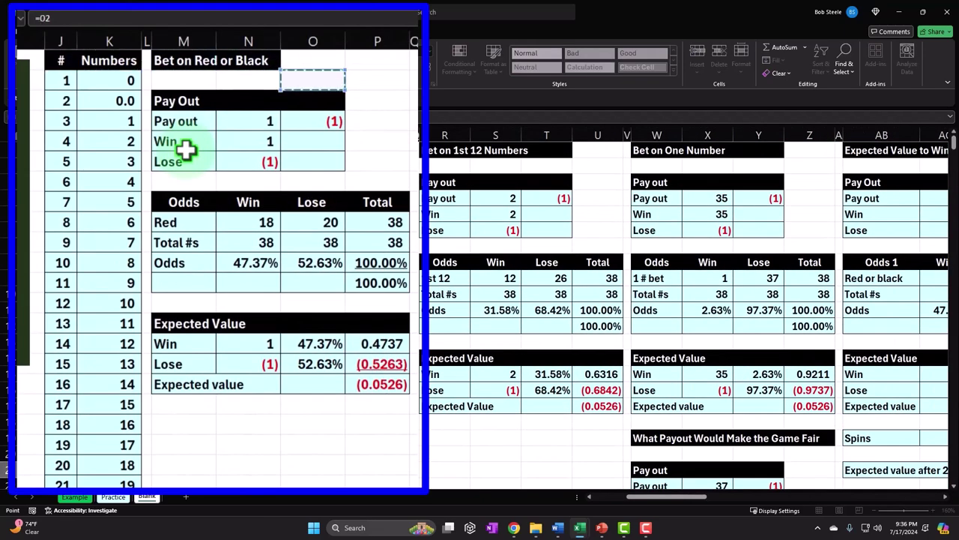
key(Down)
key(Down)
key(Return)
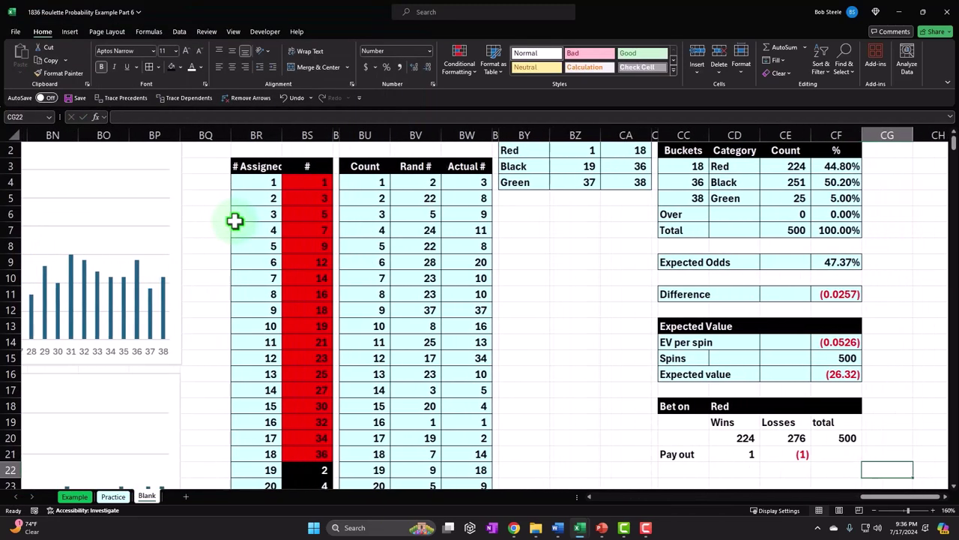
scroll(515, 427, down, 1)
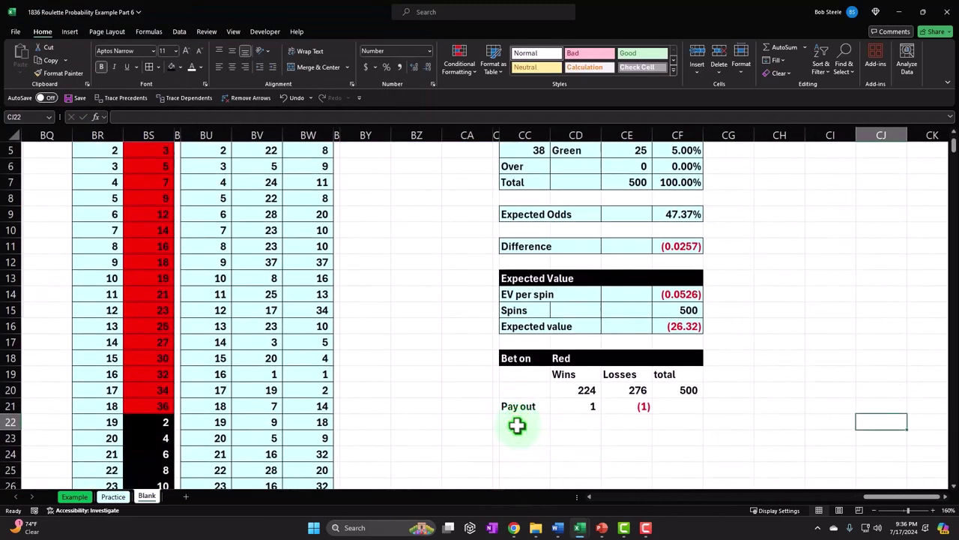
Step: Add a Total row label with the wins total =CD20*CD21, giving 244
click(516, 424)
text(Total)
key(Tab)
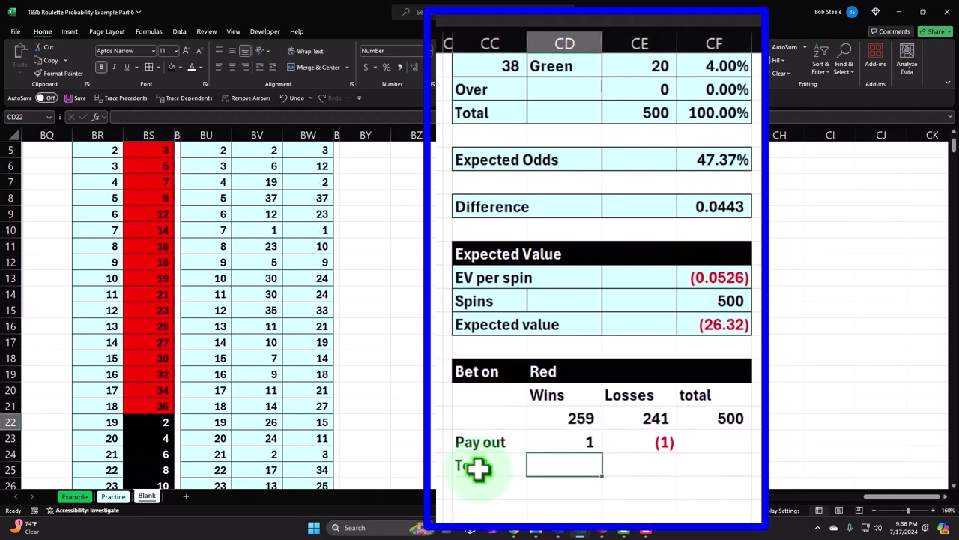
text(=)
key(Up)
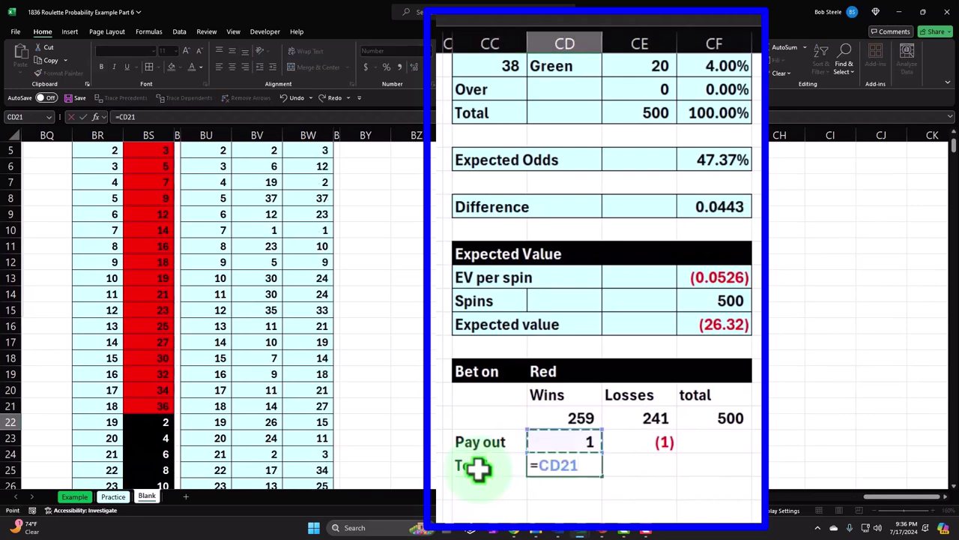
key(Up)
text(*)
key(Up)
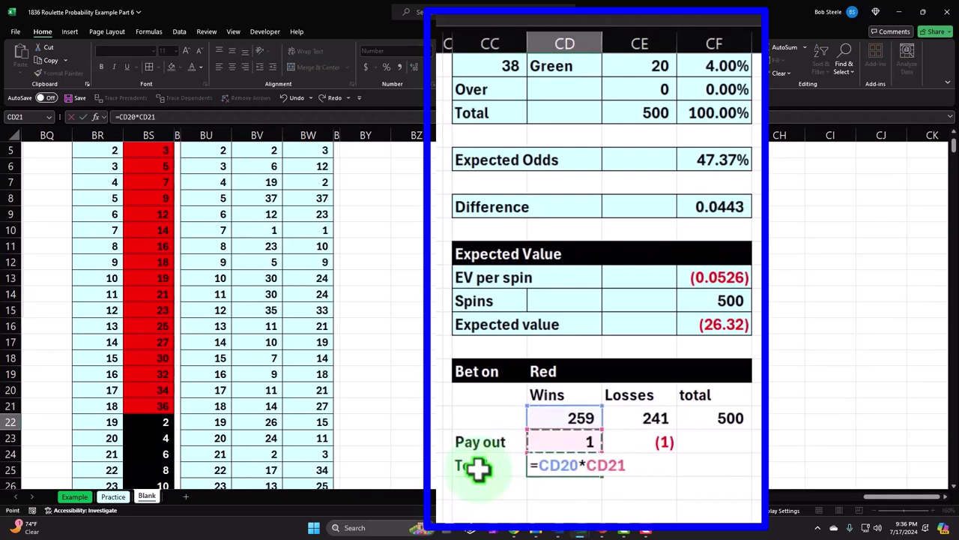
key(Return)
Step: Enter the losses total =CE20*CE21, giving (256)
key(Up)
key(Right)
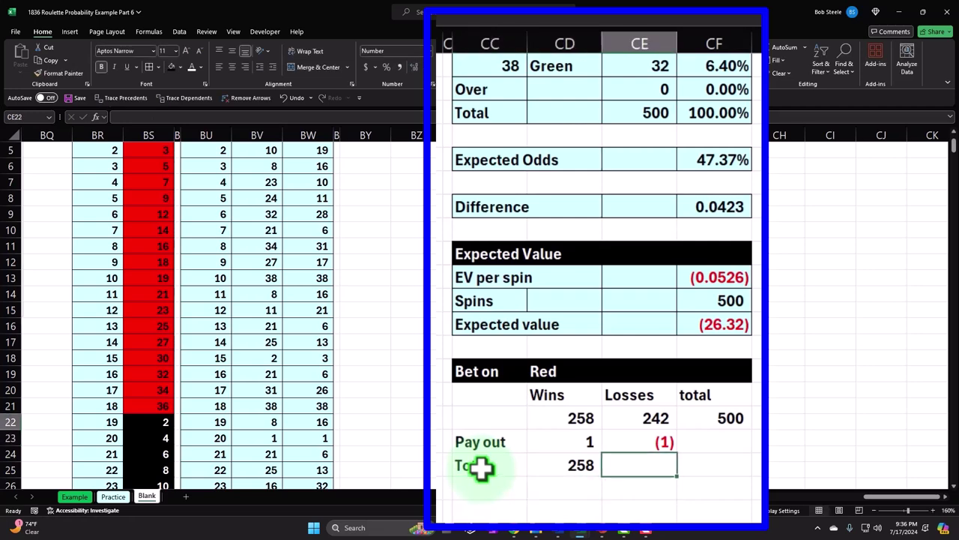
text(=)
key(Up)
key(Up)
text(*)
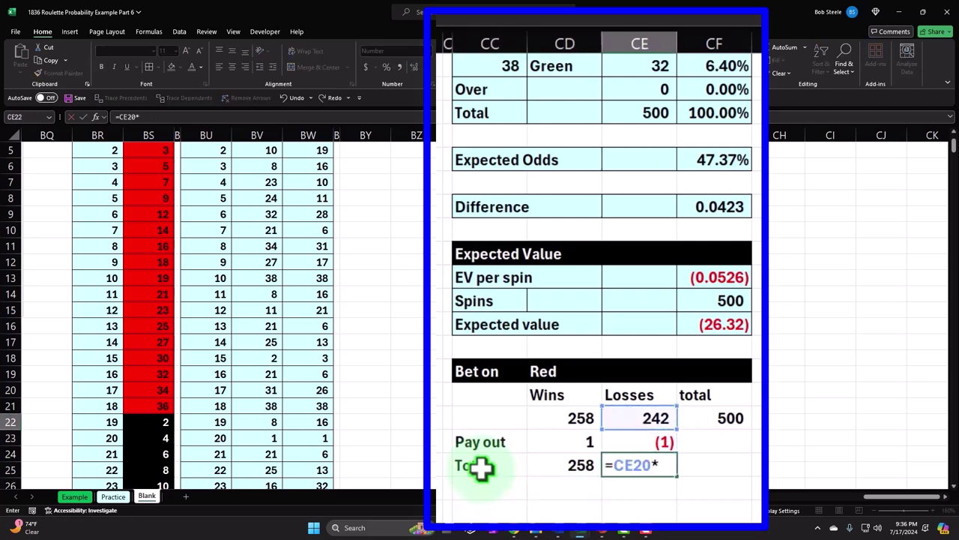
key(Up)
key(Return)
Step: Net the Total row with =SUM(CD22:CE22), shown to two decimals as (12.00)
key(Up)
key(Right)
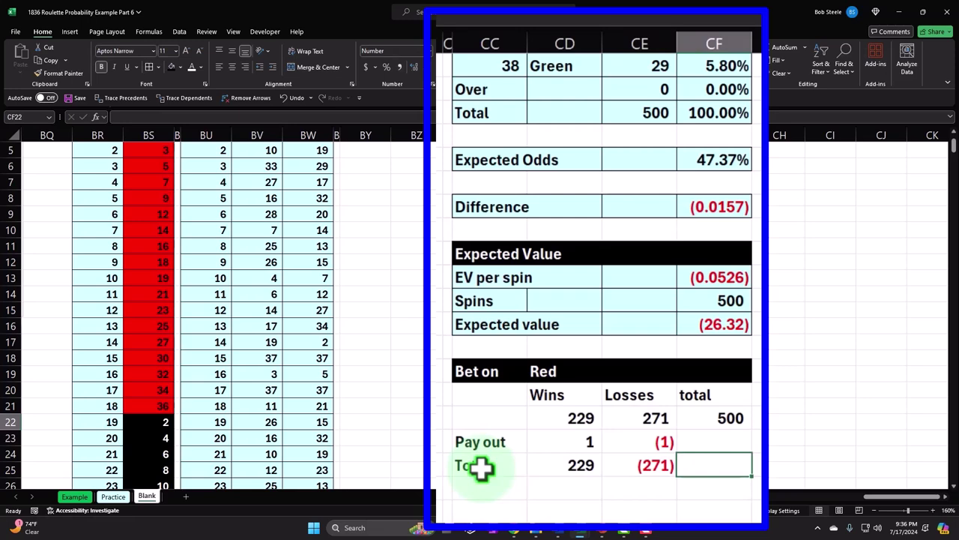
text(=sum()
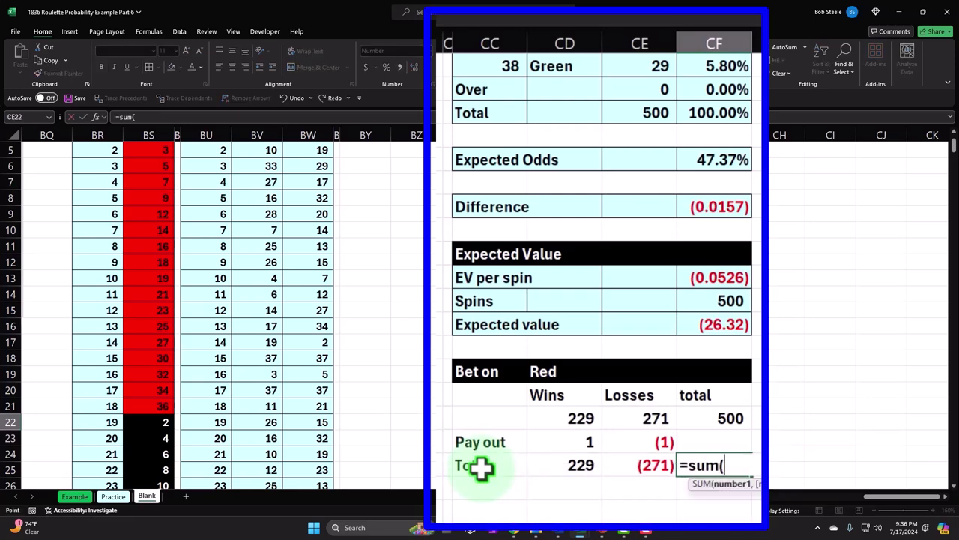
key(Left)
key(Left)
key(shift+Right)
key(ctrl+Return)
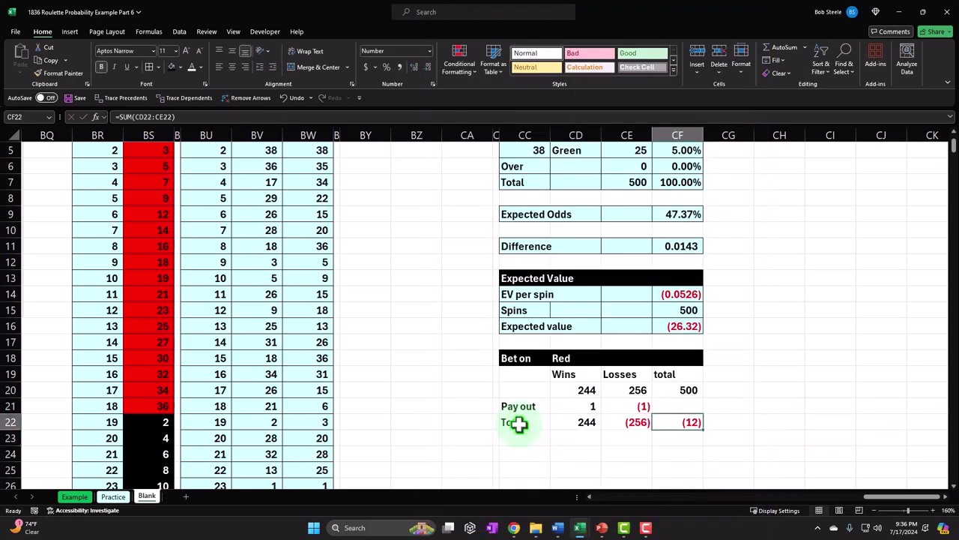
click(414, 66)
click(414, 67)
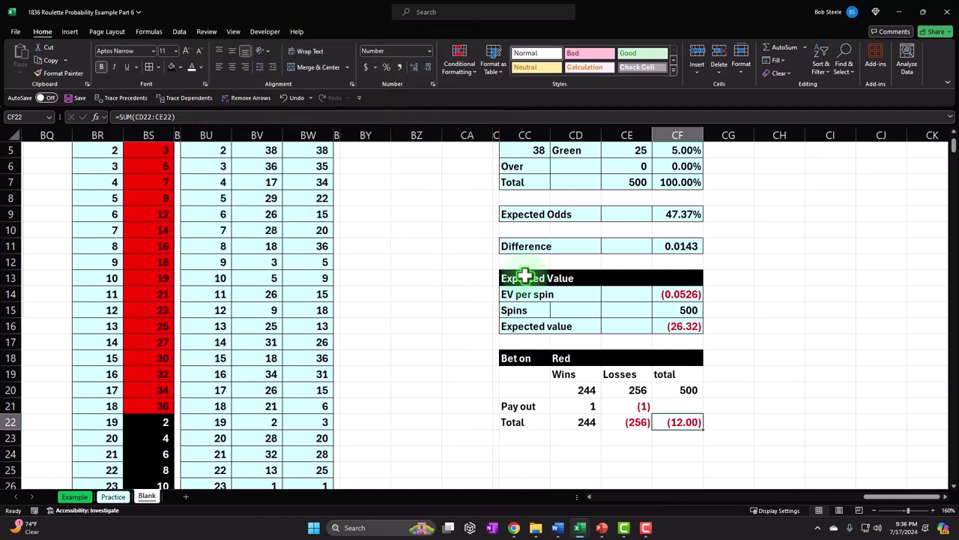
Step: Shade the Bet on Red cells CC19:CF22 light blue and check the Total sum in CF22
drag(593, 401, 679, 422)
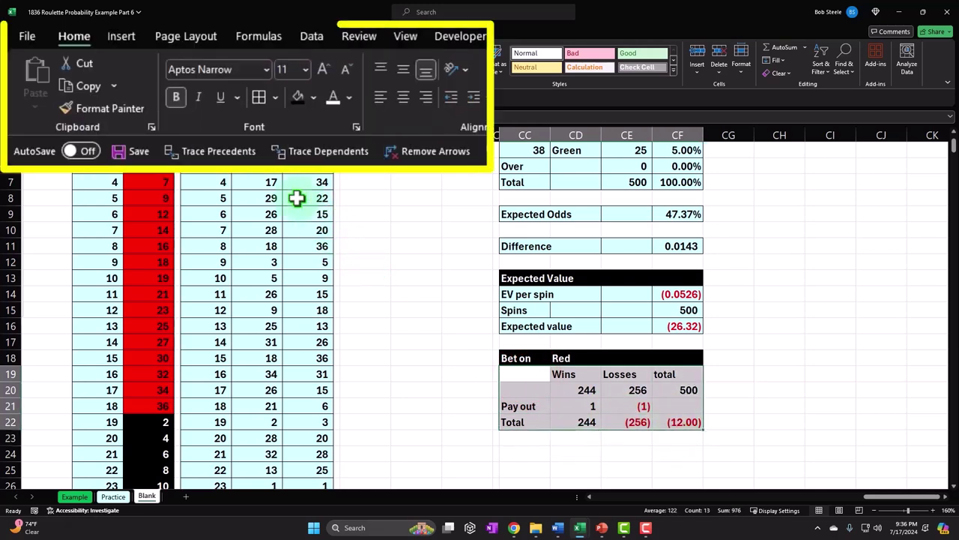
click(314, 98)
click(187, 206)
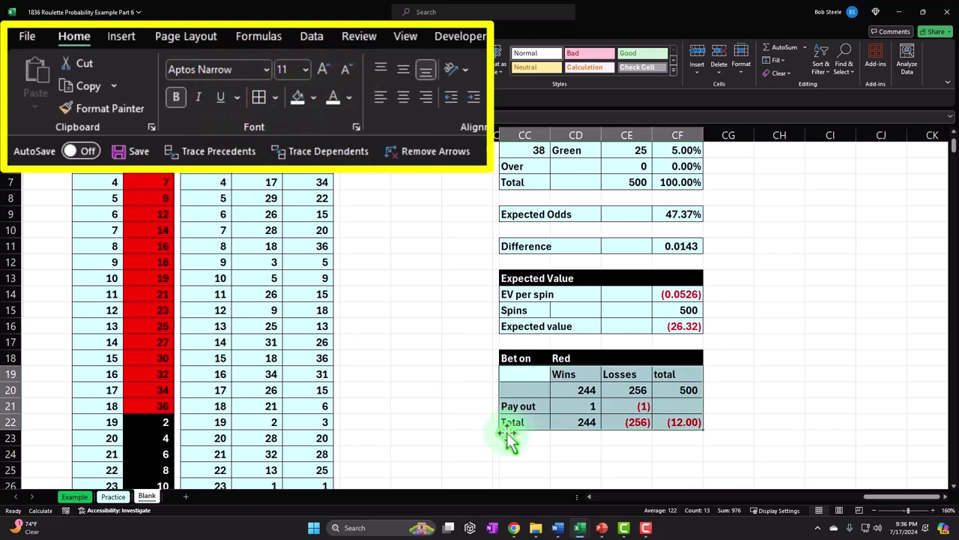
click(676, 423)
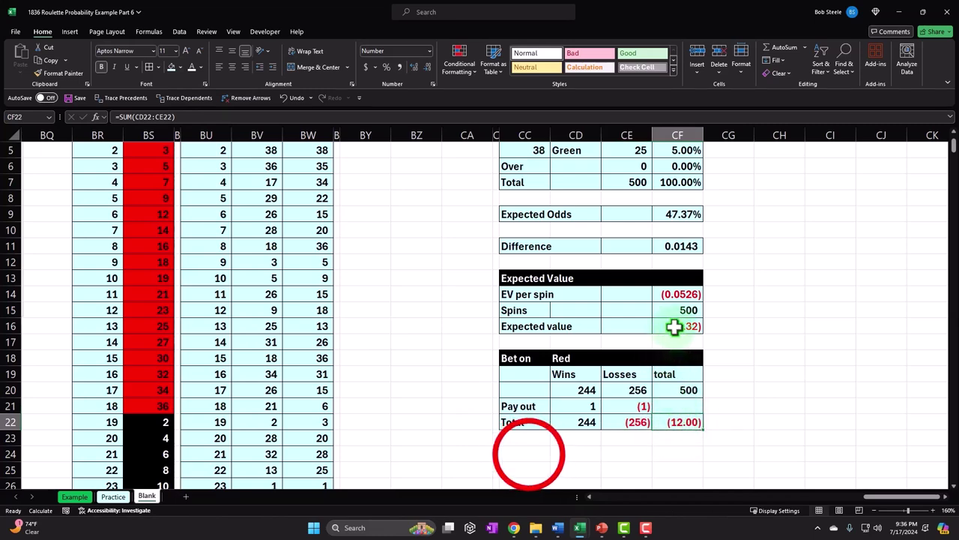
Step: Label CC24 'Difference' and enter =CF16-CF22 in CF24
click(497, 491)
text(Dif)
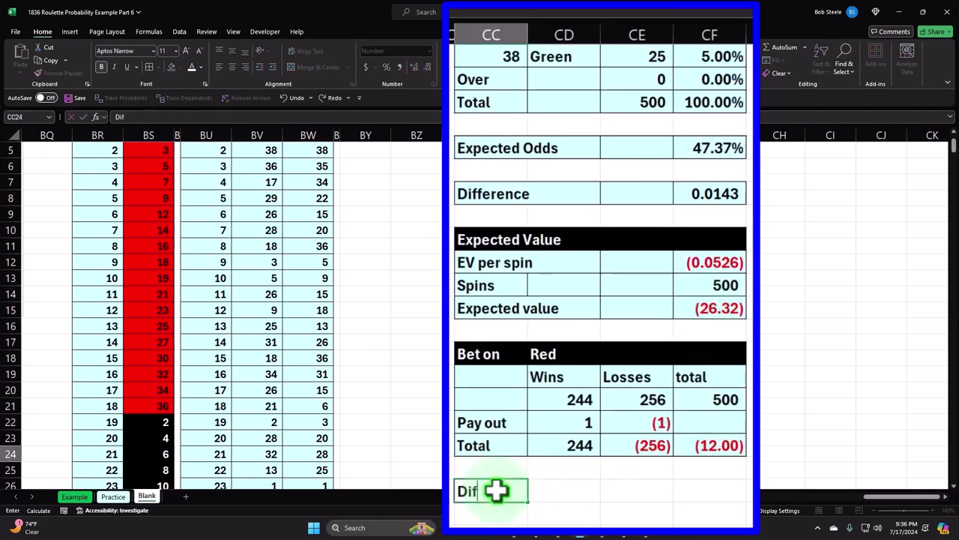
text(ference)
key(Tab)
key(Tab)
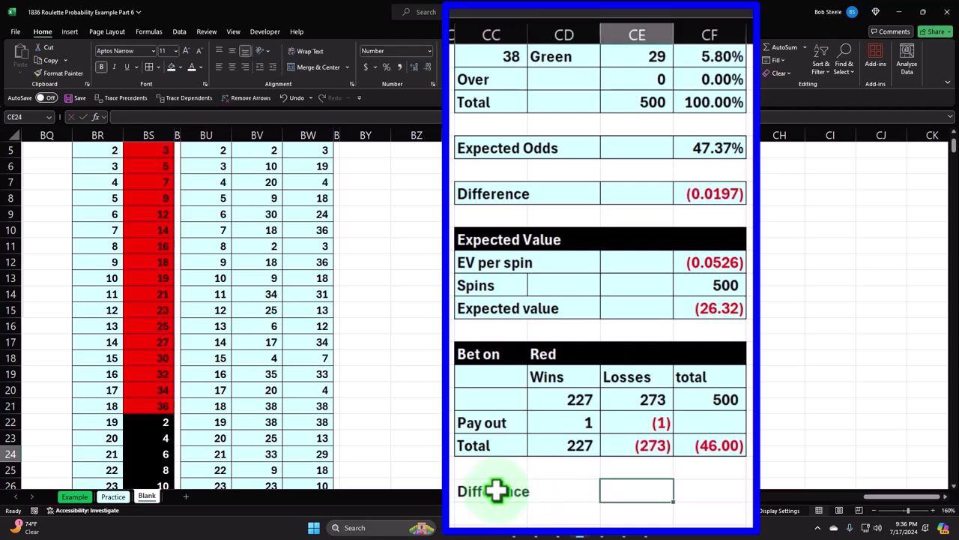
key(Tab)
text(=)
key(Up)
key(Up)
key(Up)
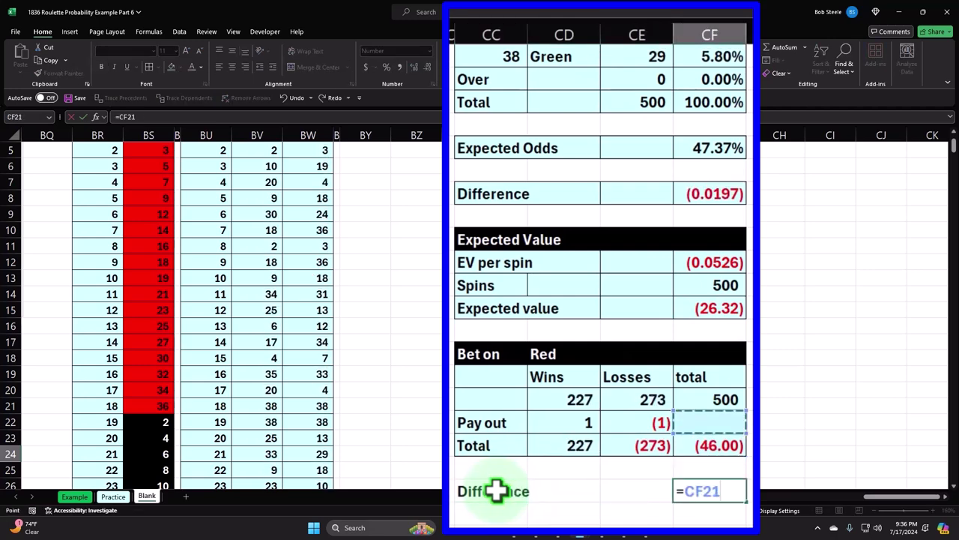
key(Up)
key(Up)
key(Up)
key(Up)
key(Up)
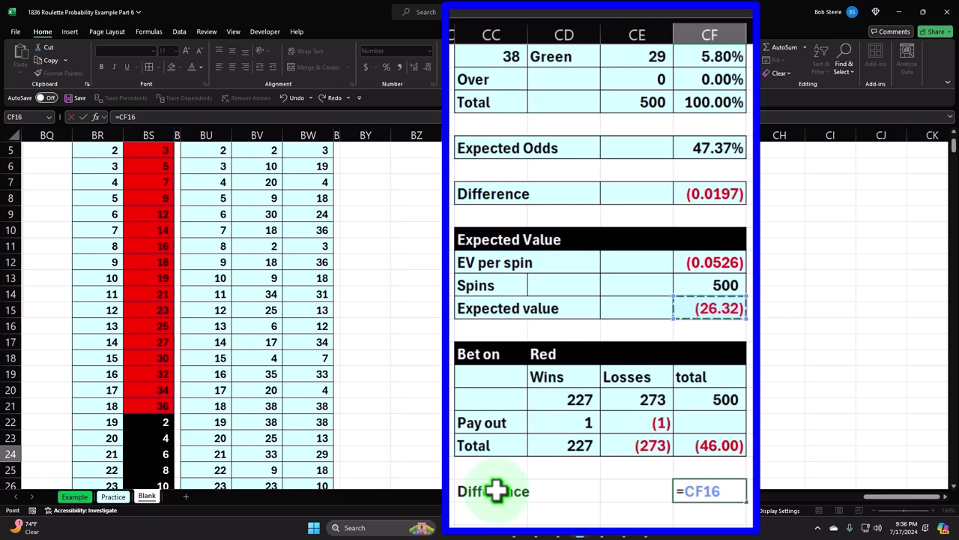
text(-)
key(Up)
key(Up)
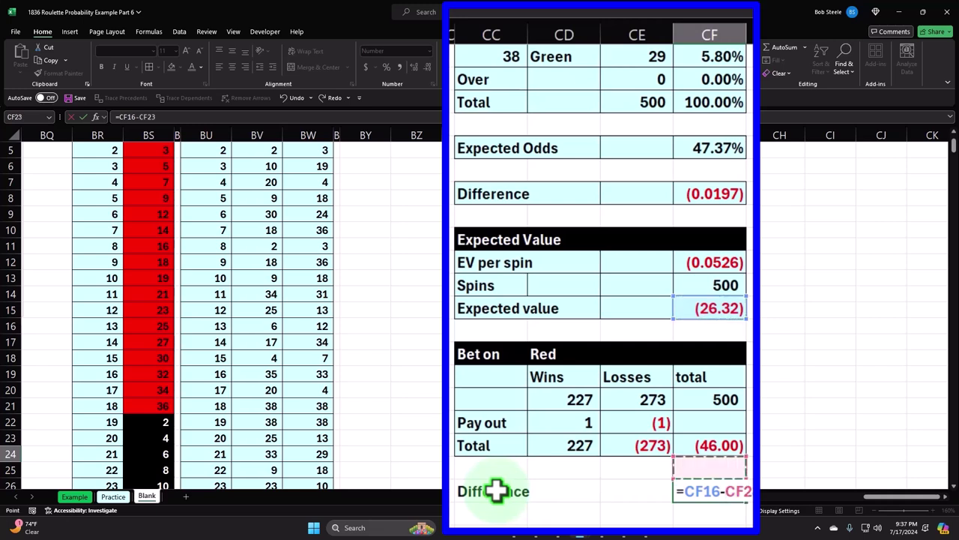
key(Return)
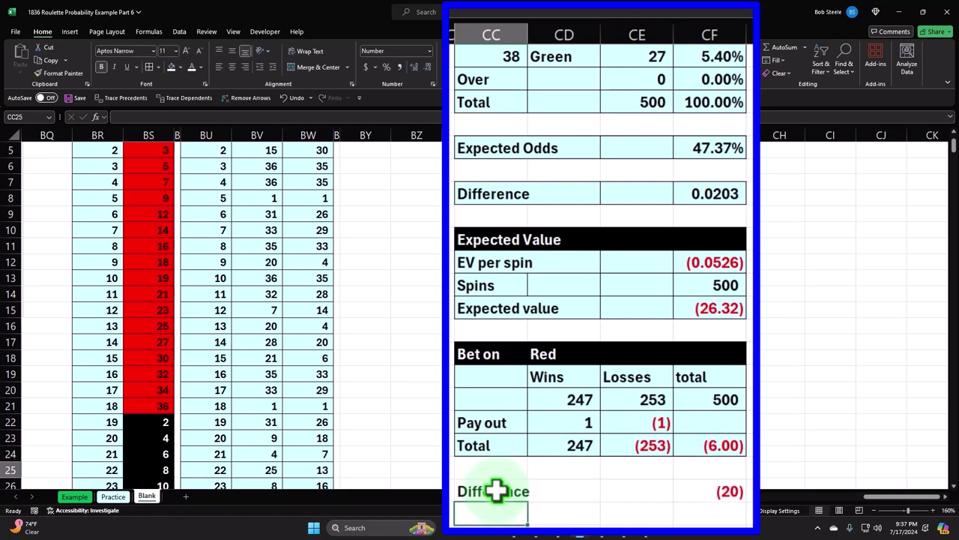
Step: Recalculate the random spins repeatedly to see new Difference results in CF24
click(728, 491)
double_click(731, 494)
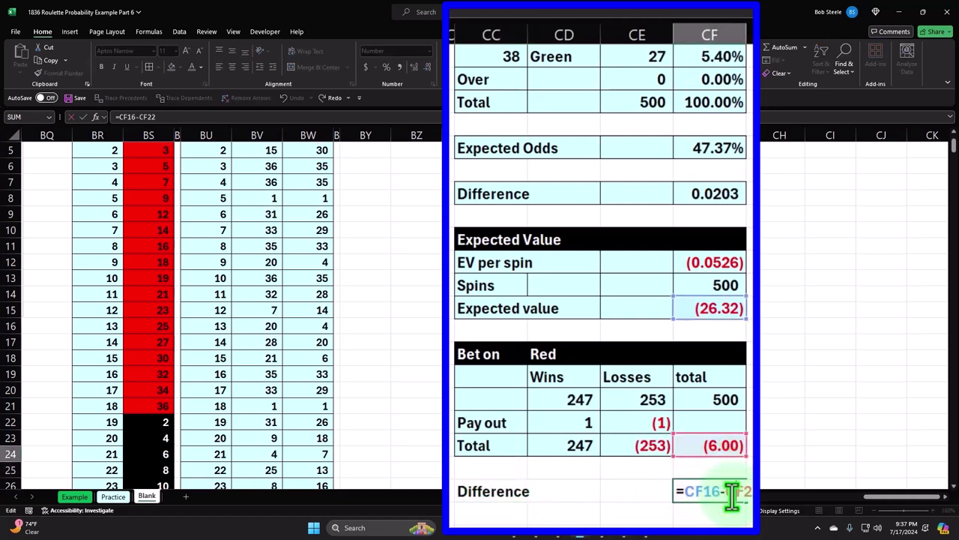
key(Escape)
key(Delete)
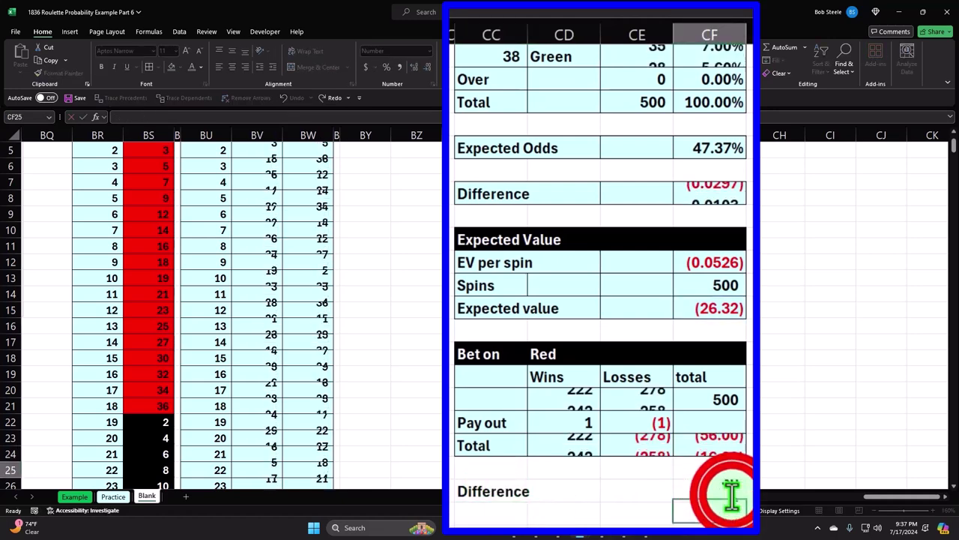
double_click(731, 494)
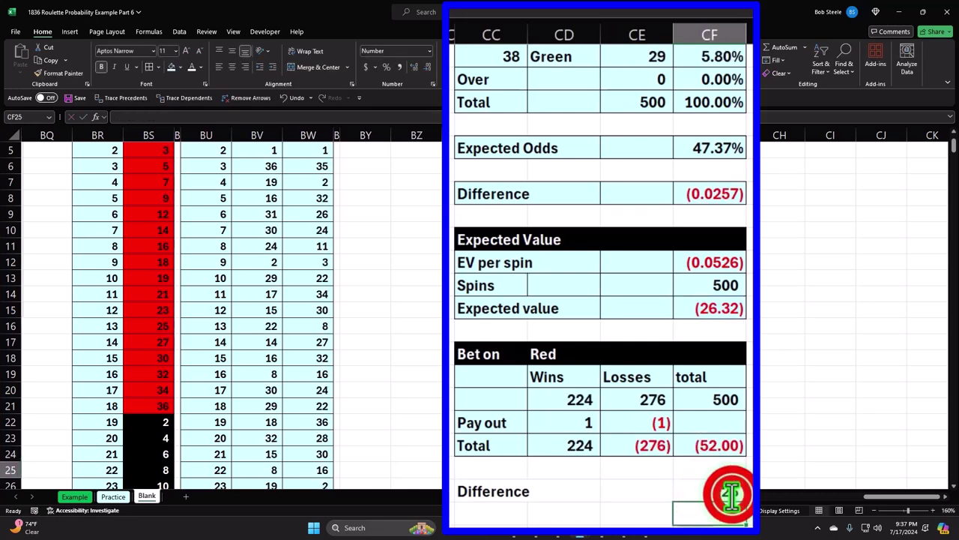
double_click(732, 492)
key(Escape)
double_click(731, 493)
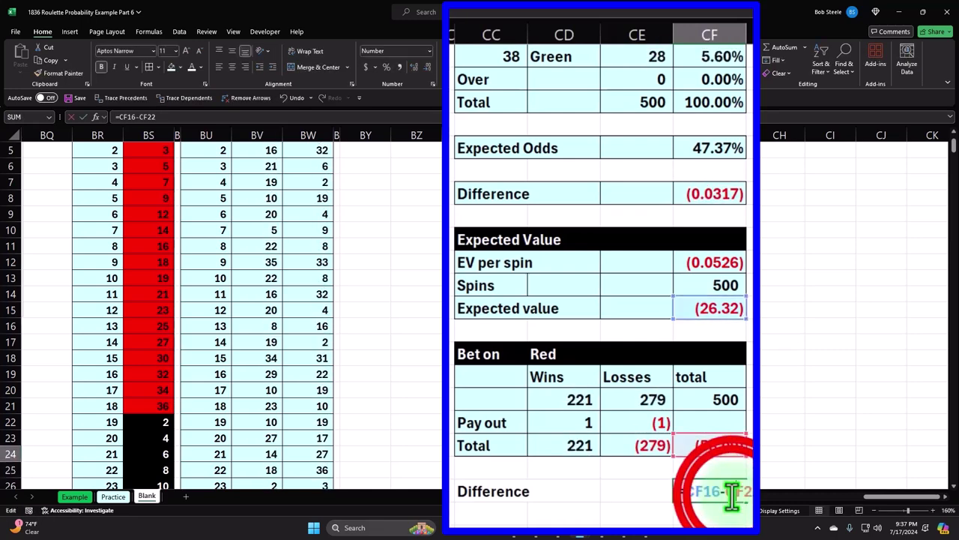
double_click(732, 493)
key(Escape)
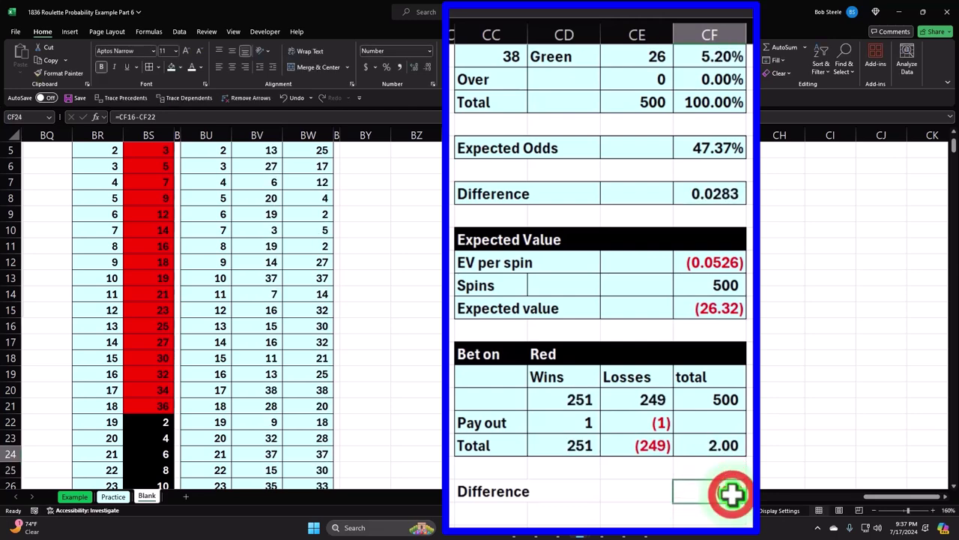
double_click(732, 493)
key(Escape)
double_click(731, 493)
key(Escape)
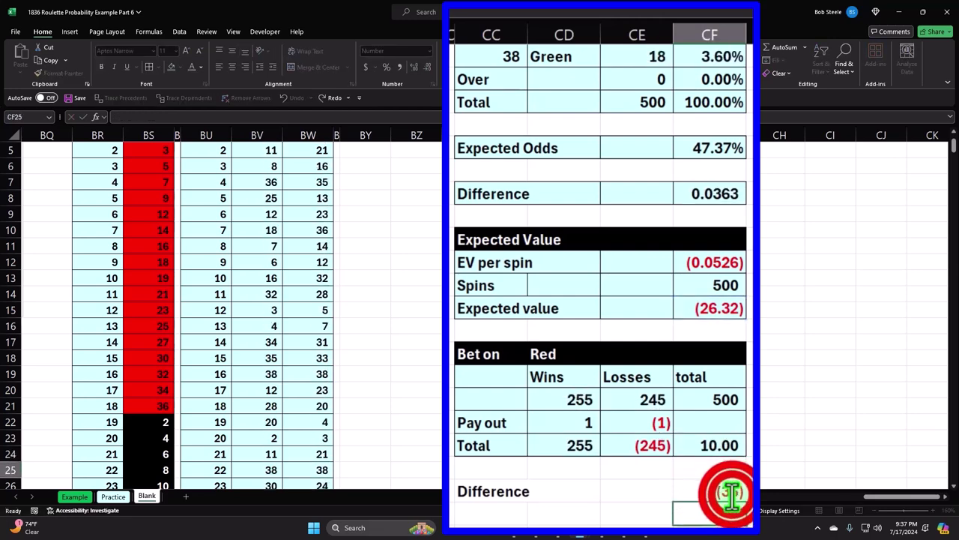
double_click(732, 494)
key(Return)
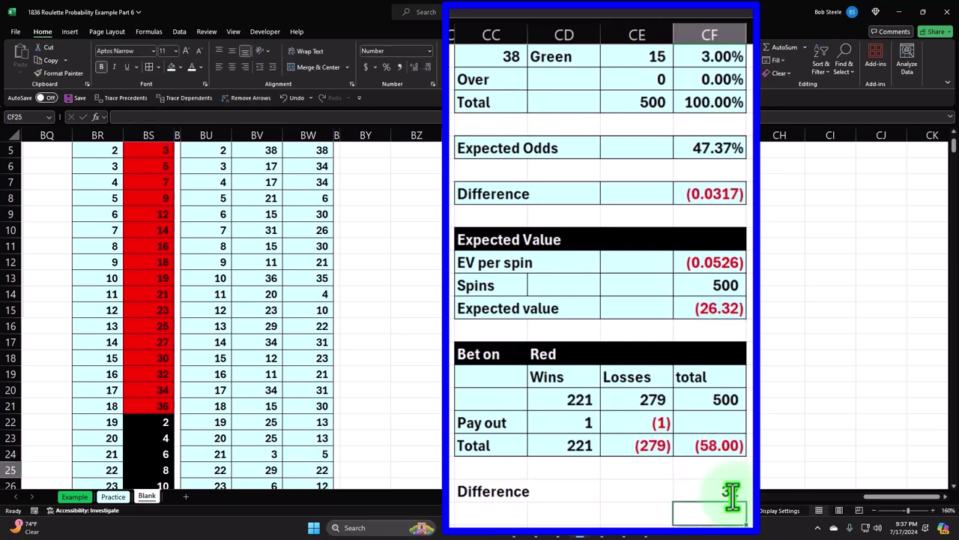
Step: Check the expected value formula in CF16 and the Difference formula in CF24
click(719, 308)
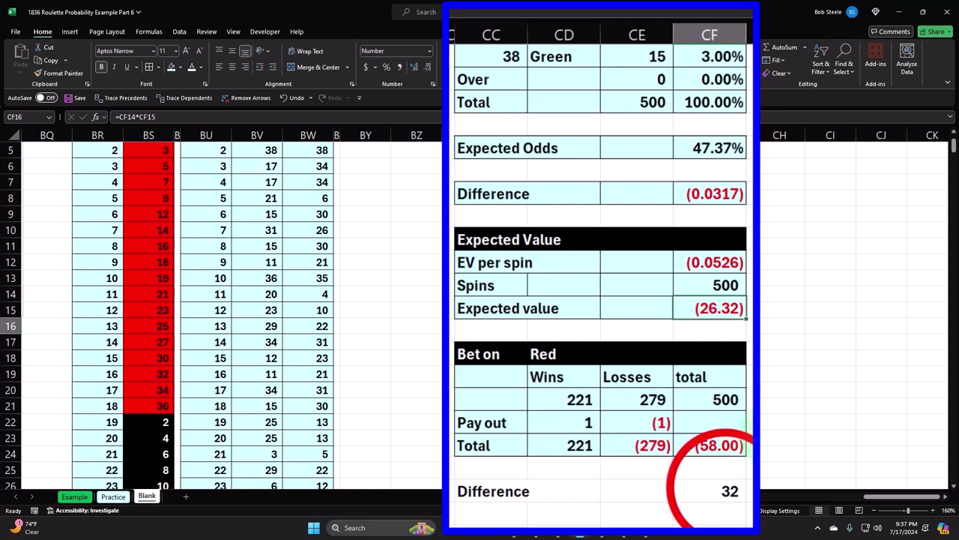
double_click(724, 488)
key(Return)
click(728, 487)
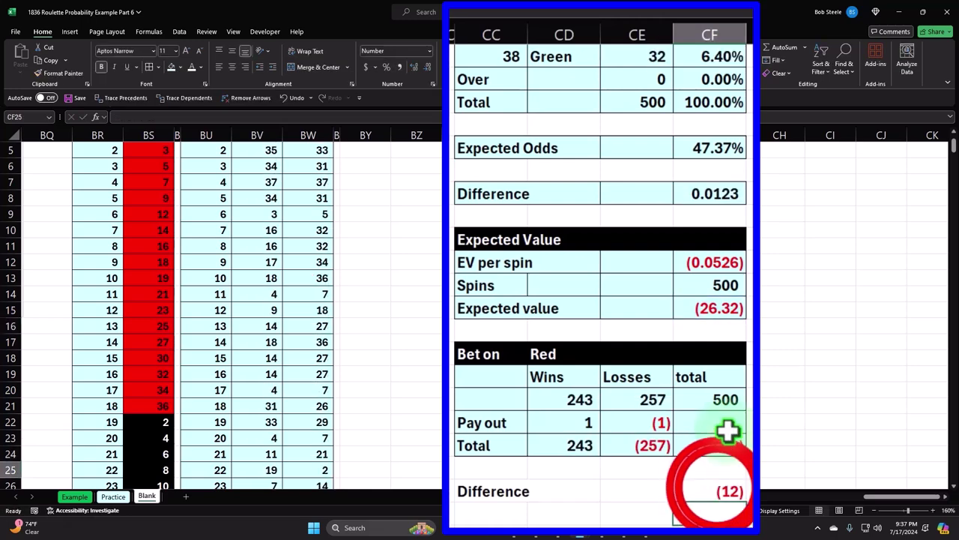
Step: Recalculate the spins a few more times, then select the Difference row CC24:CF24
double_click(719, 487)
key(Return)
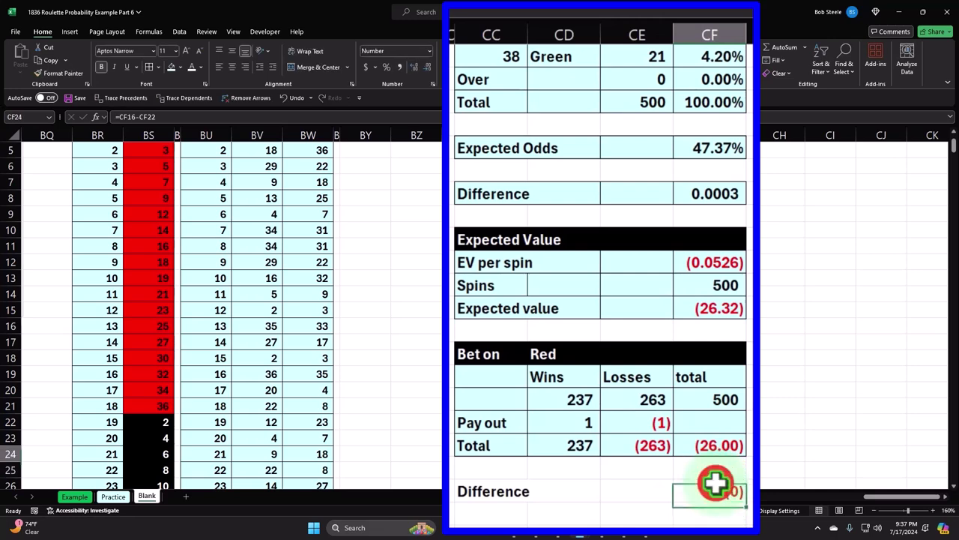
double_click(713, 487)
key(Return)
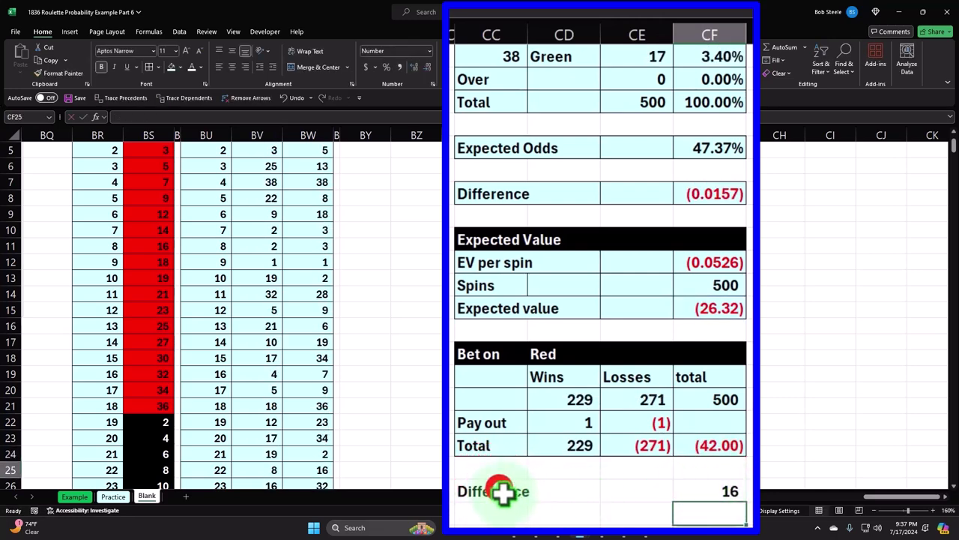
drag(497, 491, 716, 491)
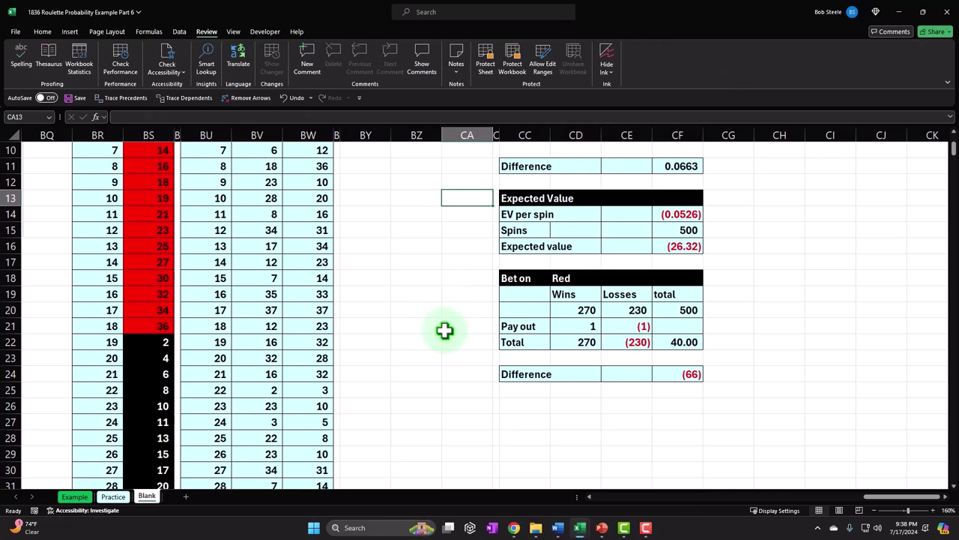
scroll(444, 334, up, 3)
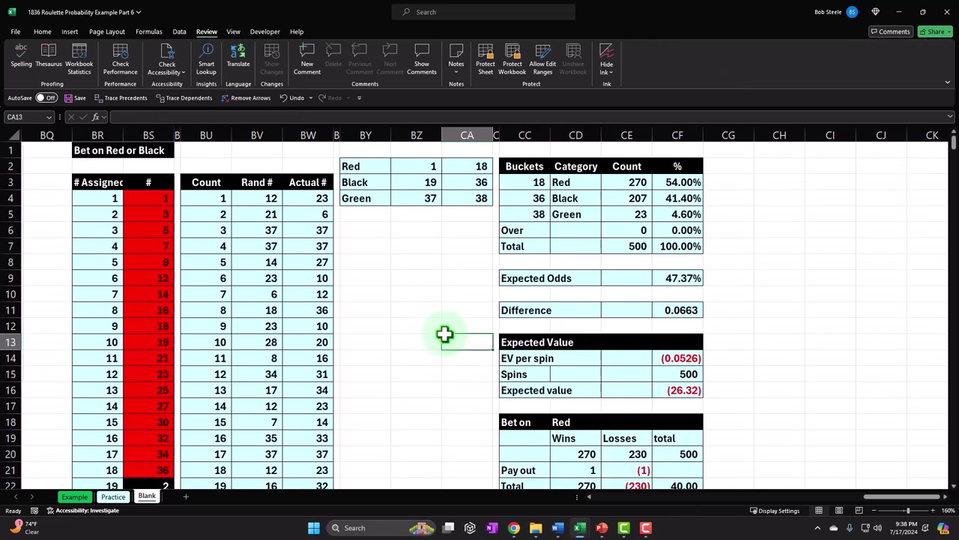
click(681, 357)
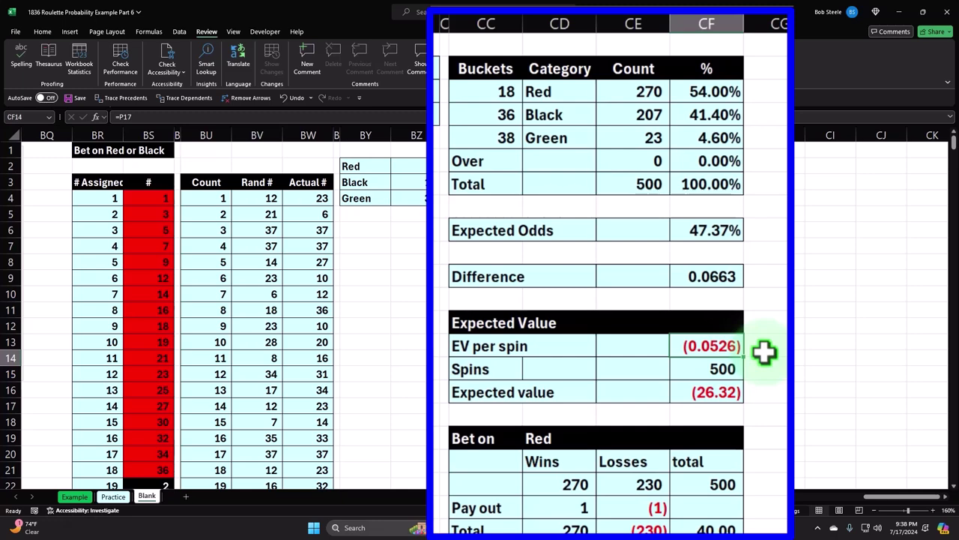
scroll(764, 352, down, 1)
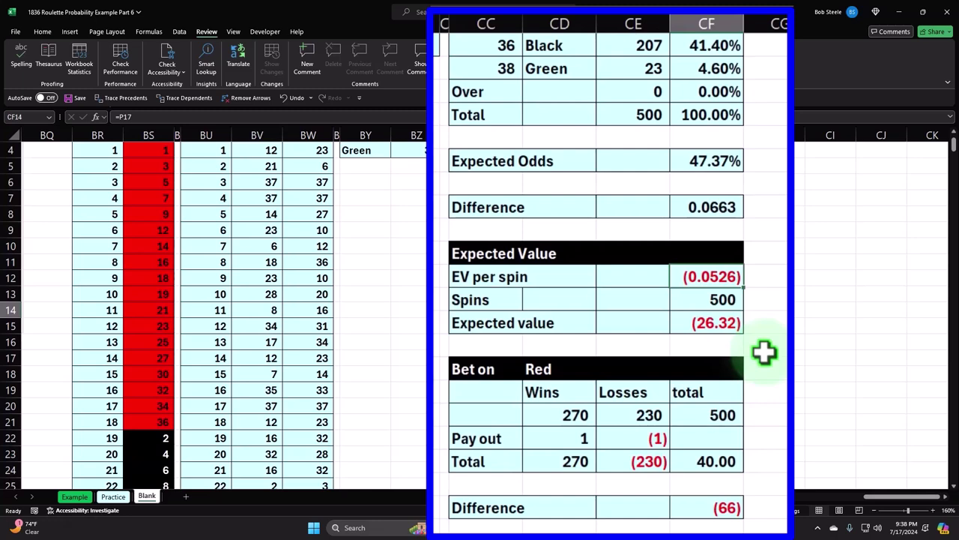
scroll(764, 351, down, 1)
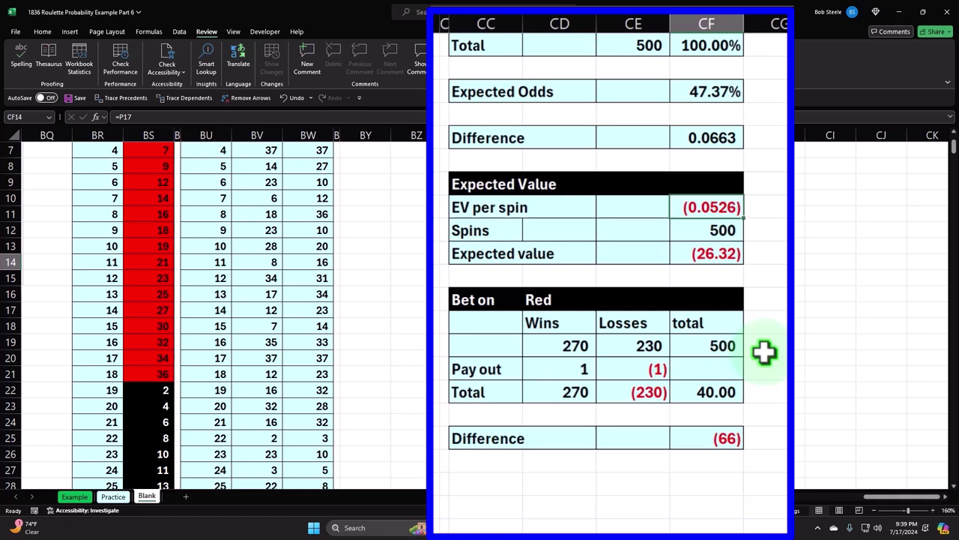
click(415, 378)
scroll(414, 382, up, 2)
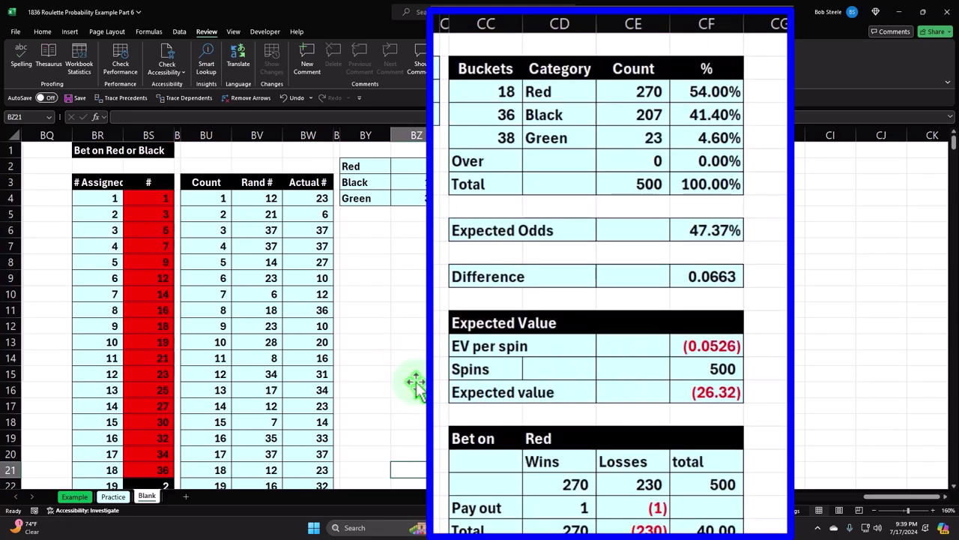